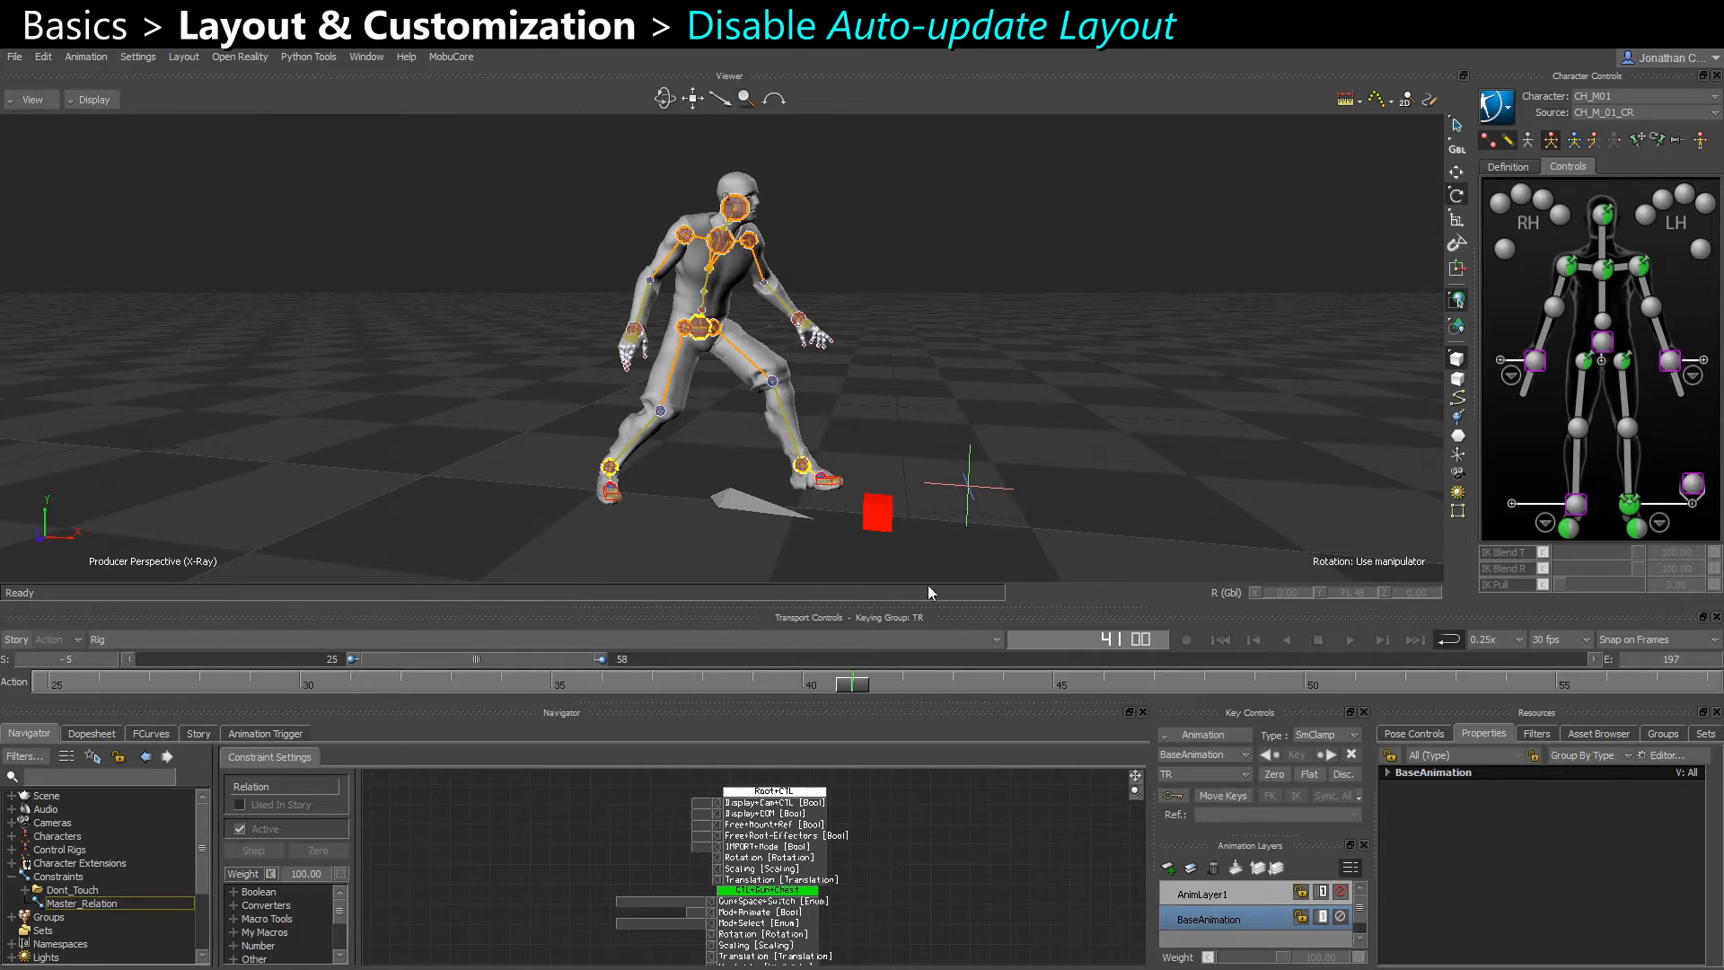
# Check whether the Auto-update Layout option is switched off in the layout settings
pyautogui.click(184, 57)
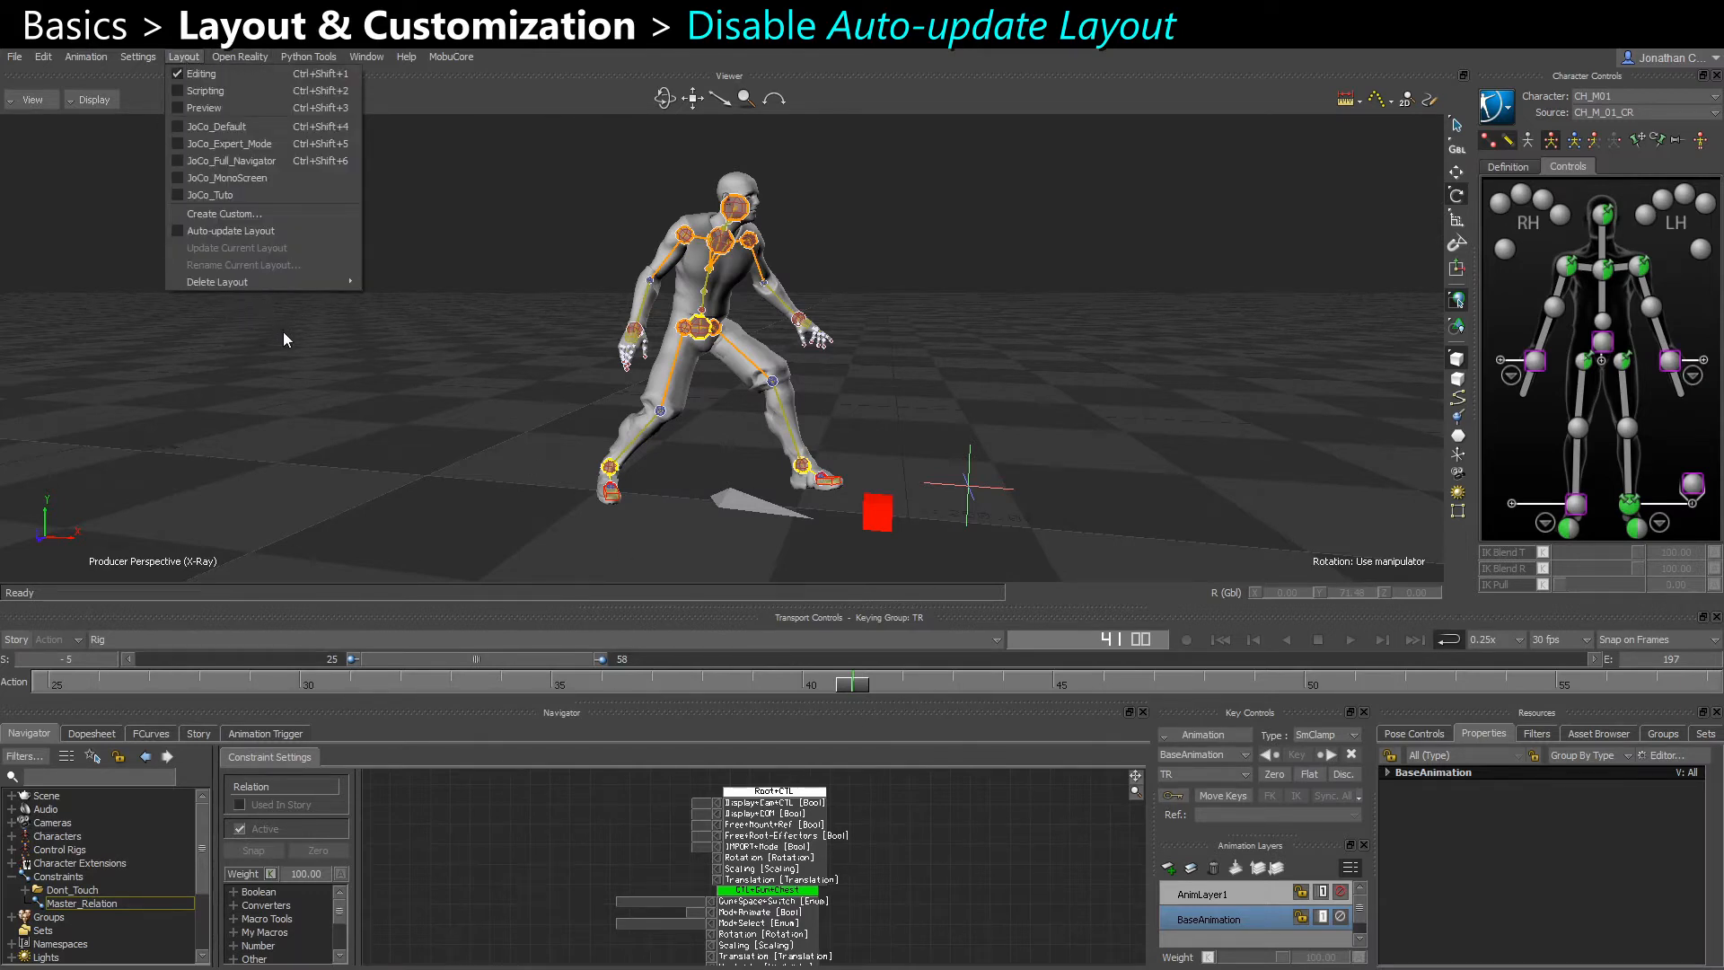
pyautogui.click(283, 332)
pyautogui.click(184, 57)
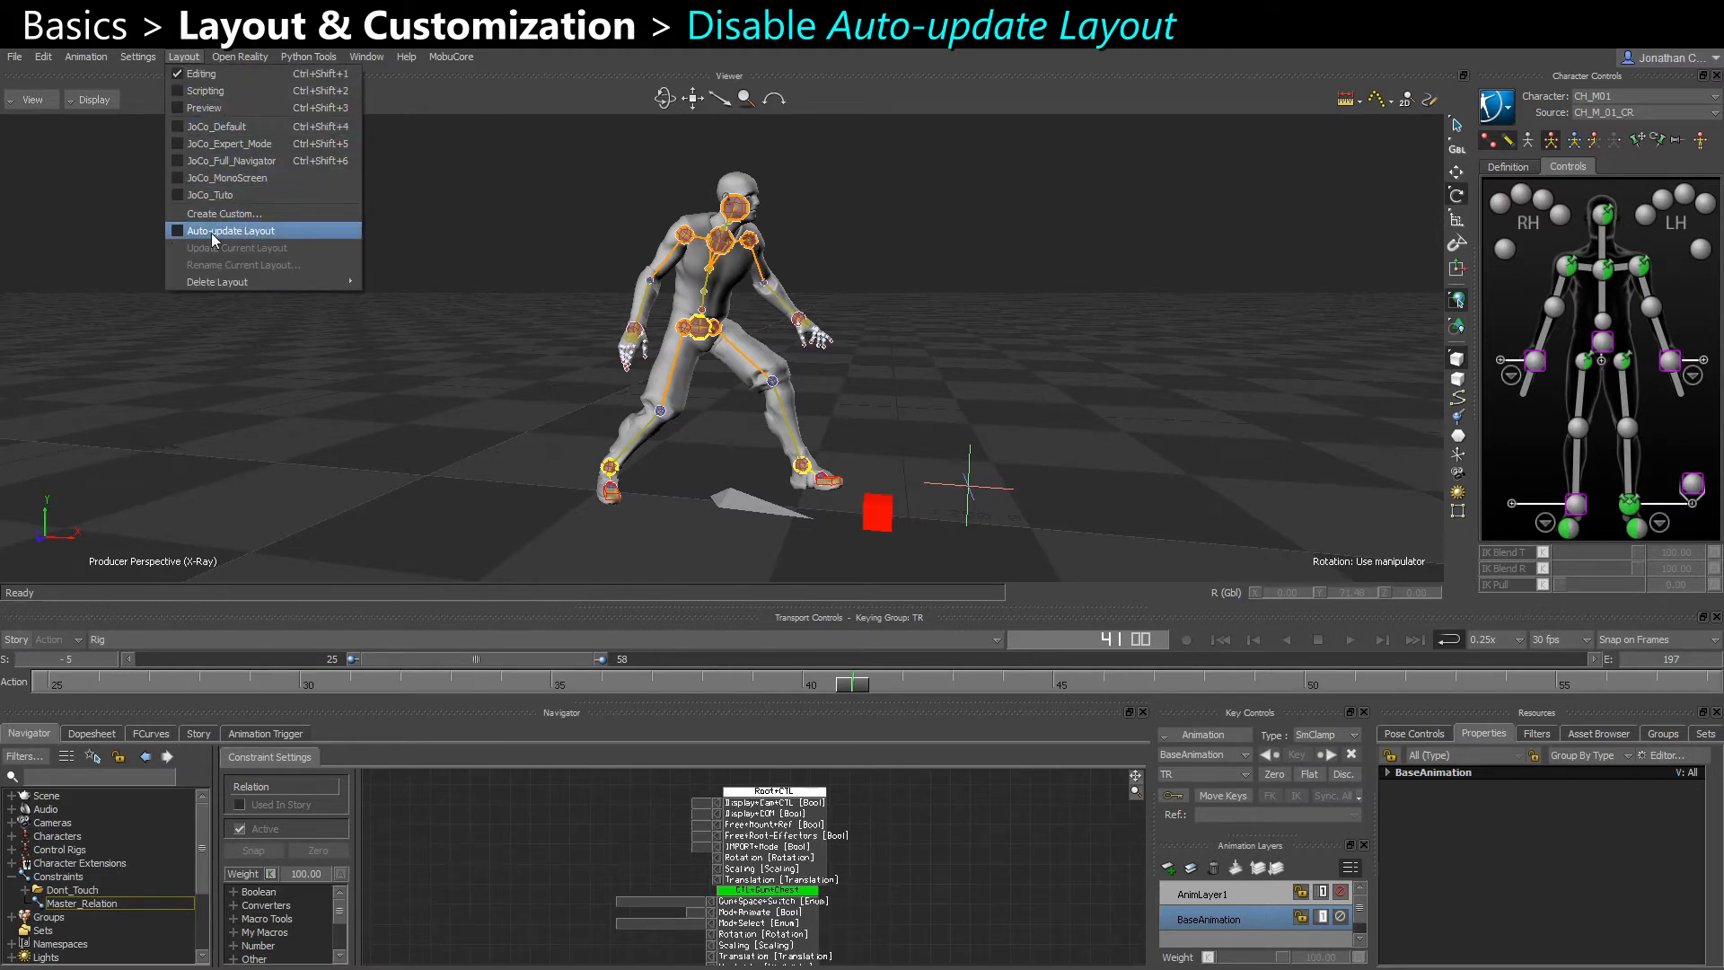
pyautogui.click(224, 350)
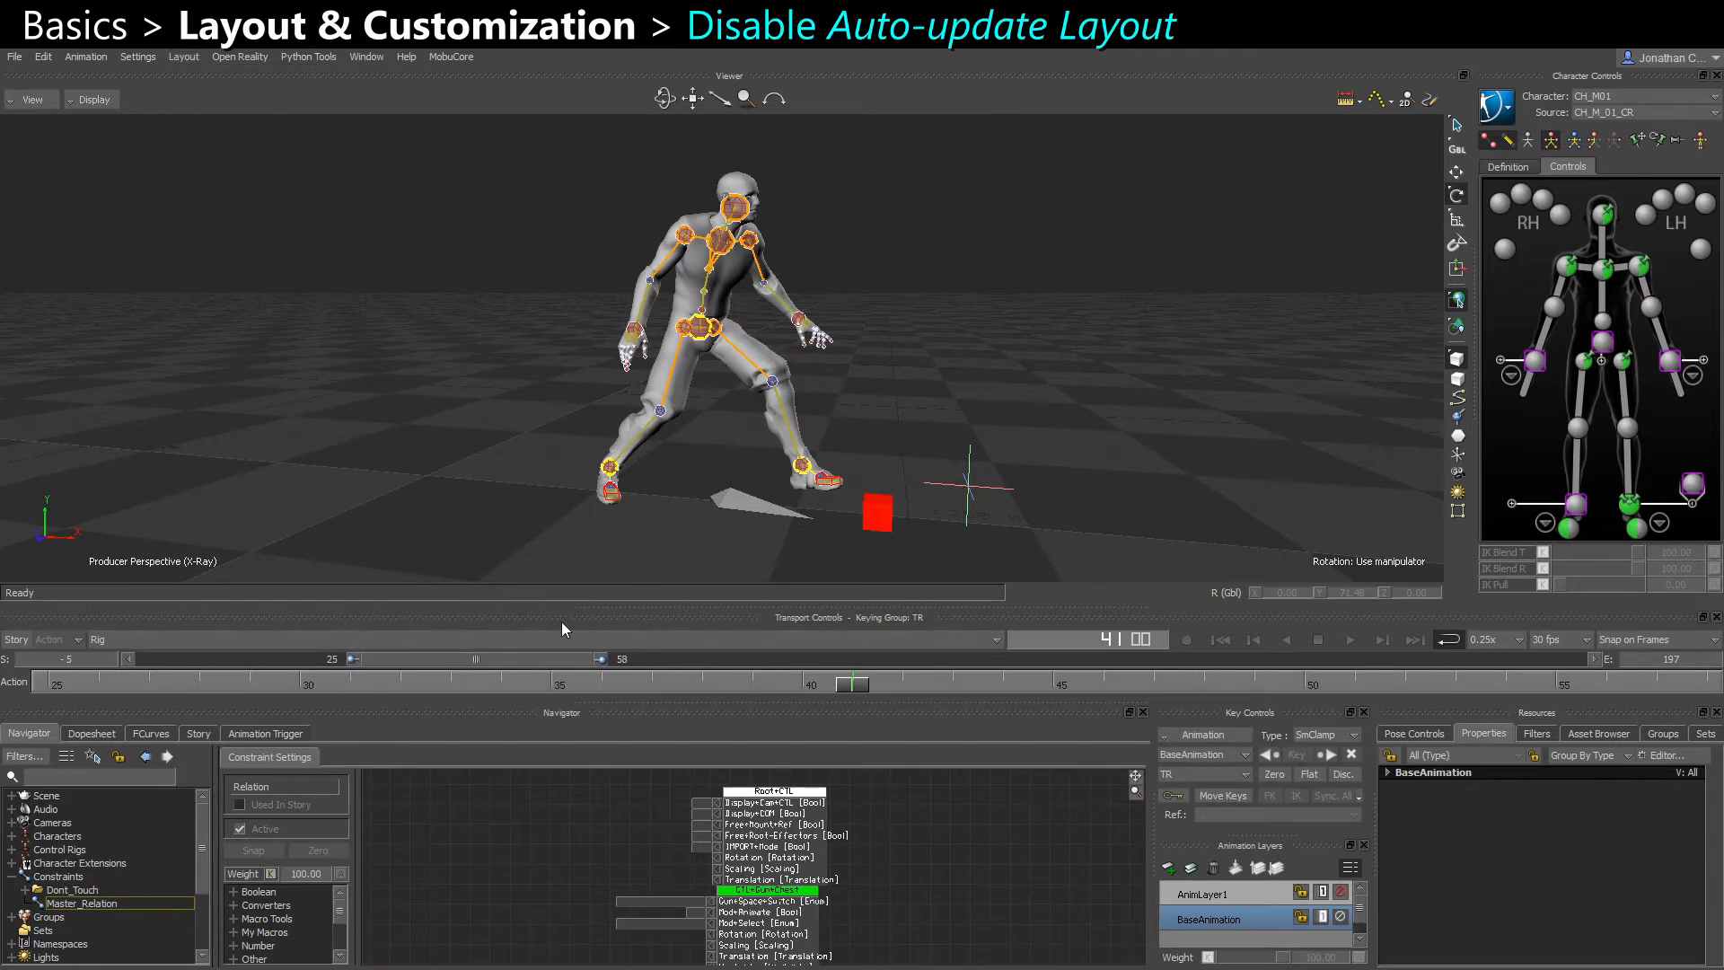
# Redock the Transport Controls above the Key Controls, and reload the Editing layout to restore the original arrangement
pyautogui.moveTo(544, 618); pyautogui.dragTo(1220, 283)
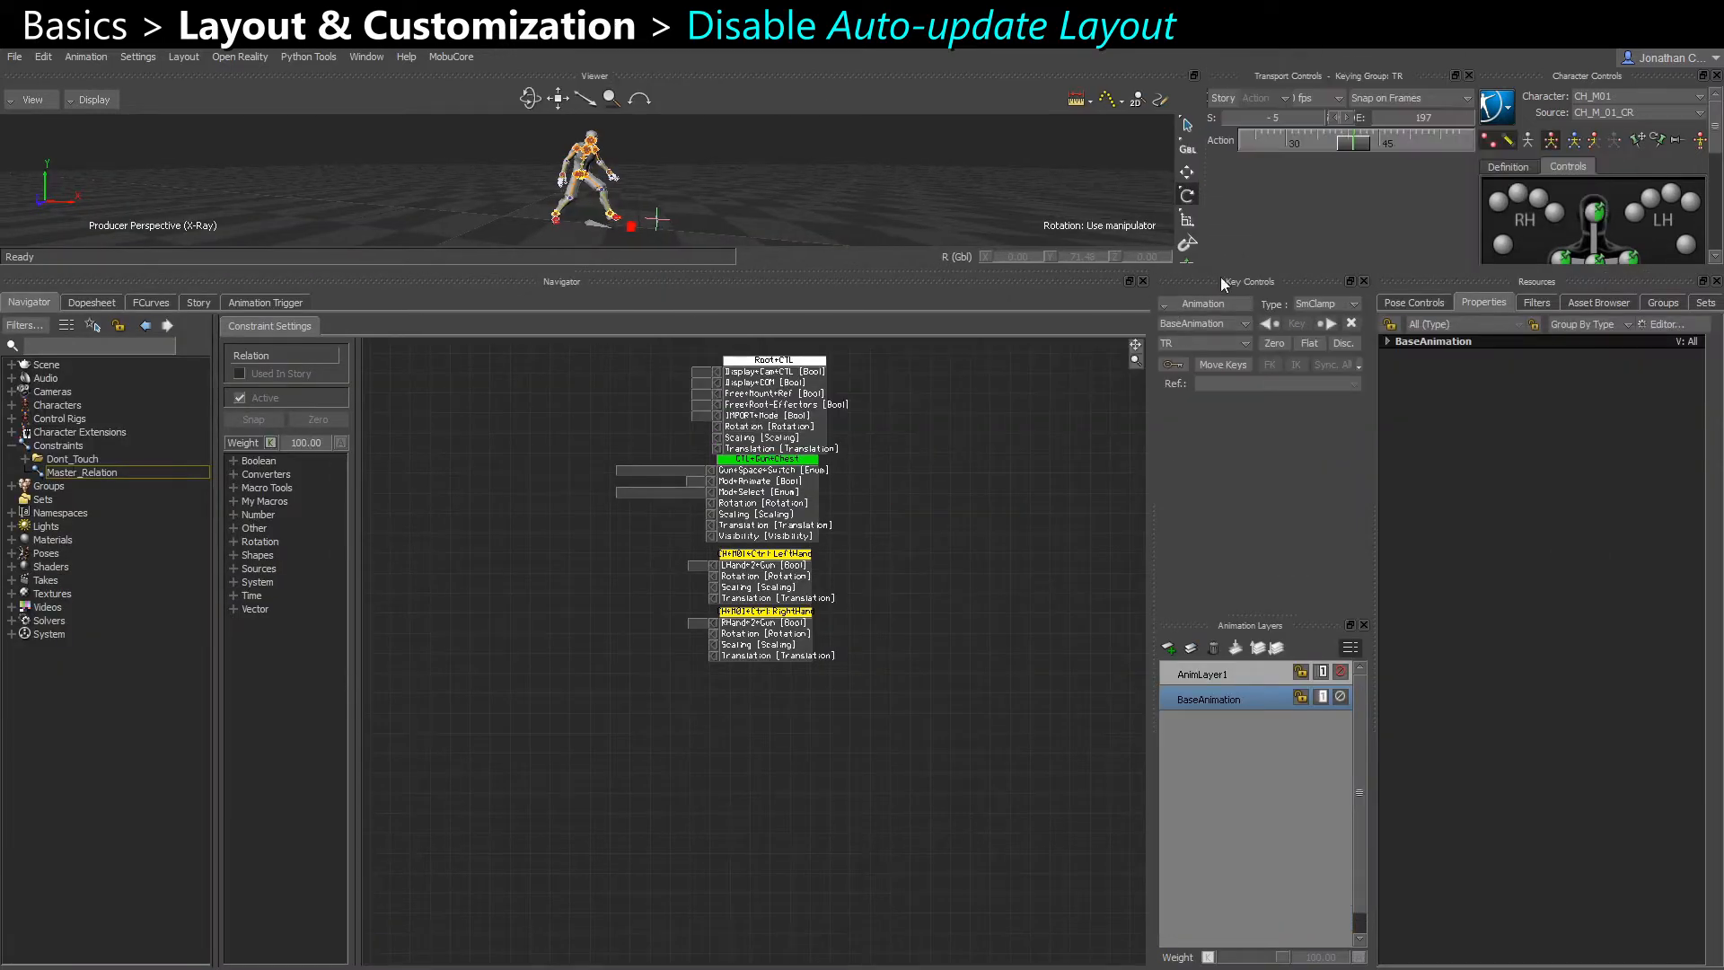
pyautogui.click(176, 55)
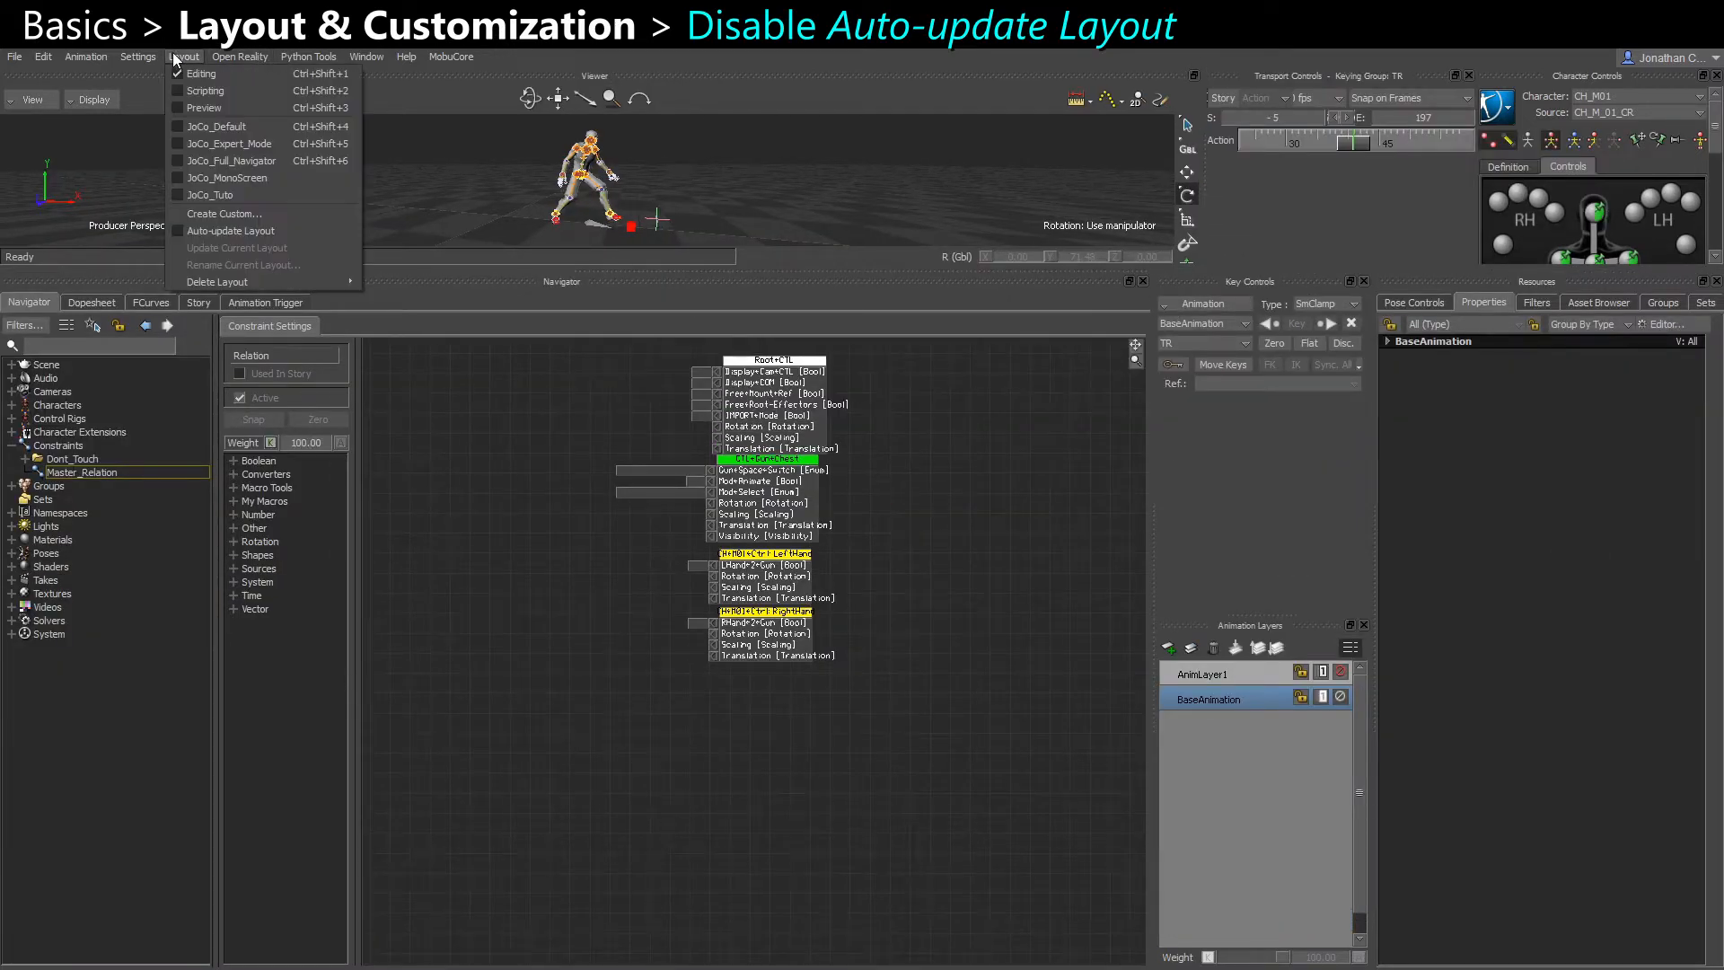
pyautogui.click(247, 229)
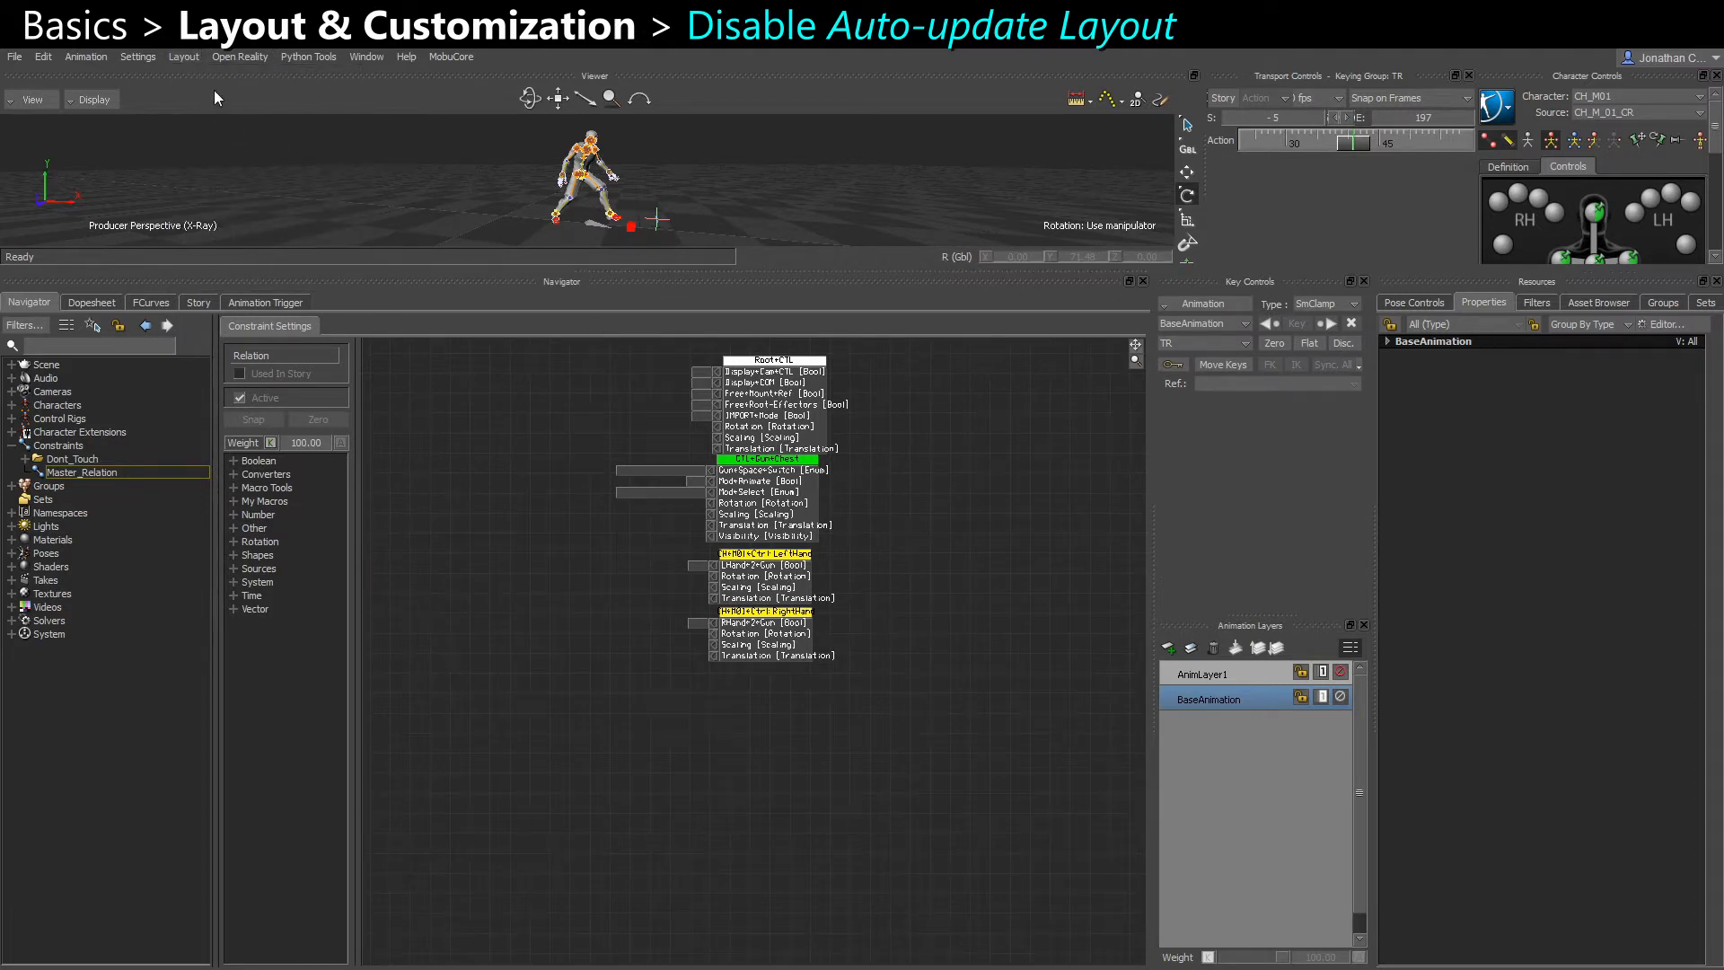
pyautogui.click(180, 58)
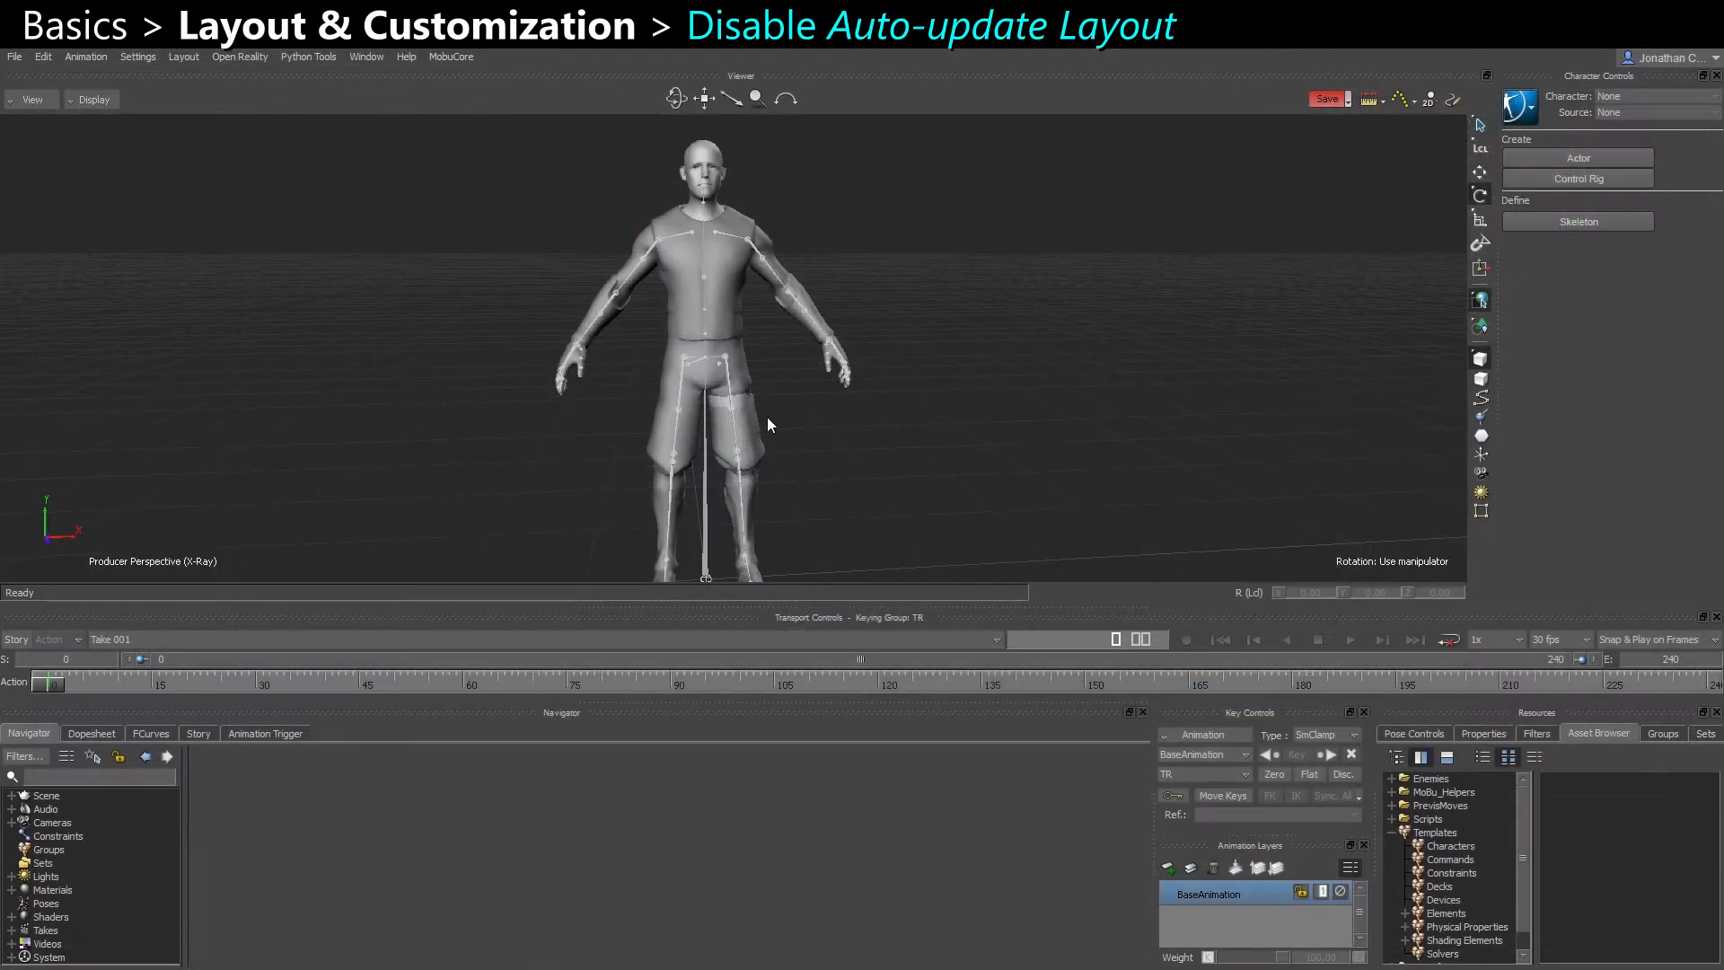
pyautogui.hotkey('ctrl', 'shift', '1')
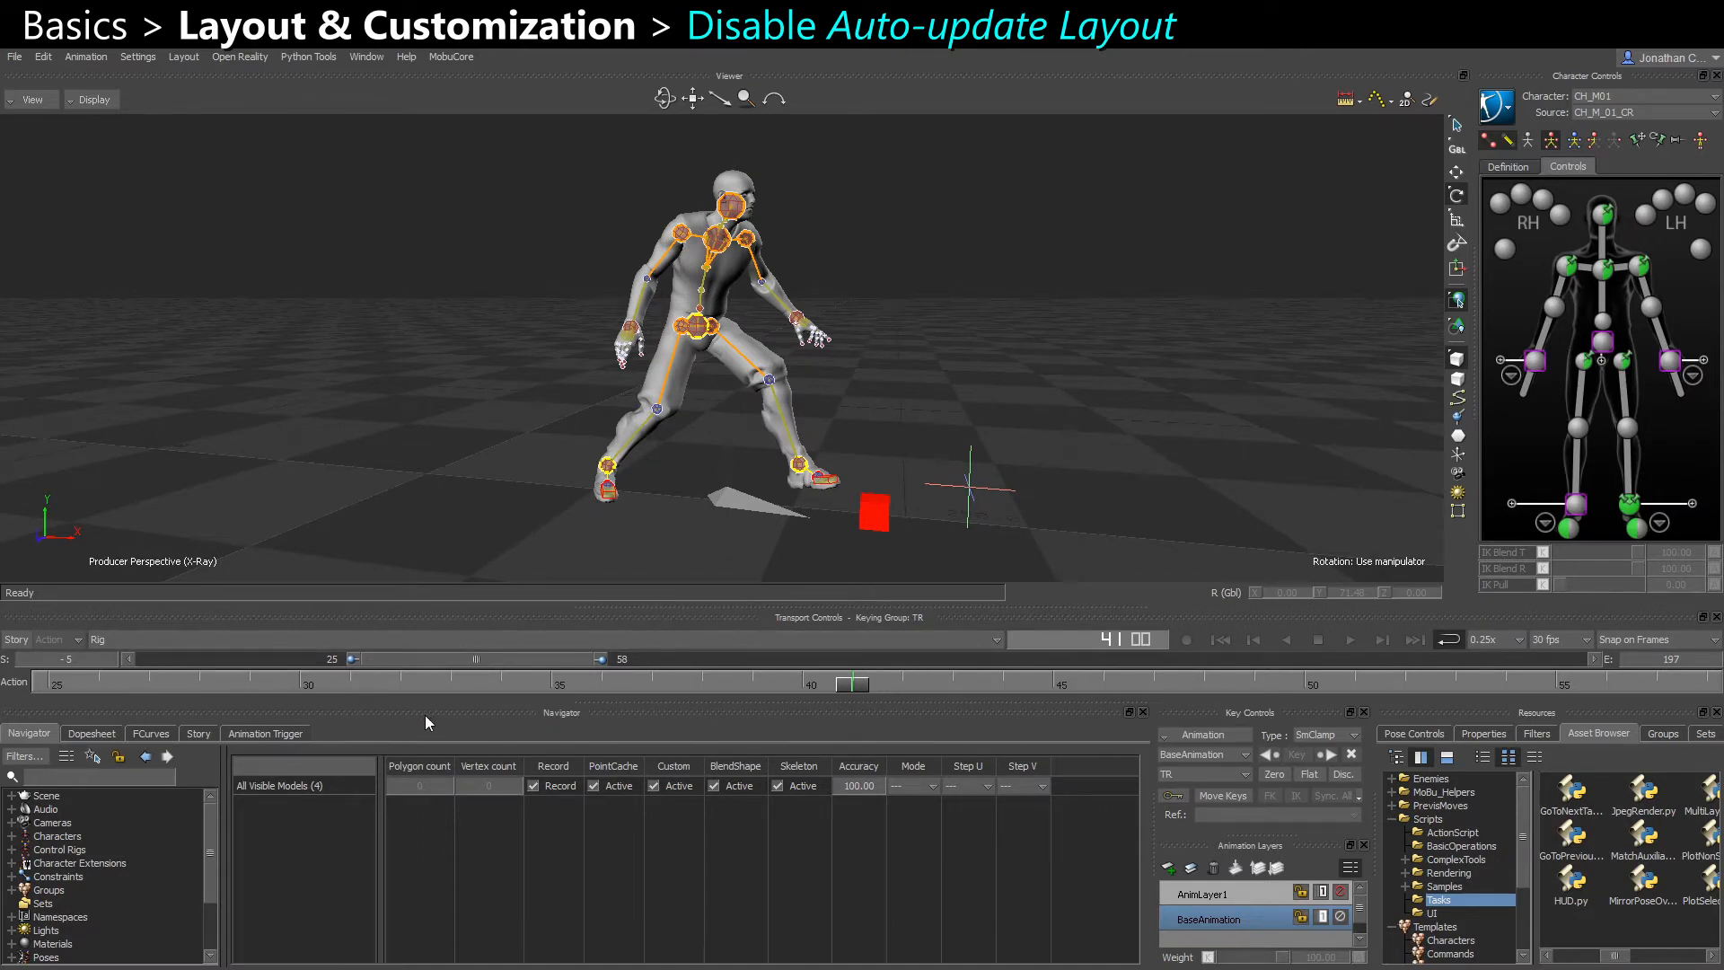
# Undock the Navigator into a floating window, and open the custom layout naming dialog without saving a layout
pyautogui.moveTo(424, 715); pyautogui.dragTo(924, 313)
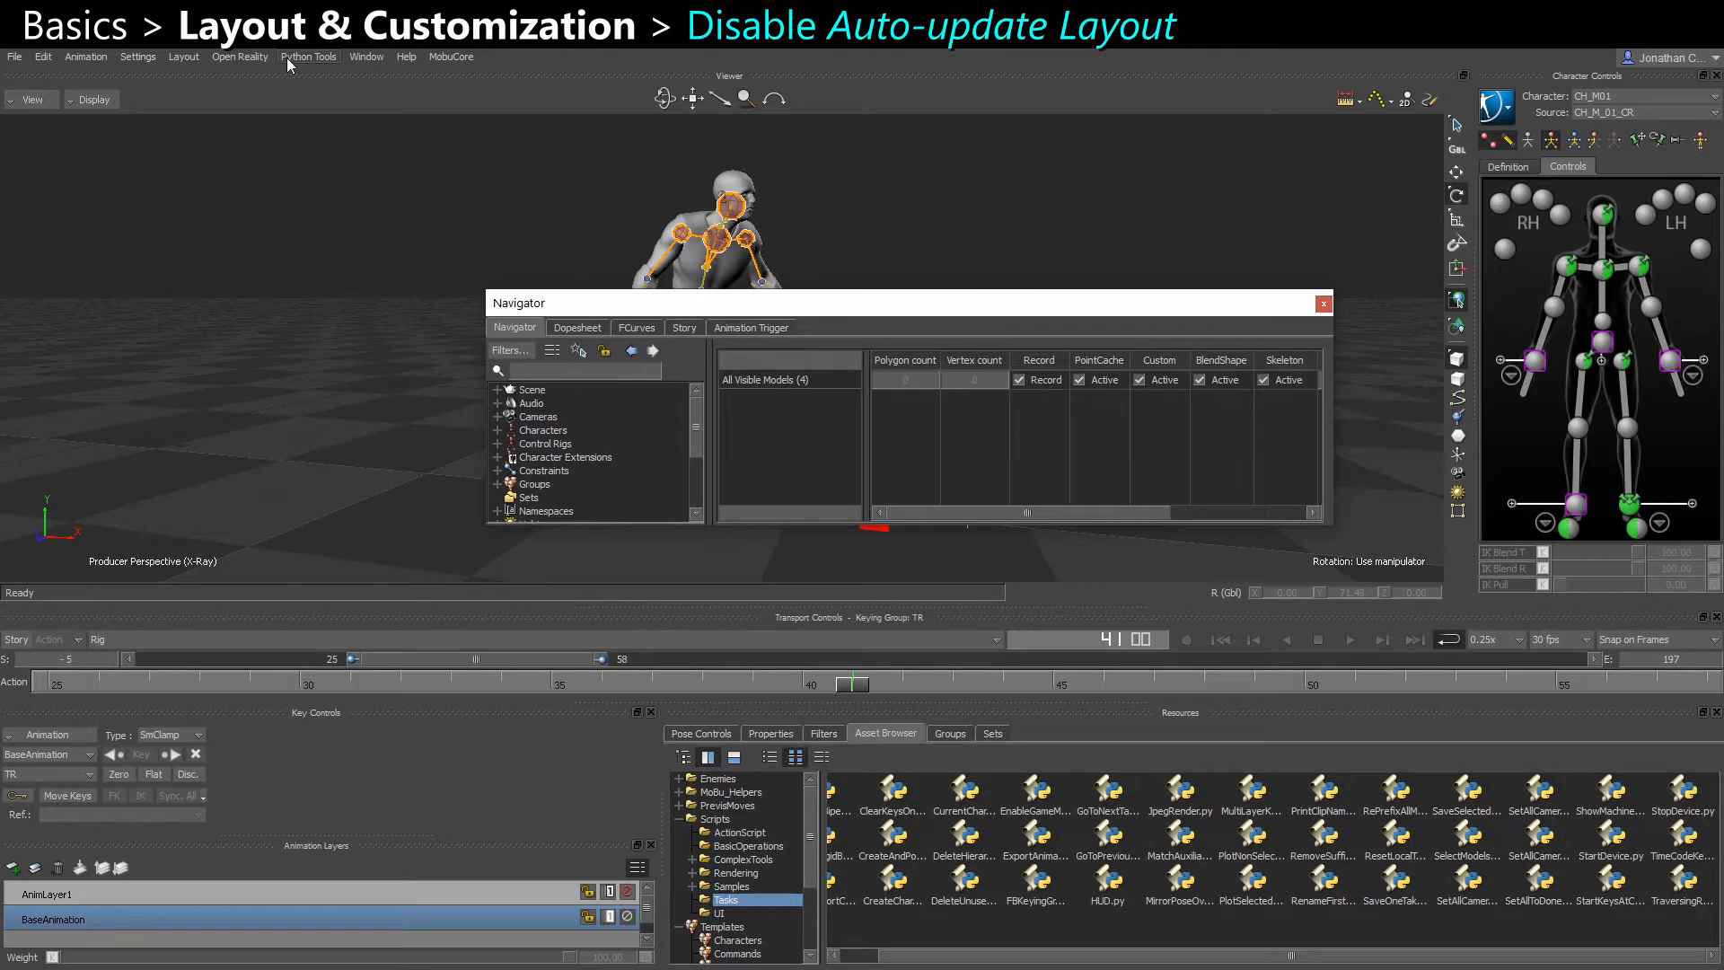
pyautogui.click(183, 57)
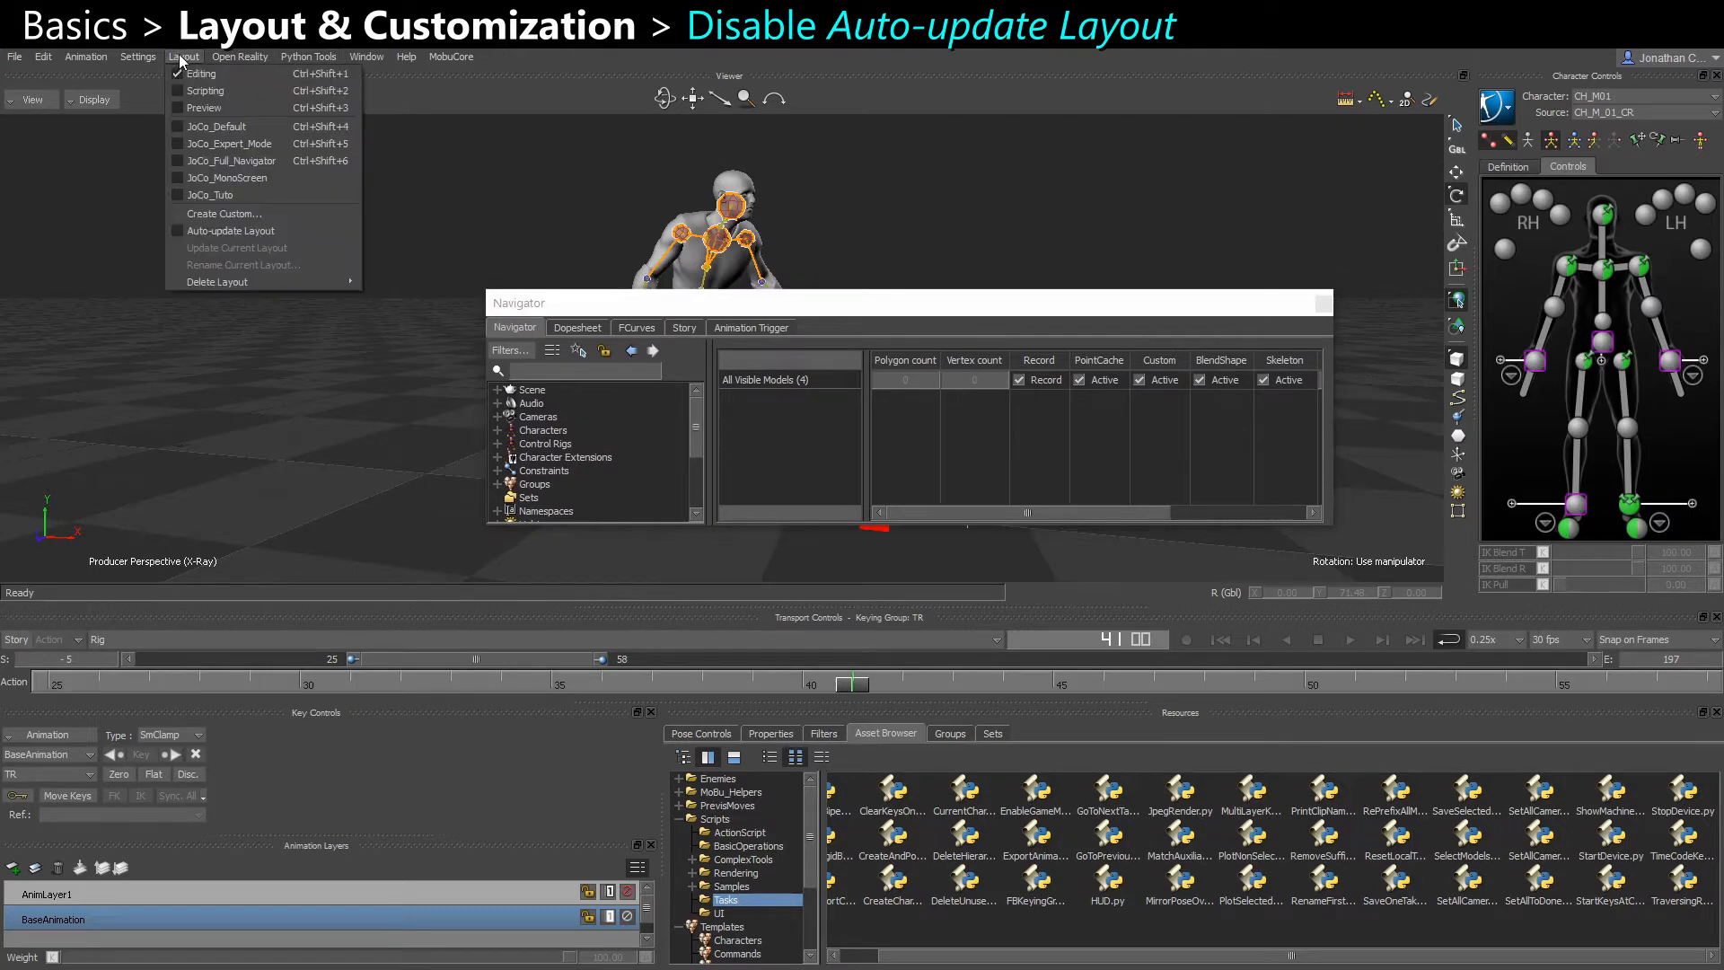
pyautogui.click(230, 216)
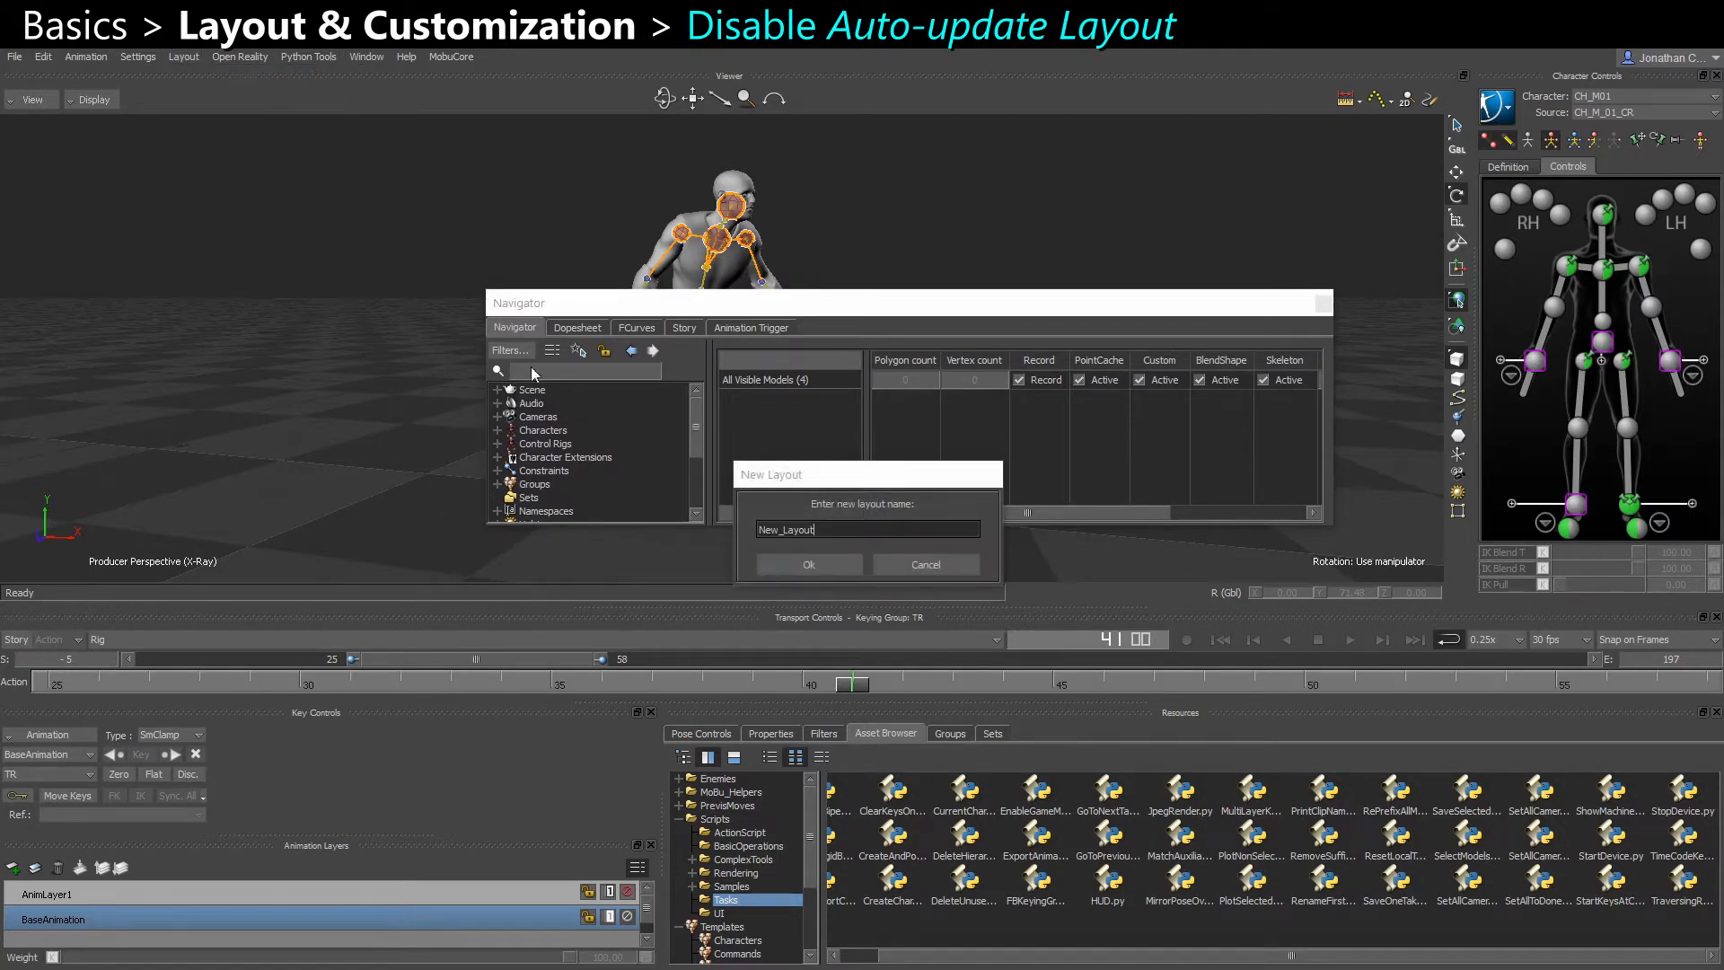
pyautogui.click(897, 572)
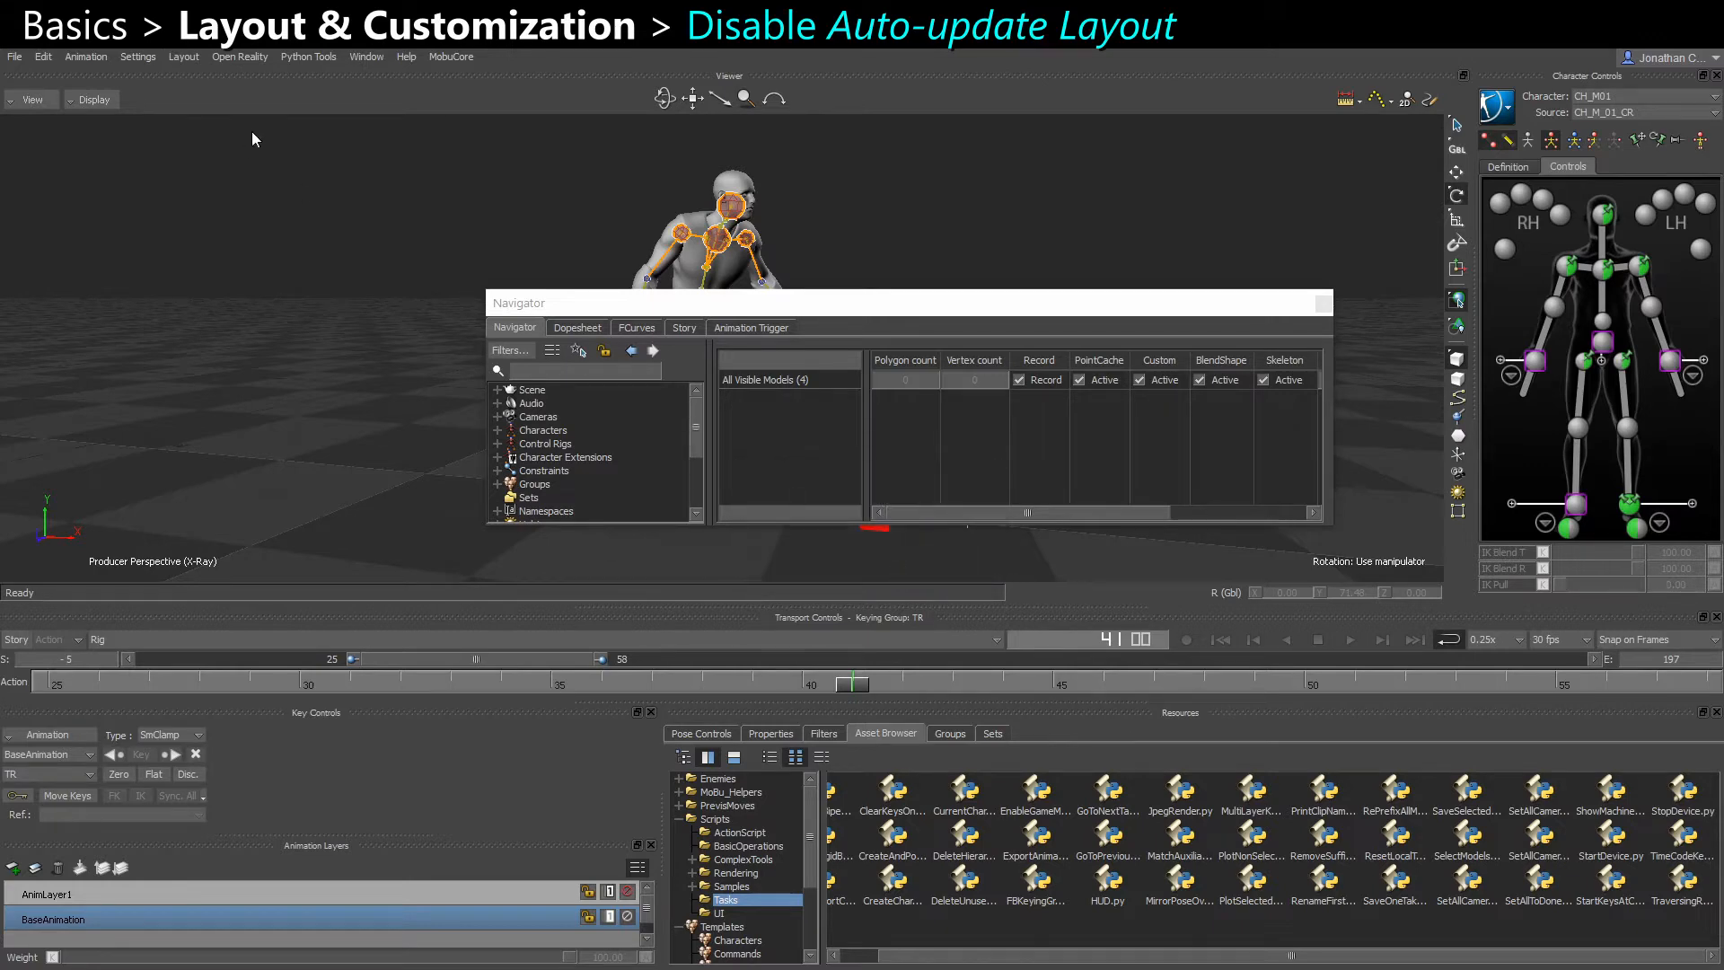
# Switch the workspace to the JoCo_Default layout
pyautogui.click(183, 57)
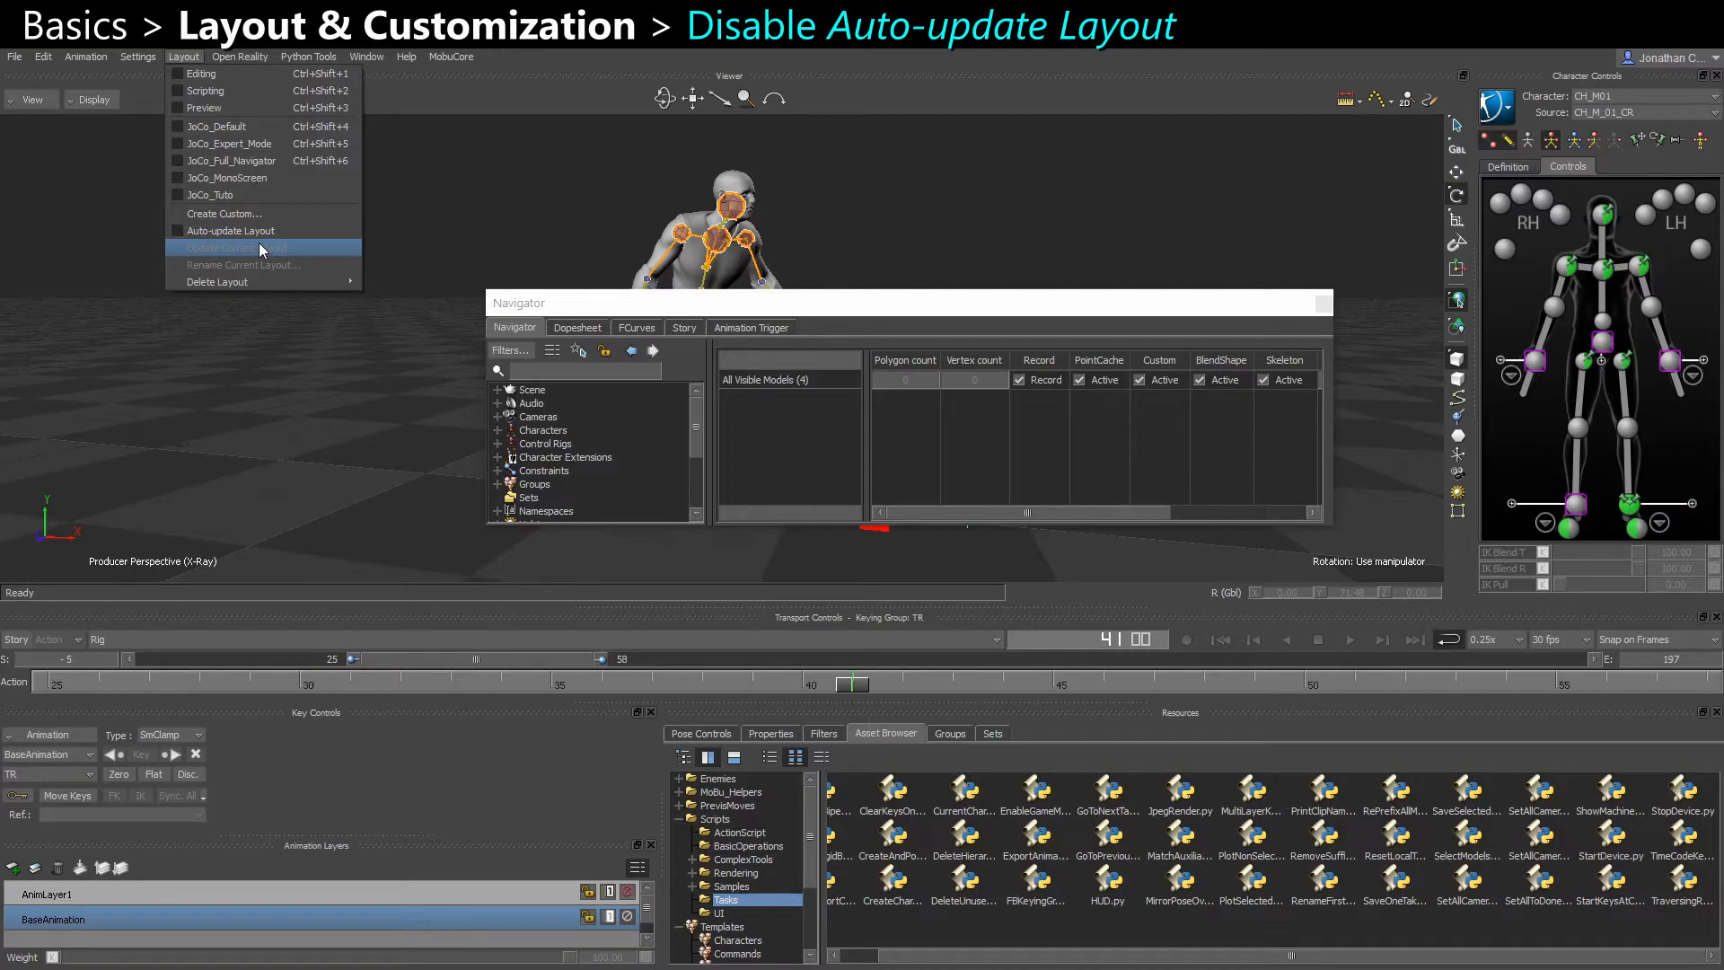
pyautogui.click(230, 384)
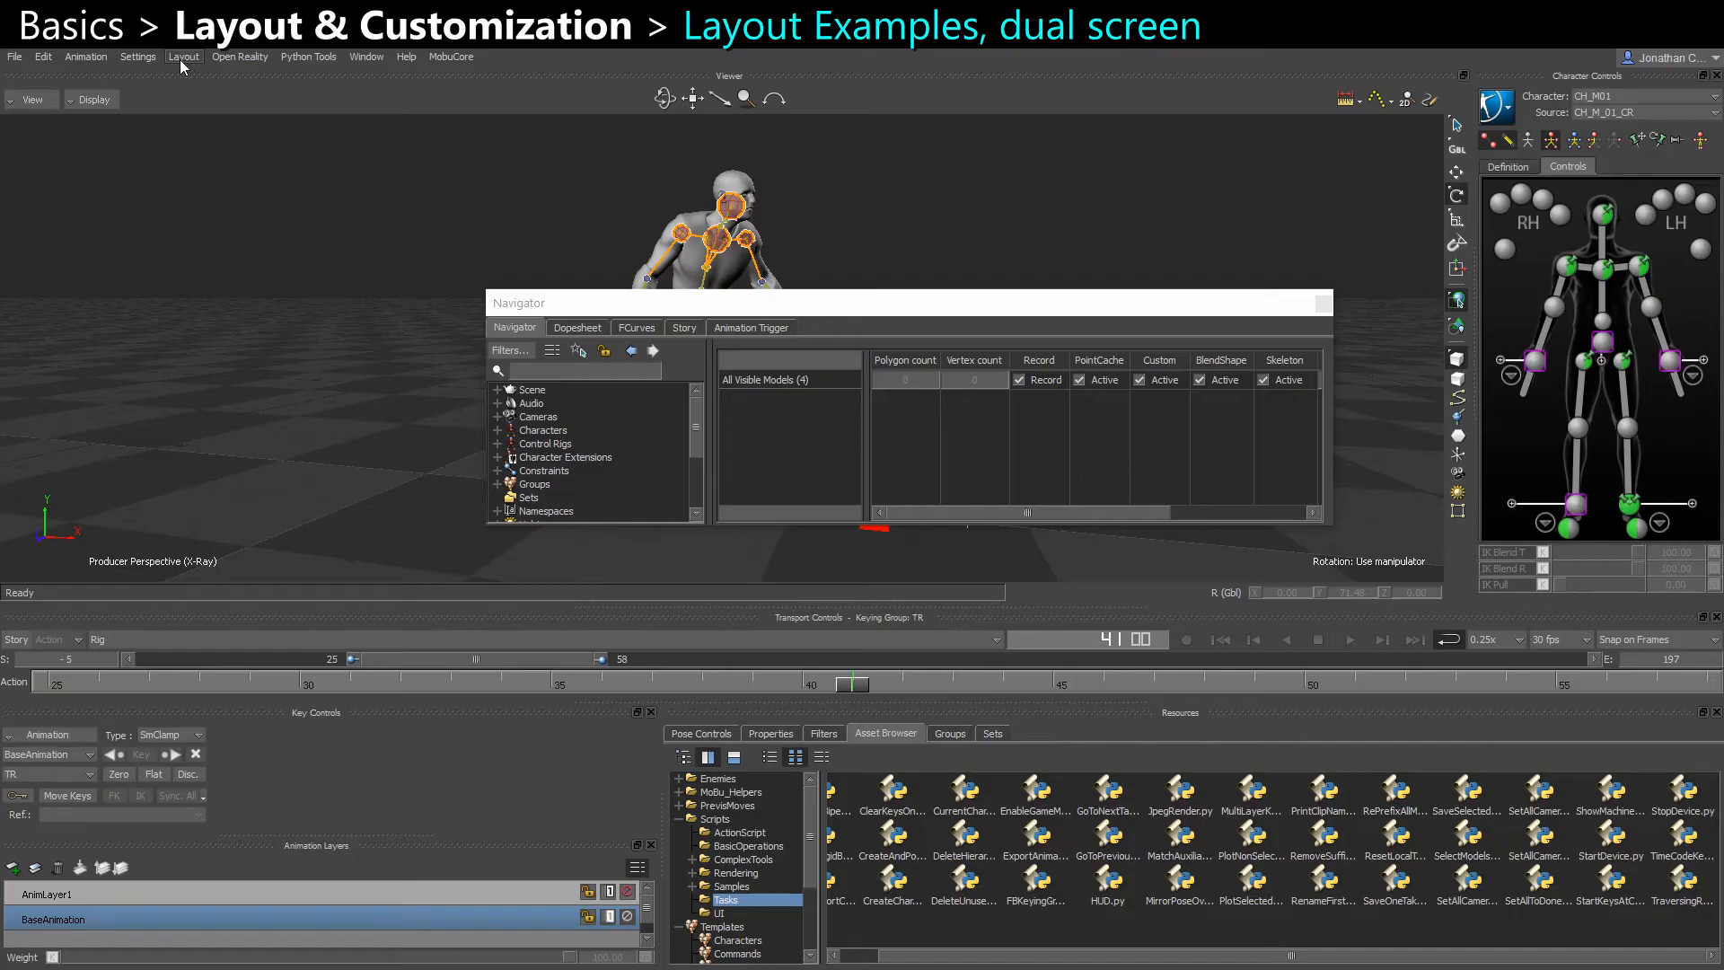
pyautogui.click(182, 56)
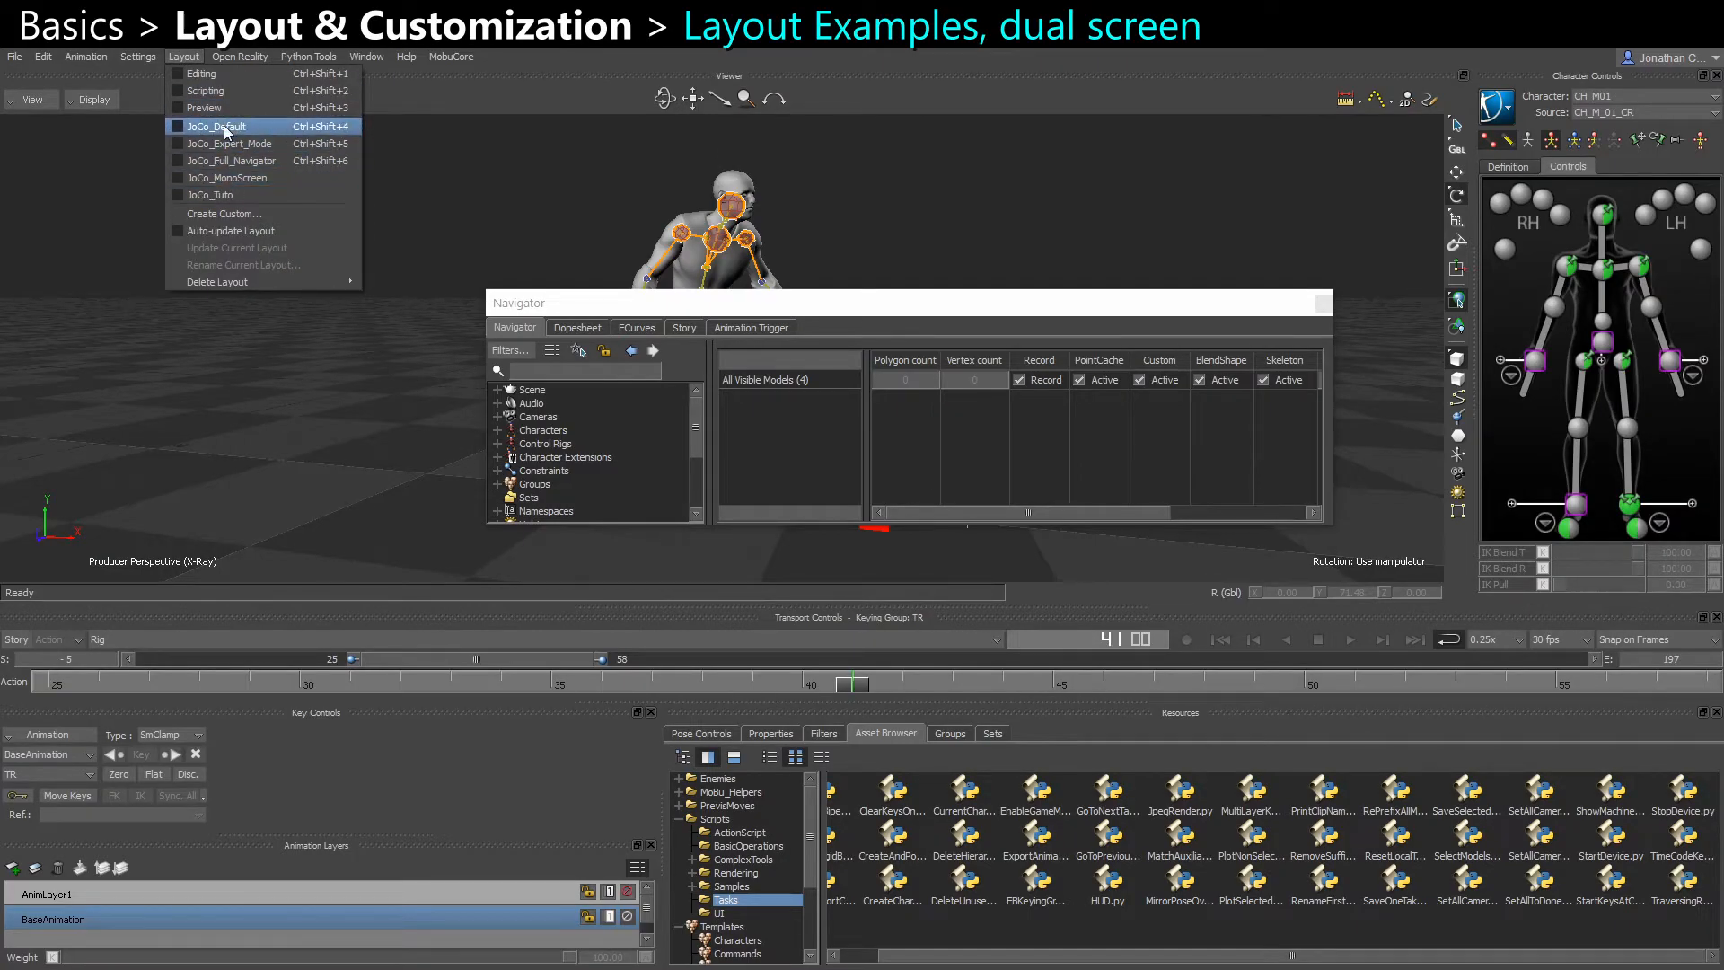
pyautogui.click(223, 125)
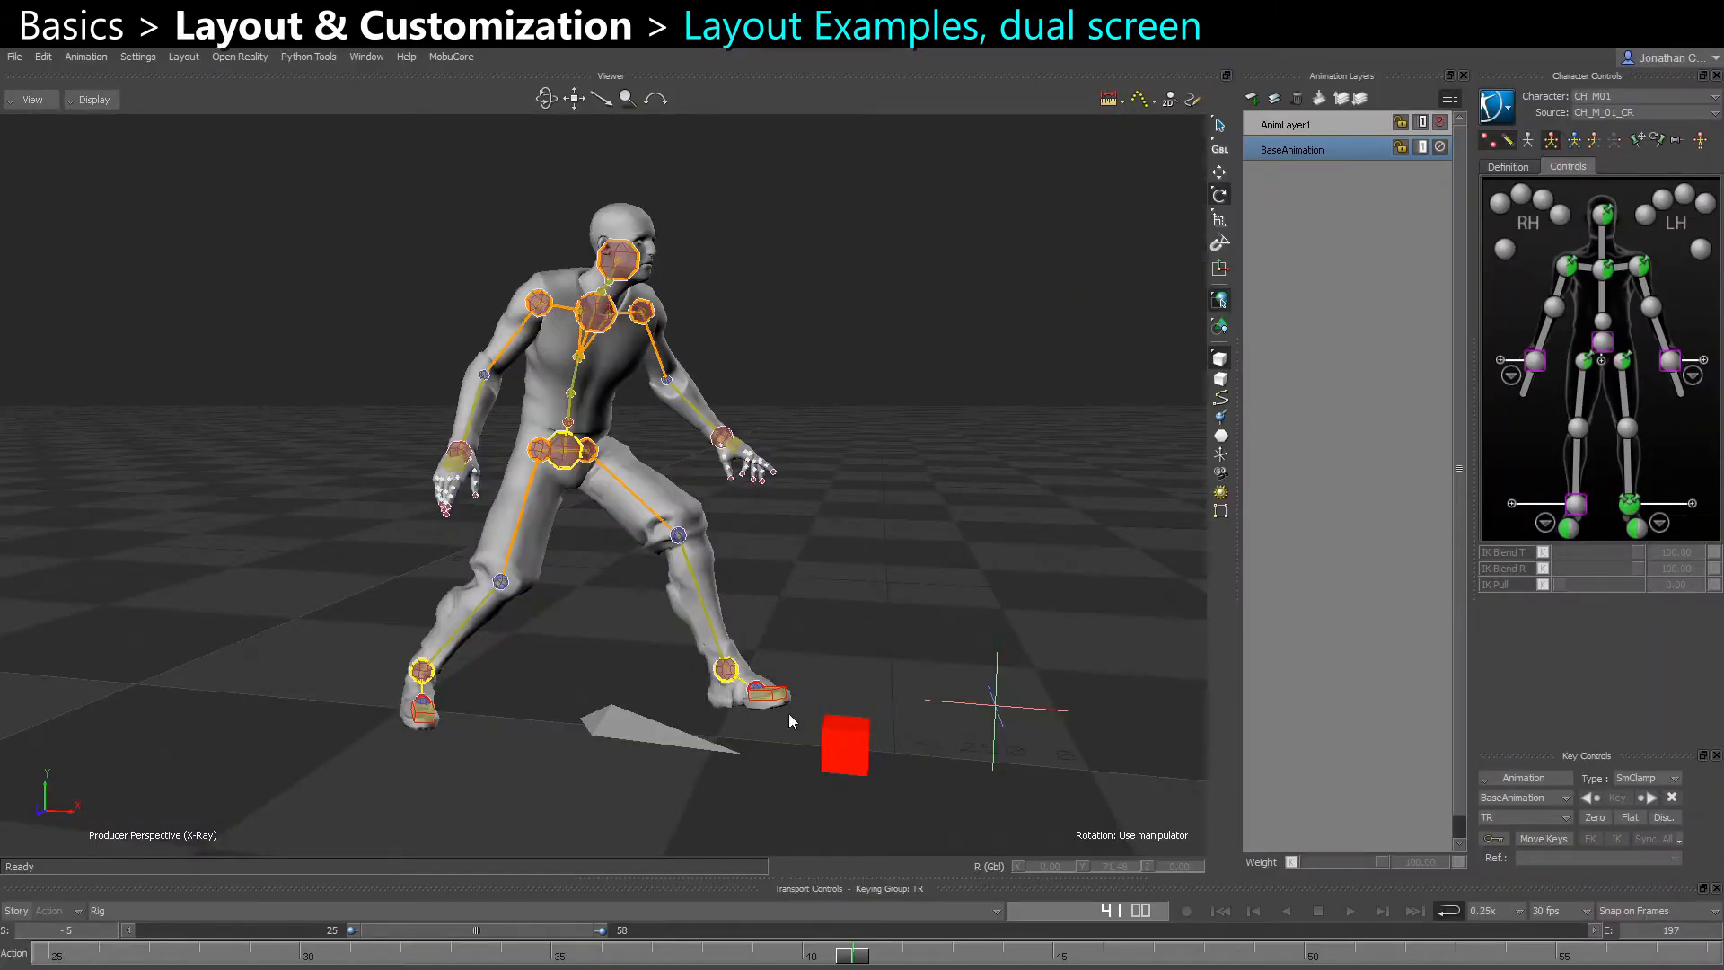
# Extend the visible timeline range to -5 through 197 and scrub the animation to about frame 142
pyautogui.doubleClick(1220, 928)
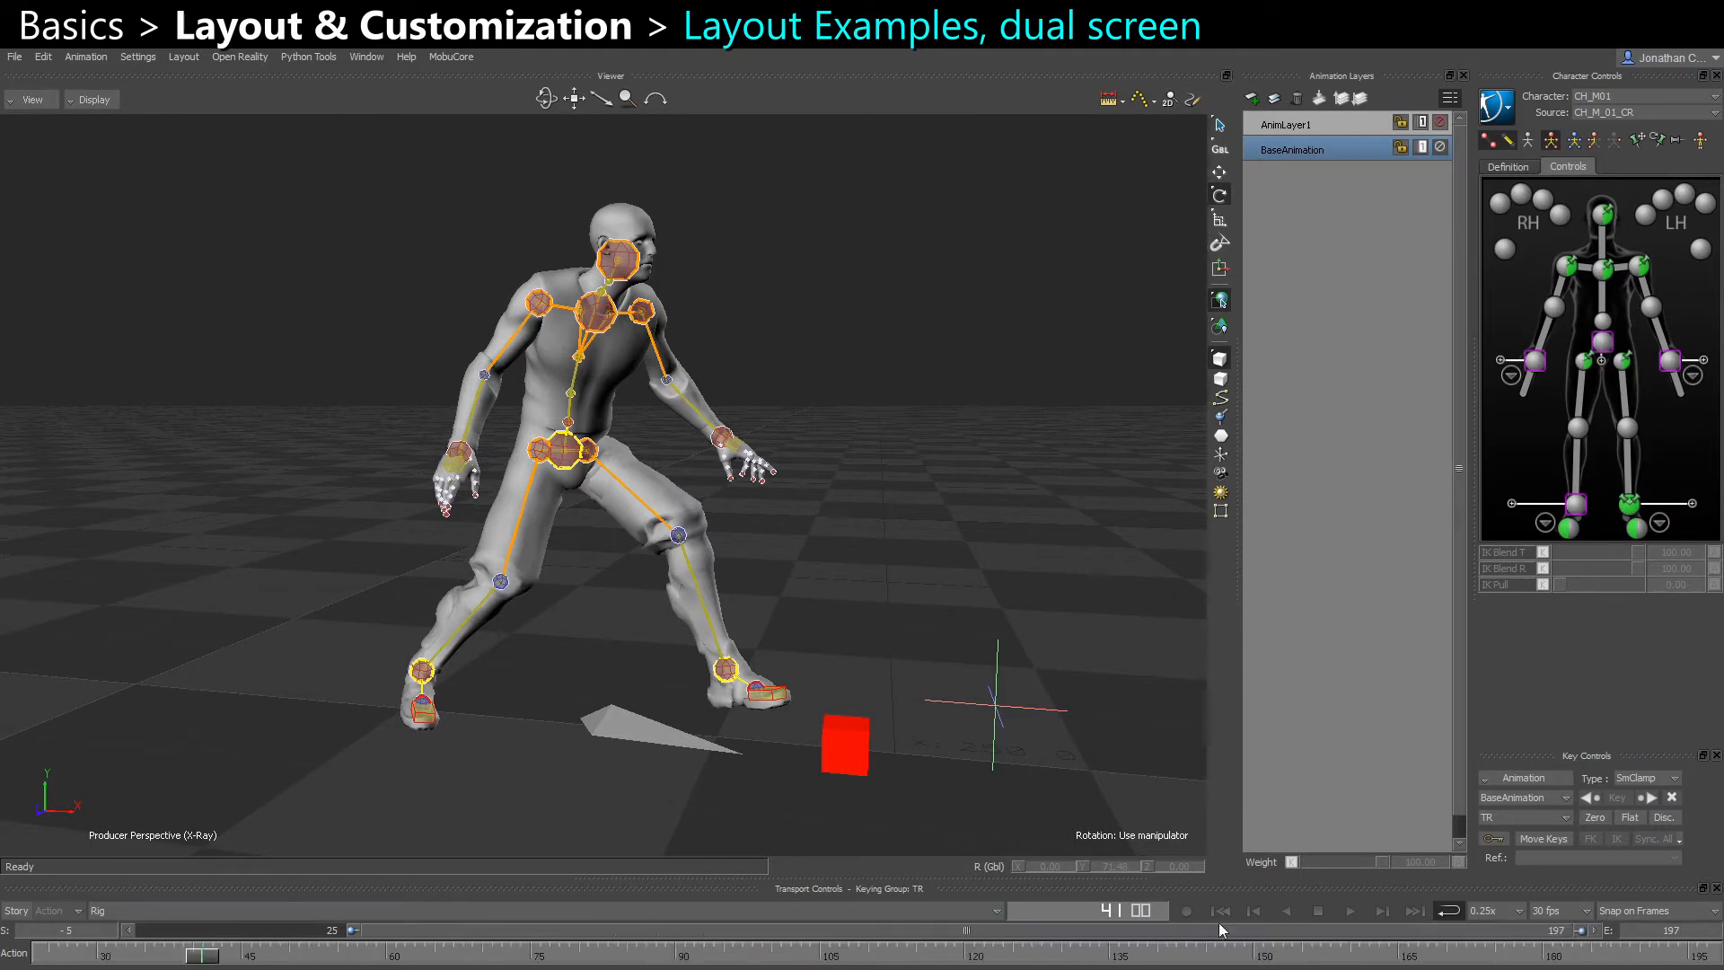
pyautogui.moveTo(353, 931); pyautogui.dragTo(18, 949)
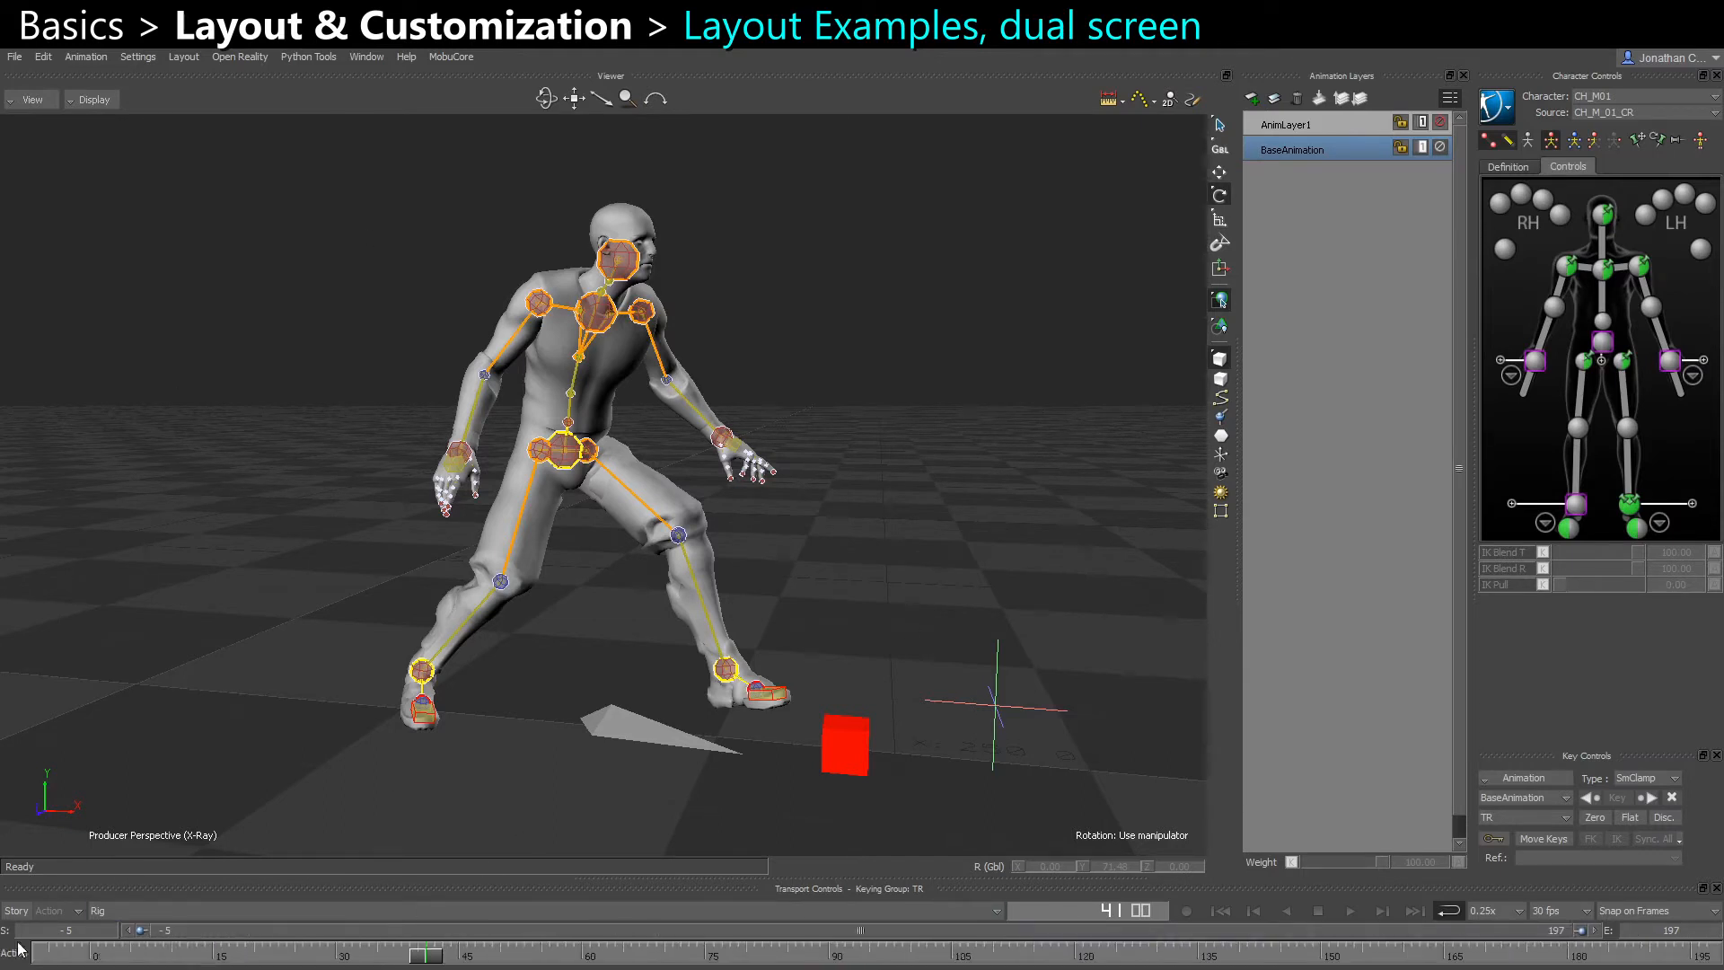
pyautogui.moveTo(420, 963); pyautogui.dragTo(1266, 906)
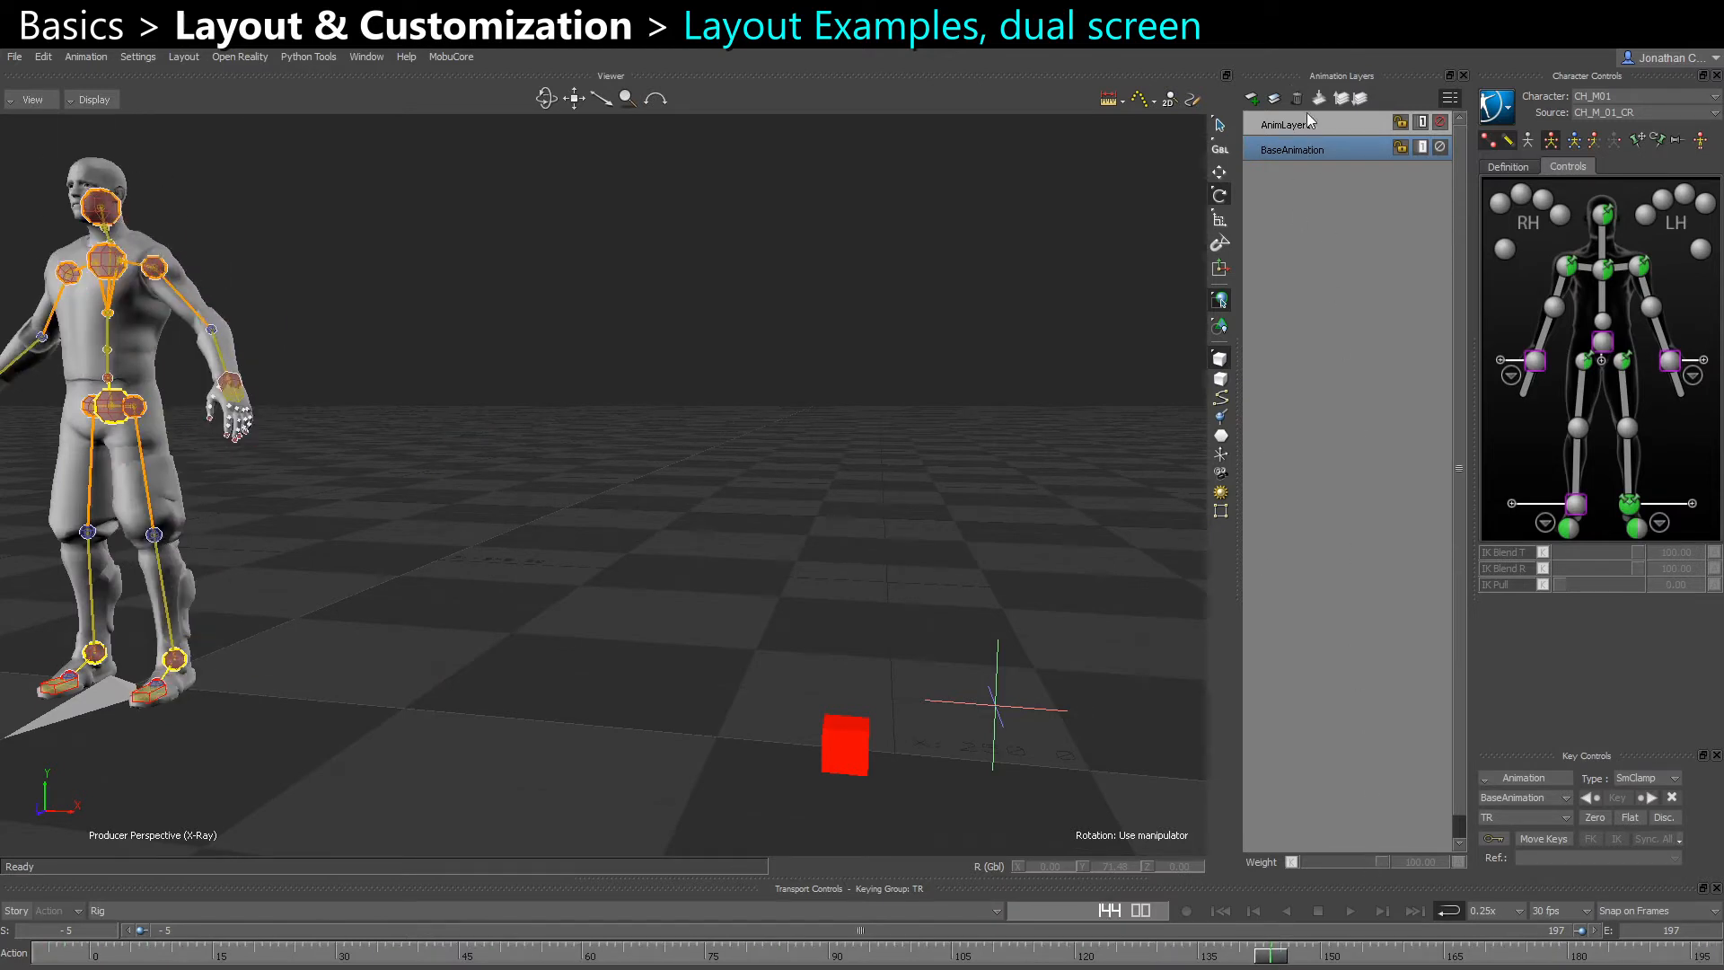
# Add fifteen new animation layers above AnimLayer1
pyautogui.click(1252, 99)
pyautogui.click(1253, 100)
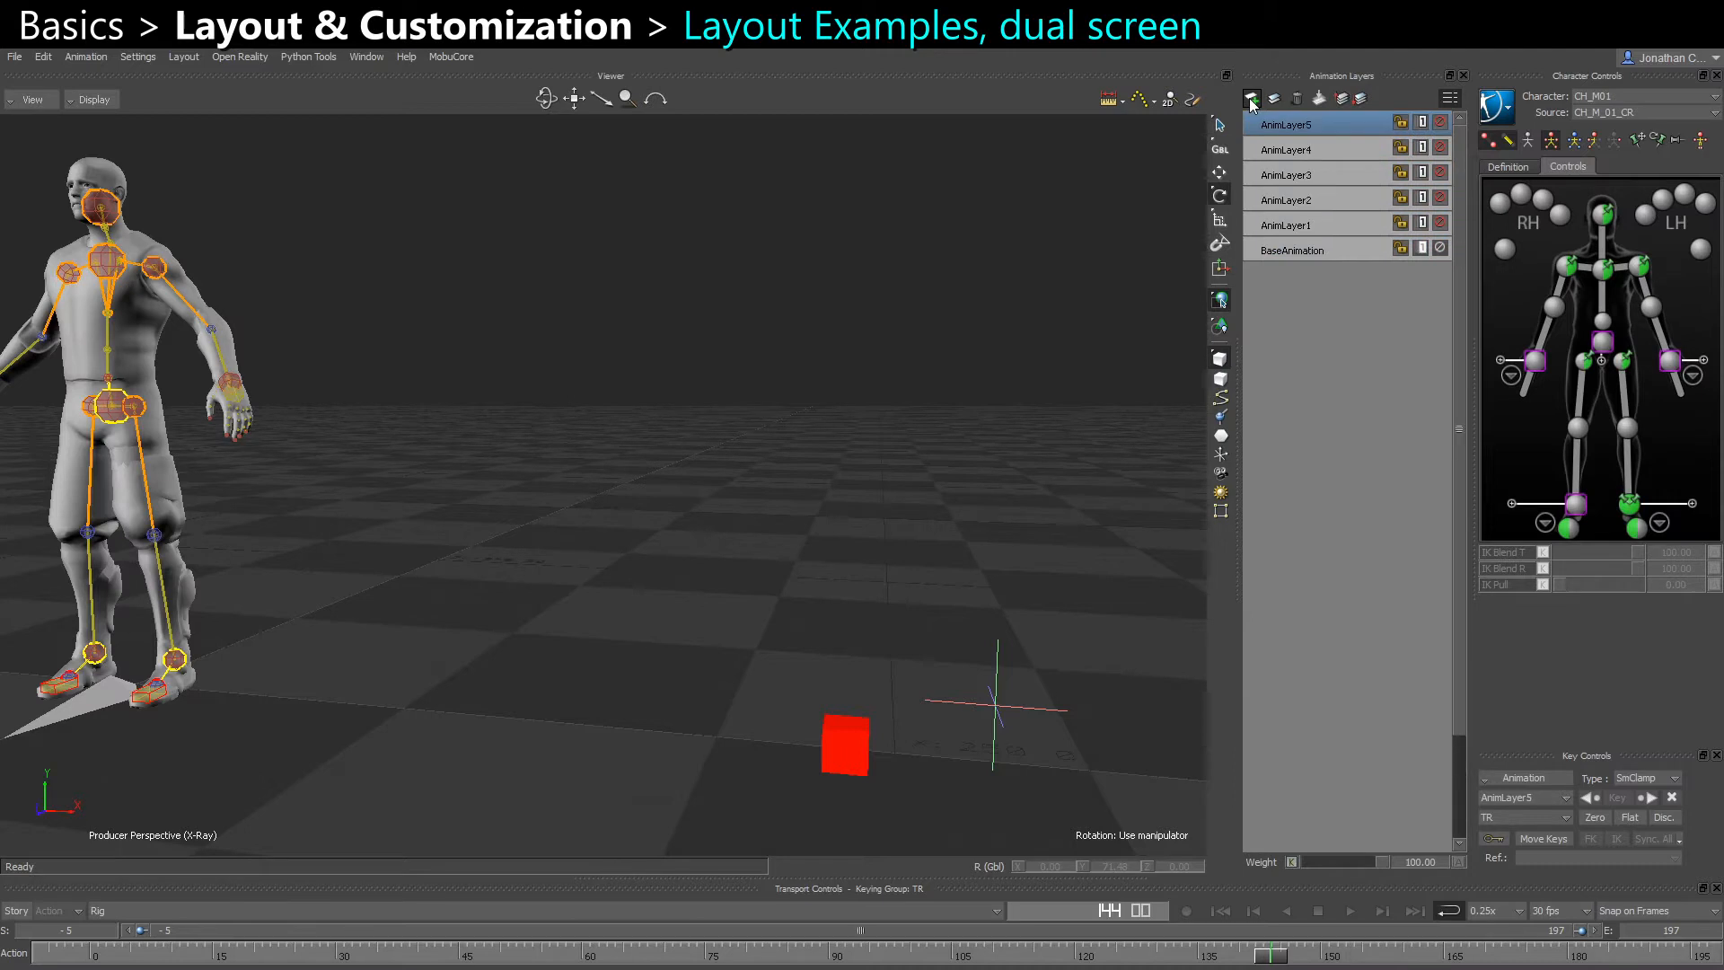
pyautogui.click(1253, 100)
pyautogui.click(1253, 100)
pyautogui.click(1253, 99)
pyautogui.click(1253, 100)
pyautogui.click(1252, 99)
pyautogui.click(1252, 100)
pyautogui.click(1253, 99)
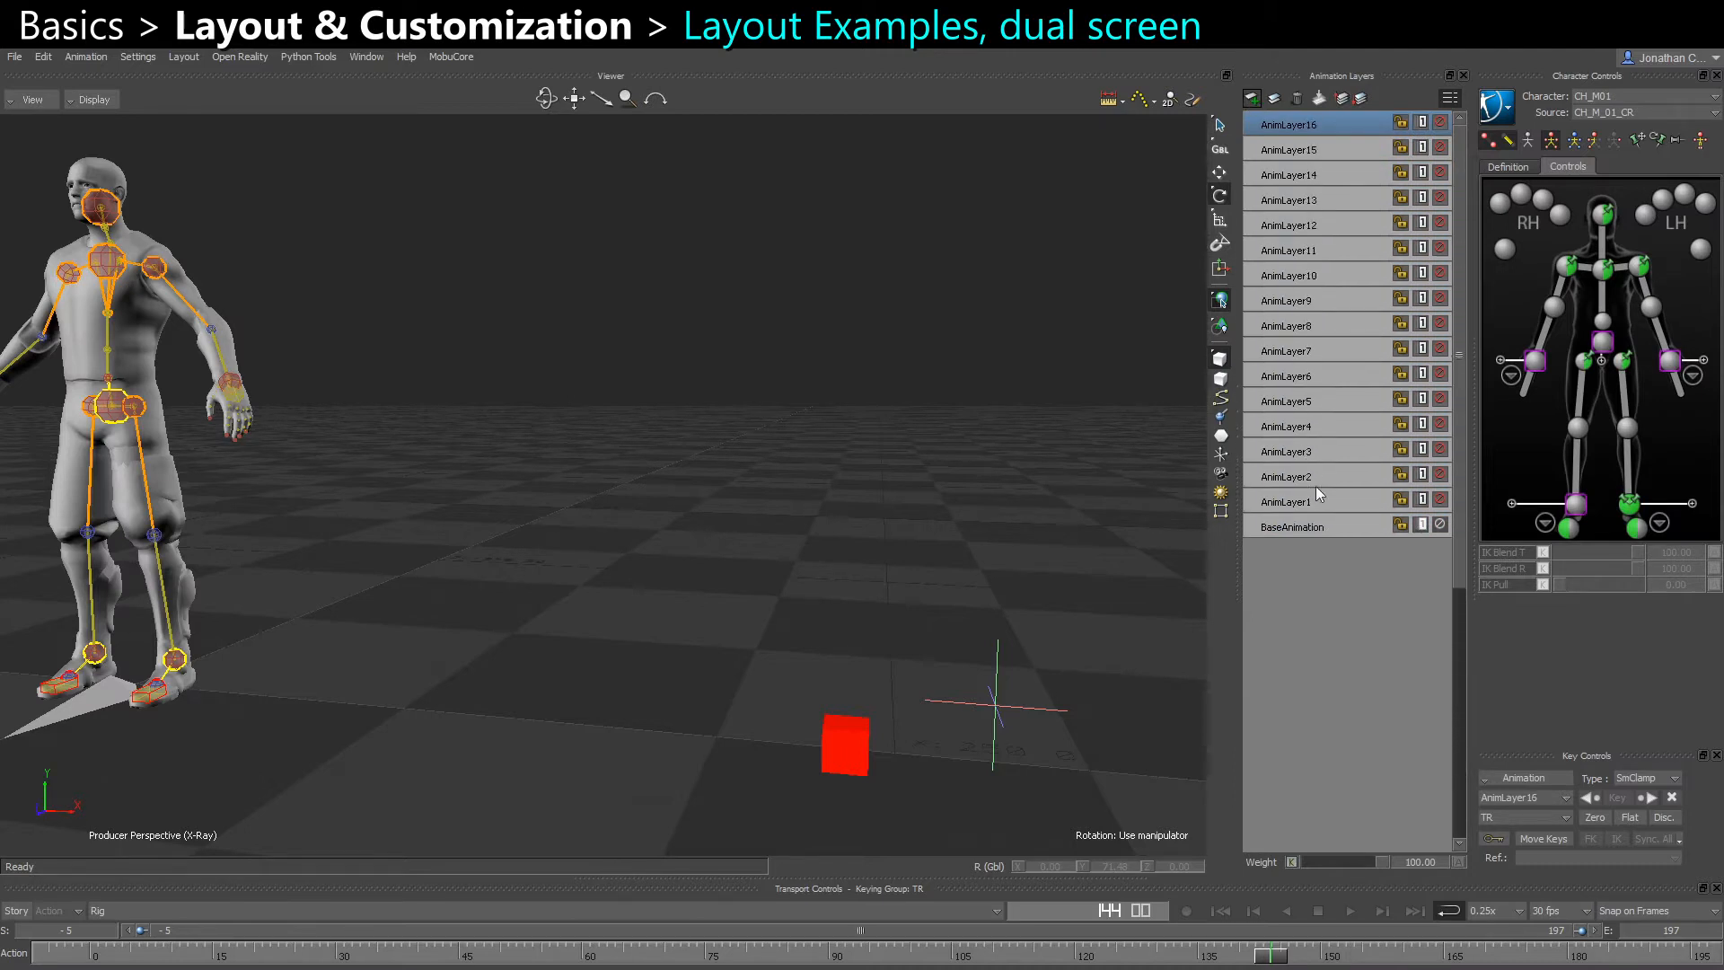
# Select AnimLayer1 through AnimLayer16 and delete them, keeping only the BaseAnimation layer
pyautogui.keyDown('shift'); pyautogui.click(1315, 503); pyautogui.keyUp('shift')
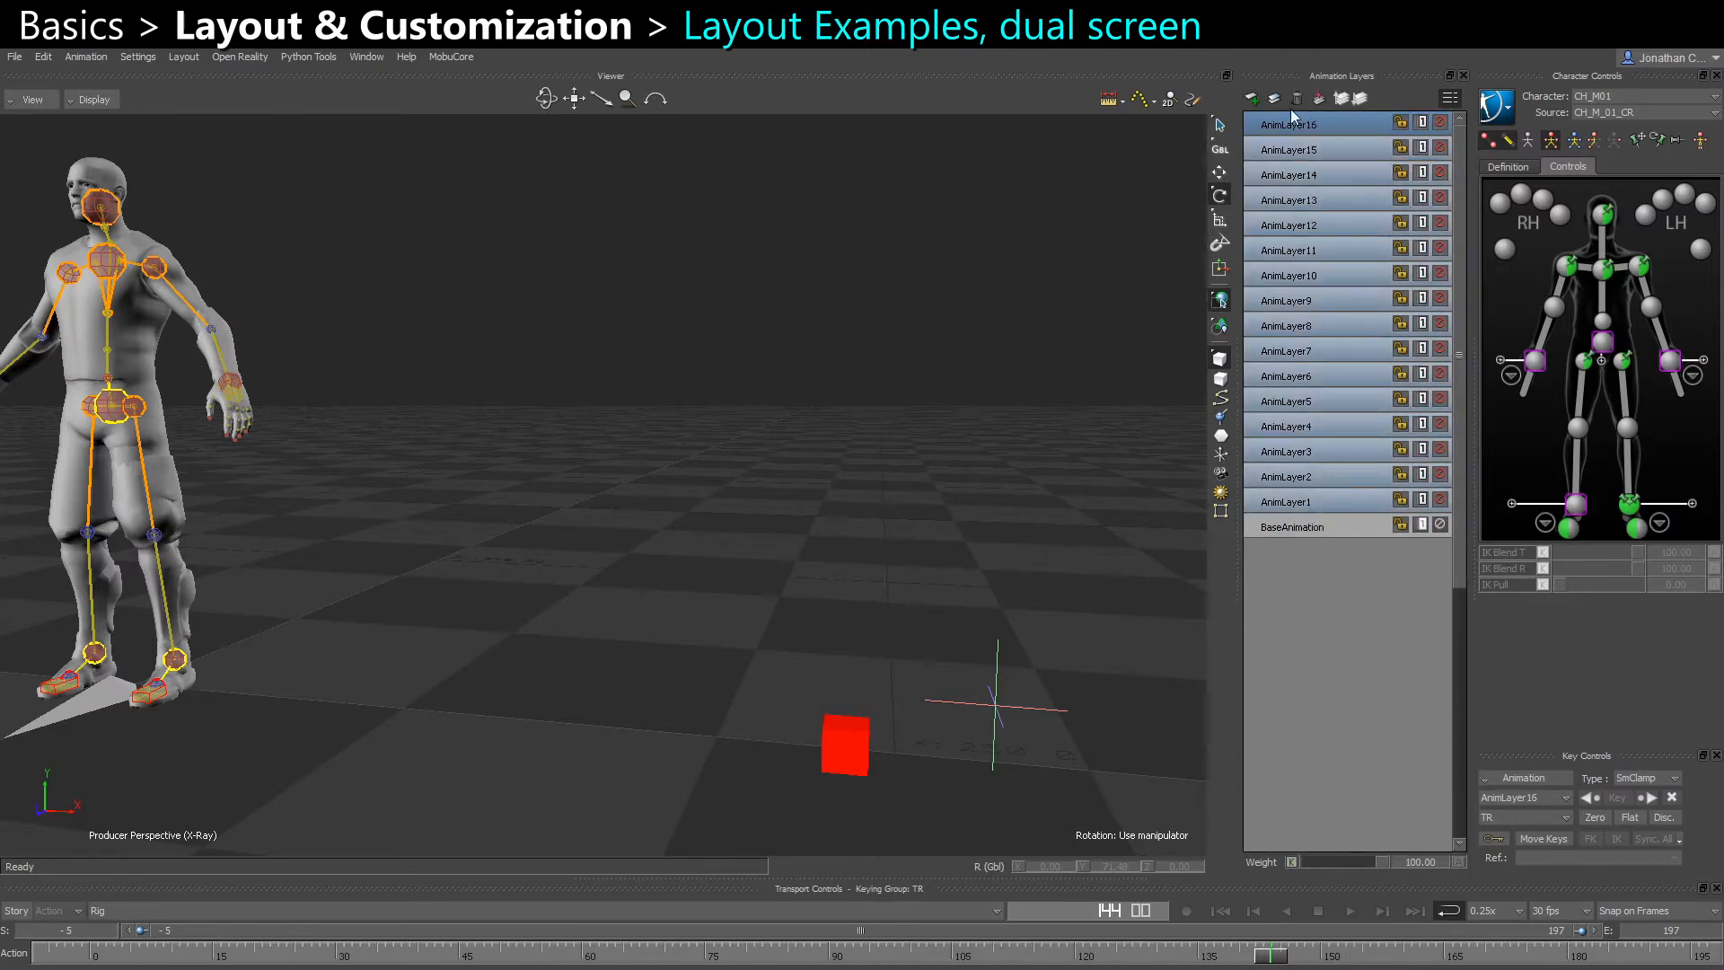
pyautogui.click(1295, 99)
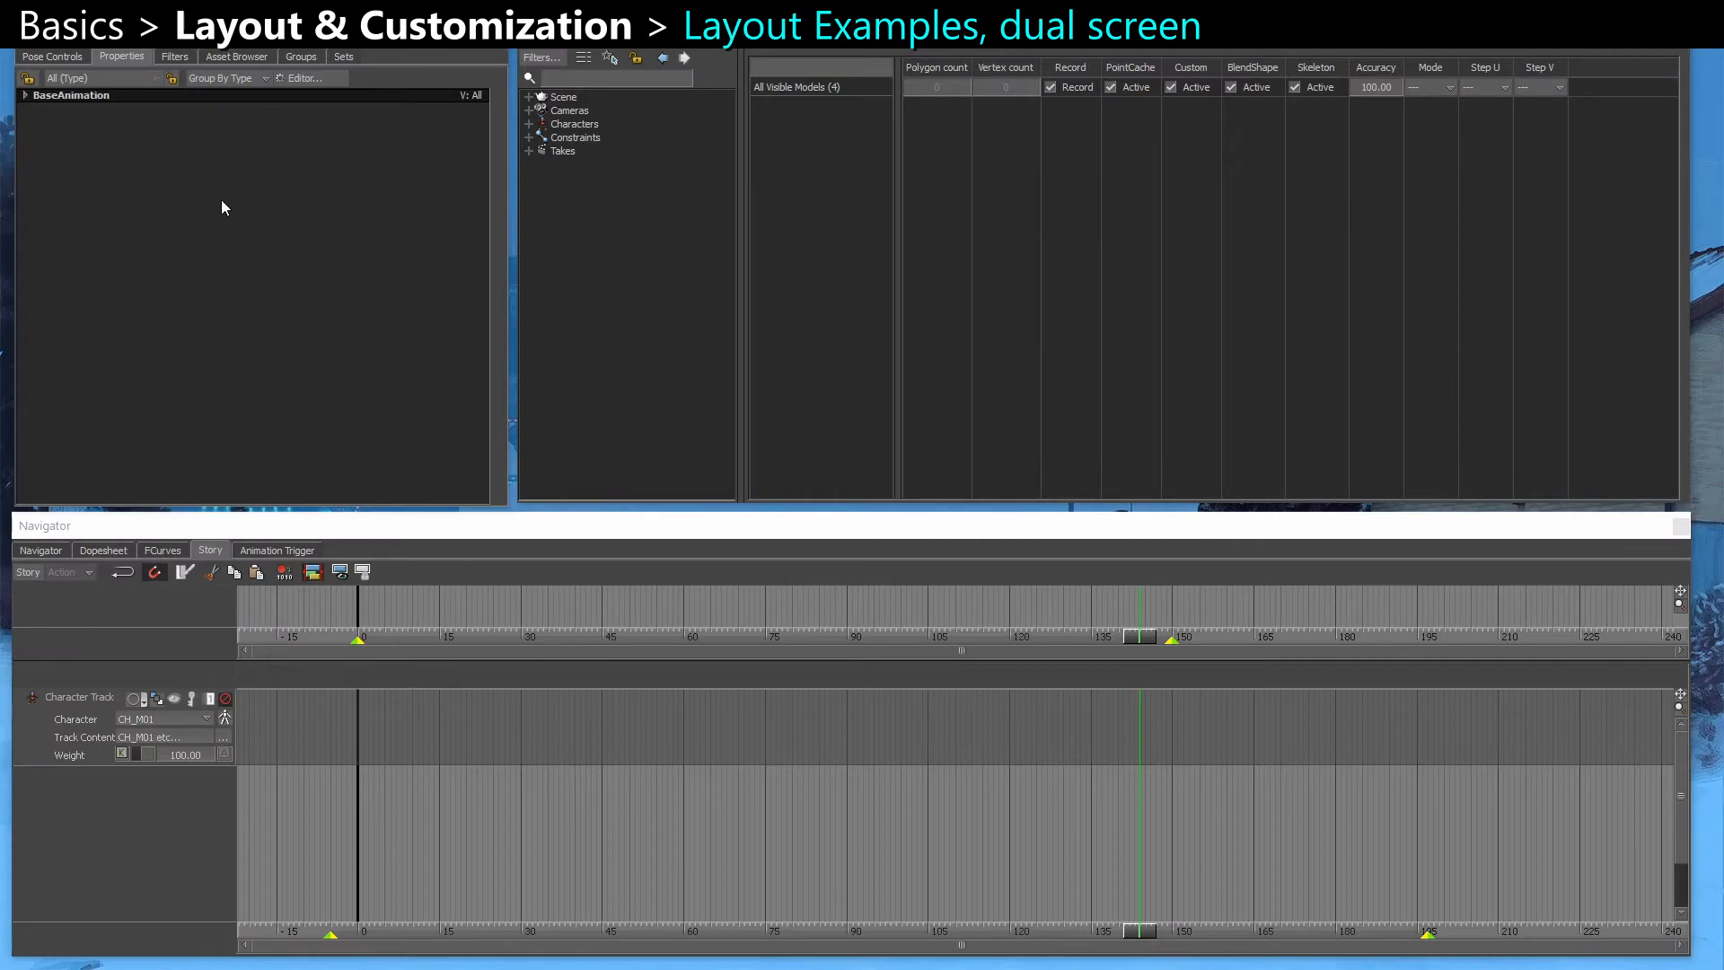
# Browse the Pose Controls, Properties, Filters, Asset Browser and Groups views of the Resources window on the second screen
pyautogui.click(50, 57)
pyautogui.click(99, 60)
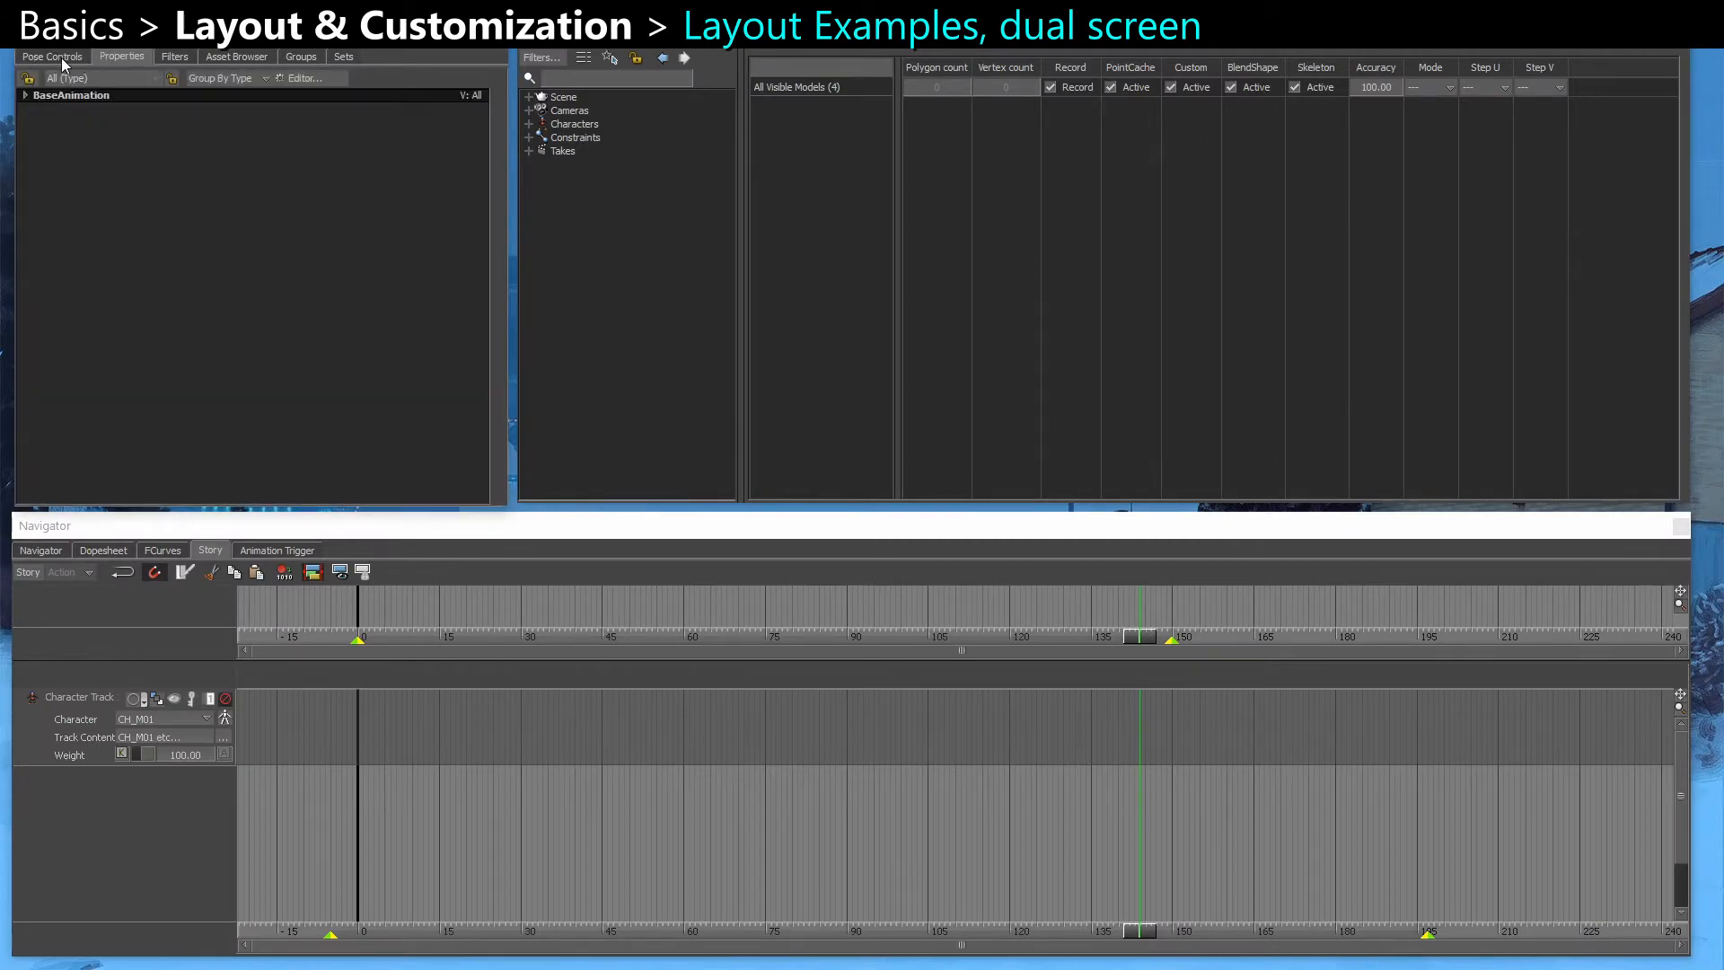
pyautogui.click(64, 57)
pyautogui.click(110, 57)
pyautogui.click(175, 57)
pyautogui.click(225, 57)
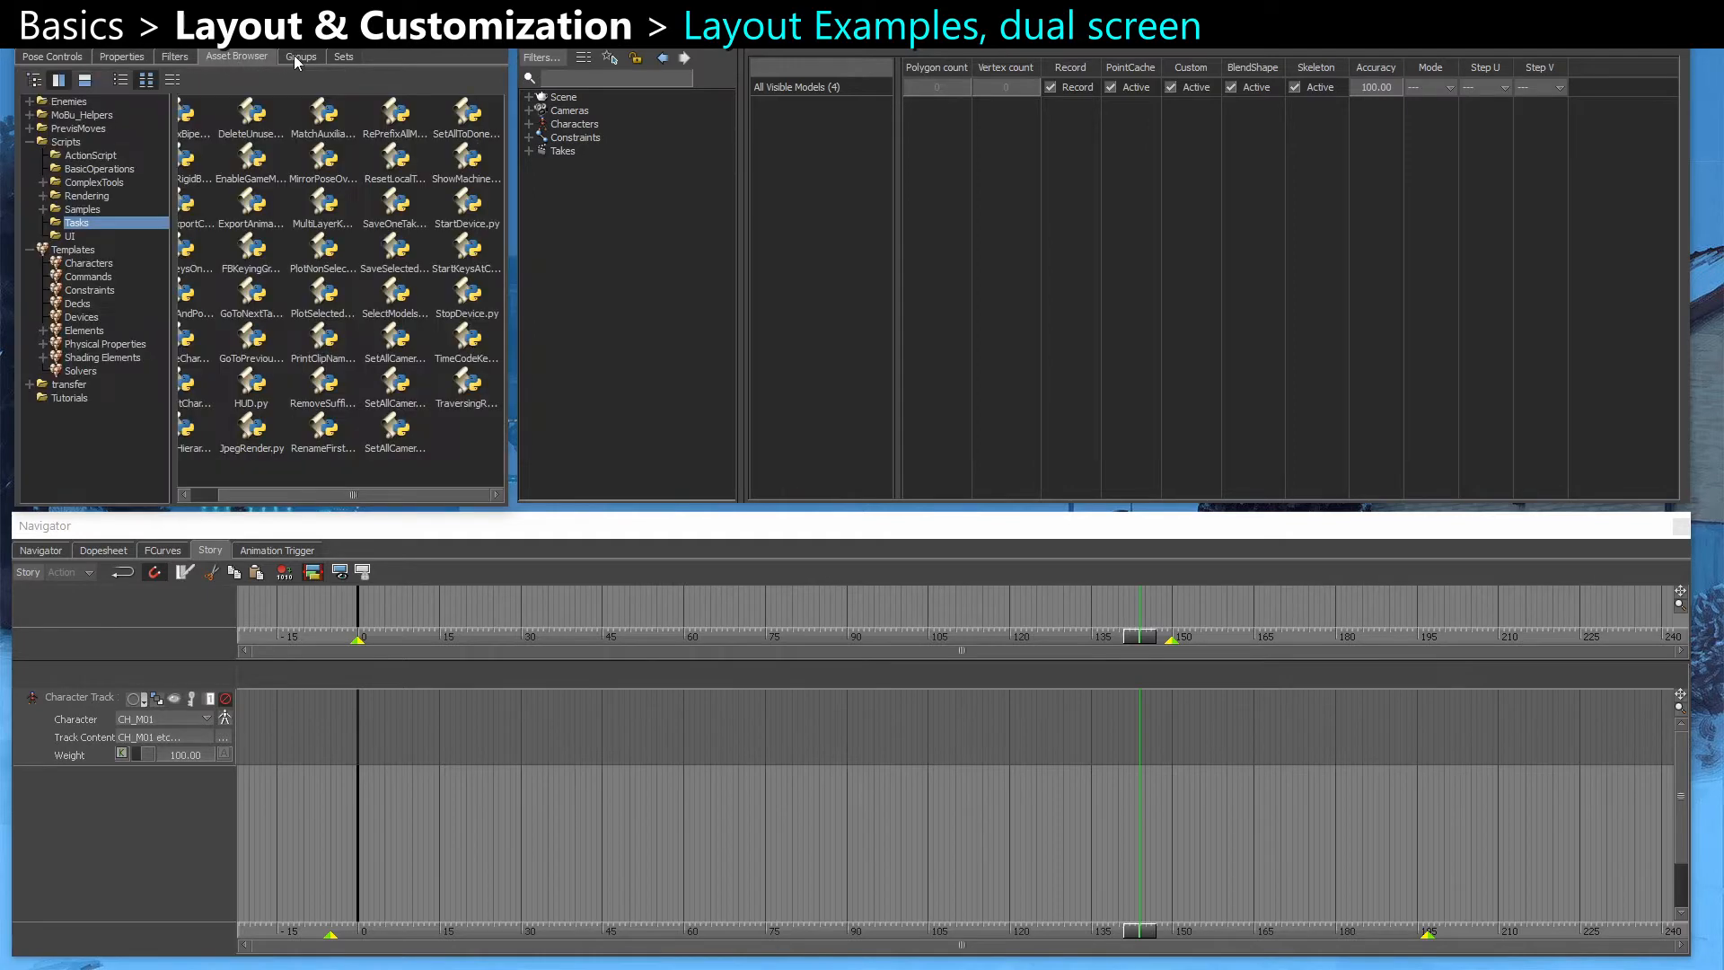
pyautogui.click(301, 56)
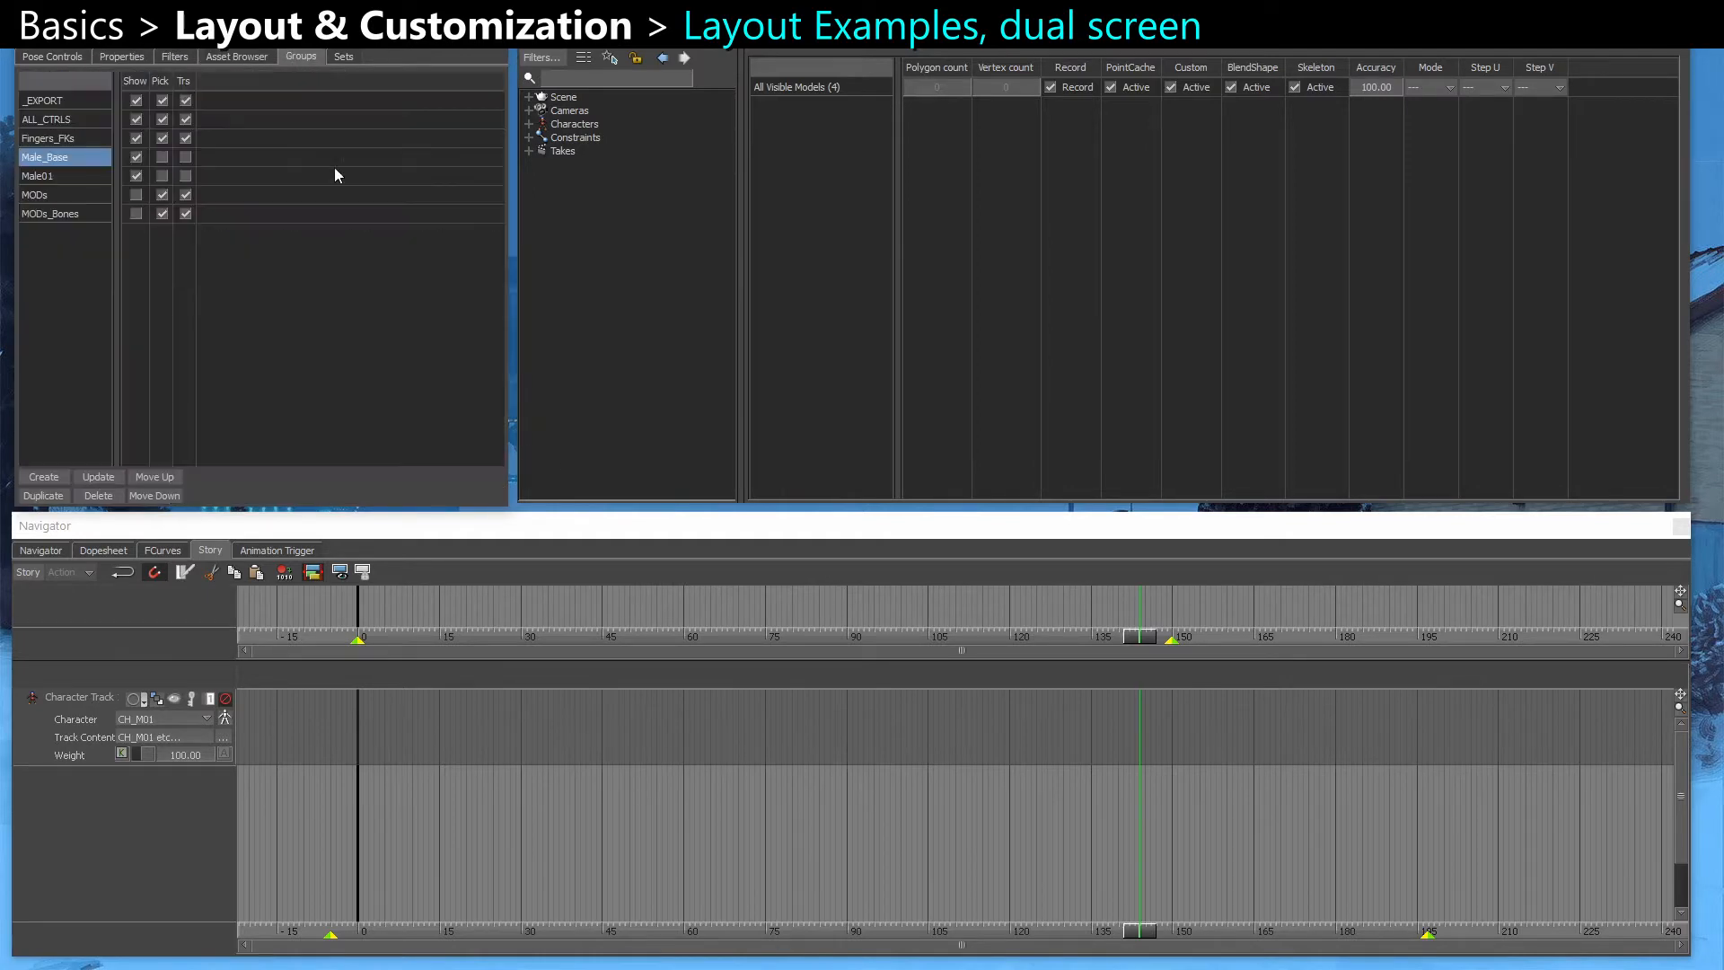
# Look through the FCurves, Dopesheet and Navigator views of the lower Navigator window, and return to its Story view
pyautogui.click(181, 532)
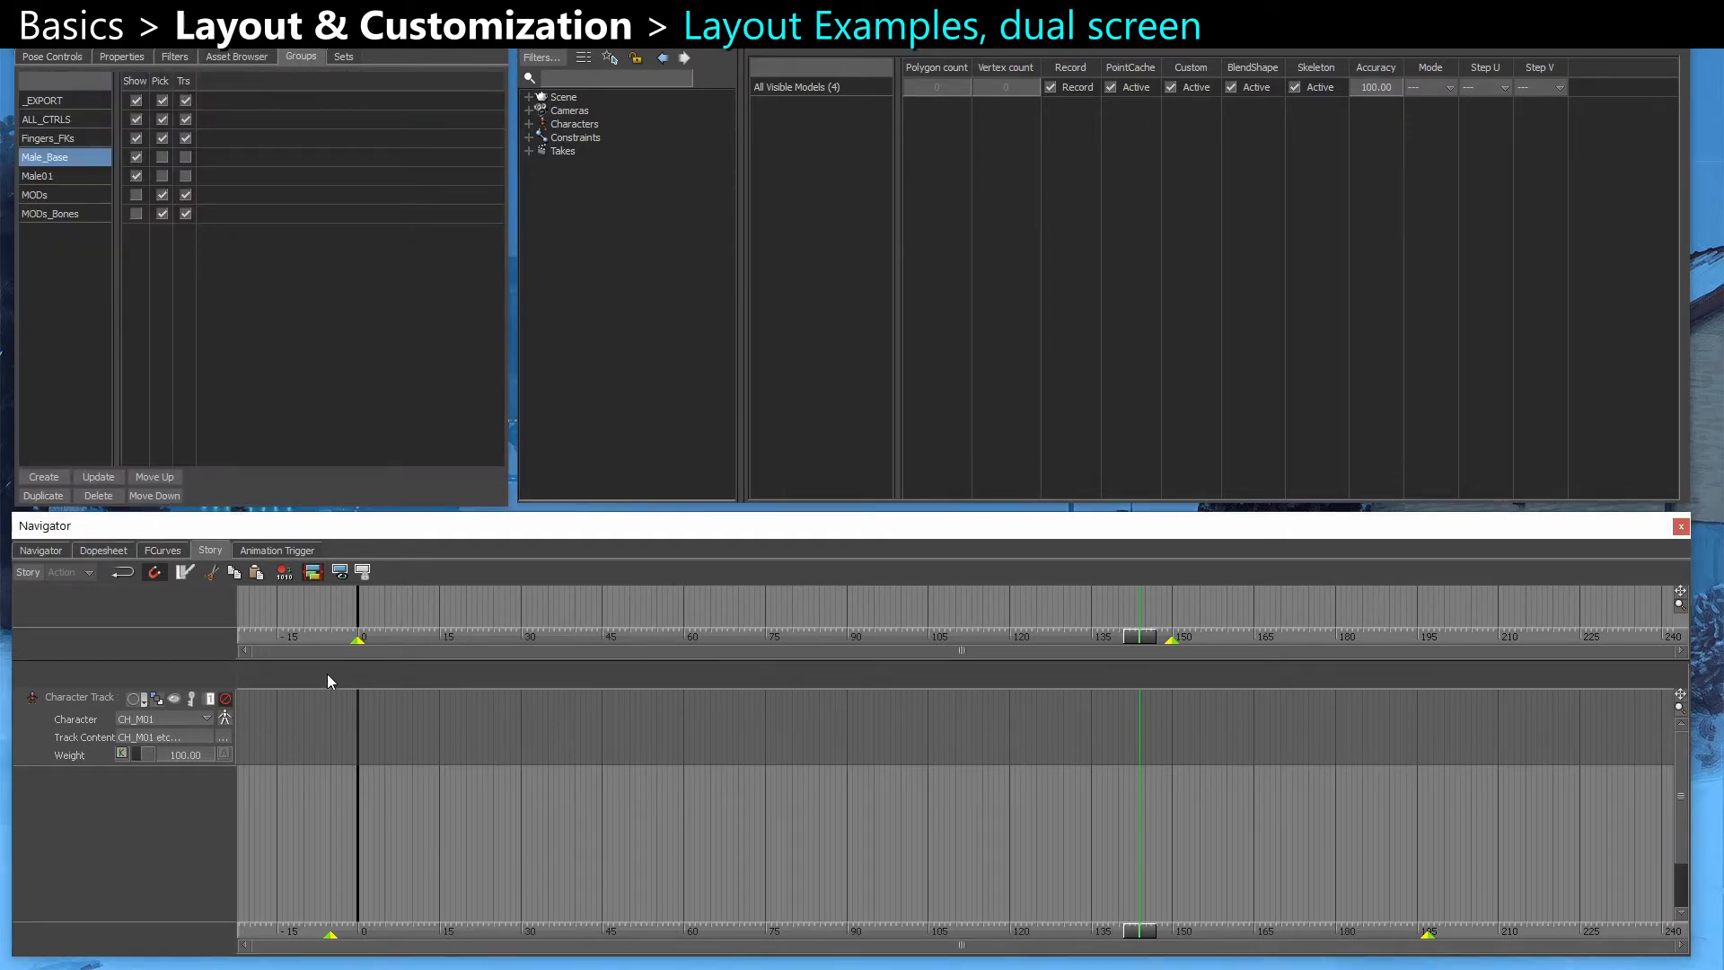
pyautogui.click(169, 551)
pyautogui.click(81, 552)
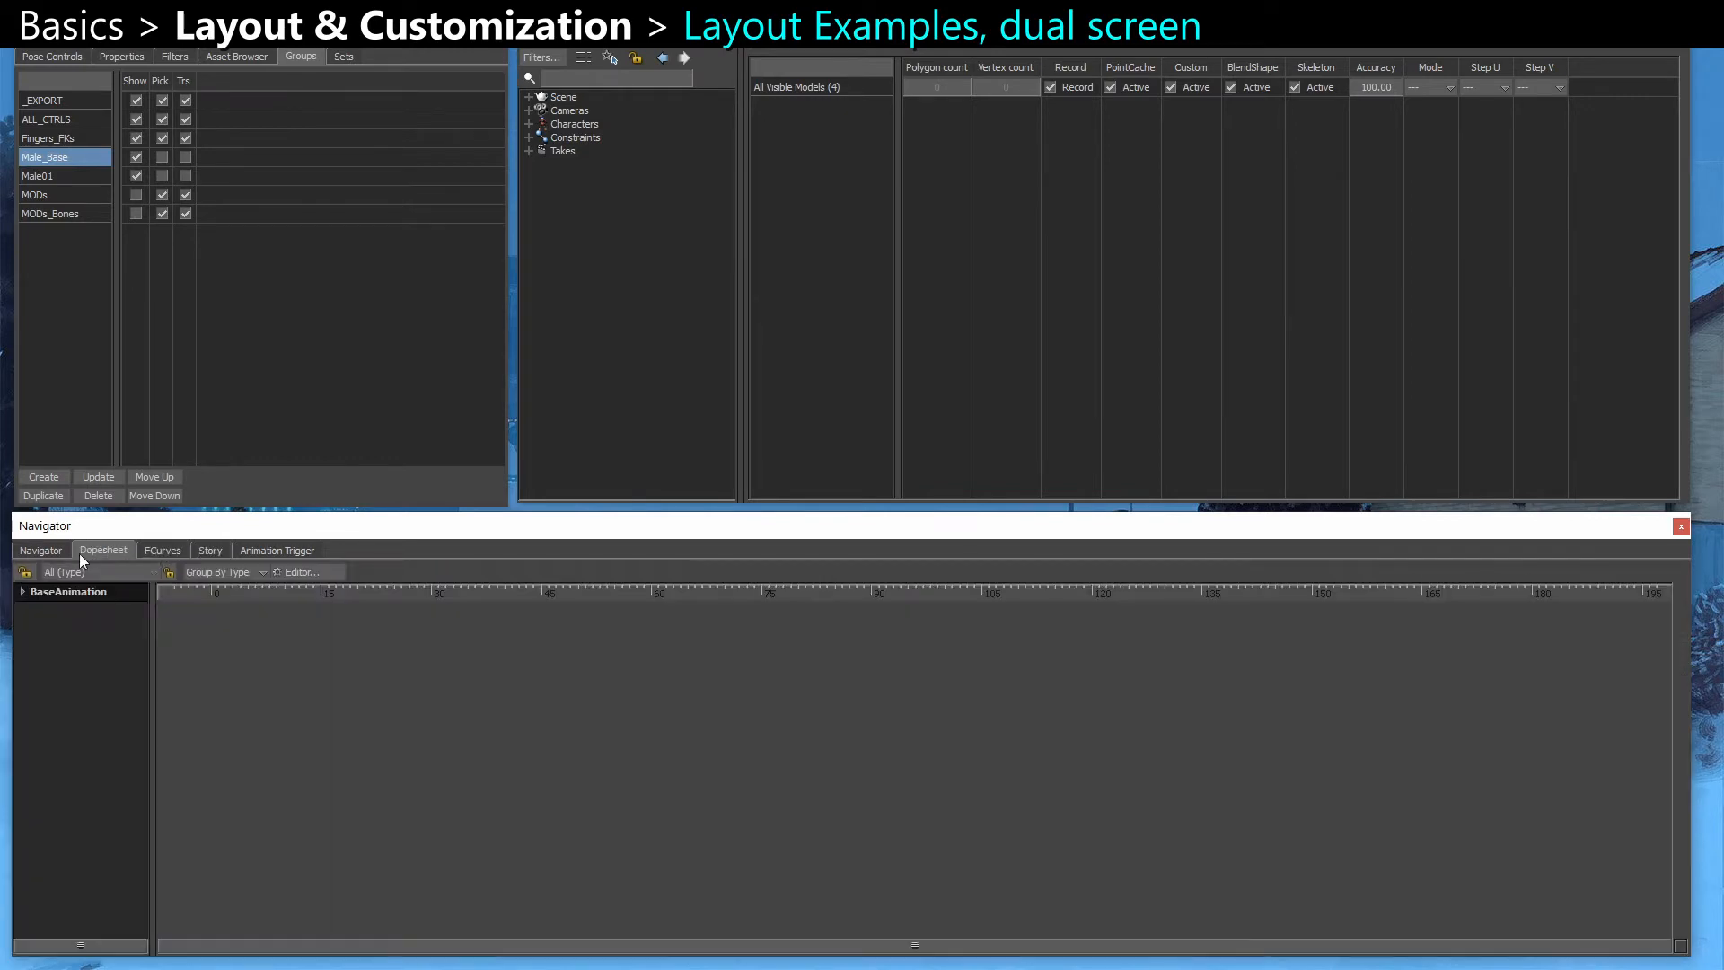
pyautogui.click(37, 552)
pyautogui.click(209, 550)
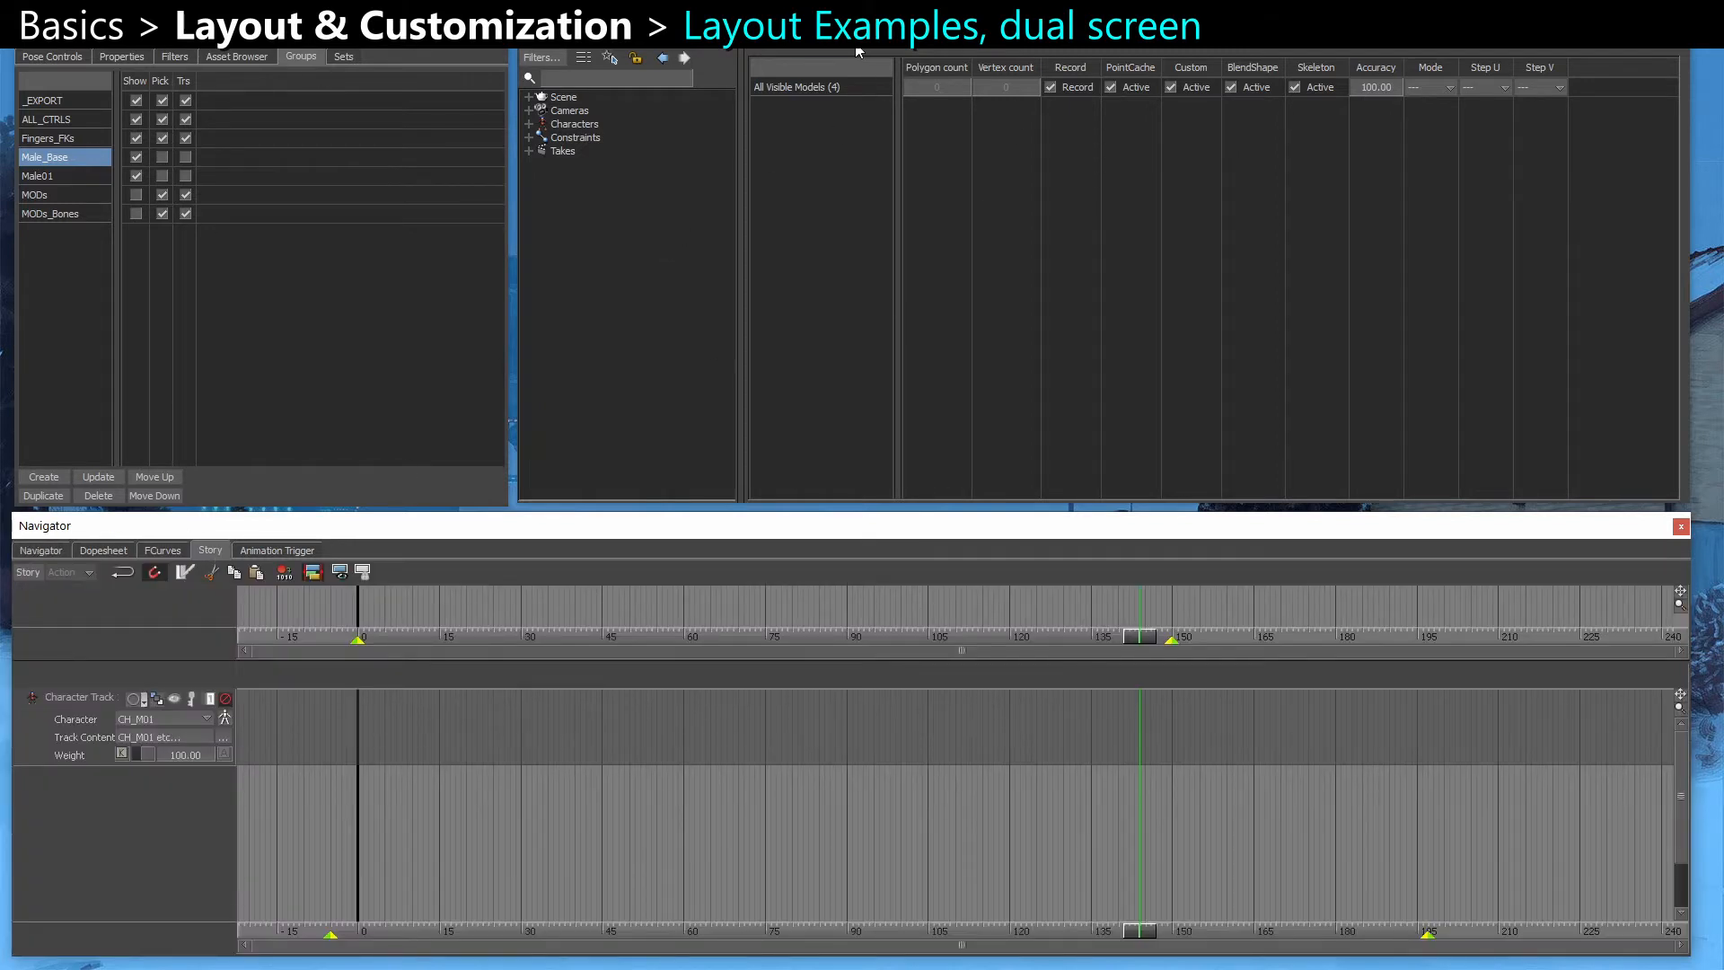
pyautogui.click(825, 47)
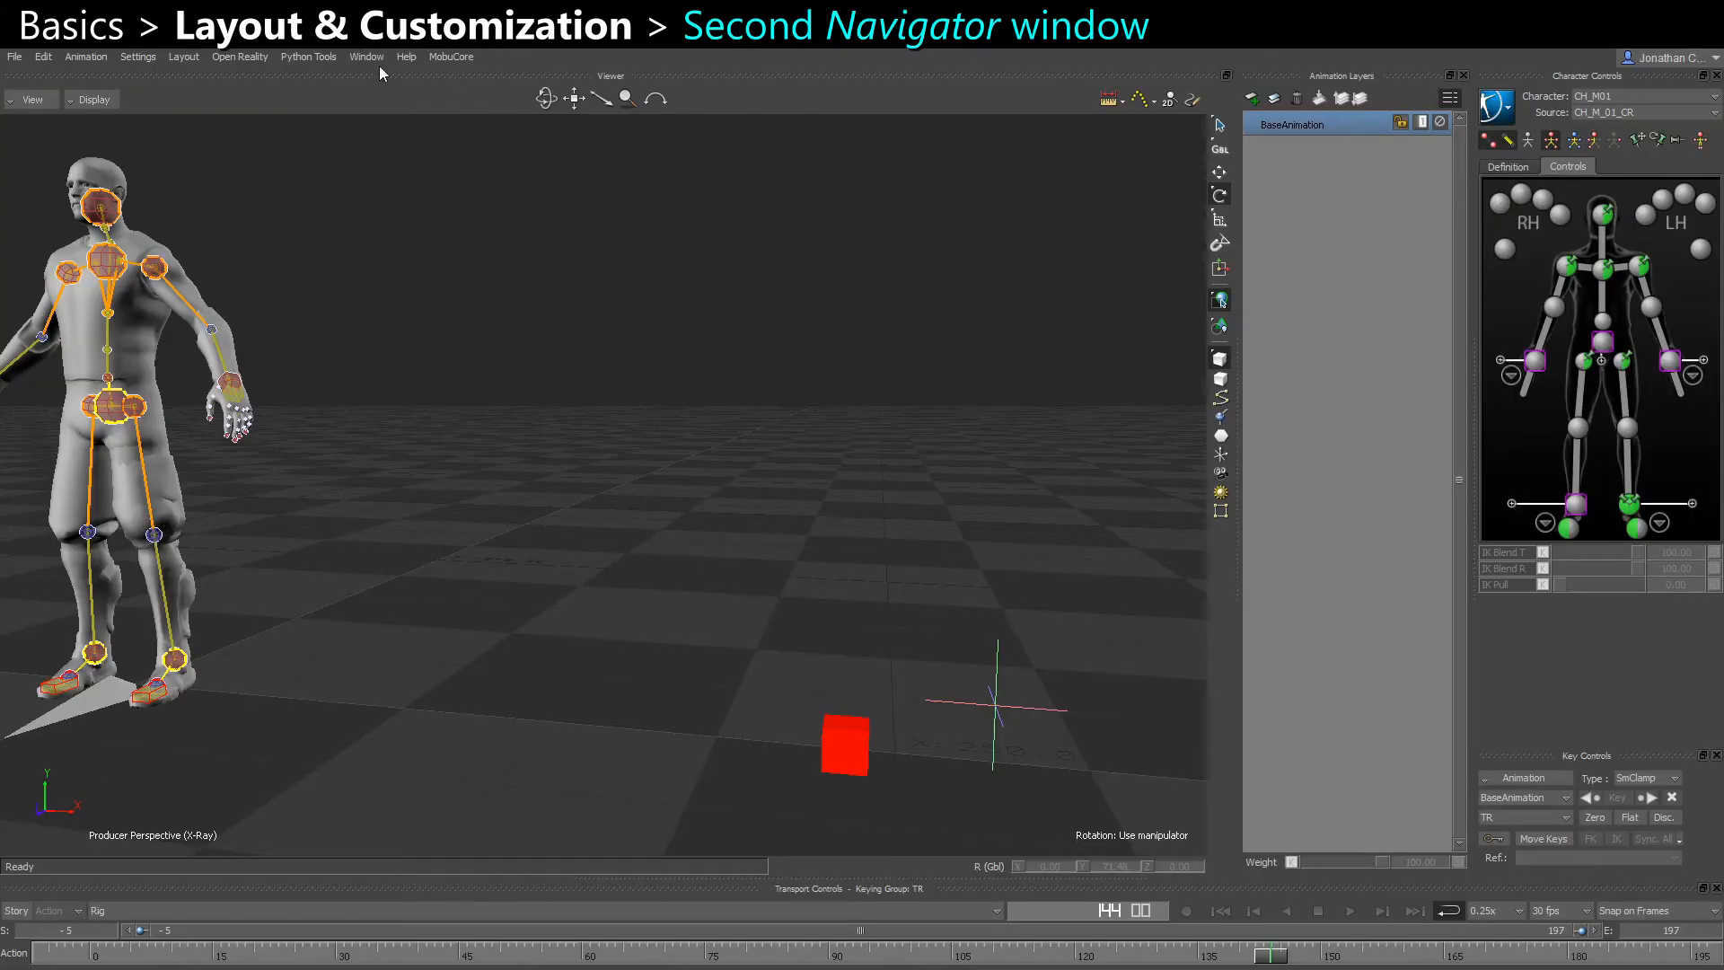
# Add an extra Navigator window and place it over the middle of the Viewer
pyautogui.click(368, 59)
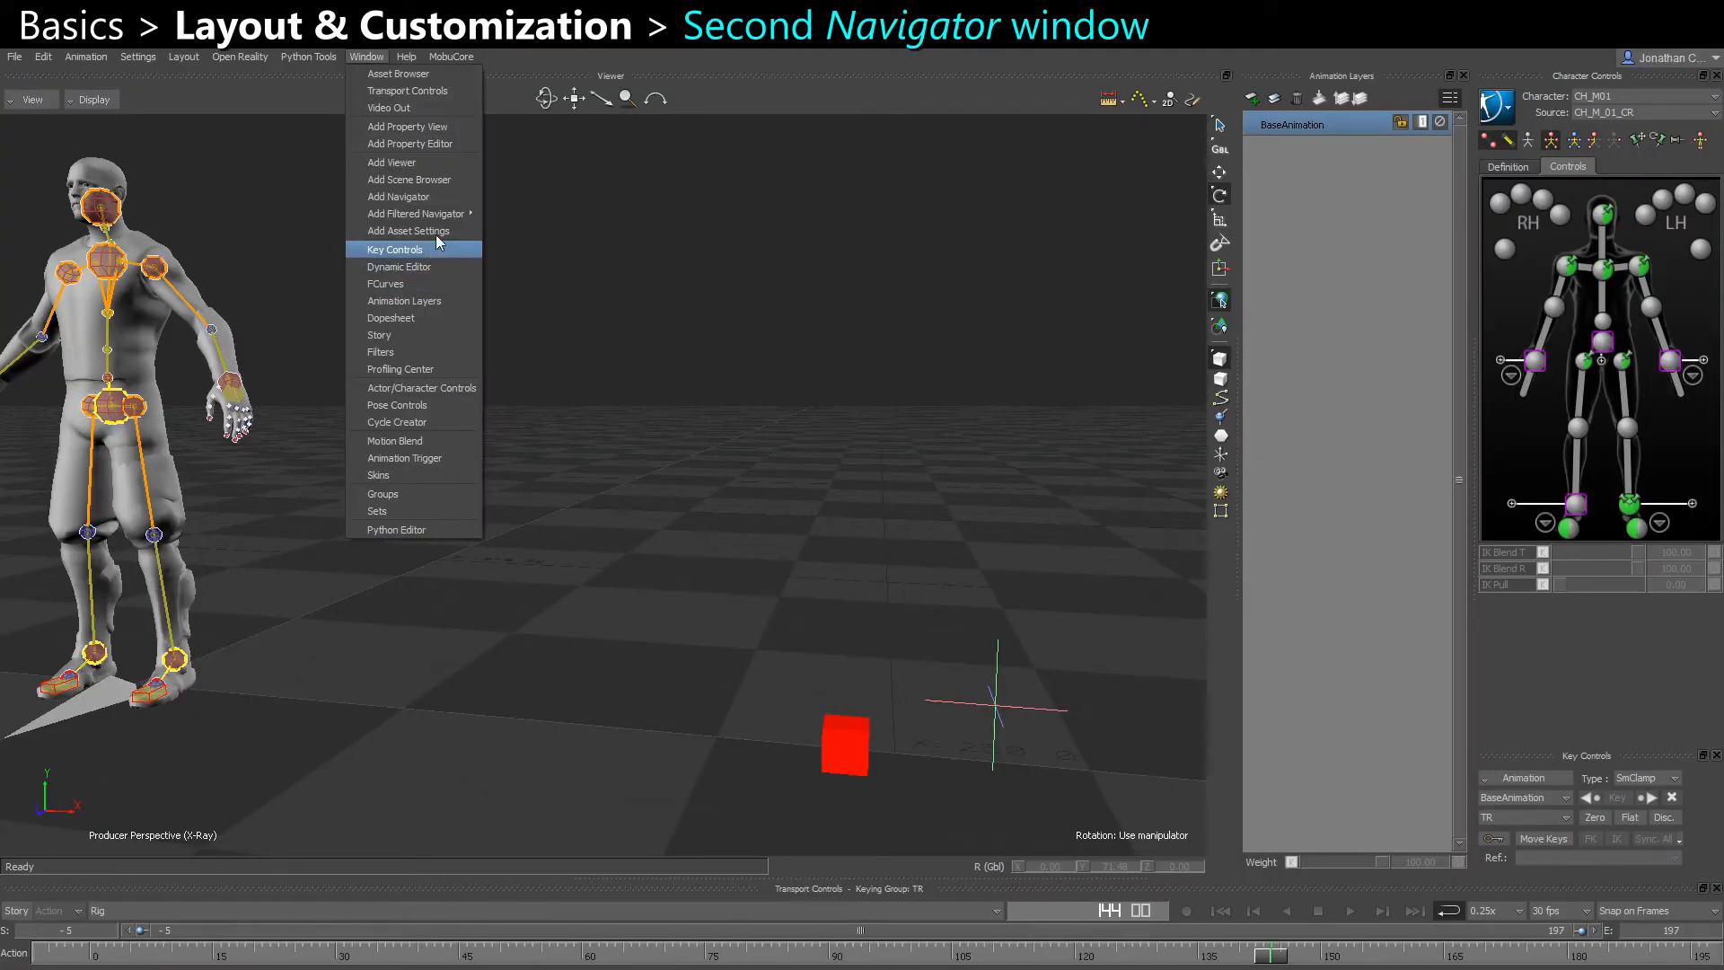
pyautogui.click(440, 199)
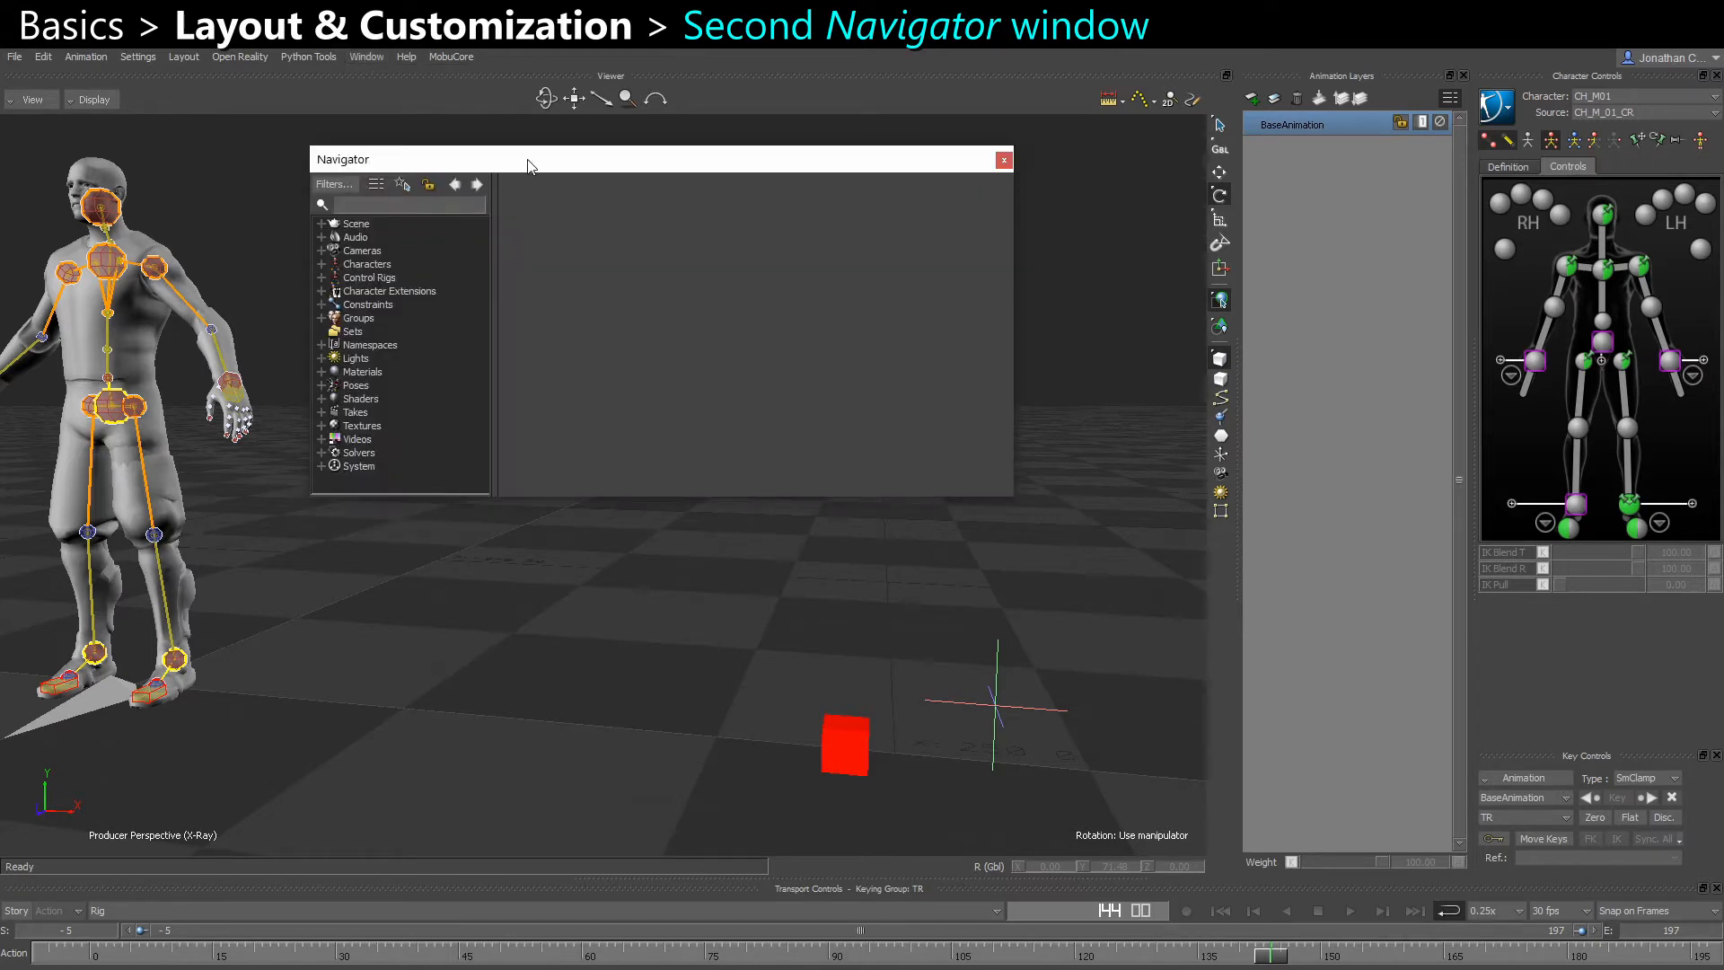
pyautogui.moveTo(771, 166); pyautogui.dragTo(849, 254)
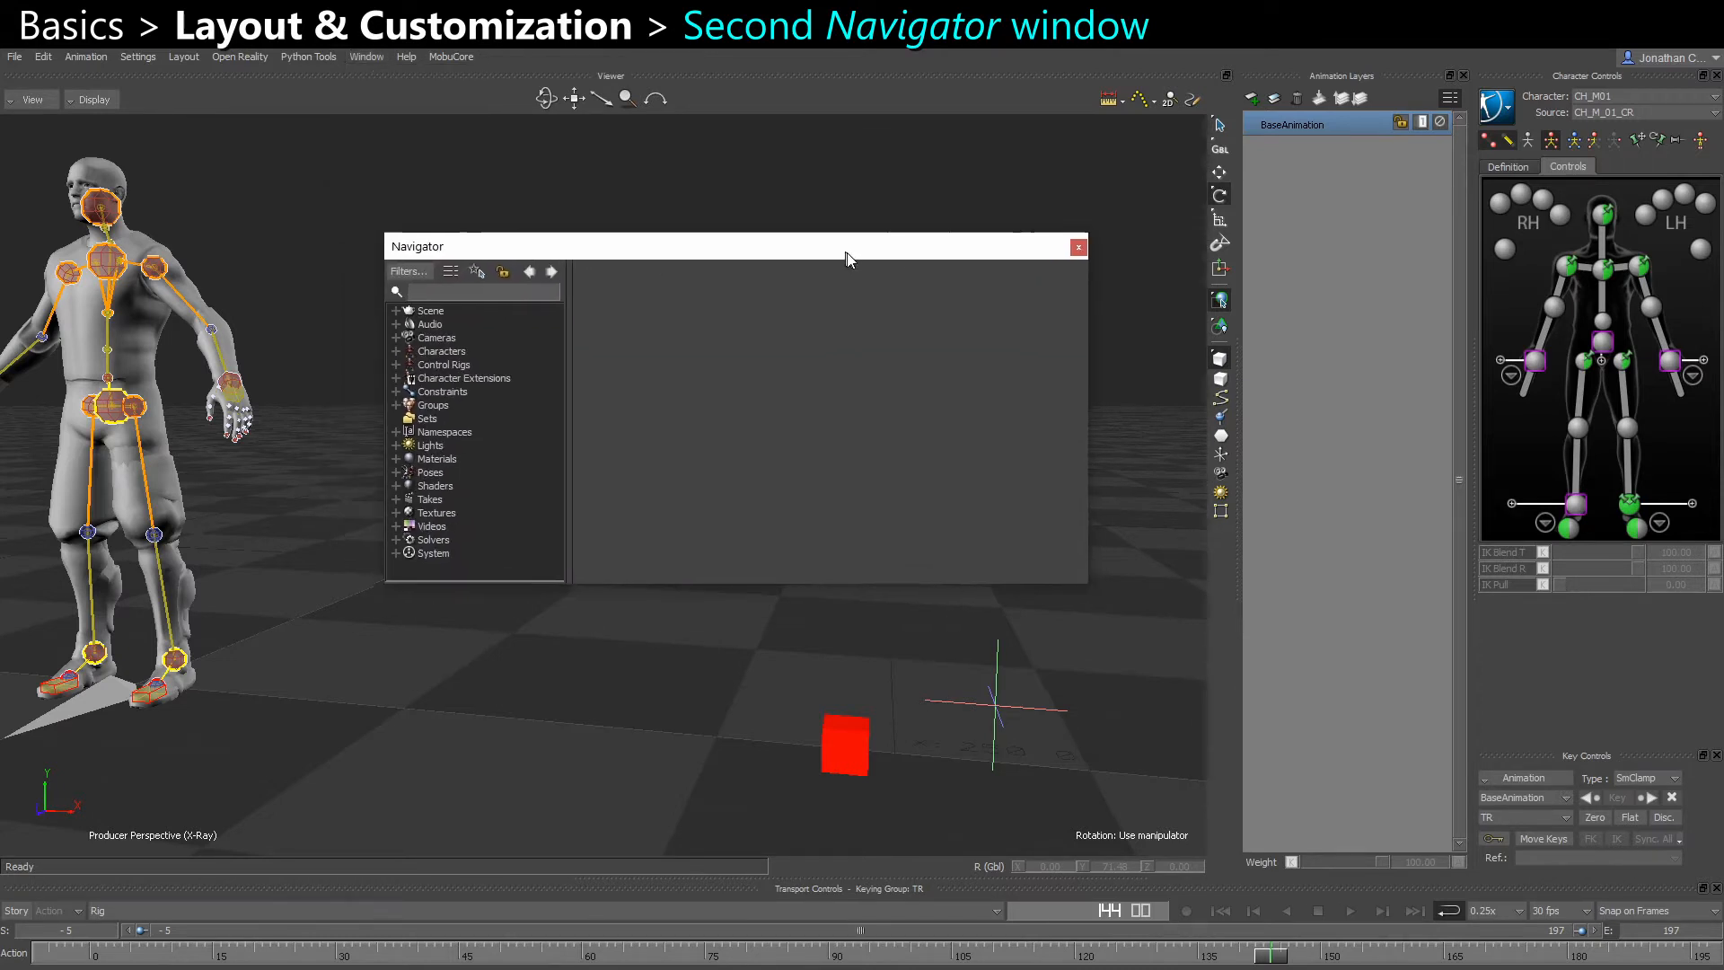
# Set the new Navigator's filters to the User configuration, showing only Scene, Cameras, Characters, Constraints and Takes
pyautogui.click(420, 272)
pyautogui.moveTo(645, 450); pyautogui.dragTo(967, 446)
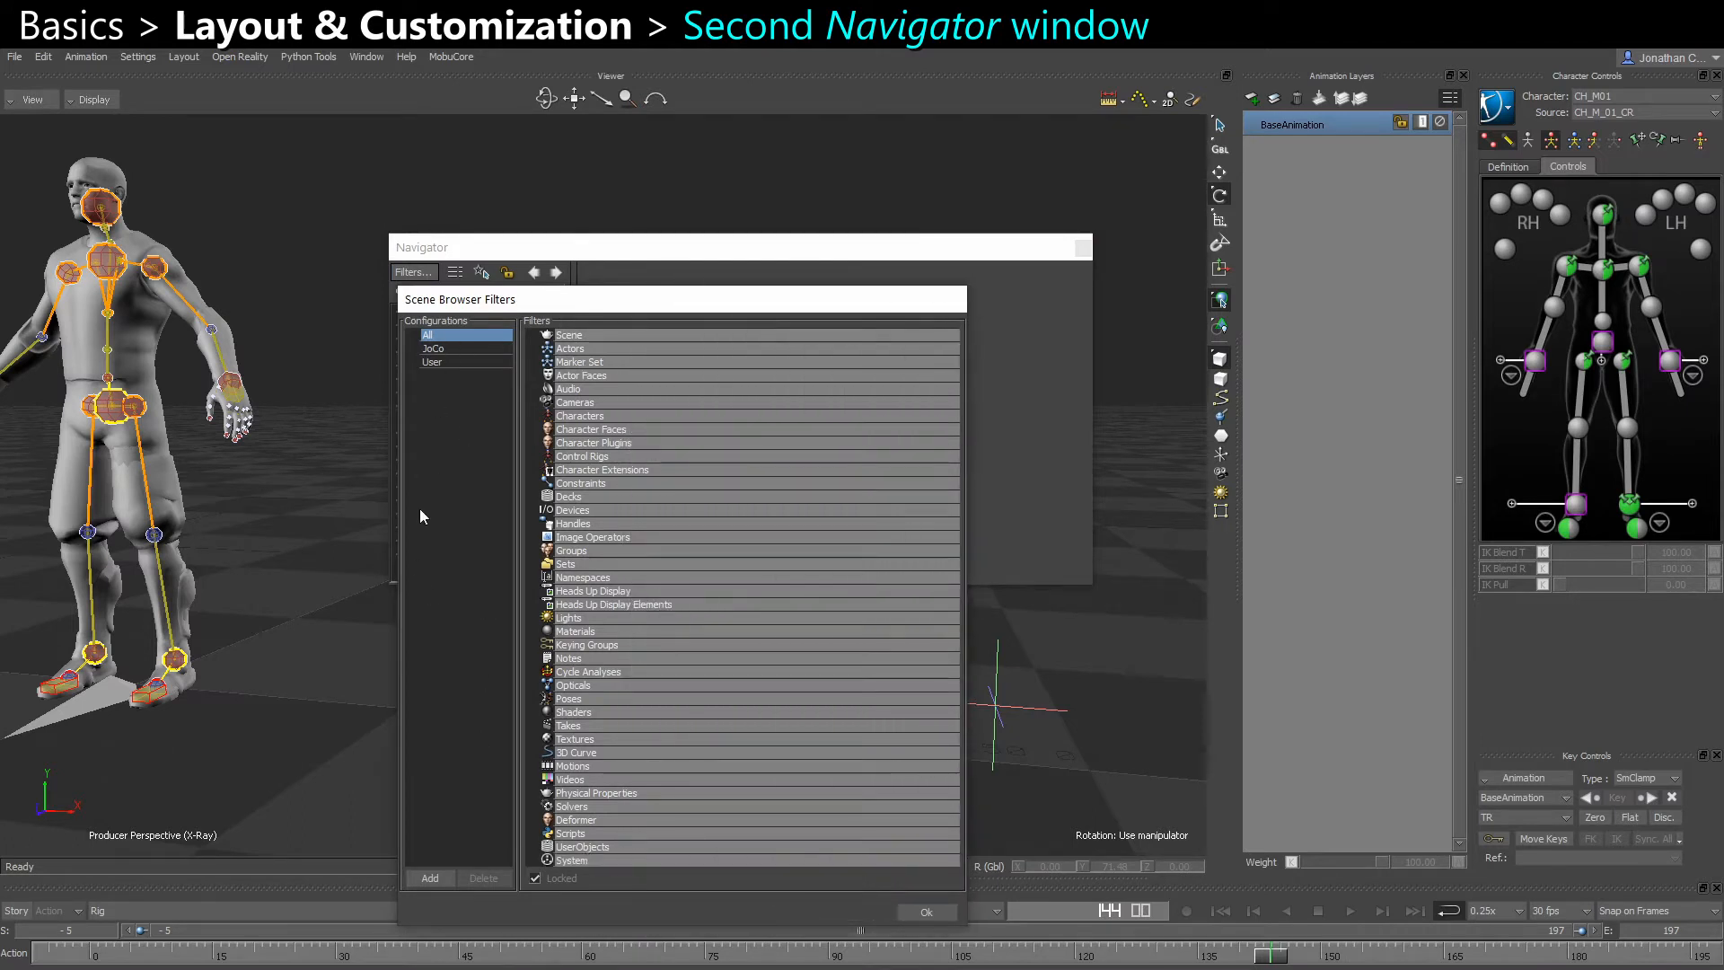
pyautogui.click(440, 362)
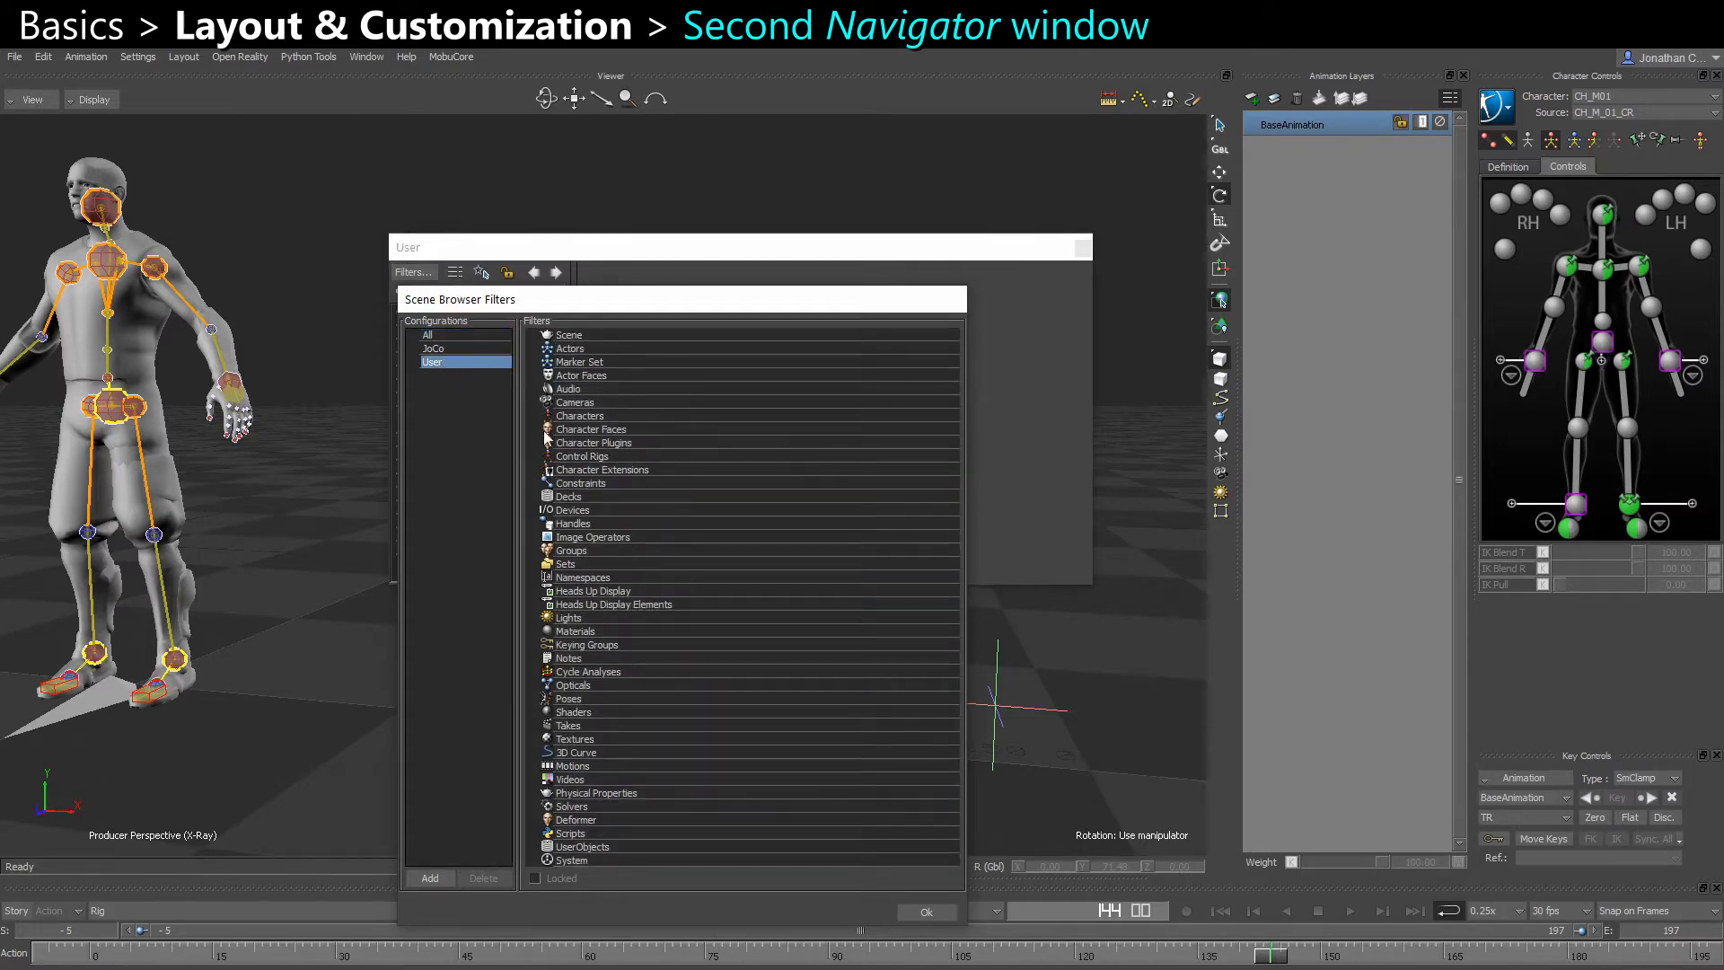
pyautogui.click(575, 335)
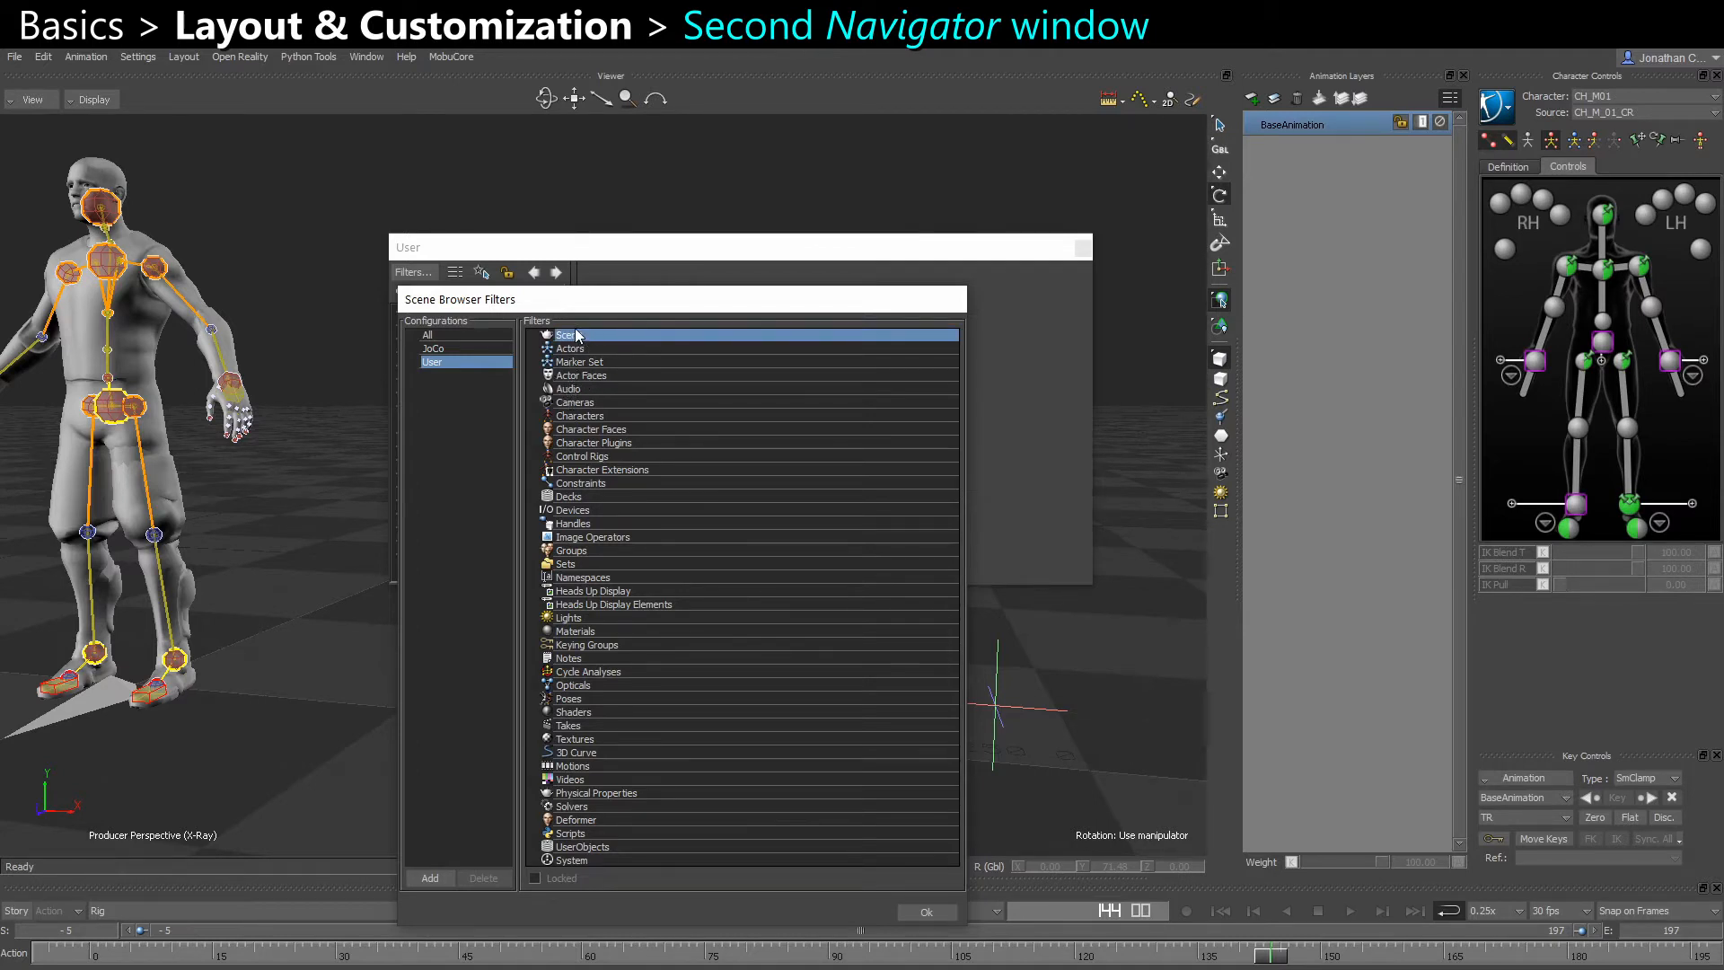
pyautogui.keyDown('ctrl'); pyautogui.click(598, 403); pyautogui.keyUp('ctrl')
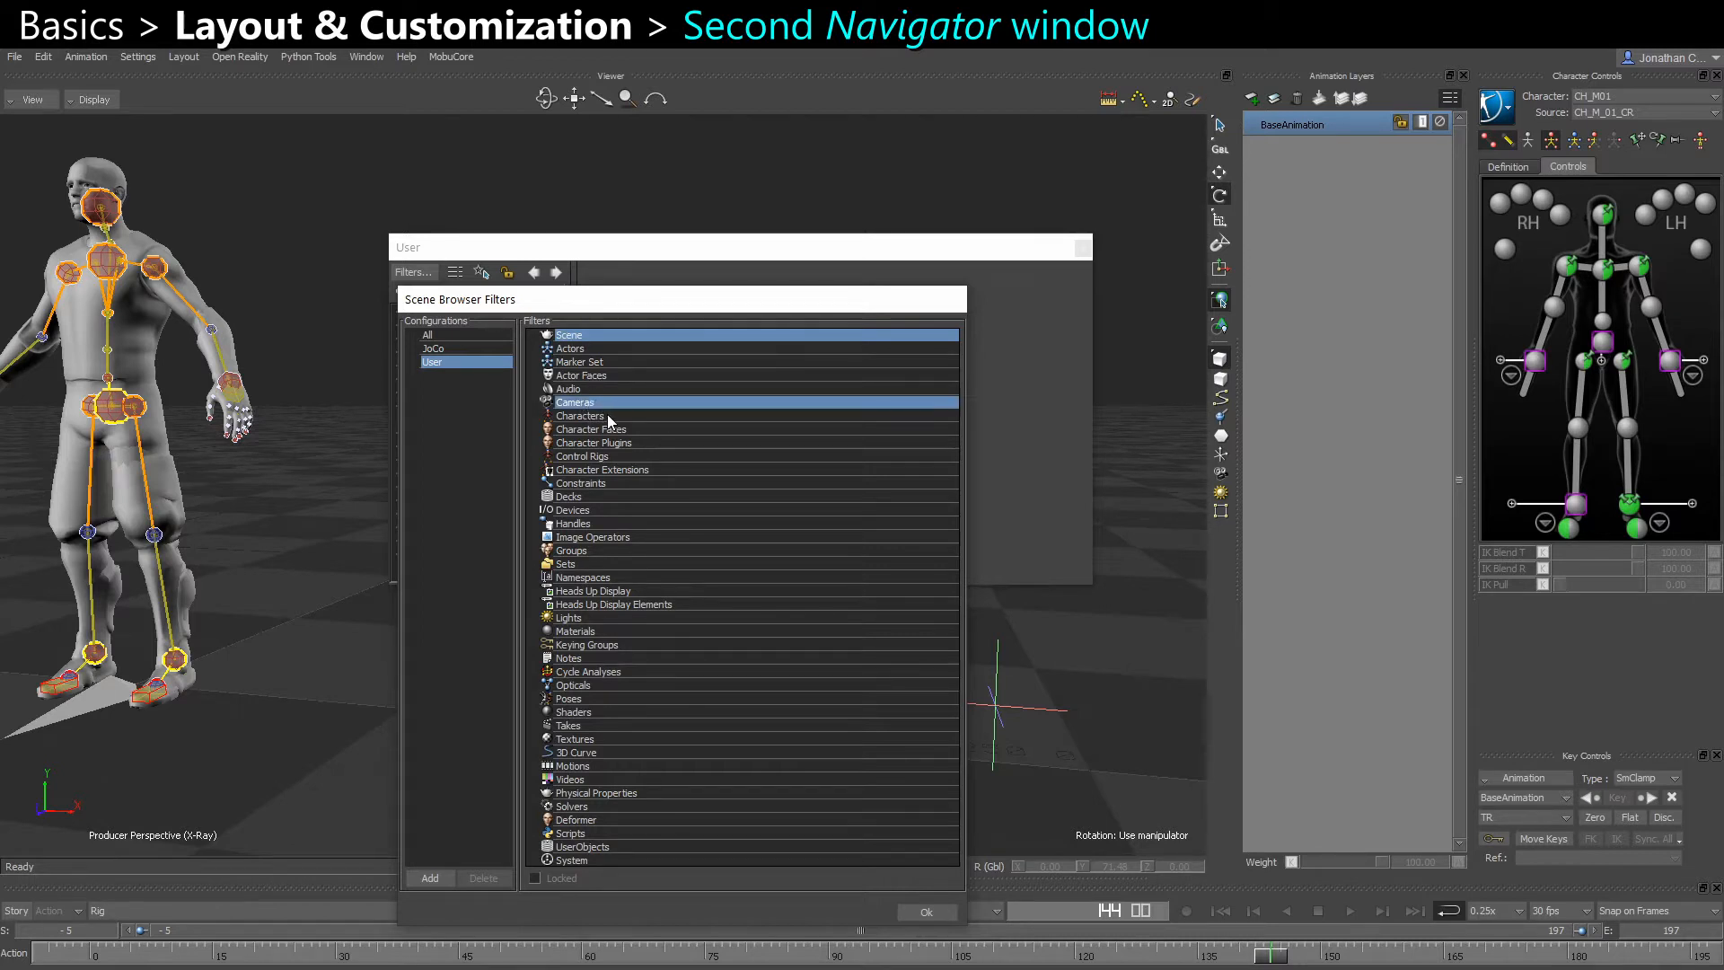
pyautogui.keyDown('ctrl'); pyautogui.click(608, 415); pyautogui.keyUp('ctrl')
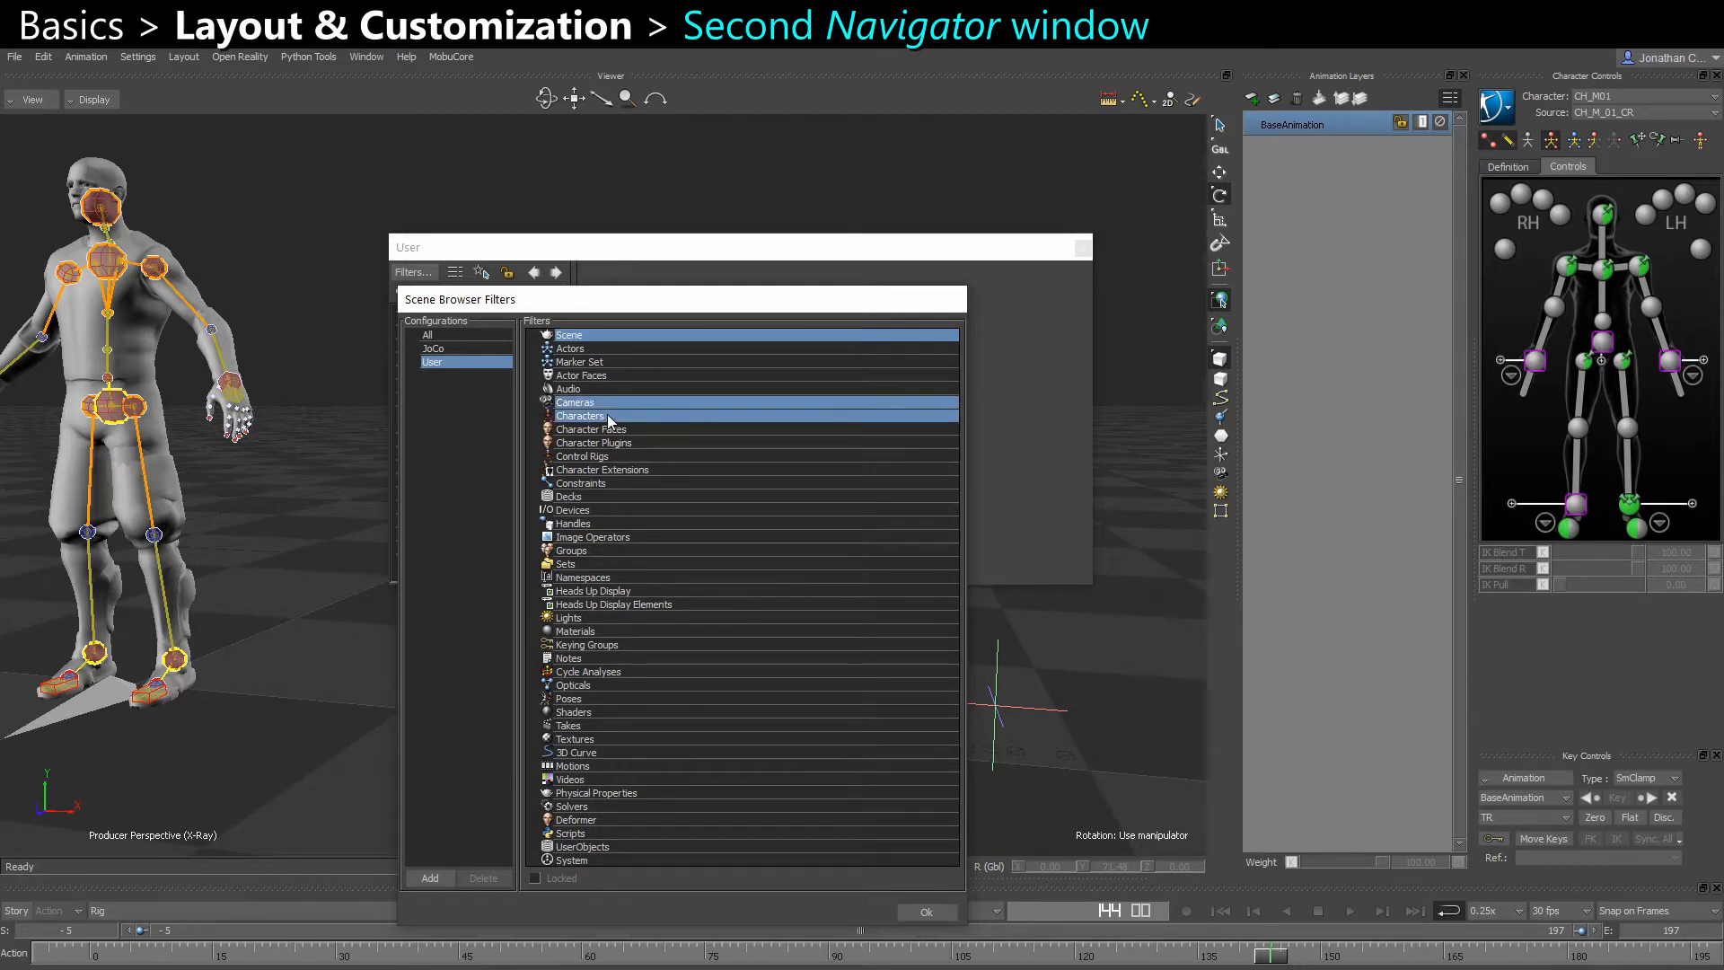
pyautogui.keyDown('ctrl'); pyautogui.click(589, 483); pyautogui.keyUp('ctrl')
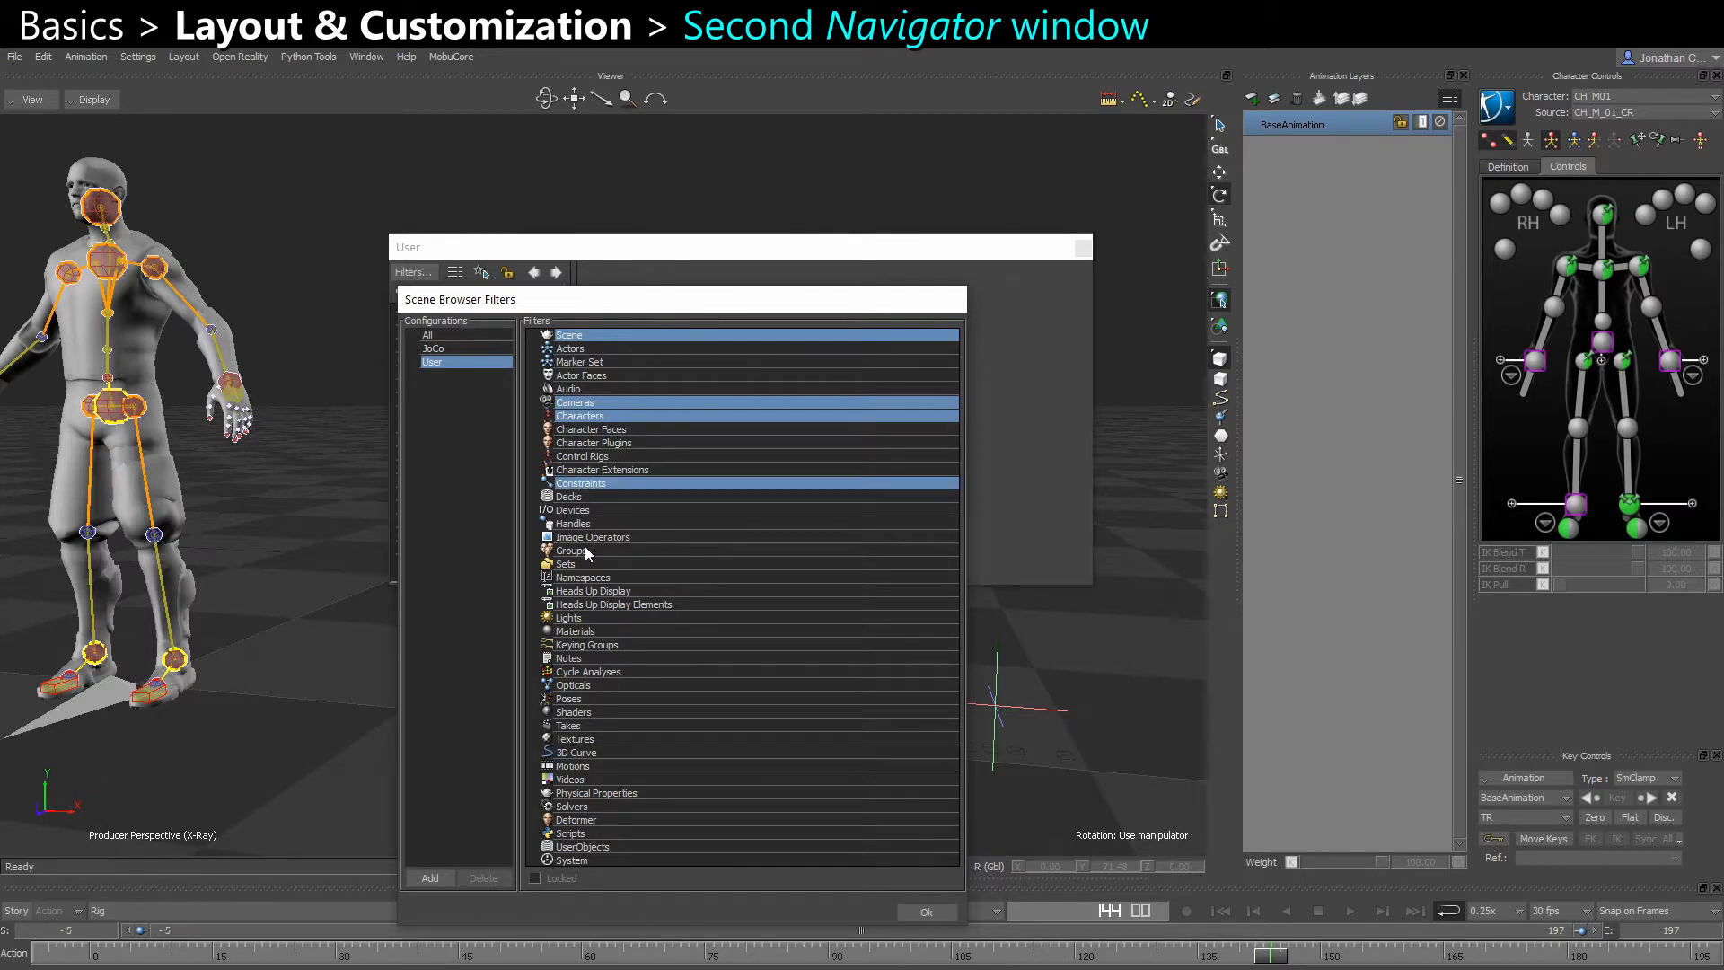
pyautogui.keyDown('ctrl'); pyautogui.click(571, 726); pyautogui.keyUp('ctrl')
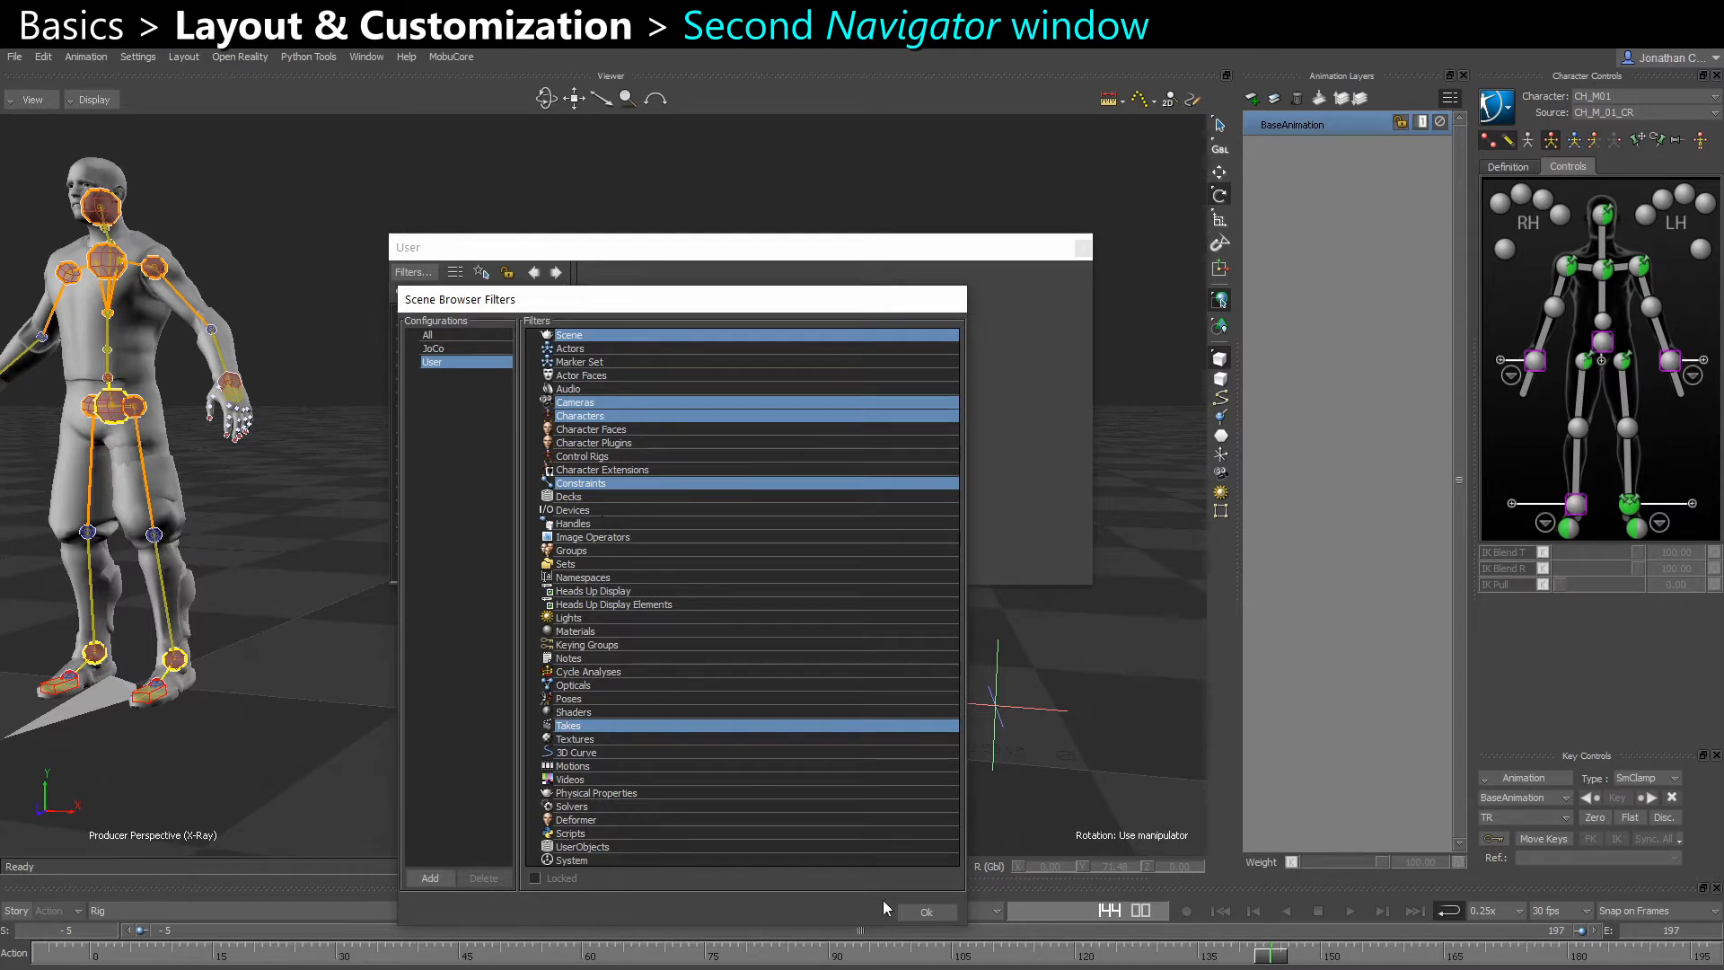
pyautogui.click(923, 912)
# Expand Constraints, Takes and Characters in the filtered Navigator, select the Rig take, and close that floating window
pyautogui.click(401, 352)
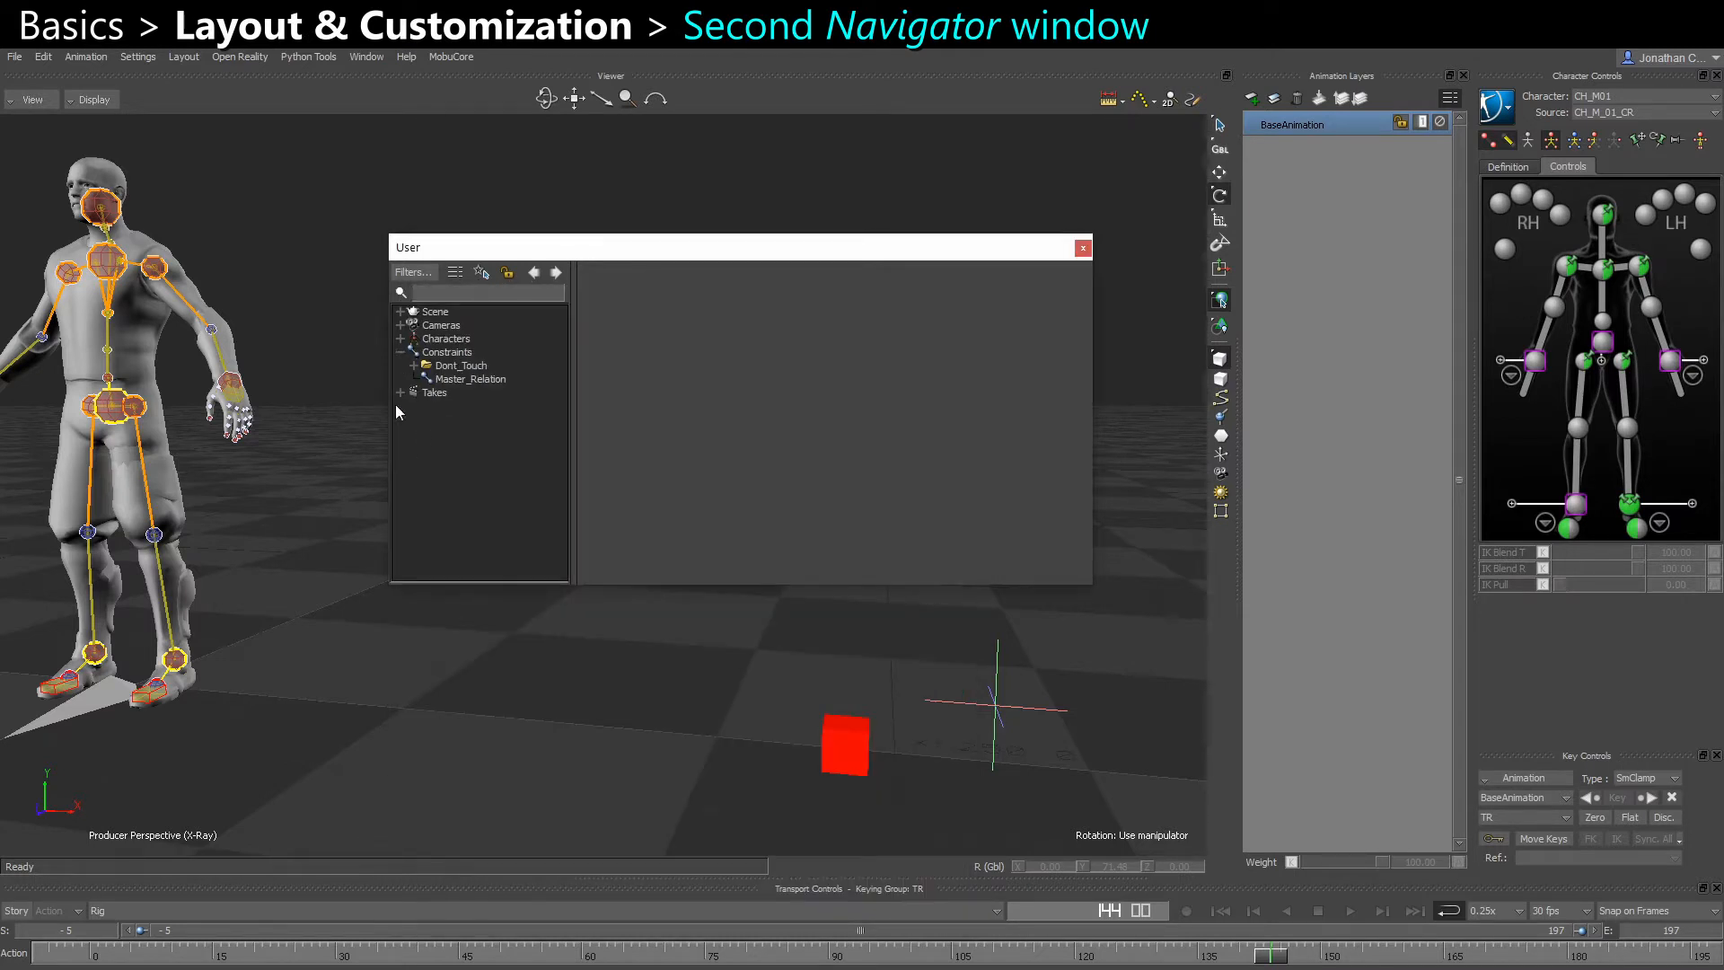
pyautogui.click(401, 392)
pyautogui.click(401, 339)
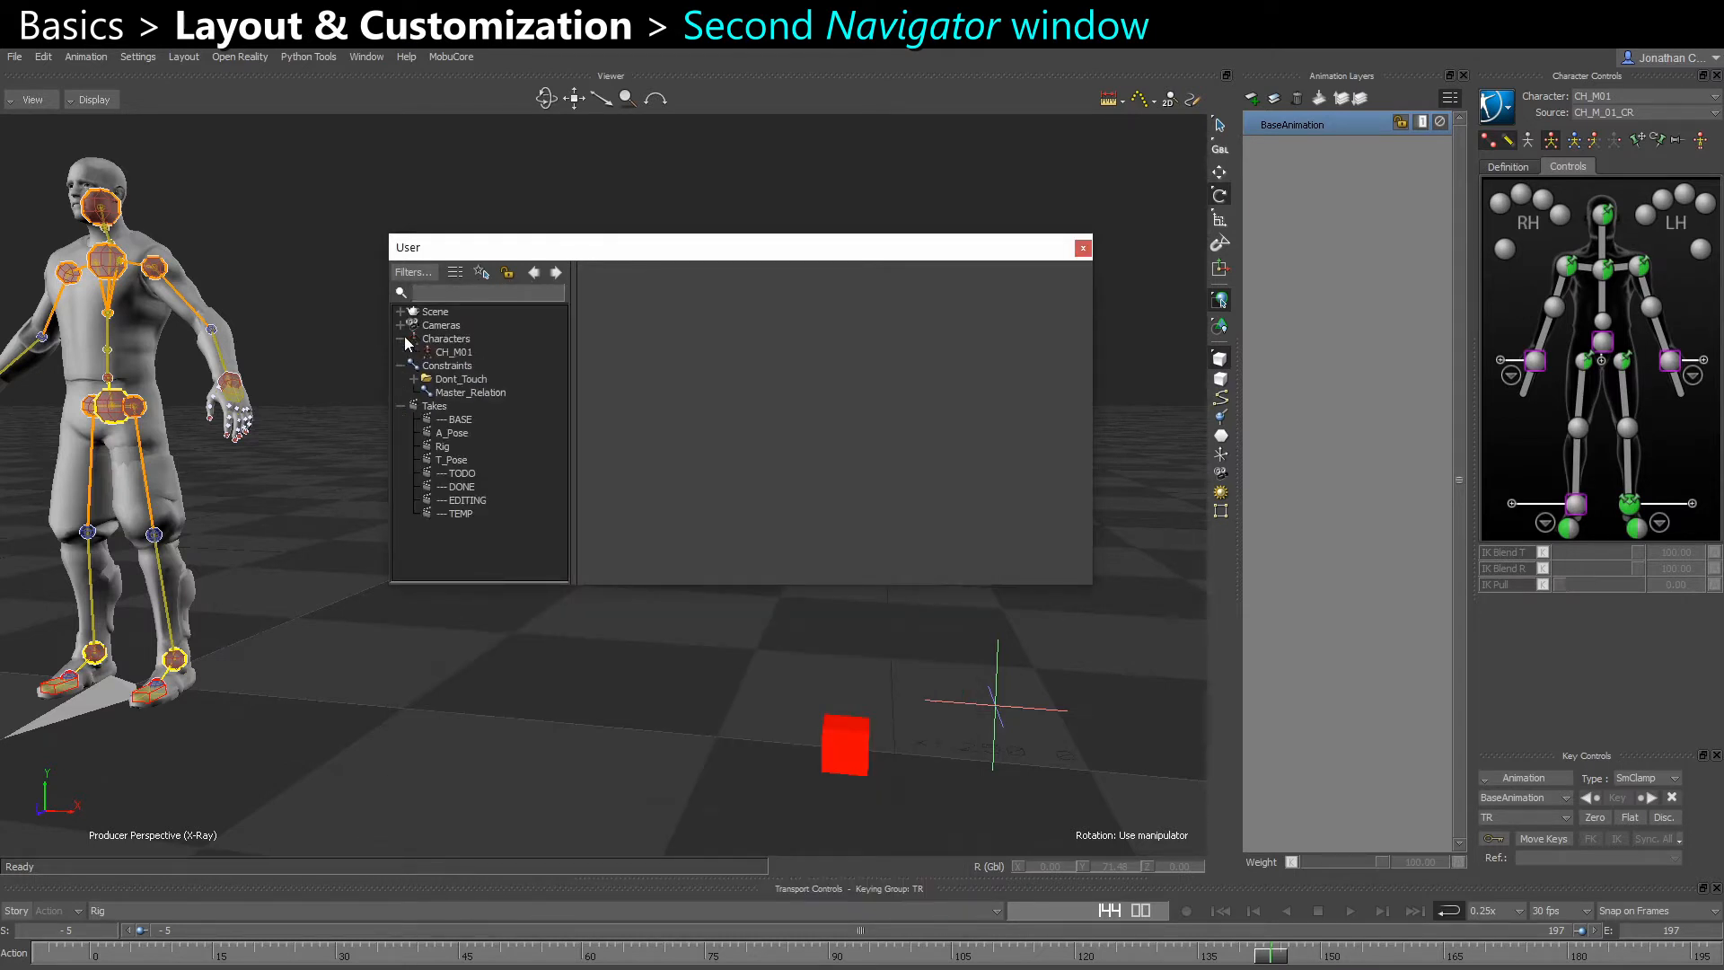
pyautogui.click(449, 446)
pyautogui.click(1083, 254)
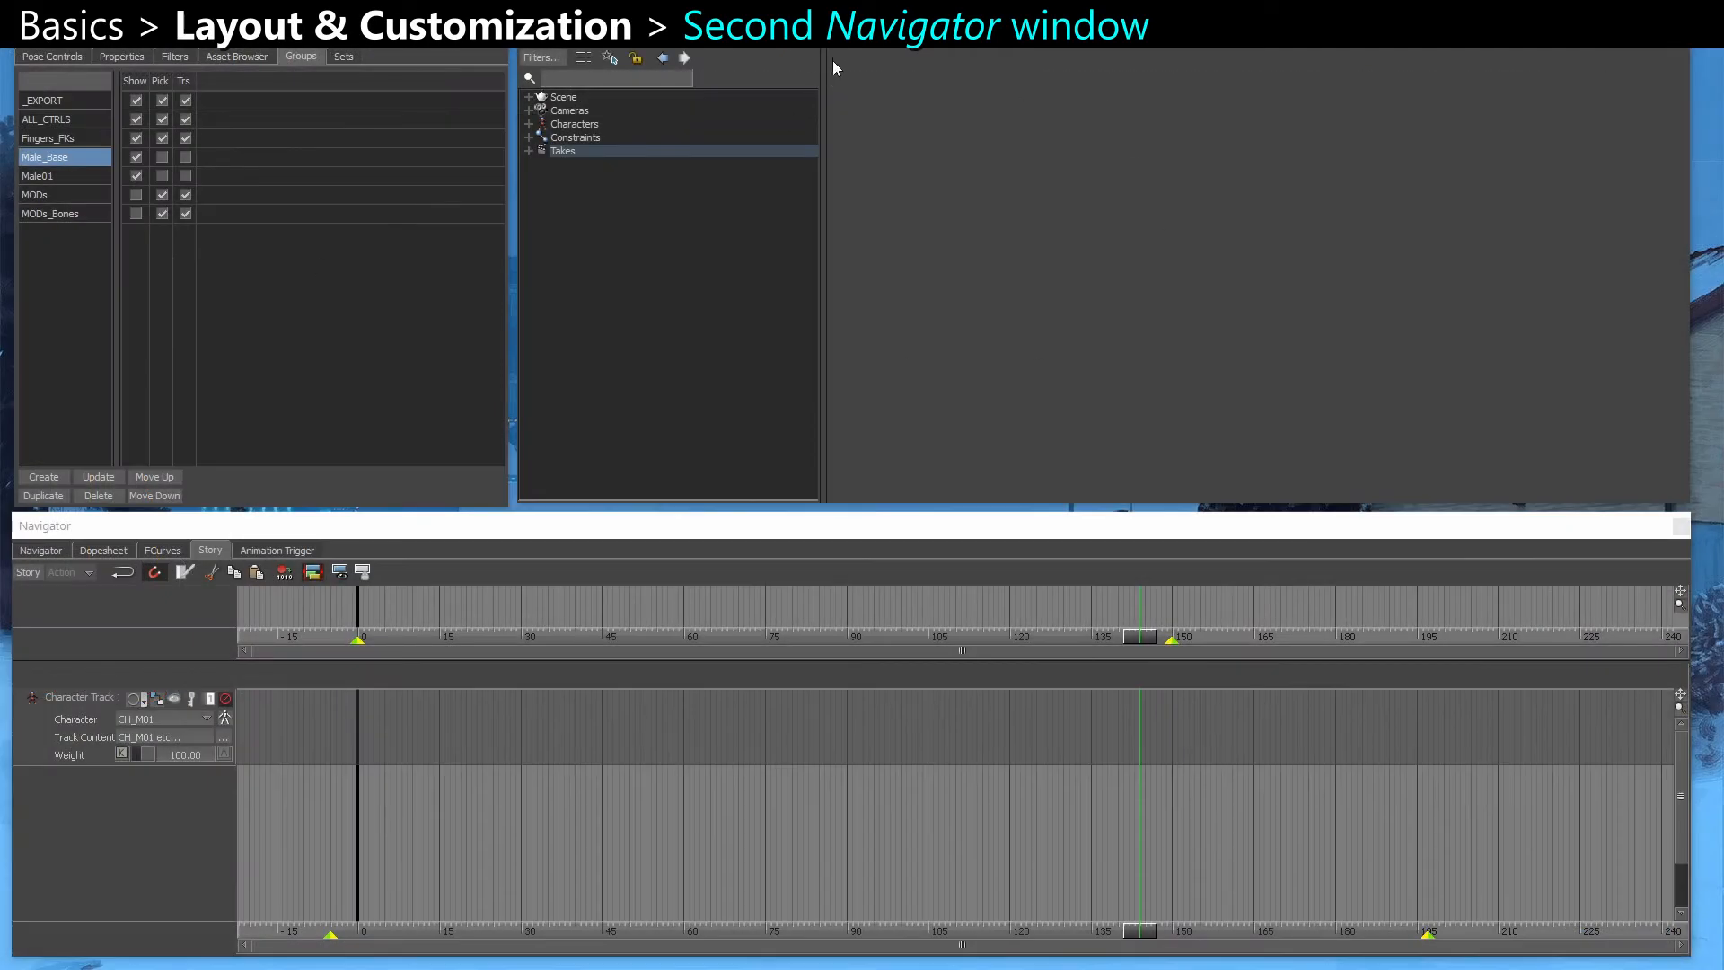
# Open the Master_Relation constraint in the second screen's filtered Navigator and expand its list of takes
pyautogui.doubleClick(542, 135)
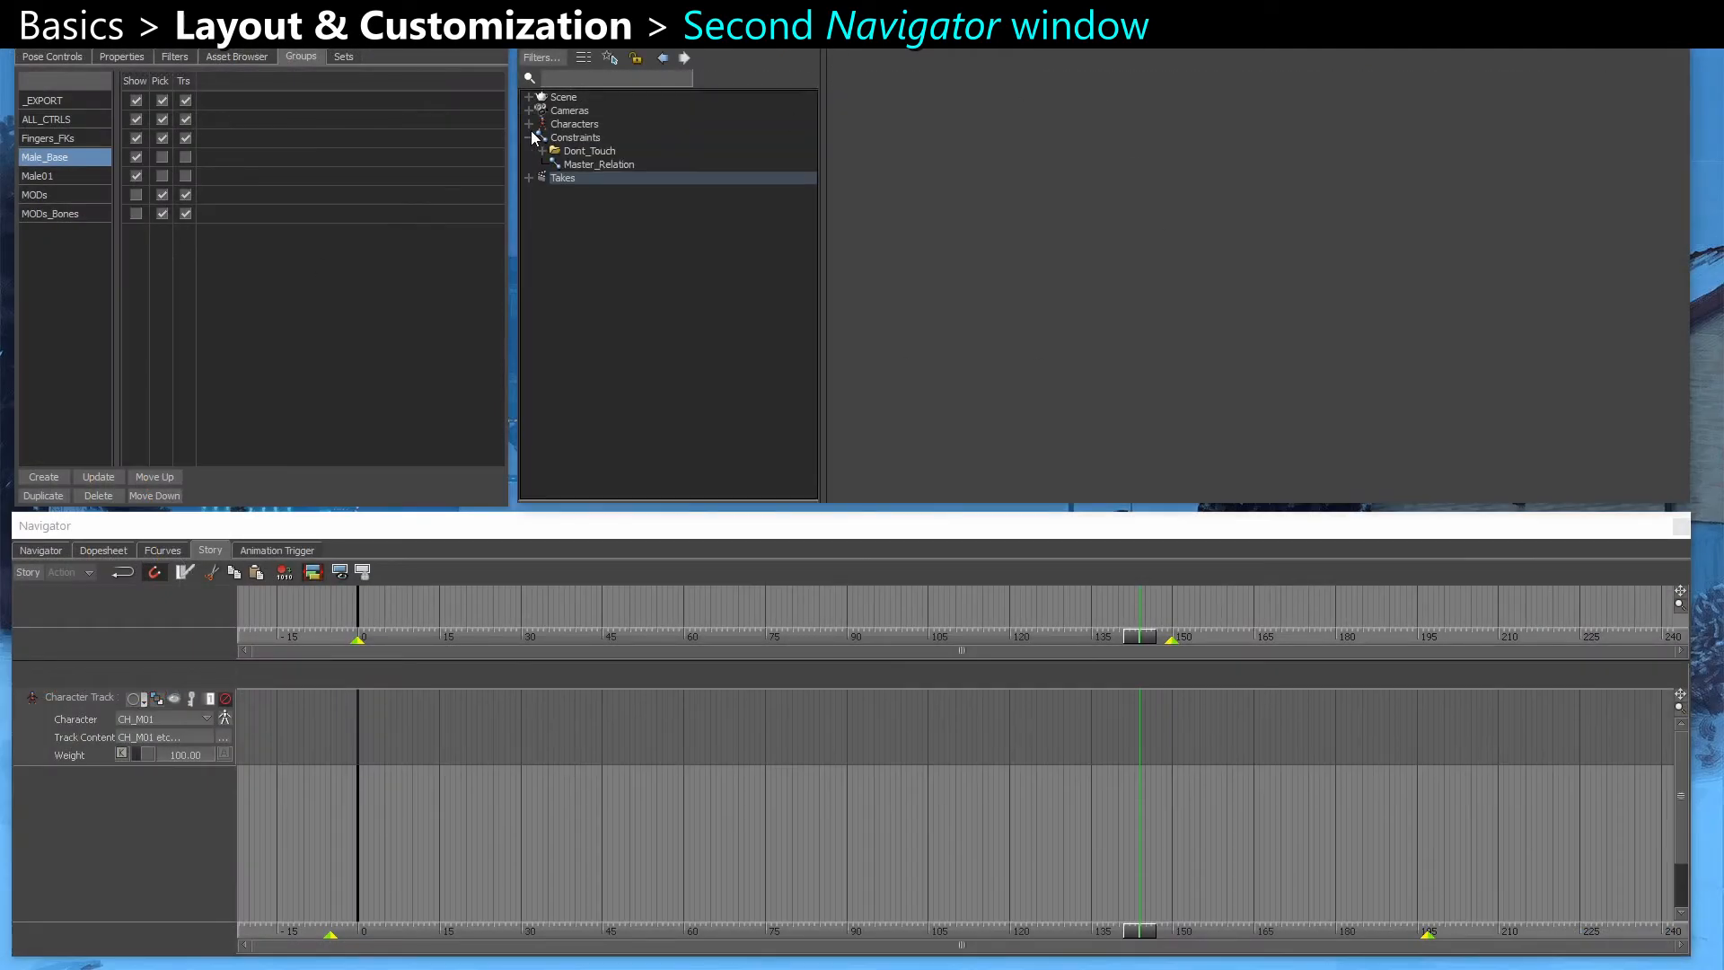
pyautogui.click(611, 163)
pyautogui.scroll(2, 1132, 244)
pyautogui.moveTo(1132, 244); pyautogui.dragTo(1098, 229, button='middle')
pyautogui.click(528, 178)
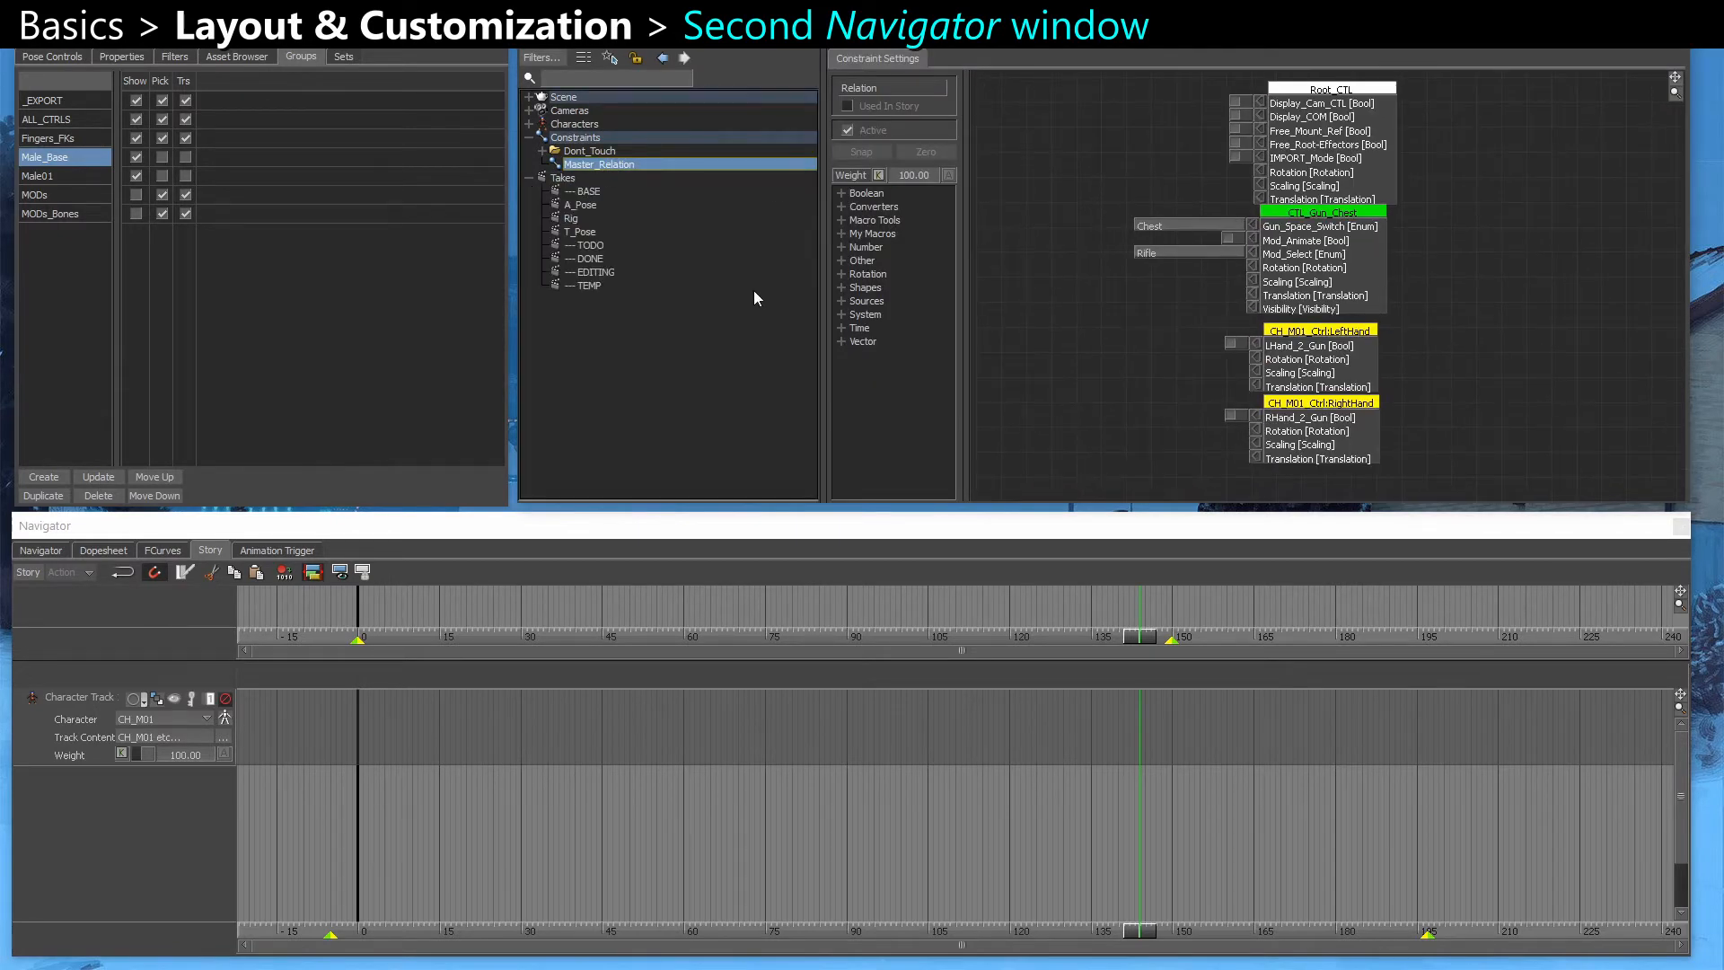
# Duplicate the character track in the lower window's Story view and insert the current take as a clip on the first track
pyautogui.click(171, 549)
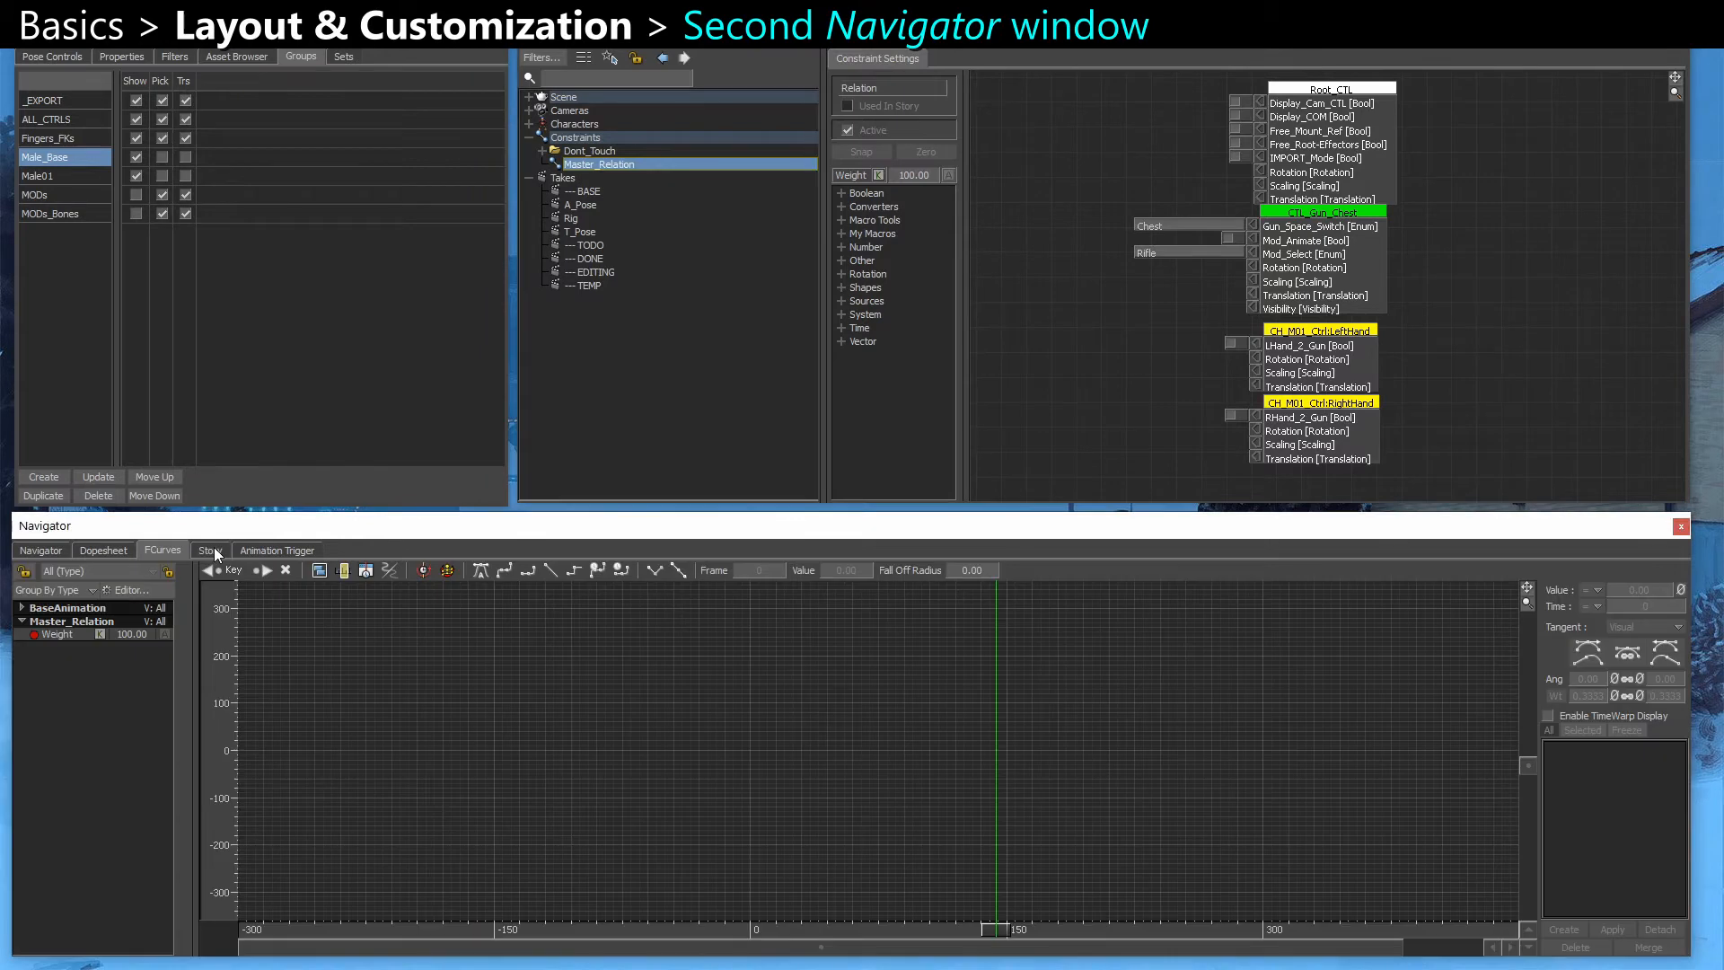
pyautogui.click(213, 548)
pyautogui.click(72, 696)
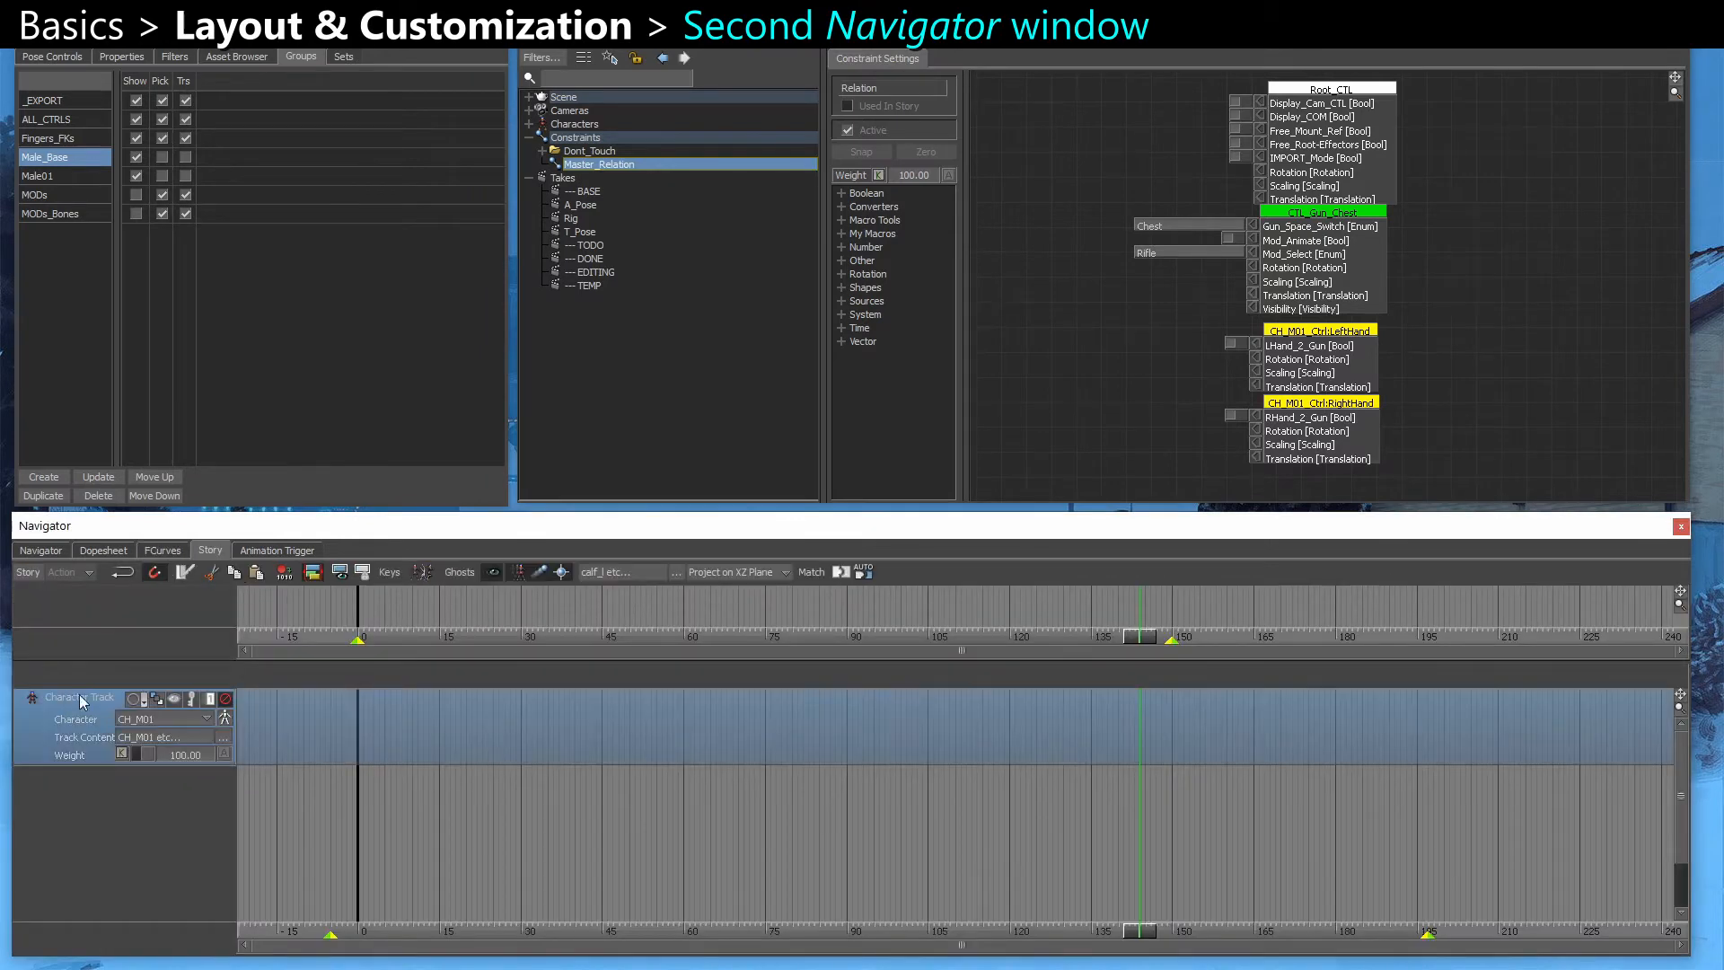
pyautogui.hotkey('ctrl', 'c')
pyautogui.click(502, 841)
pyautogui.hotkey('ctrl', 'v')
pyautogui.click(503, 842)
pyautogui.rightClick(495, 704)
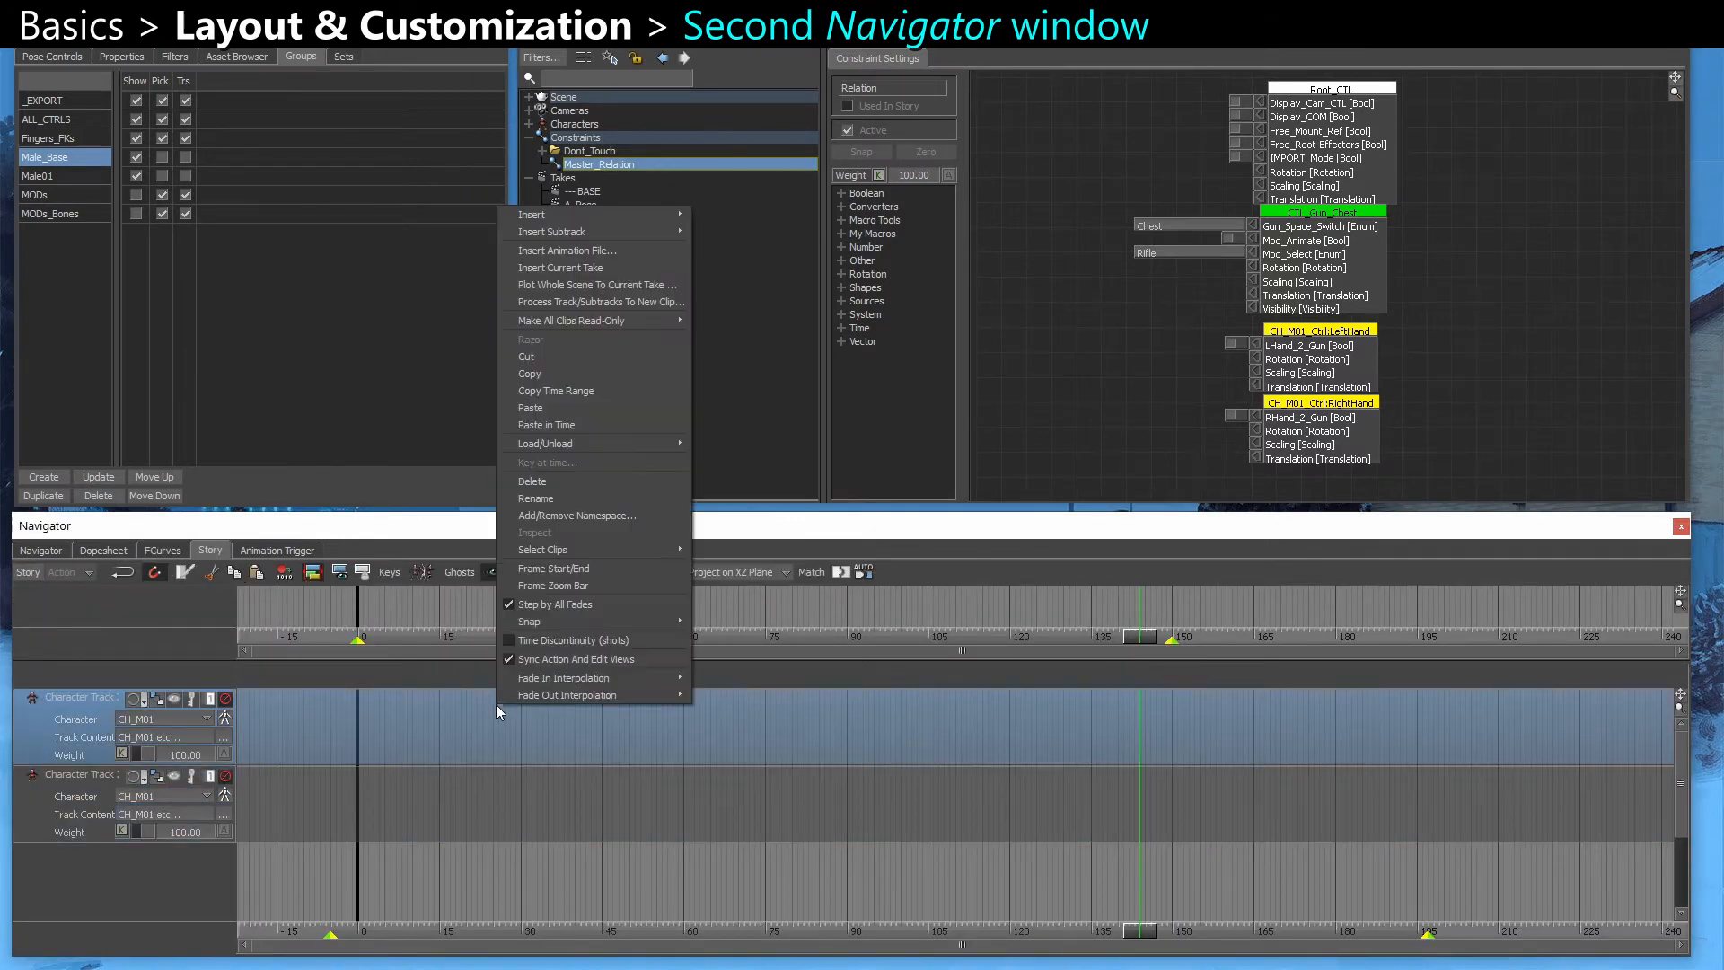
pyautogui.click(570, 247)
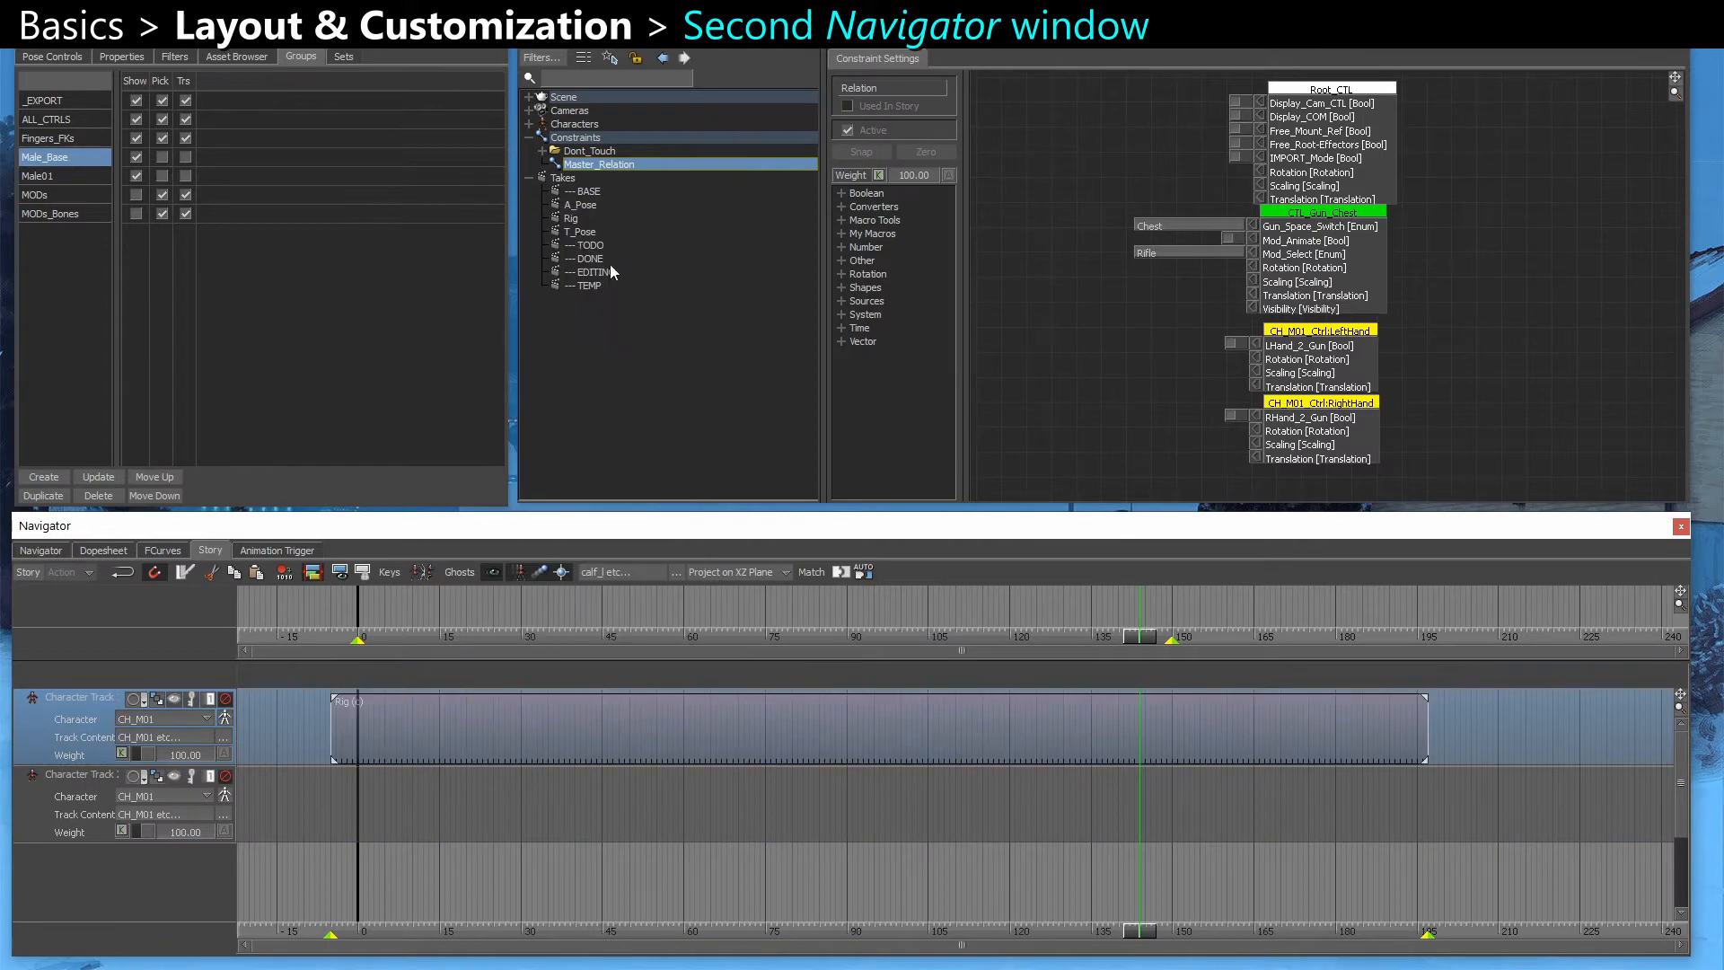
# Switch to the T_Pose take, insert it as a clip on the second character track, and extend the clip to about frame 48
pyautogui.click(580, 231)
pyautogui.rightClick(431, 824)
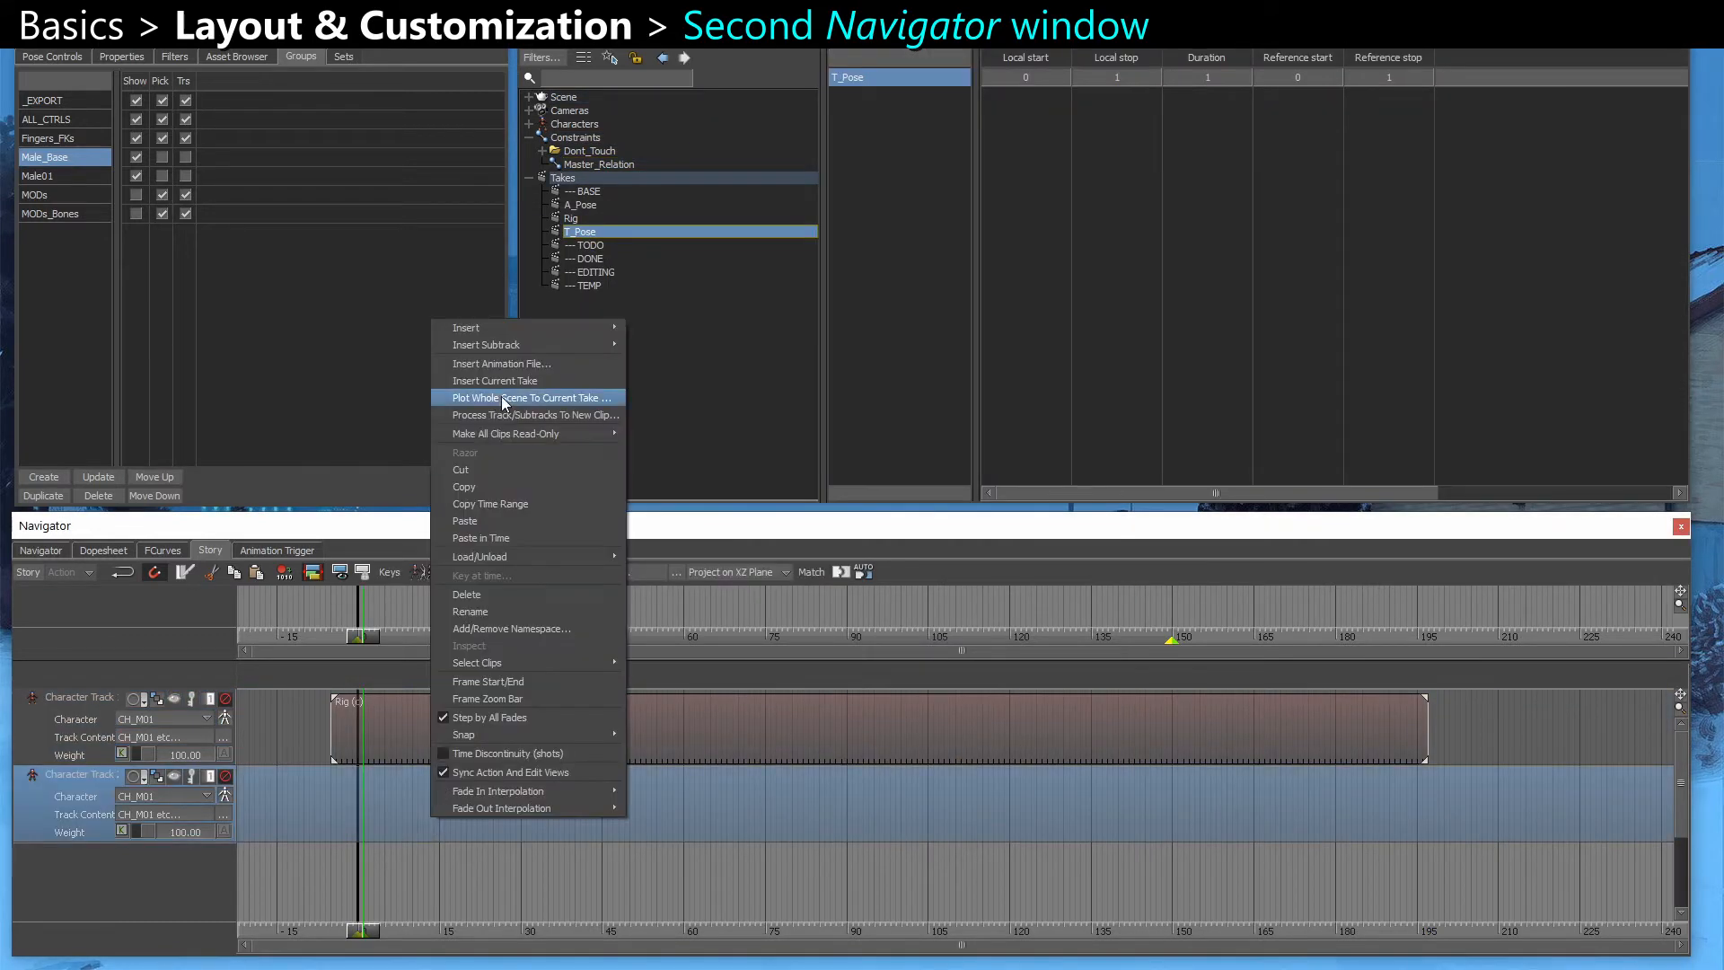
pyautogui.click(499, 395)
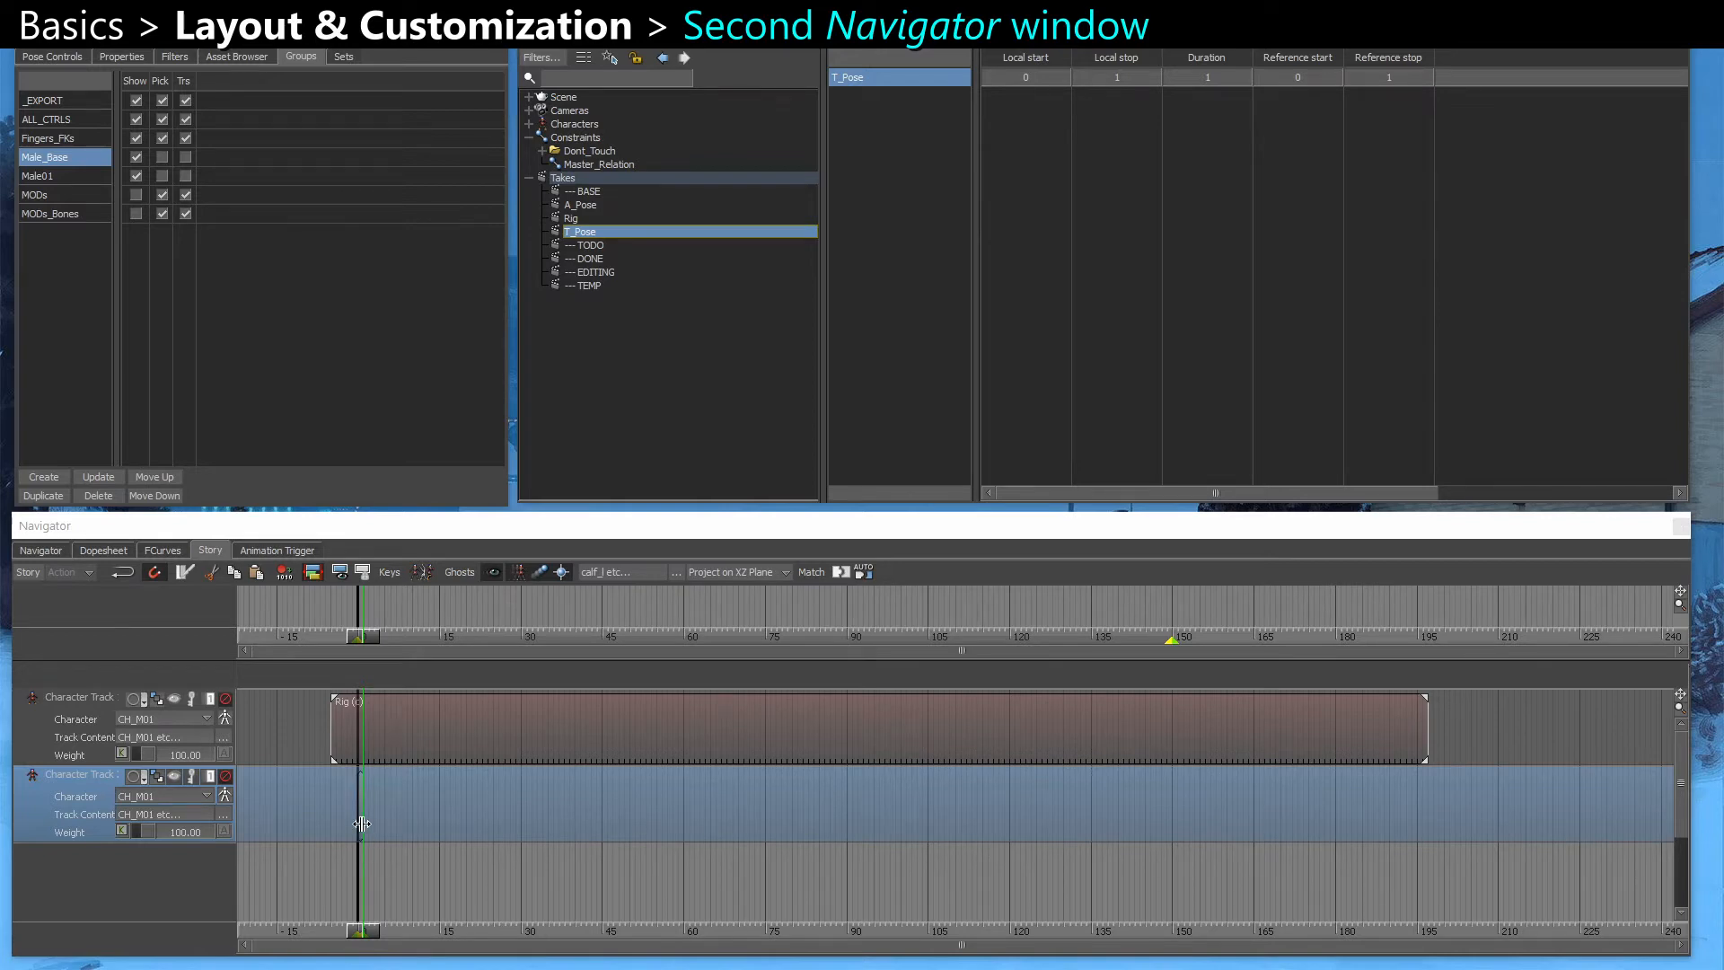
pyautogui.moveTo(408, 825); pyautogui.dragTo(624, 819)
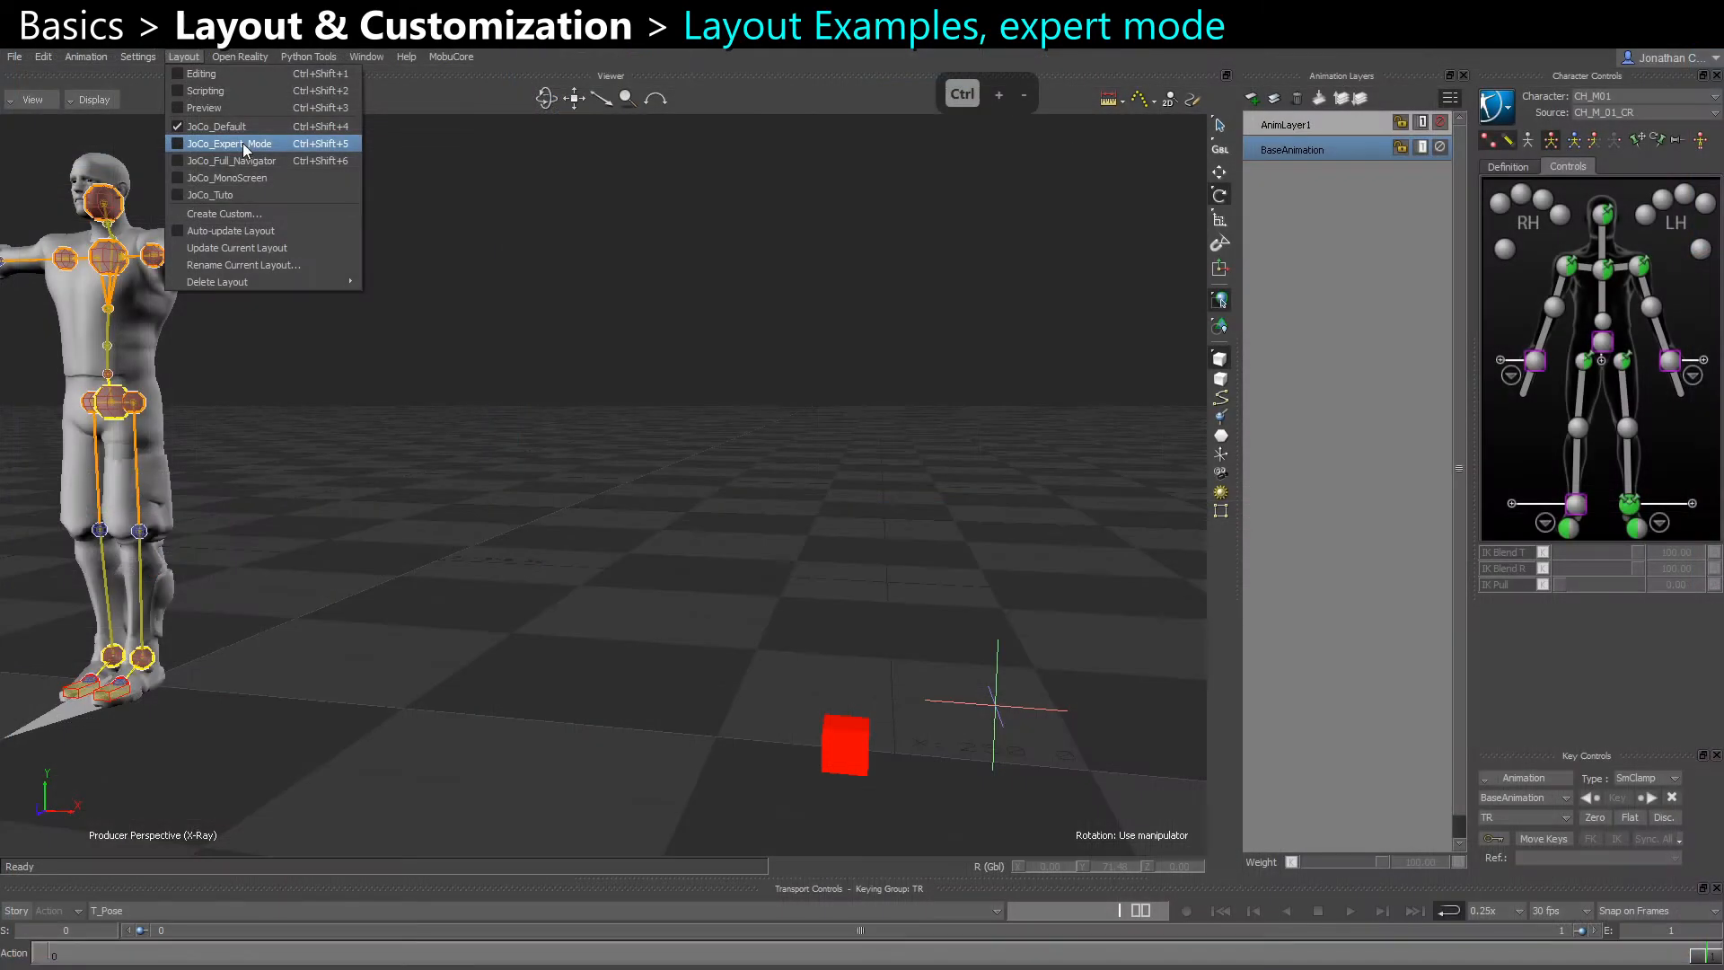
# Switch to the JoCo_Expert_Mode layout and frame the whole character in its larger Viewer
pyautogui.click(229, 144)
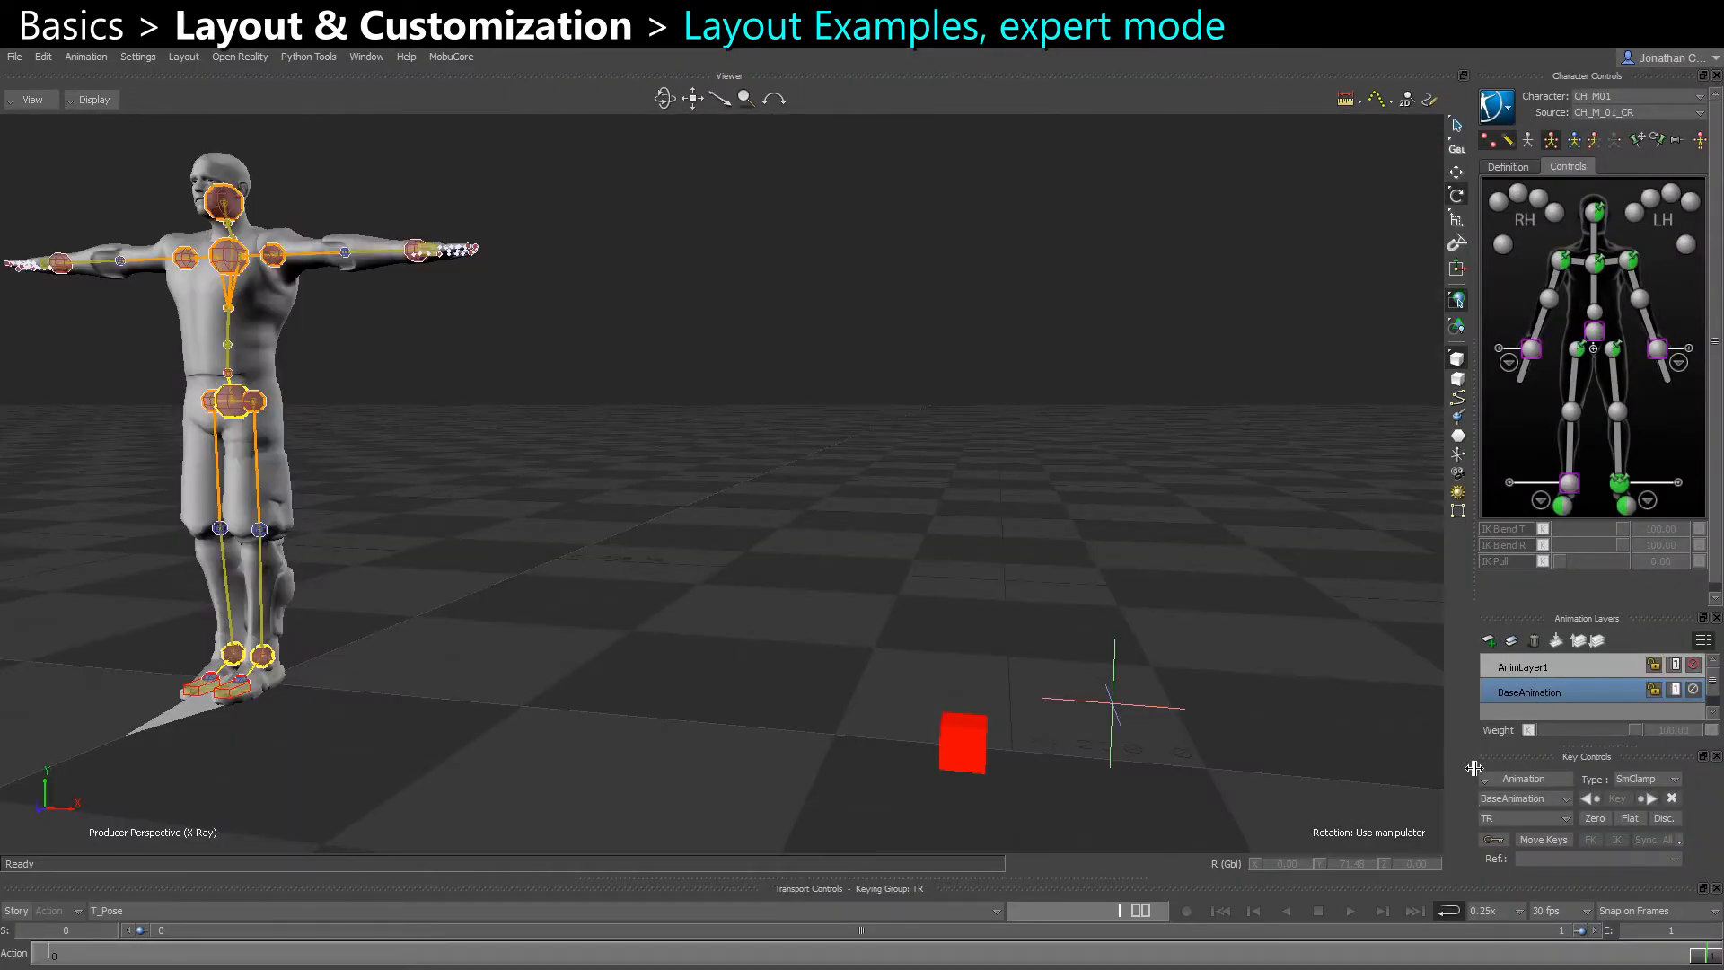
pyautogui.scroll(-2, 1040, 679)
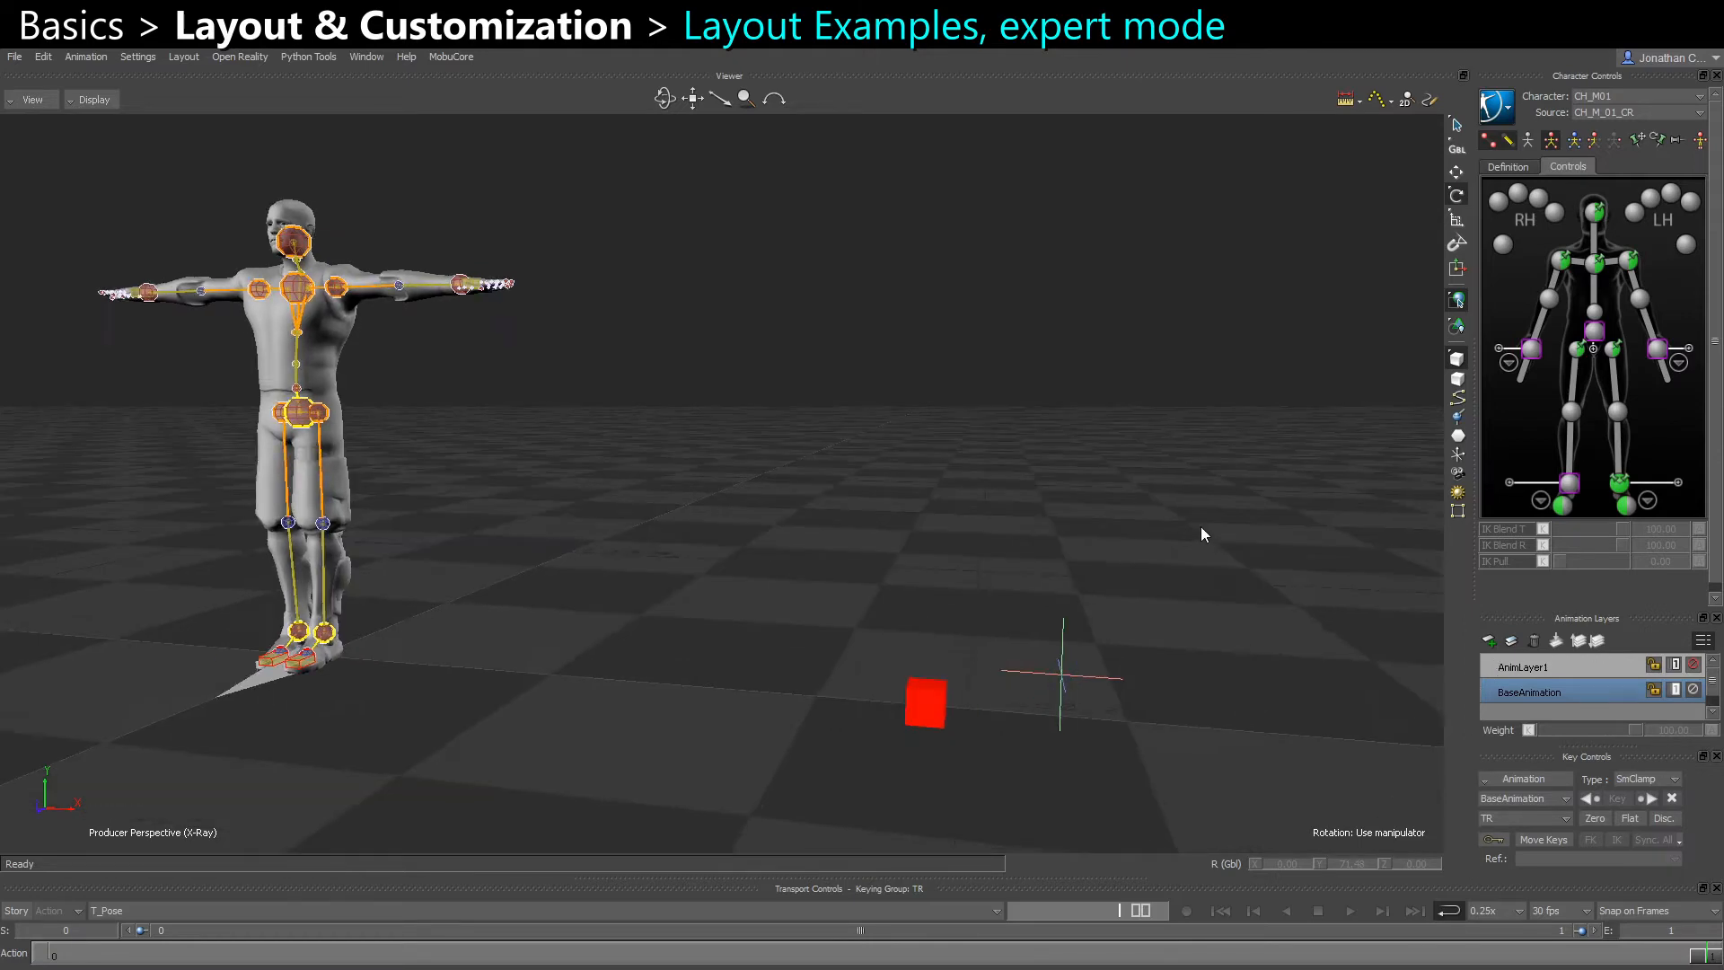
pyautogui.scroll(-2, 1007, 522)
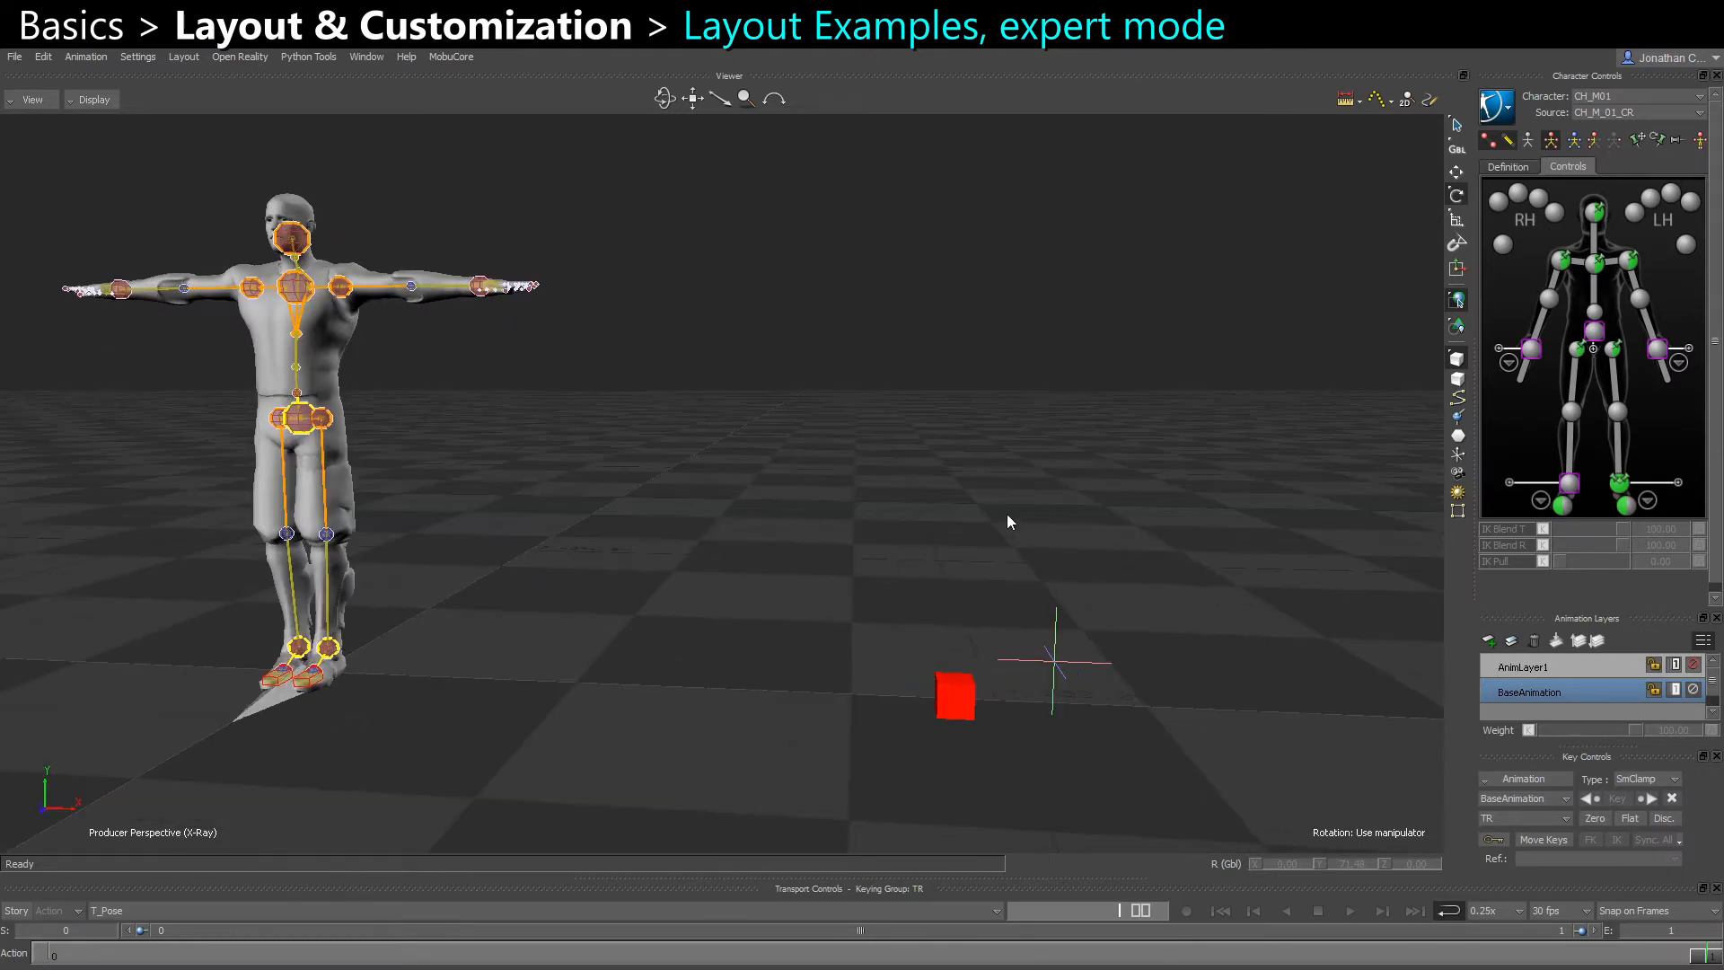
pyautogui.scroll(-2, 923, 493)
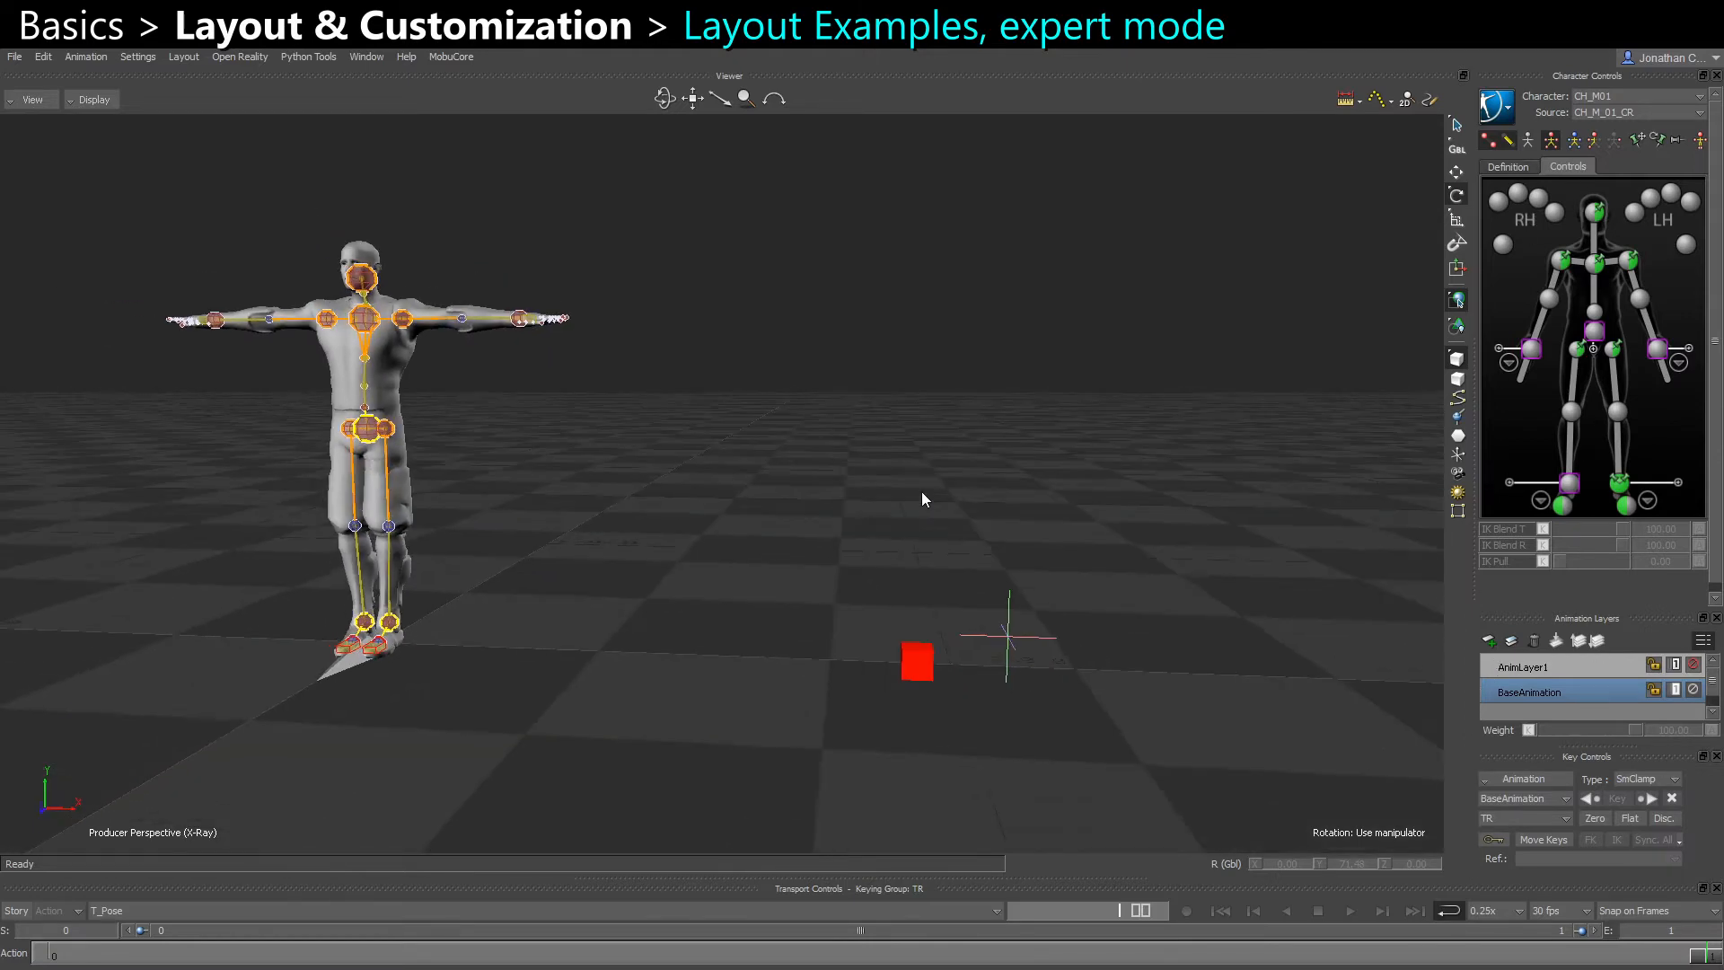
pyautogui.scroll(1, 592, 555)
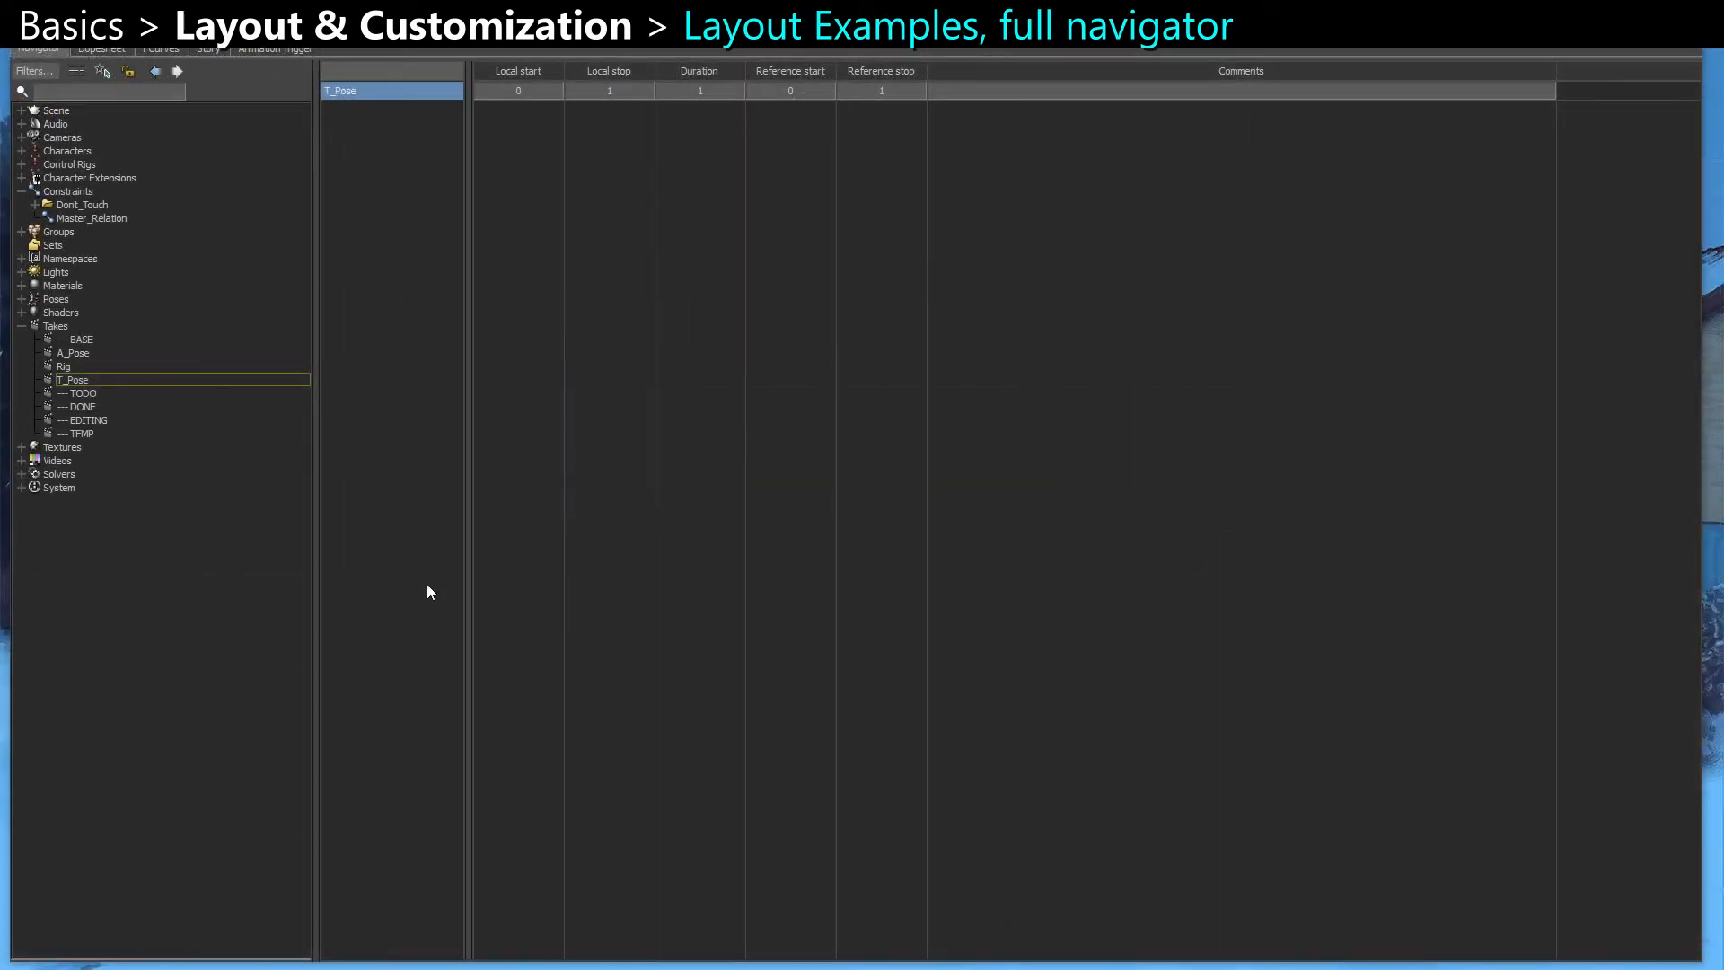
# Duplicate the T_Pose character track seven times in the full-size Navigator's Story view, and widen the track header column
pyautogui.click(214, 50)
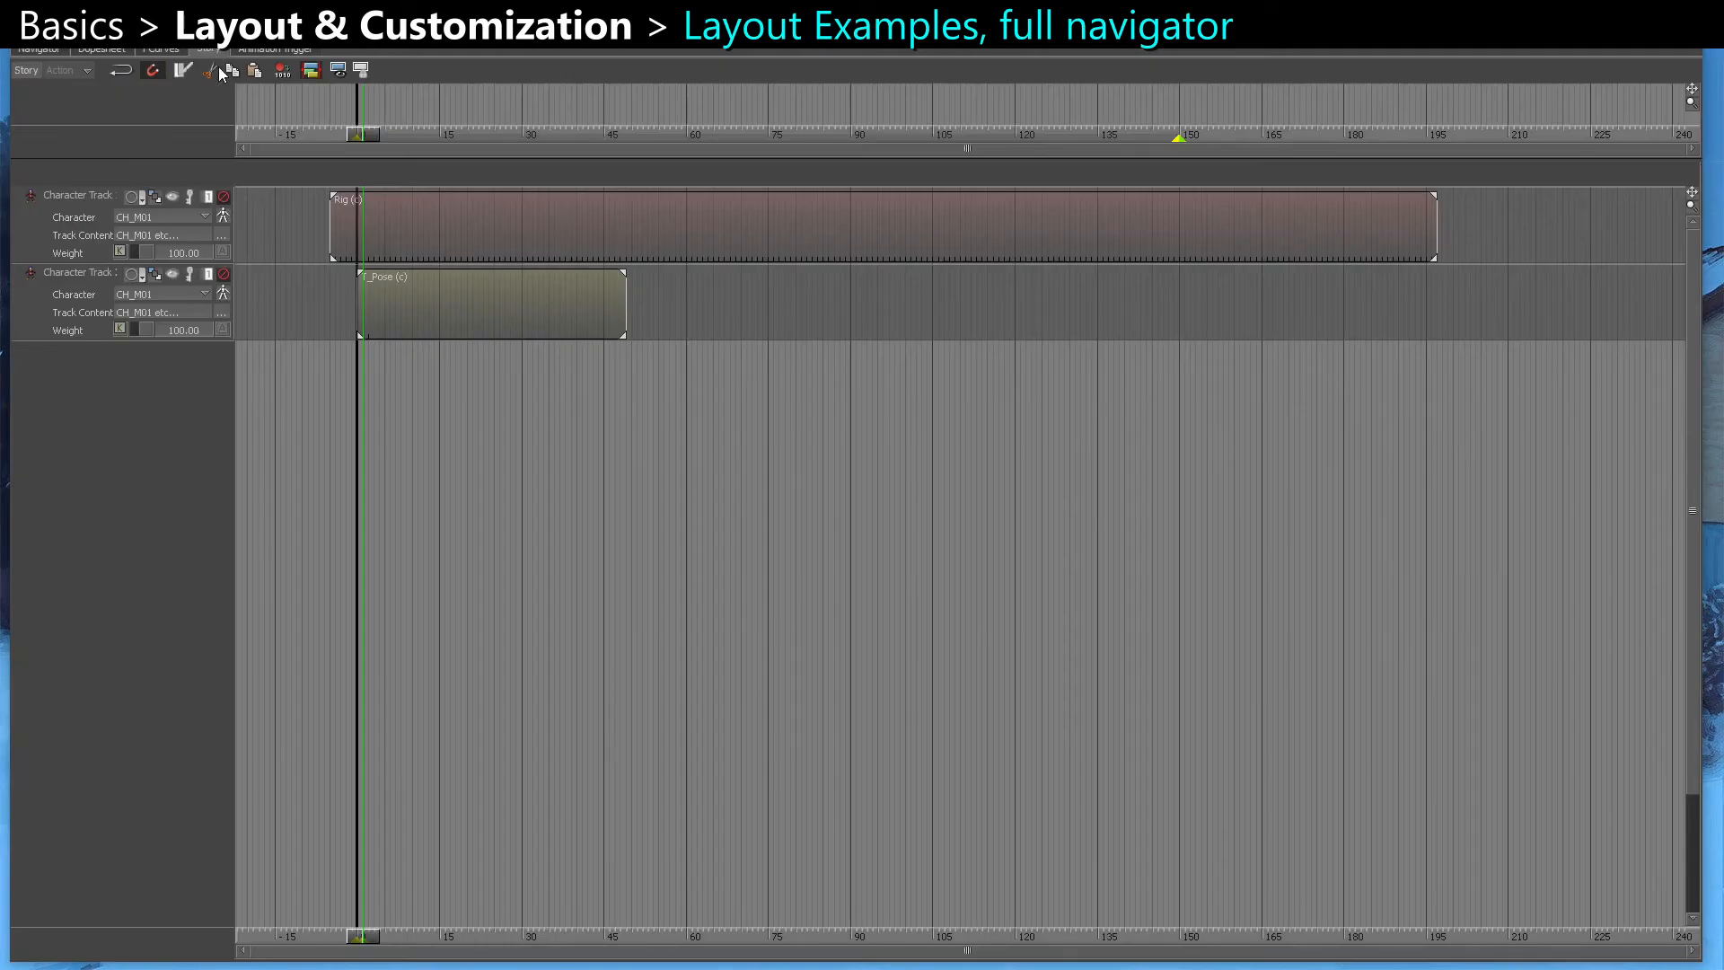
pyautogui.click(72, 281)
pyautogui.hotkey('ctrl', 'c')
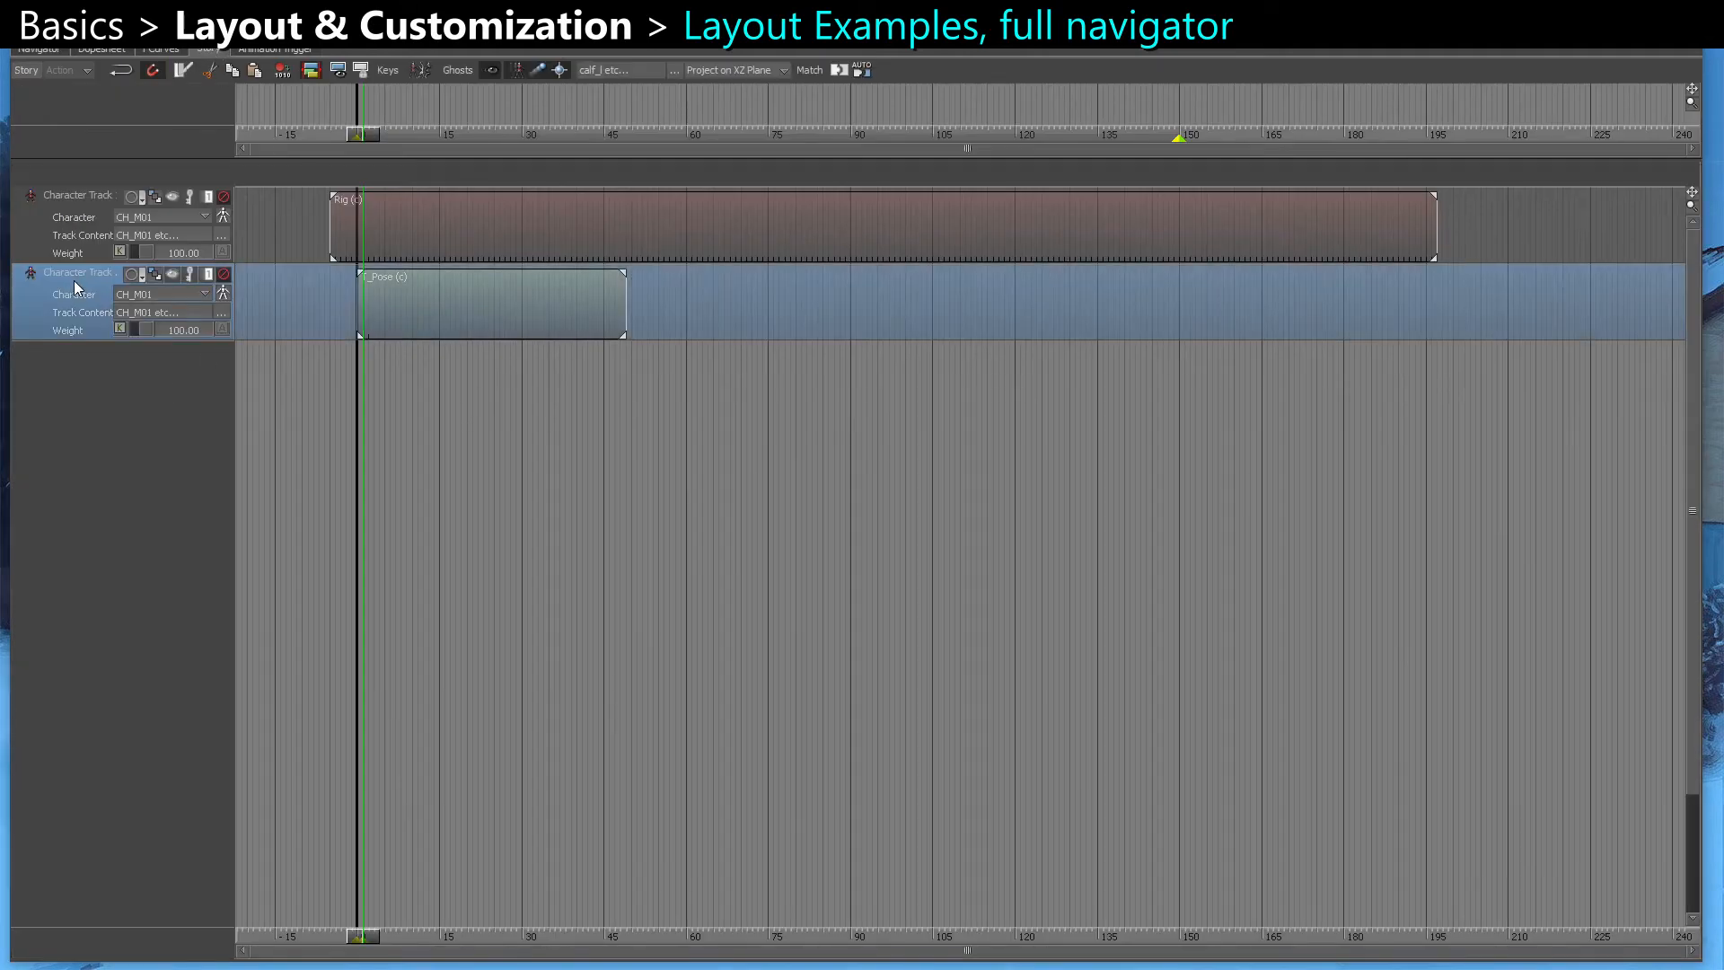
pyautogui.hotkey('ctrl', 'v')
pyautogui.hotkey('ctrl', 'v')
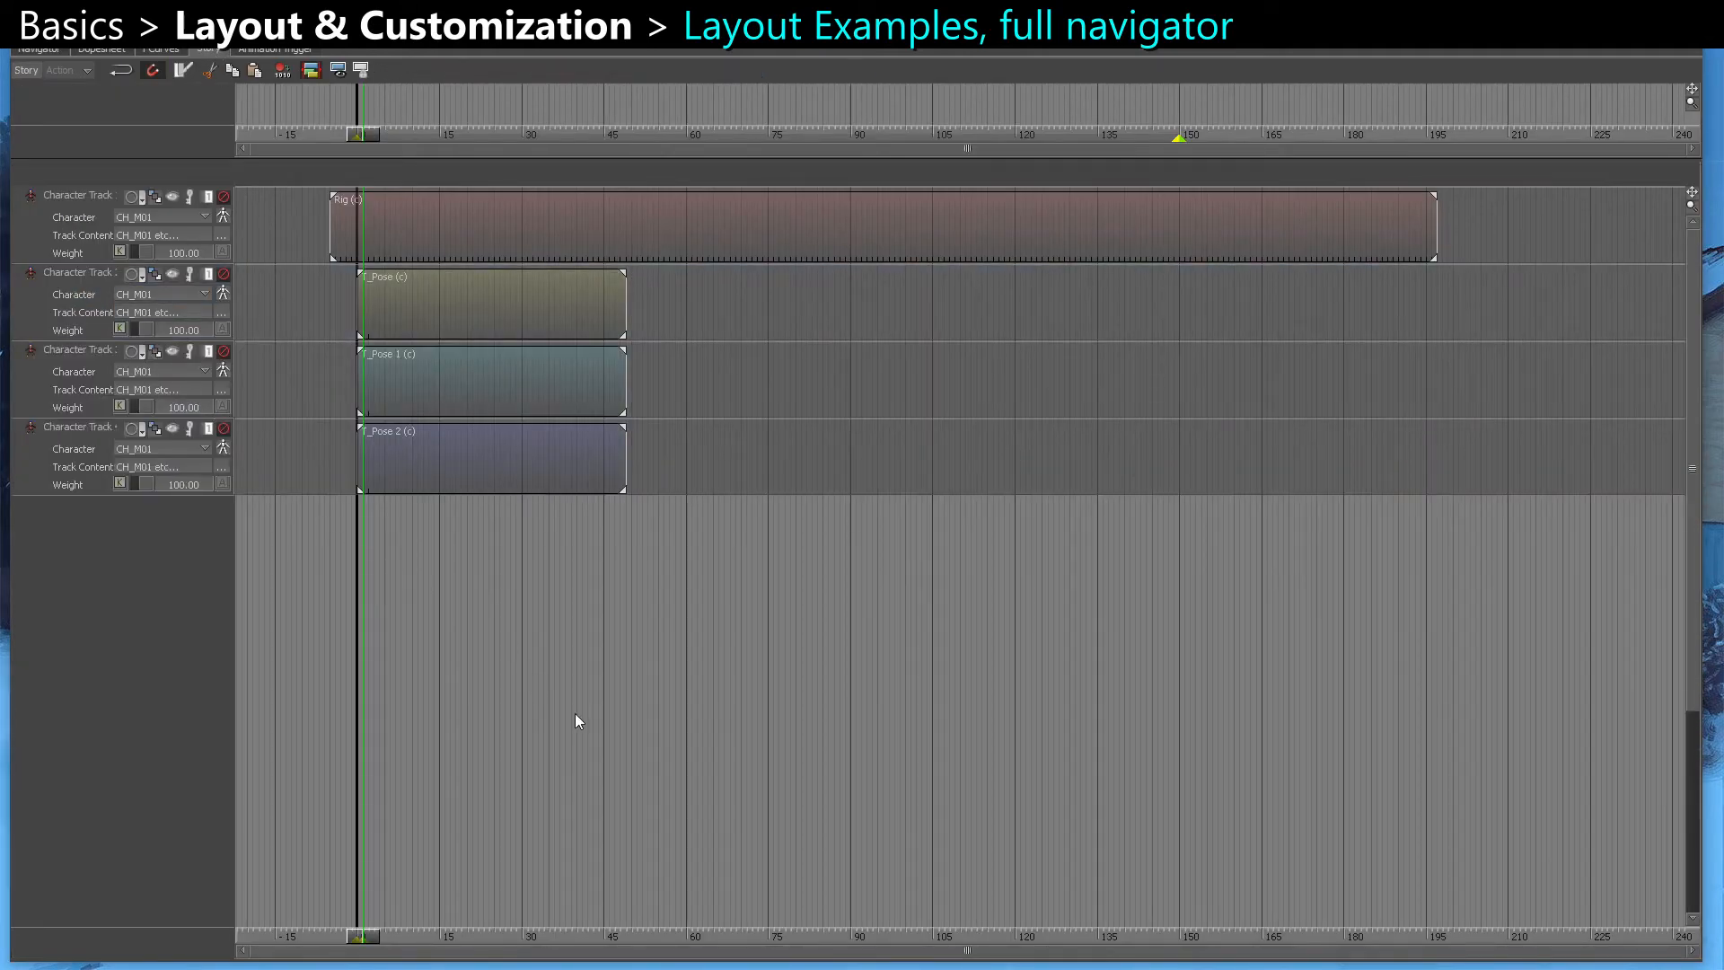
pyautogui.hotkey('ctrl', 'v')
pyautogui.hotkey('ctrl', 'v')
pyautogui.hotkey('ctrl', 'v')
pyautogui.hotkey('ctrl', 'v')
pyautogui.hotkey('ctrl', 'v')
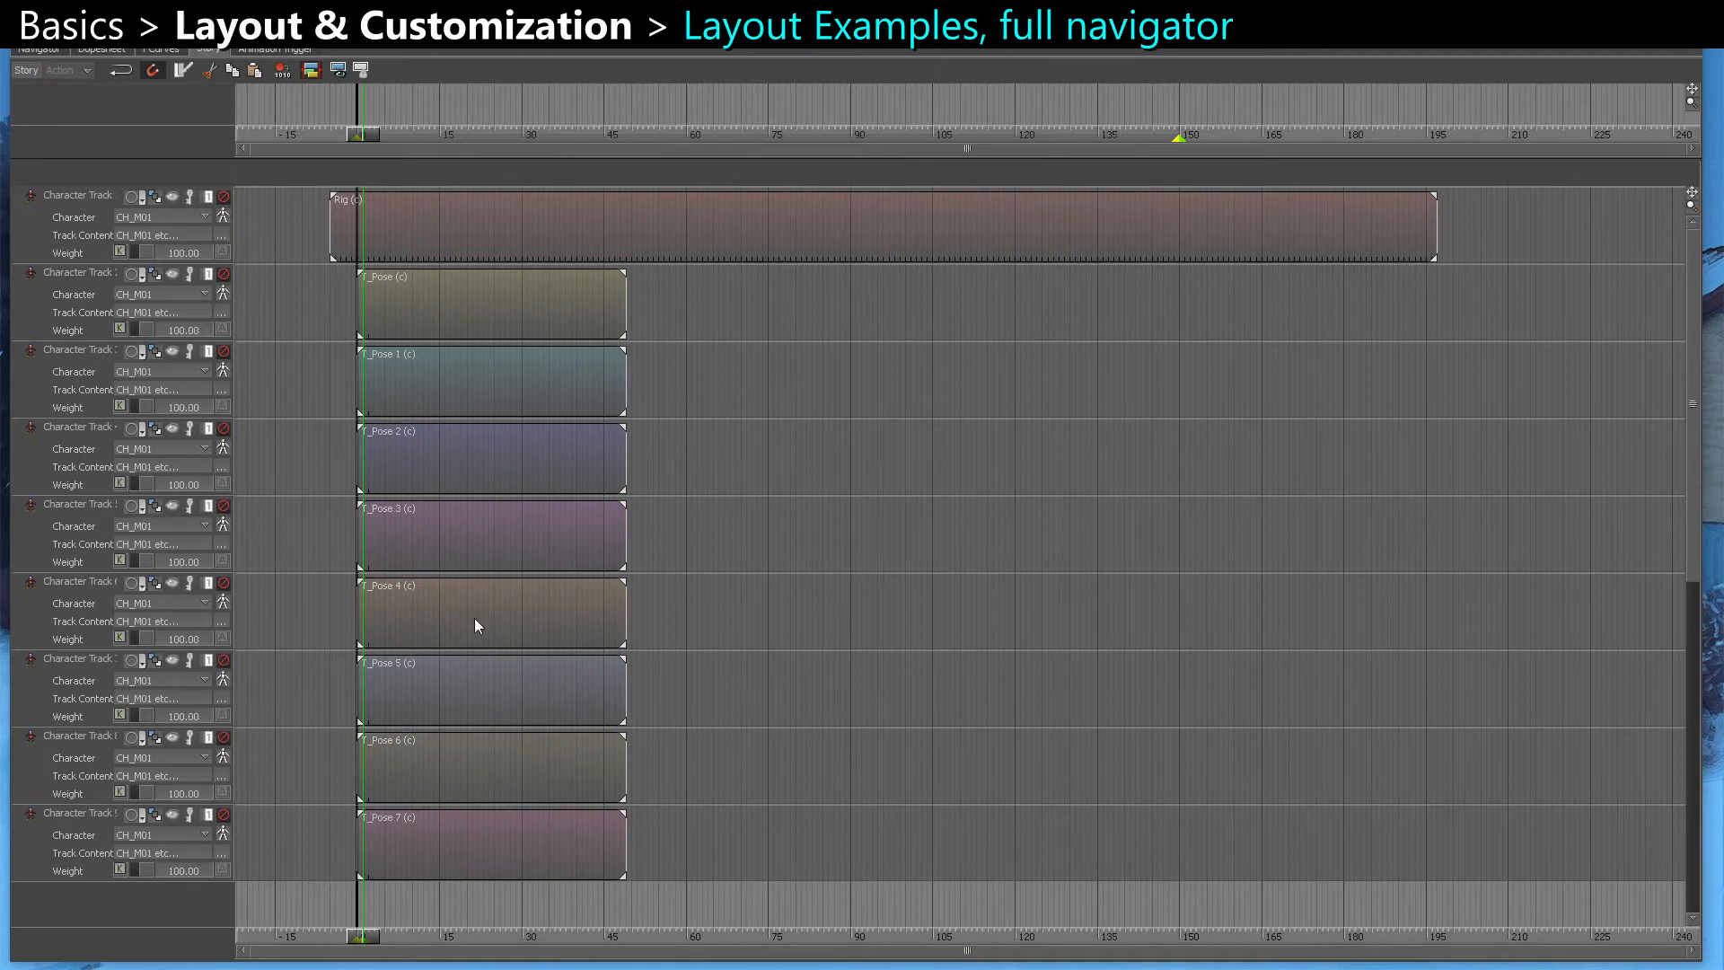
pyautogui.moveTo(237, 388); pyautogui.dragTo(370, 392)
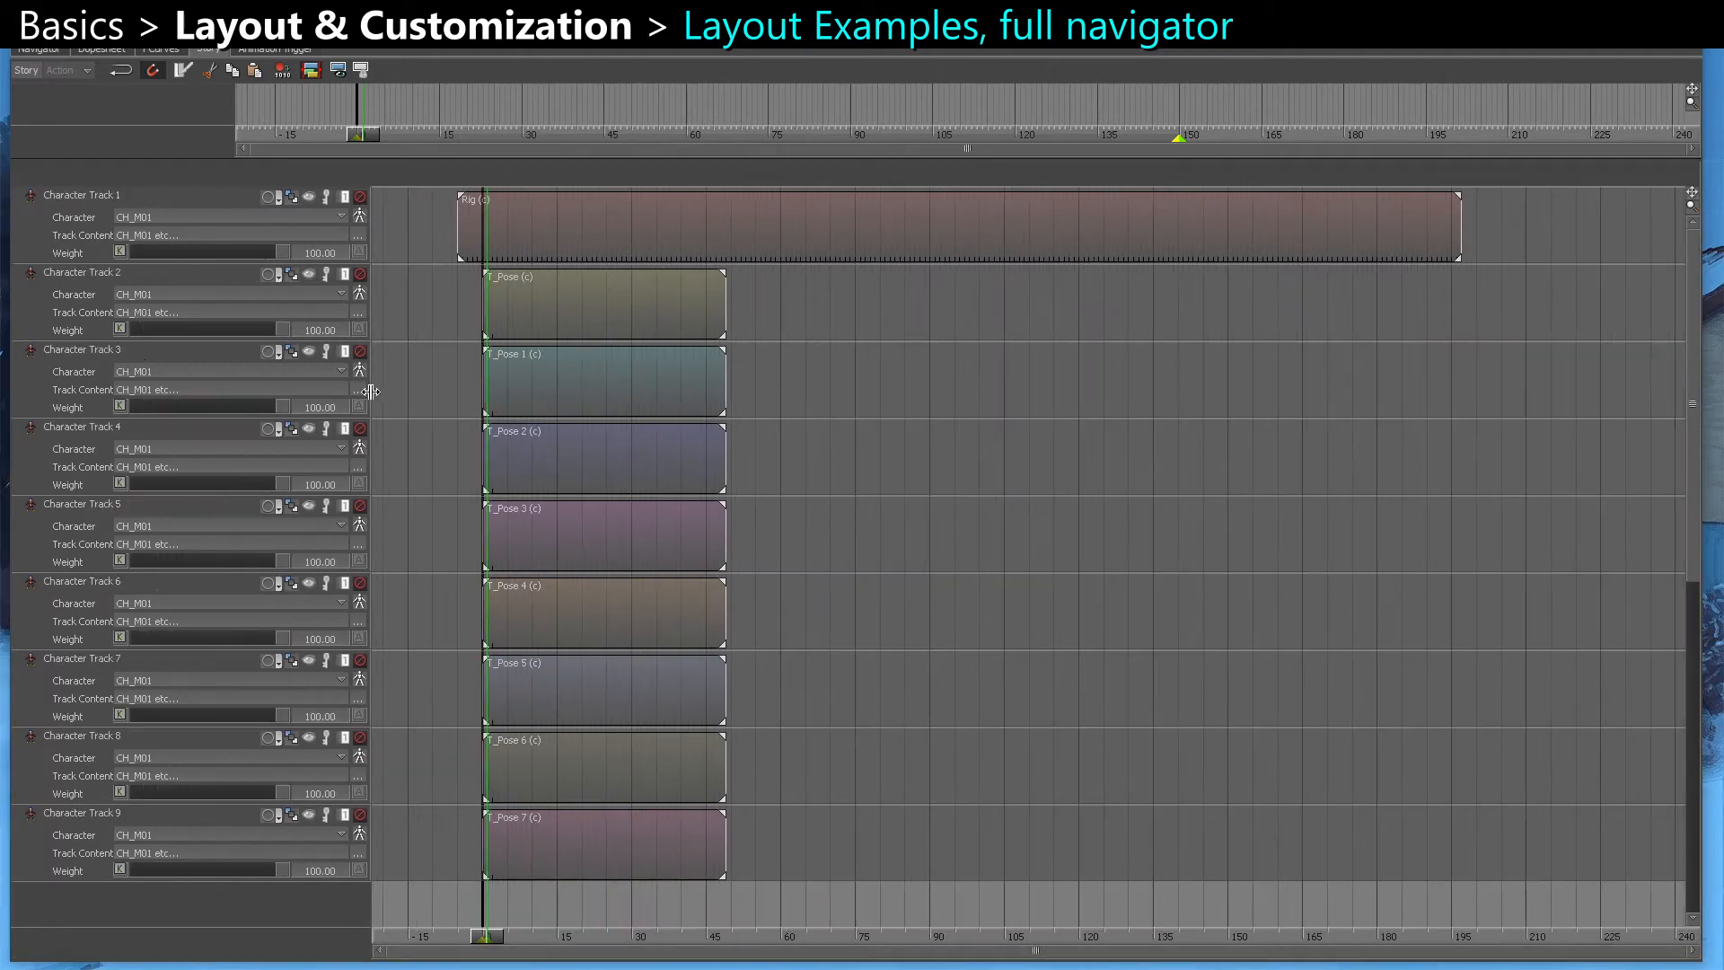
# Examine the node graphs of the Master_Relation and Gun_Relation constraints in the full-size Navigator
pyautogui.click(55, 51)
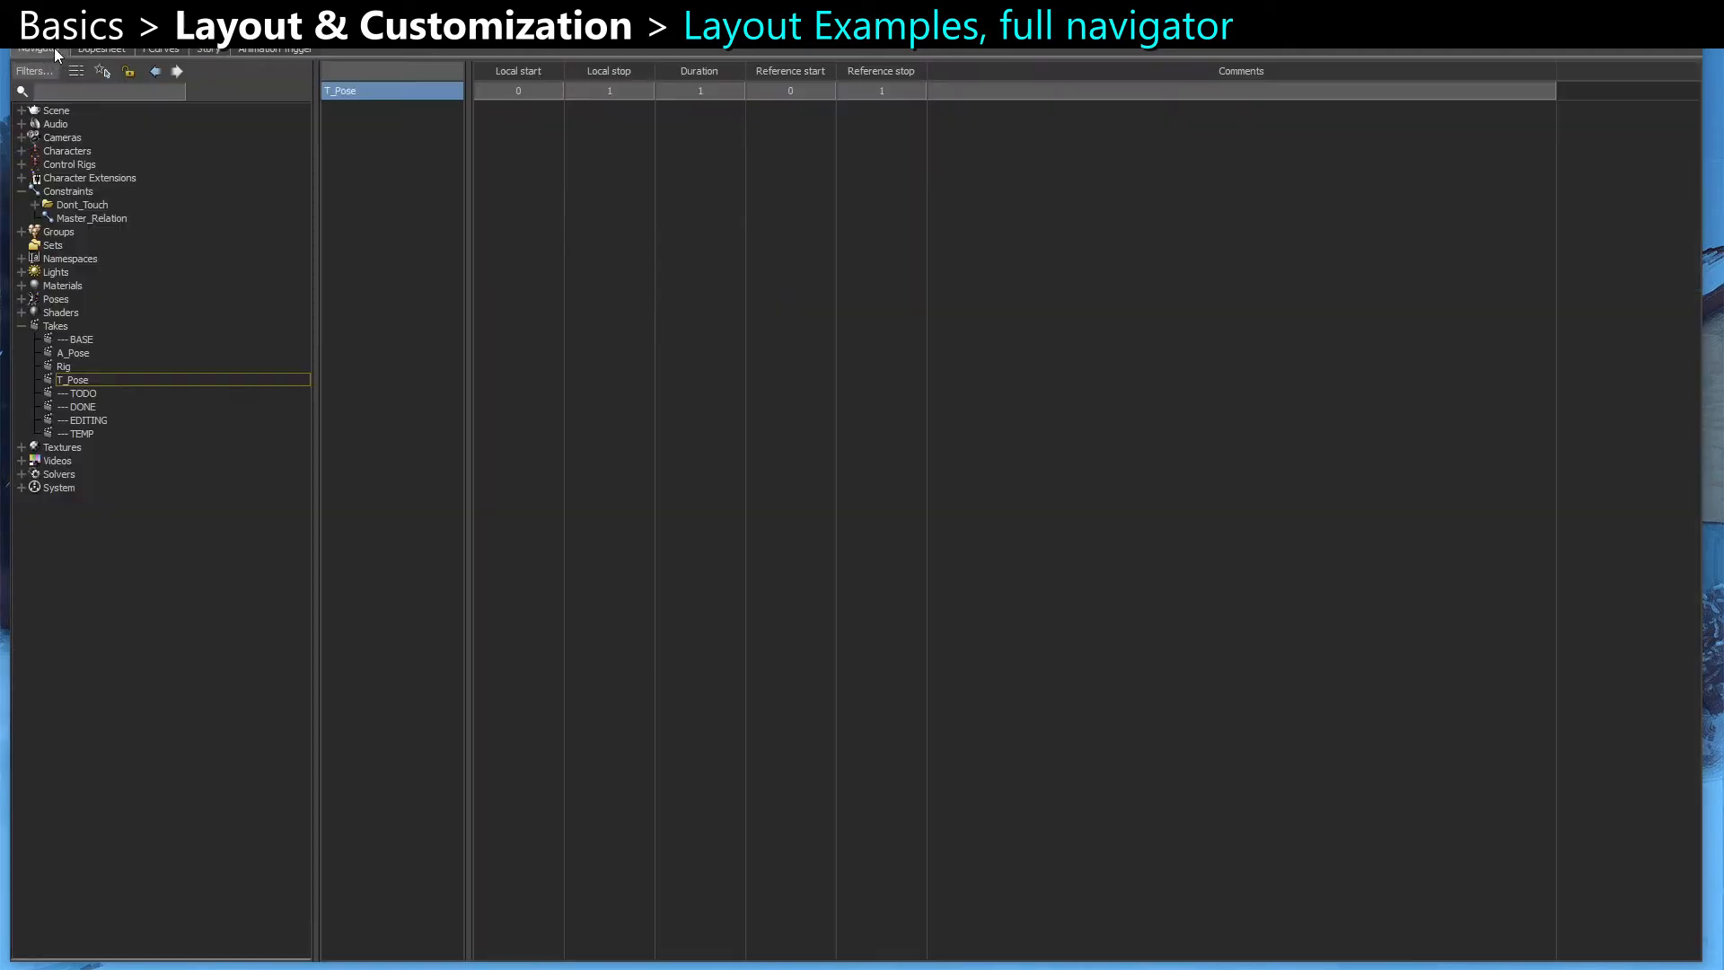
pyautogui.click(97, 217)
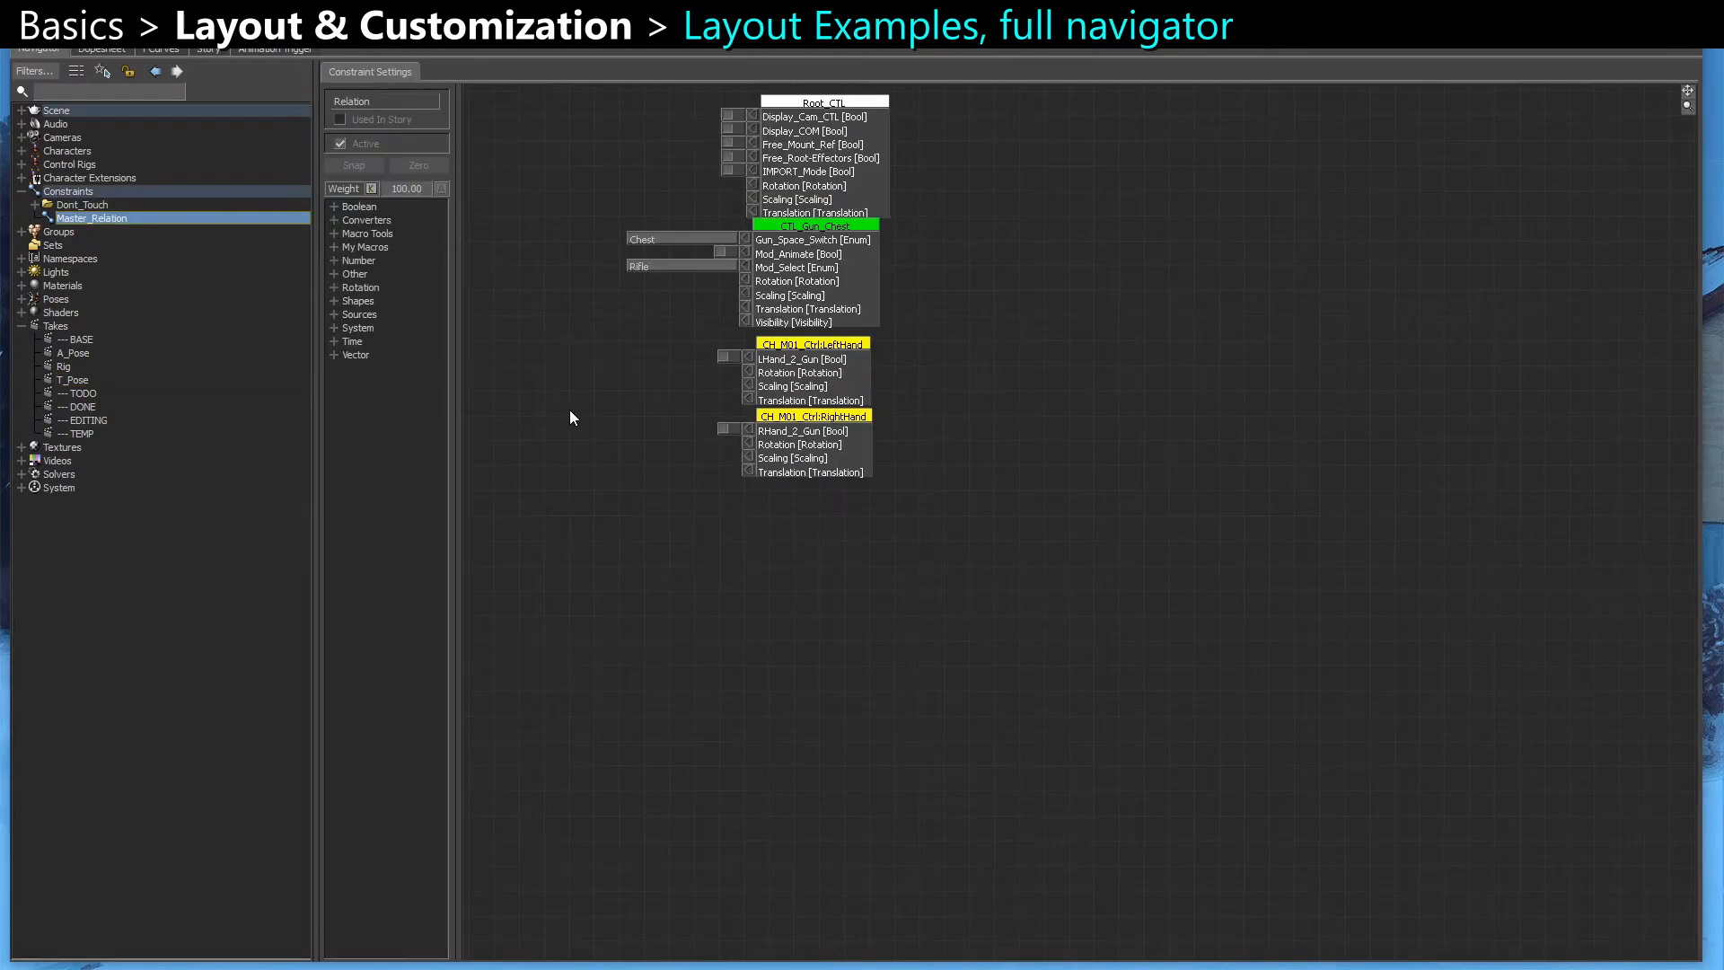
pyautogui.click(35, 206)
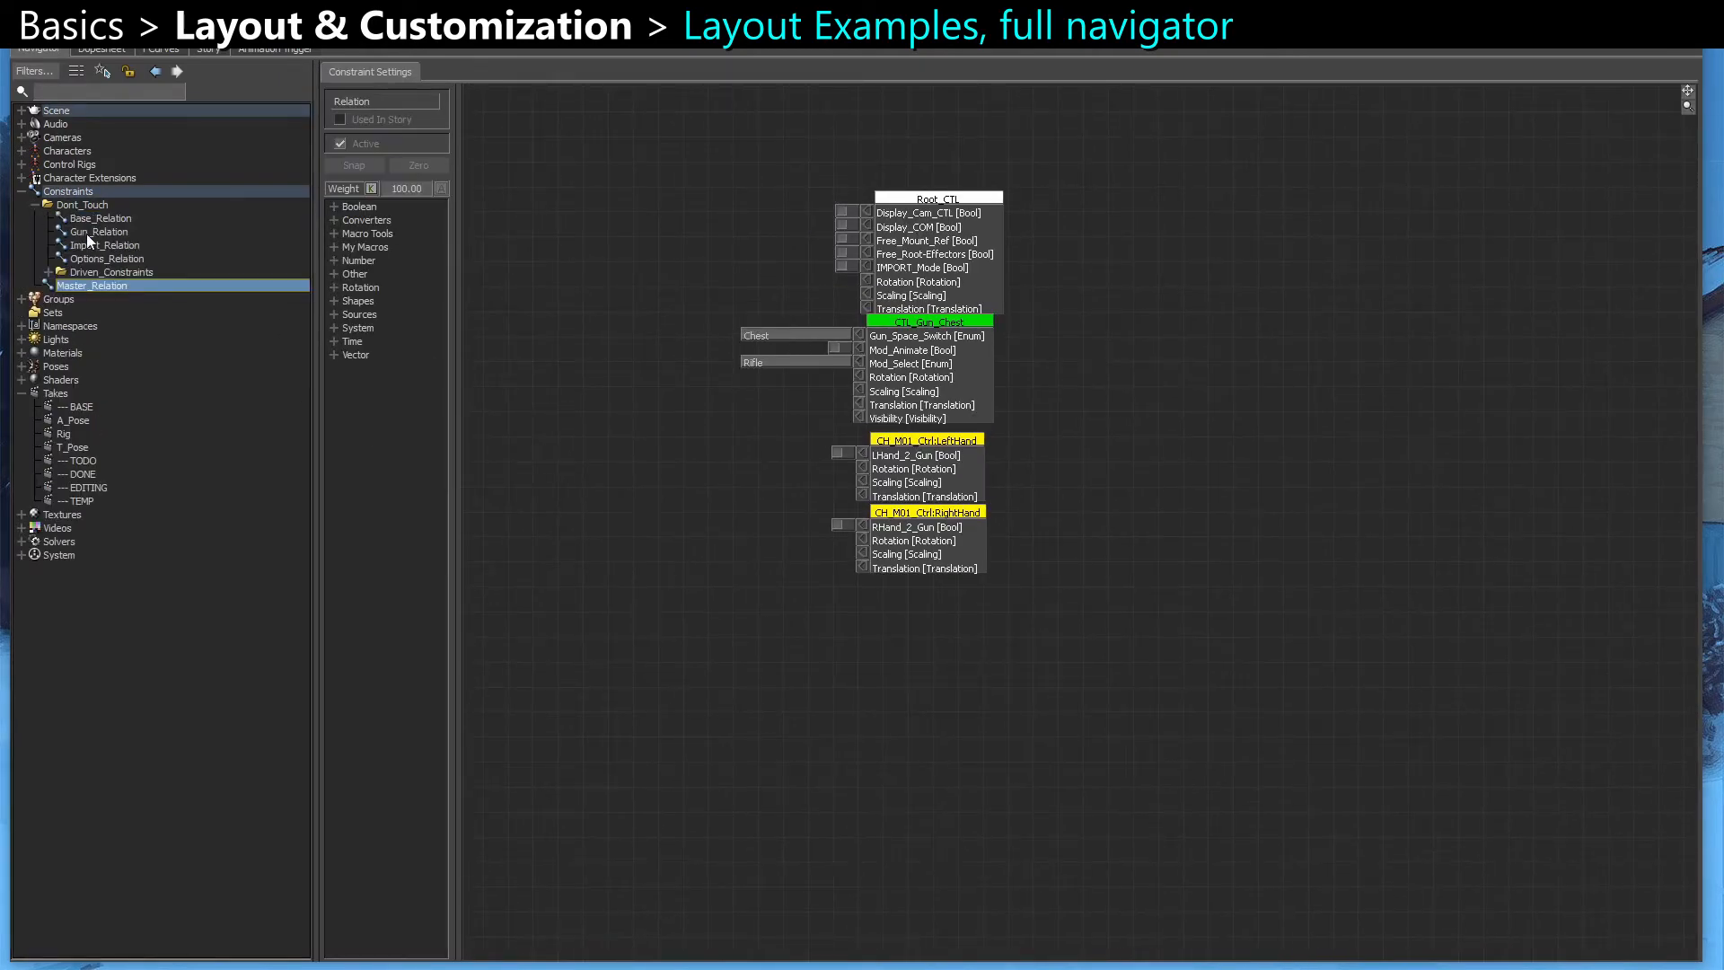
pyautogui.click(88, 231)
pyautogui.scroll(-2, 832, 576)
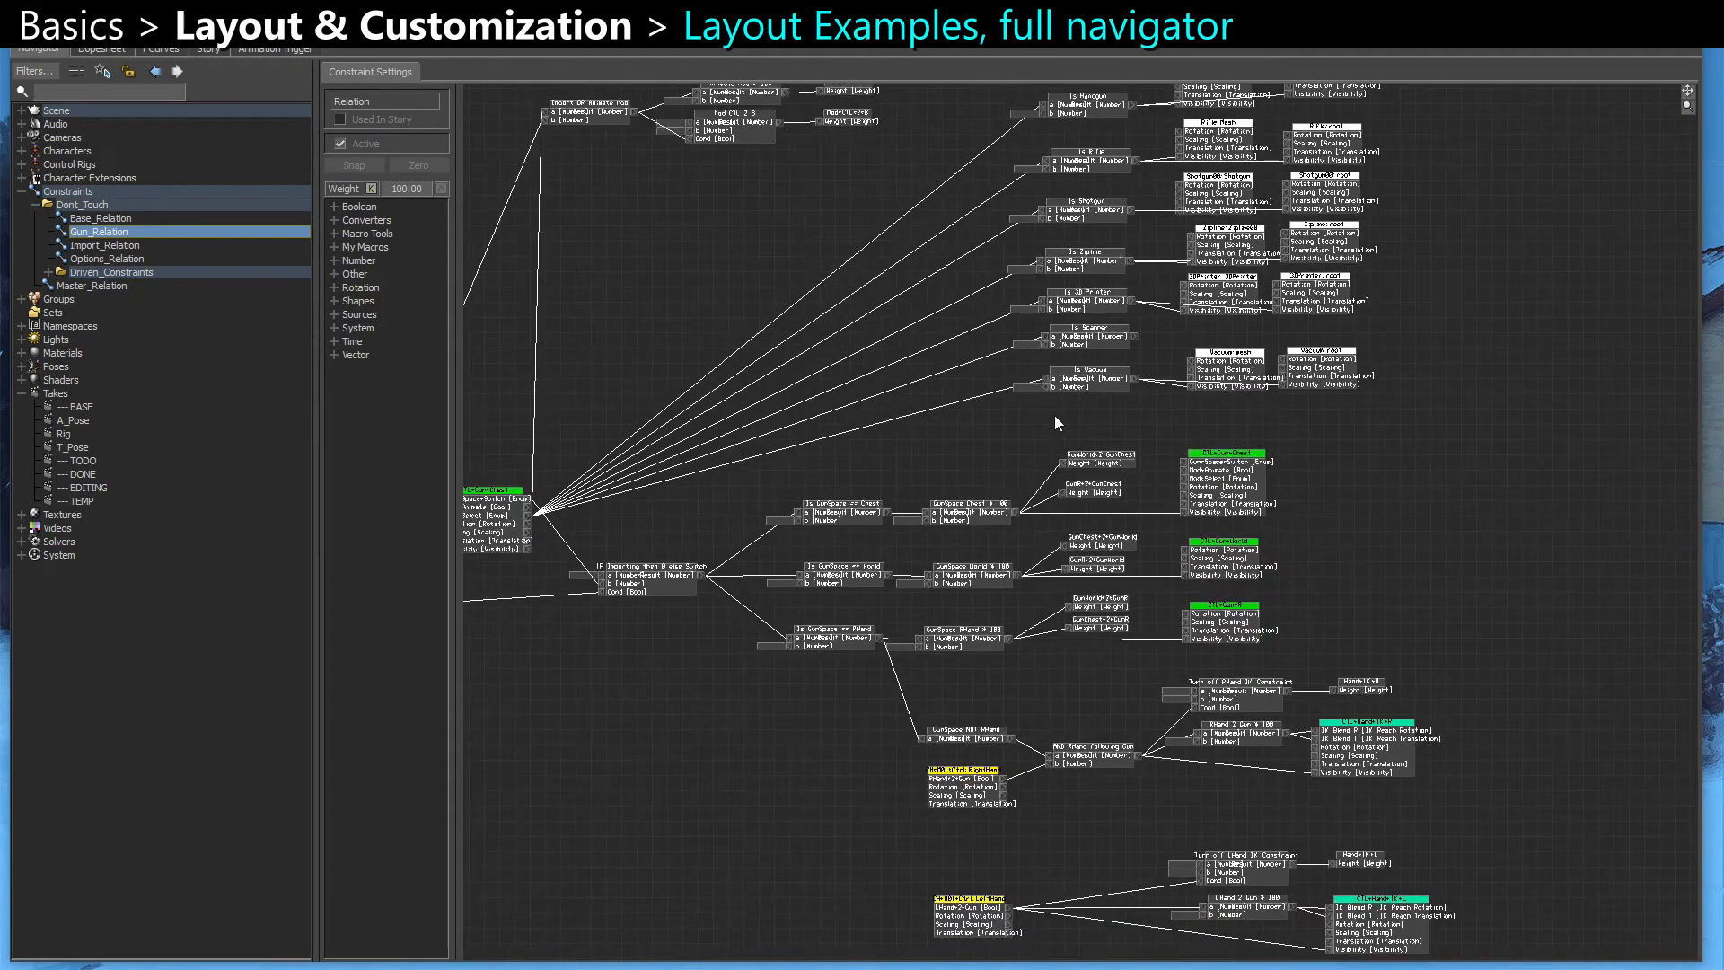
pyautogui.moveTo(1054, 415); pyautogui.dragTo(1111, 487, button='middle')
pyautogui.scroll(-1, 1139, 592)
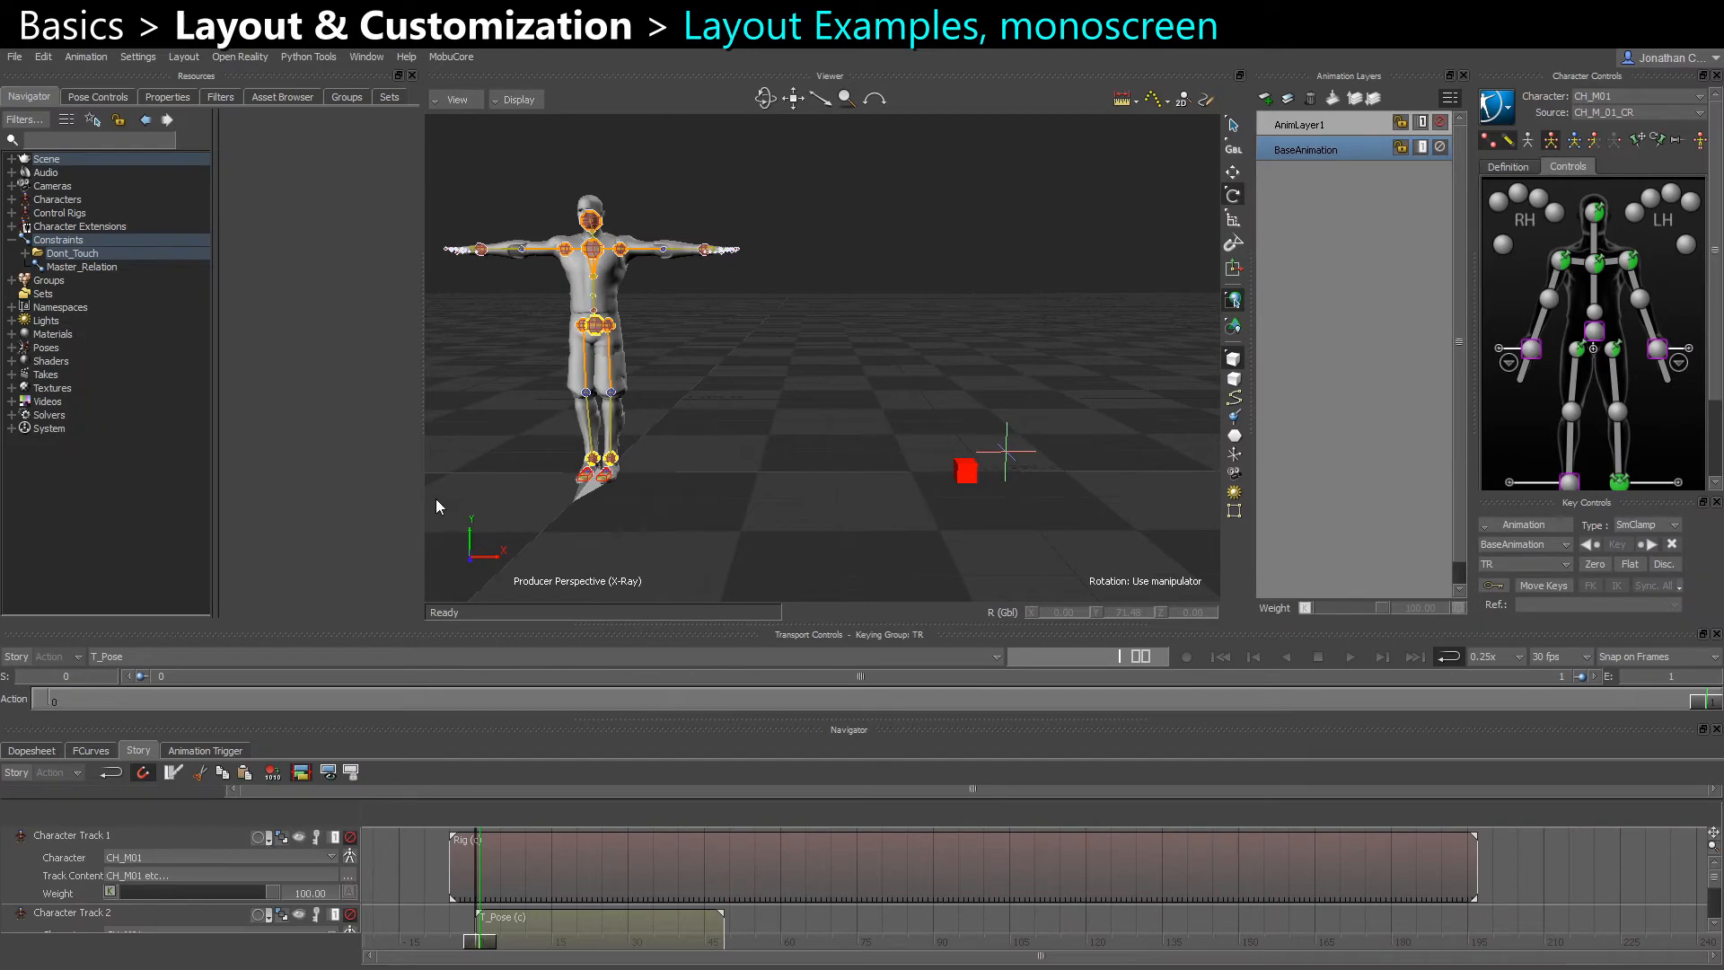
# Widen the Viewer slightly toward the Resources area and switch to the Rig take
pyautogui.moveTo(423, 489); pyautogui.dragTo(411, 485)
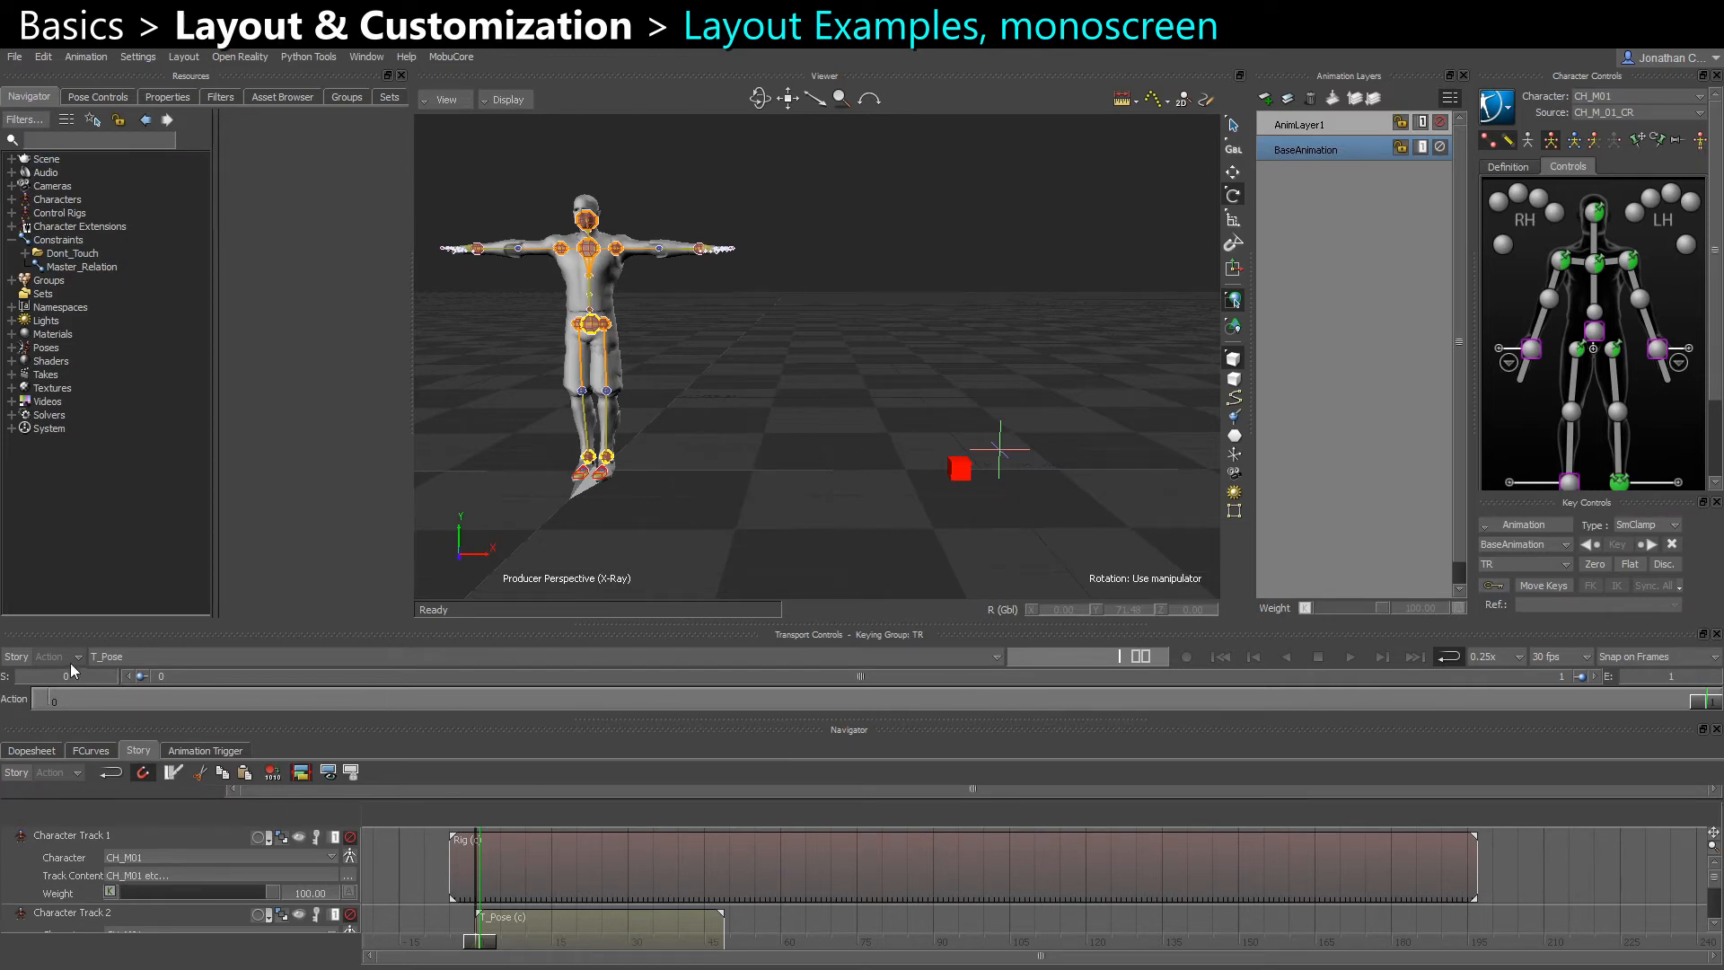
pyautogui.click(11, 375)
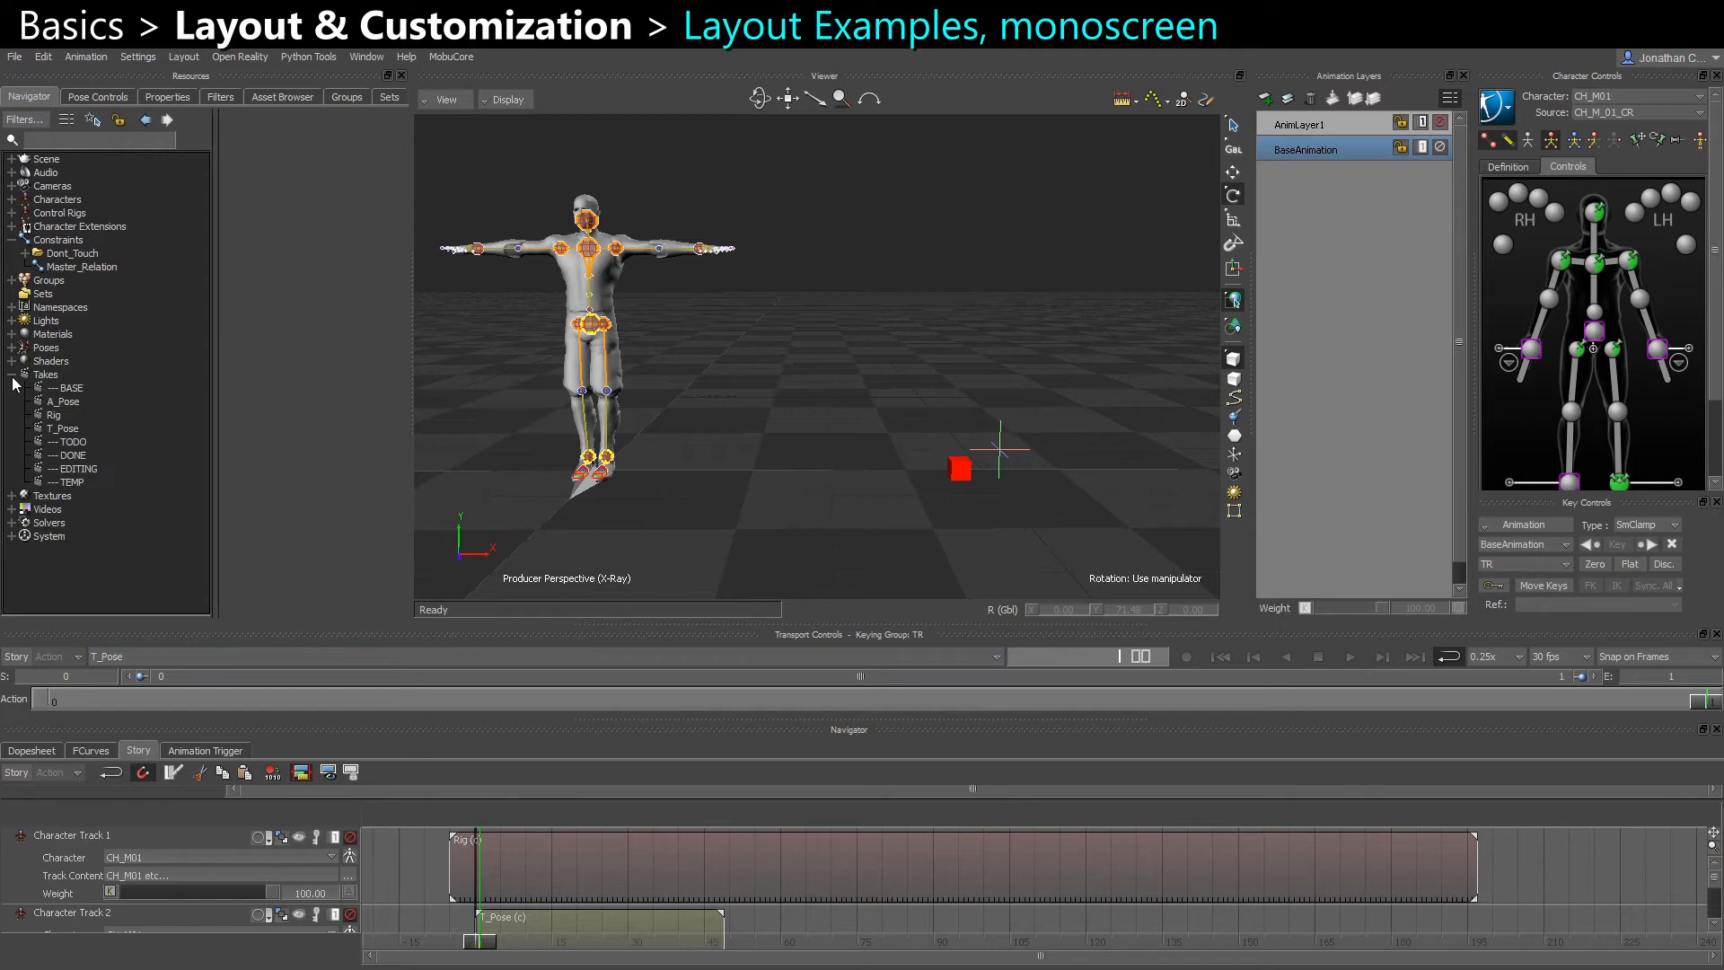
pyautogui.doubleClick(56, 415)
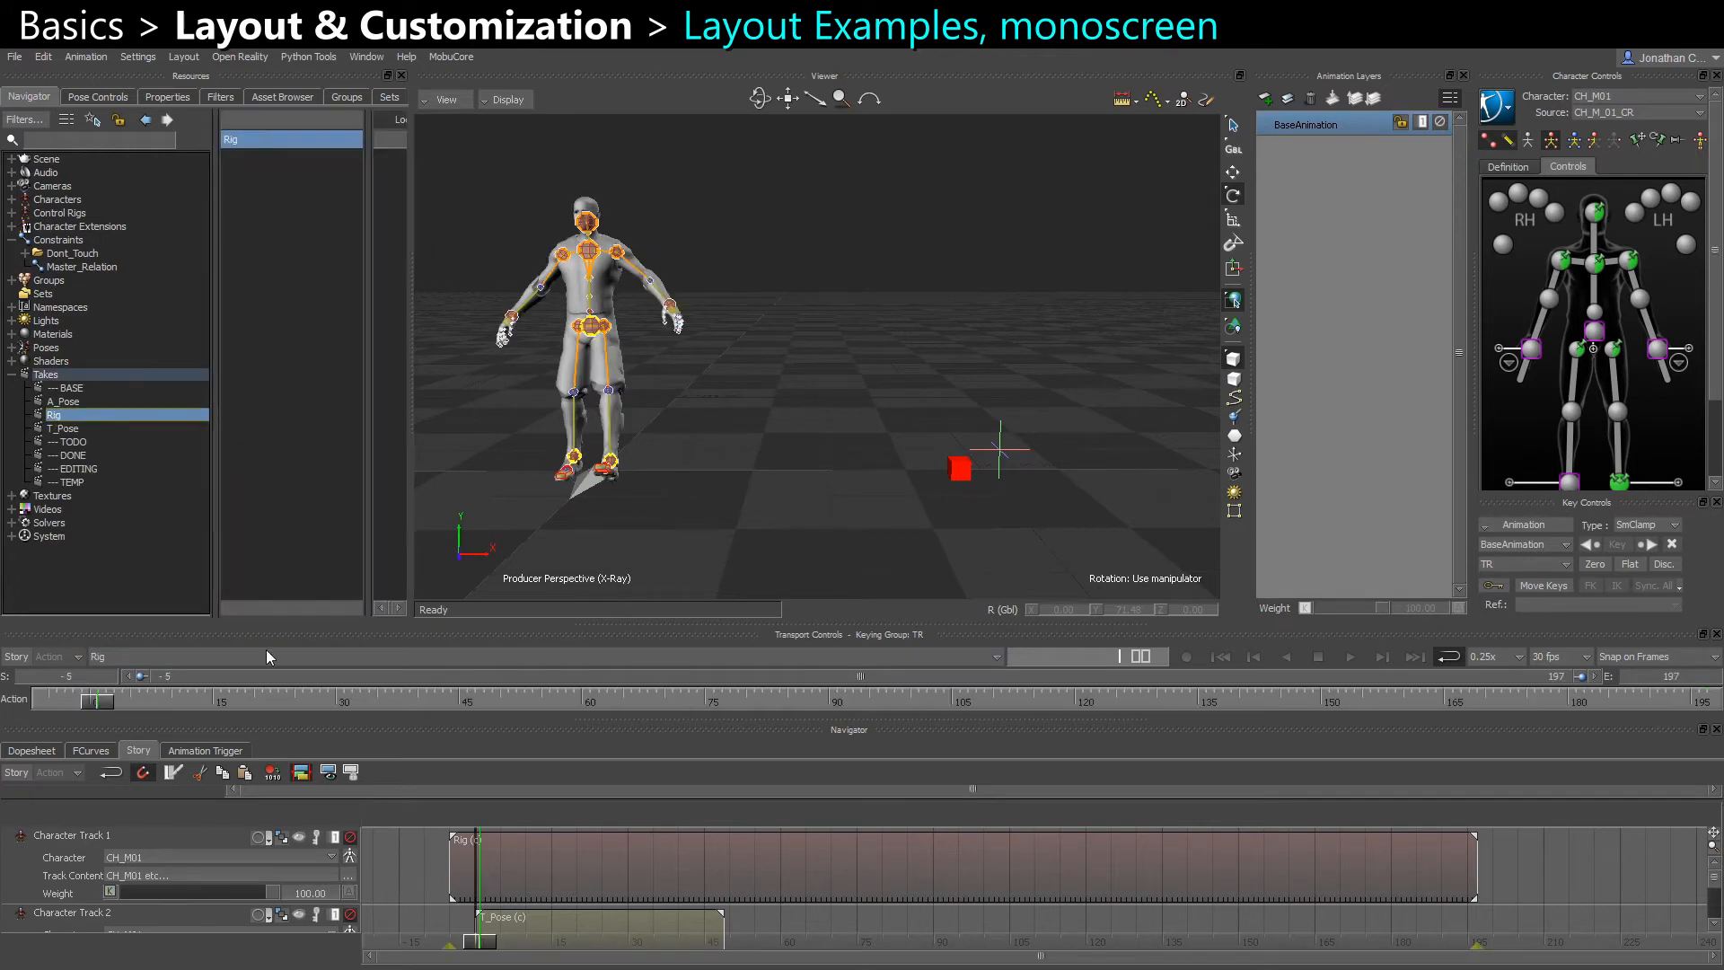
# Look at the FCurves view of the lower Navigator and return to its Story view
pyautogui.click(769, 869)
pyautogui.click(91, 752)
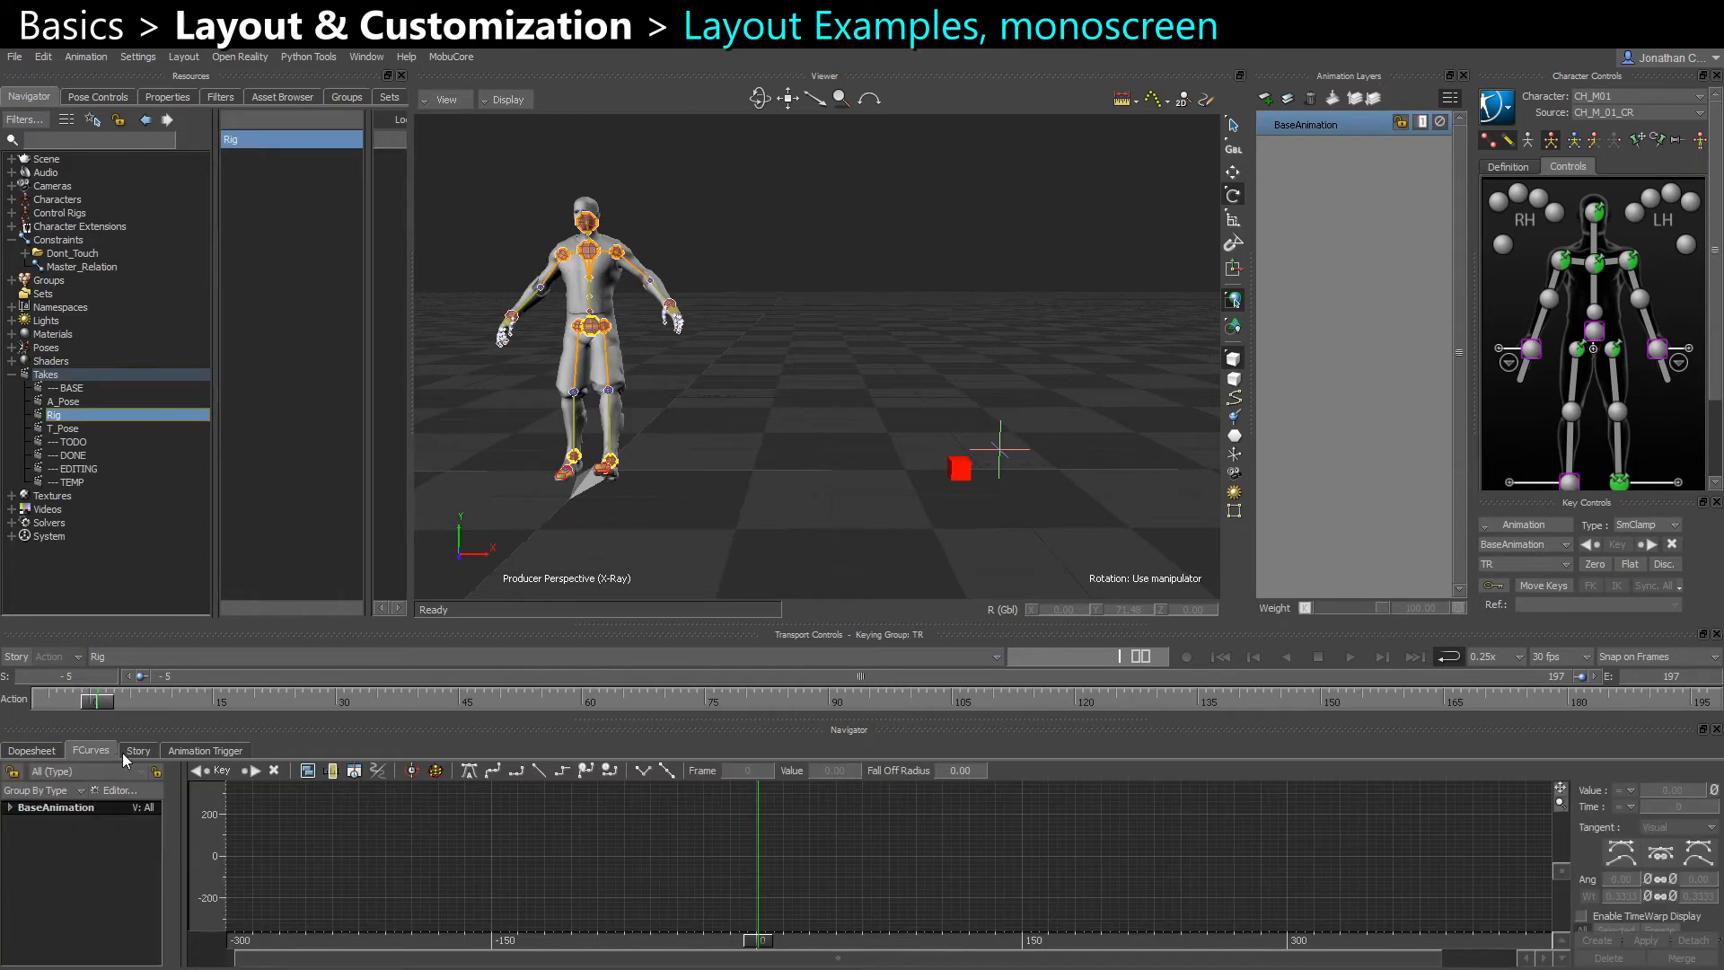
pyautogui.click(135, 751)
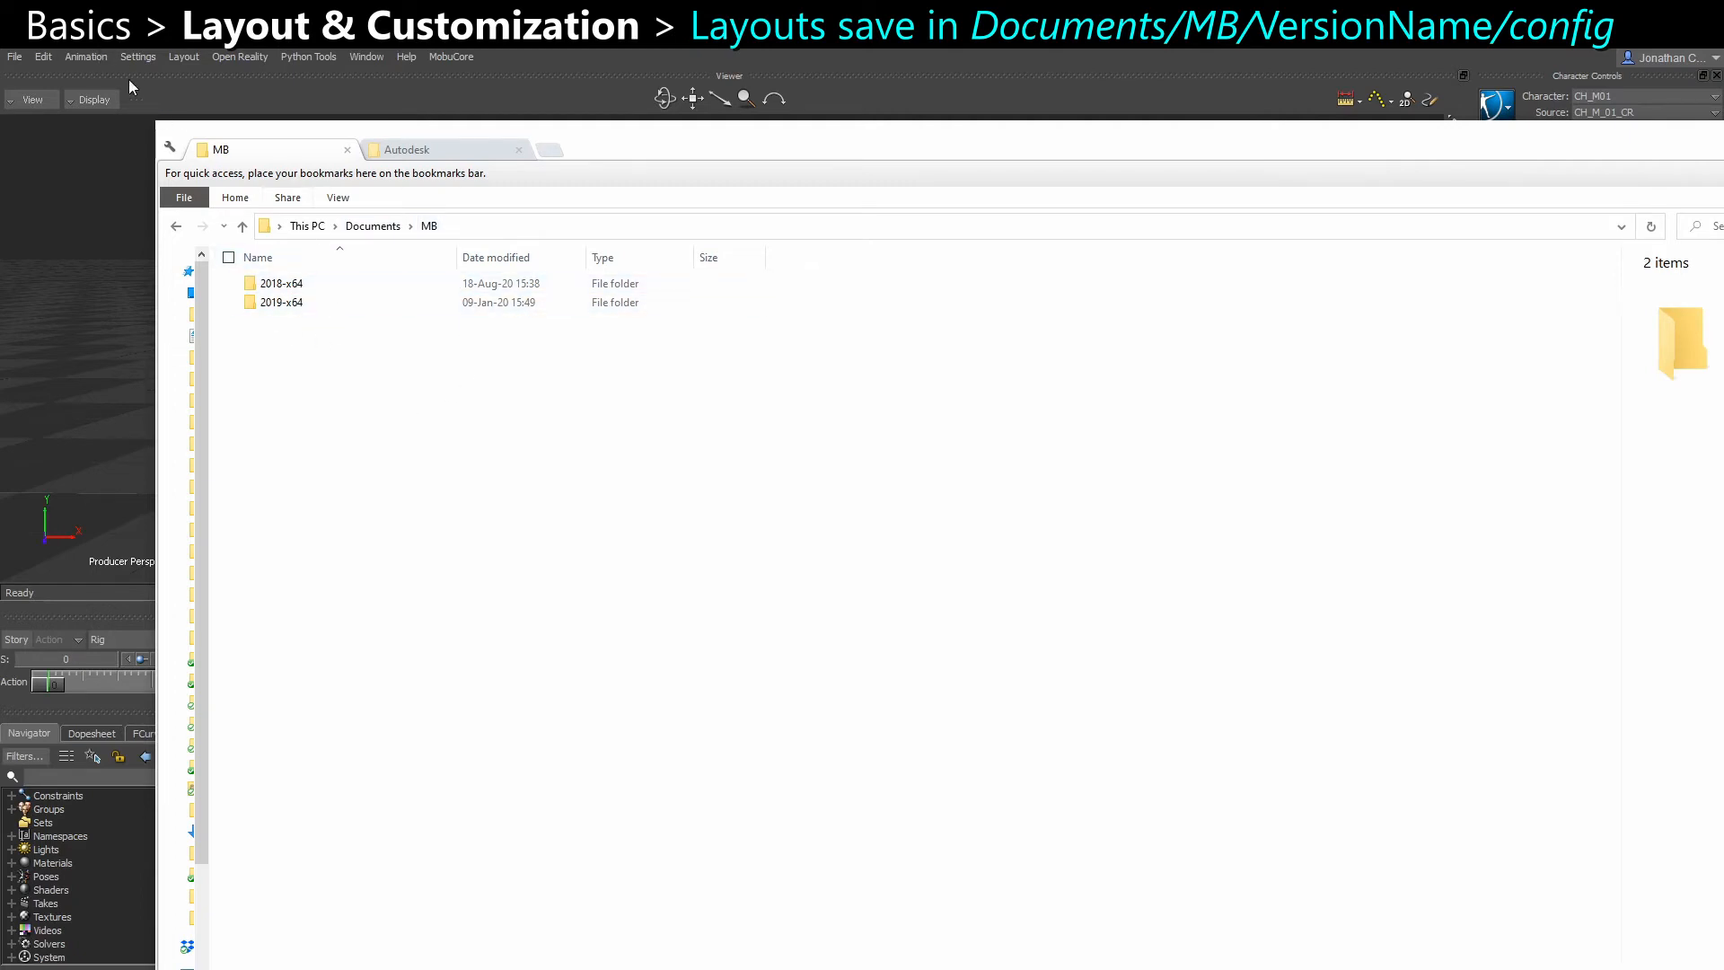
# In File Explorer, open the 2018-x64/config/Layouts folder under Documents/MB and examine the saved layout text files
pyautogui.doubleClick(270, 284)
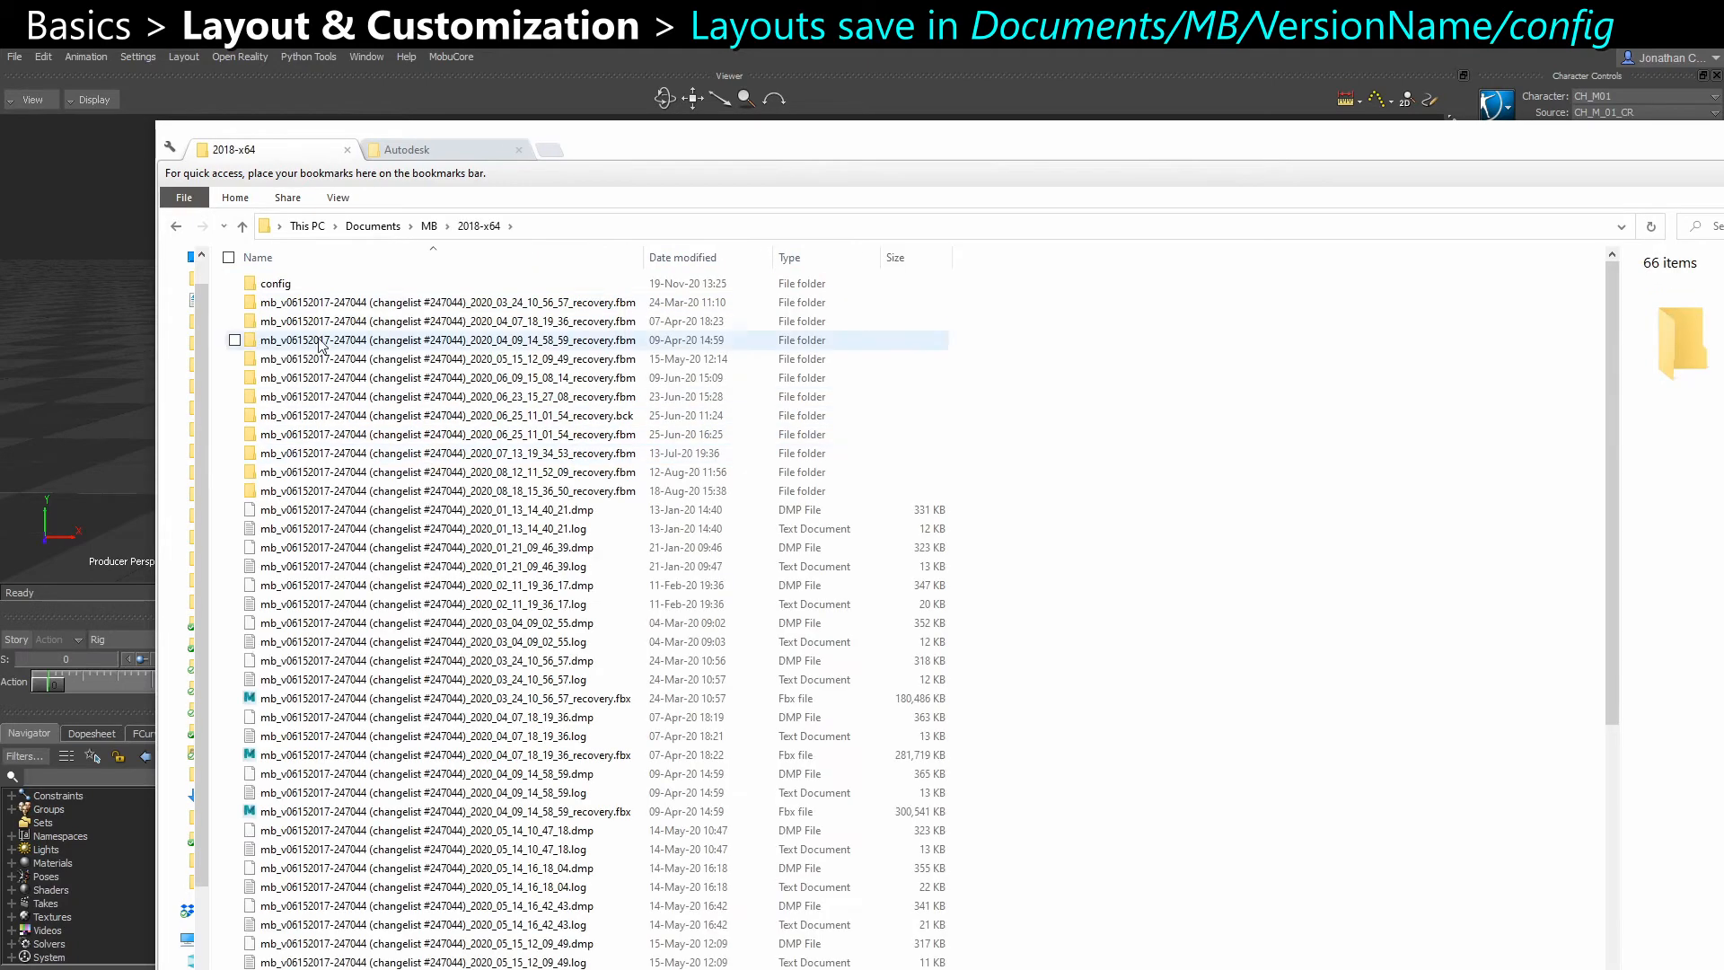
pyautogui.doubleClick(306, 287)
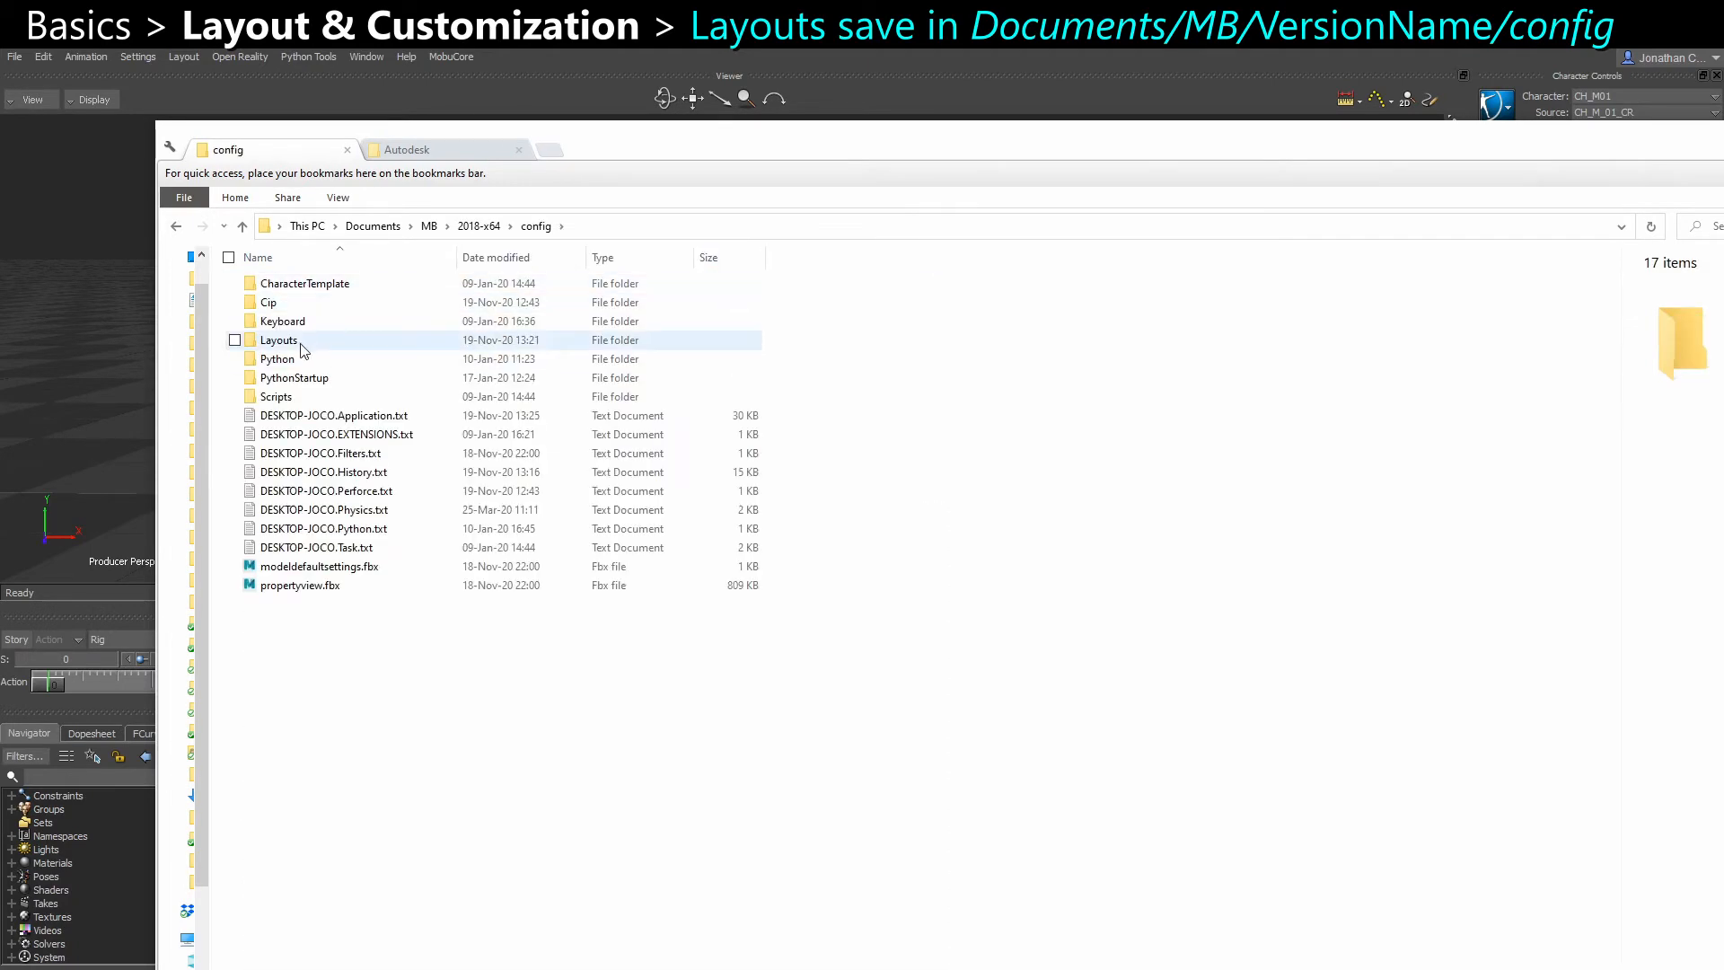
pyautogui.doubleClick(301, 346)
pyautogui.click(302, 359)
pyautogui.click(303, 343)
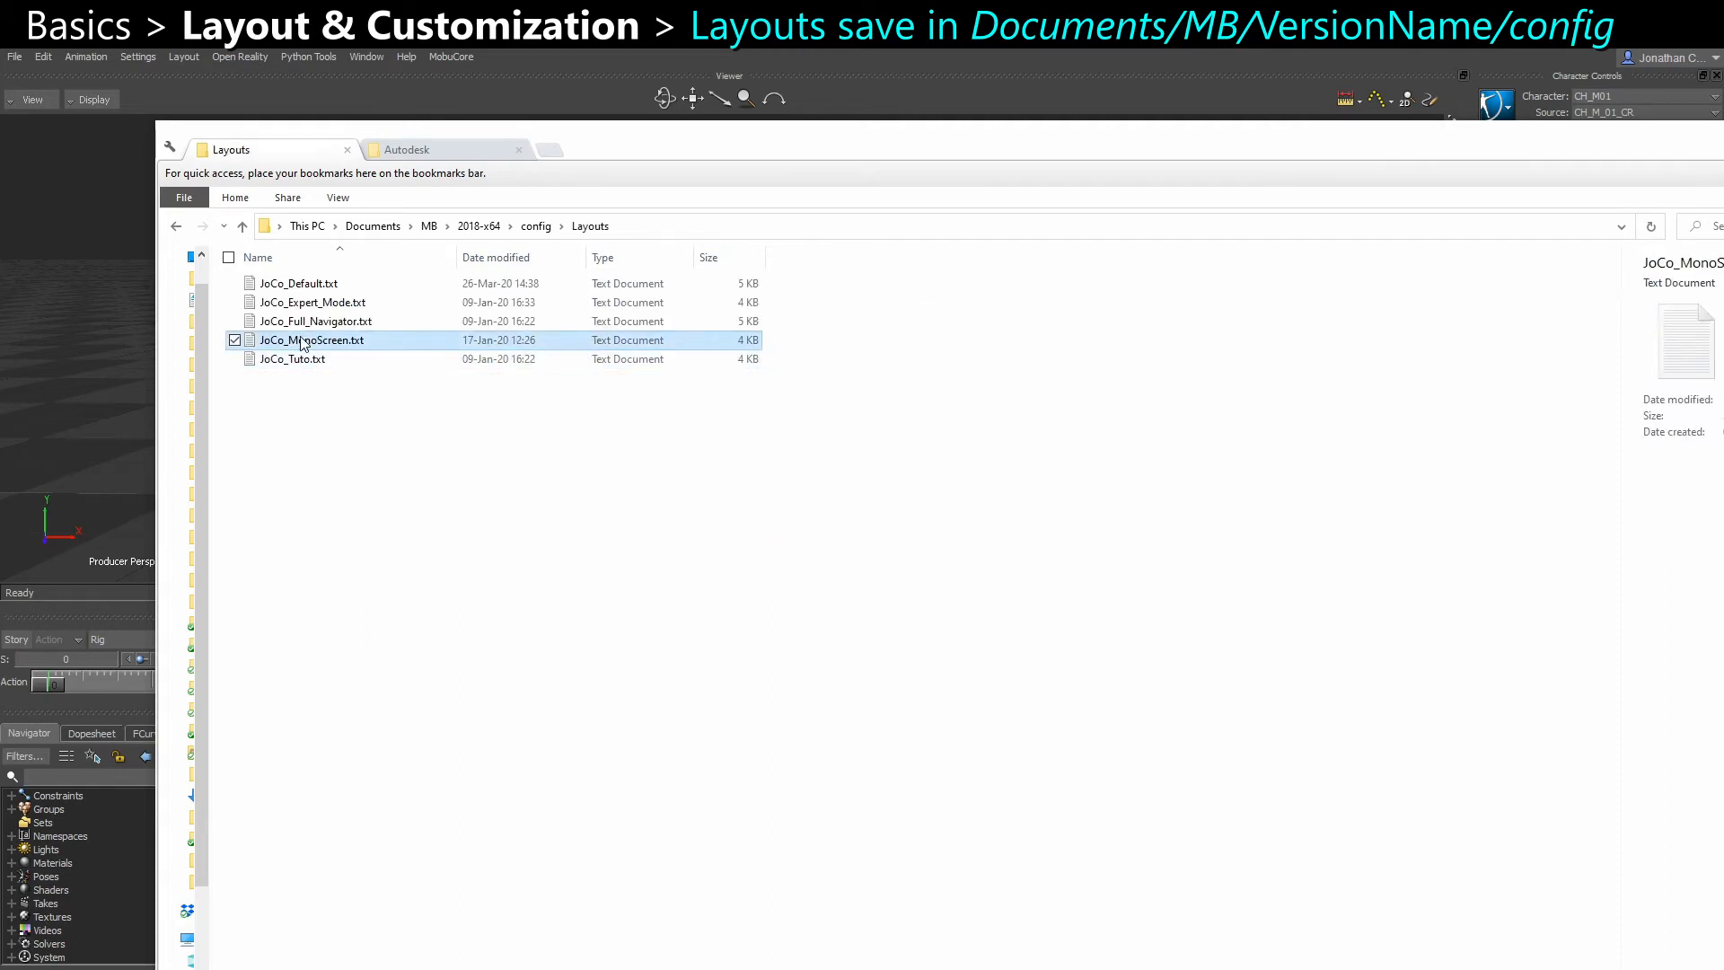
pyautogui.click(302, 302)
pyautogui.click(303, 284)
pyautogui.click(304, 322)
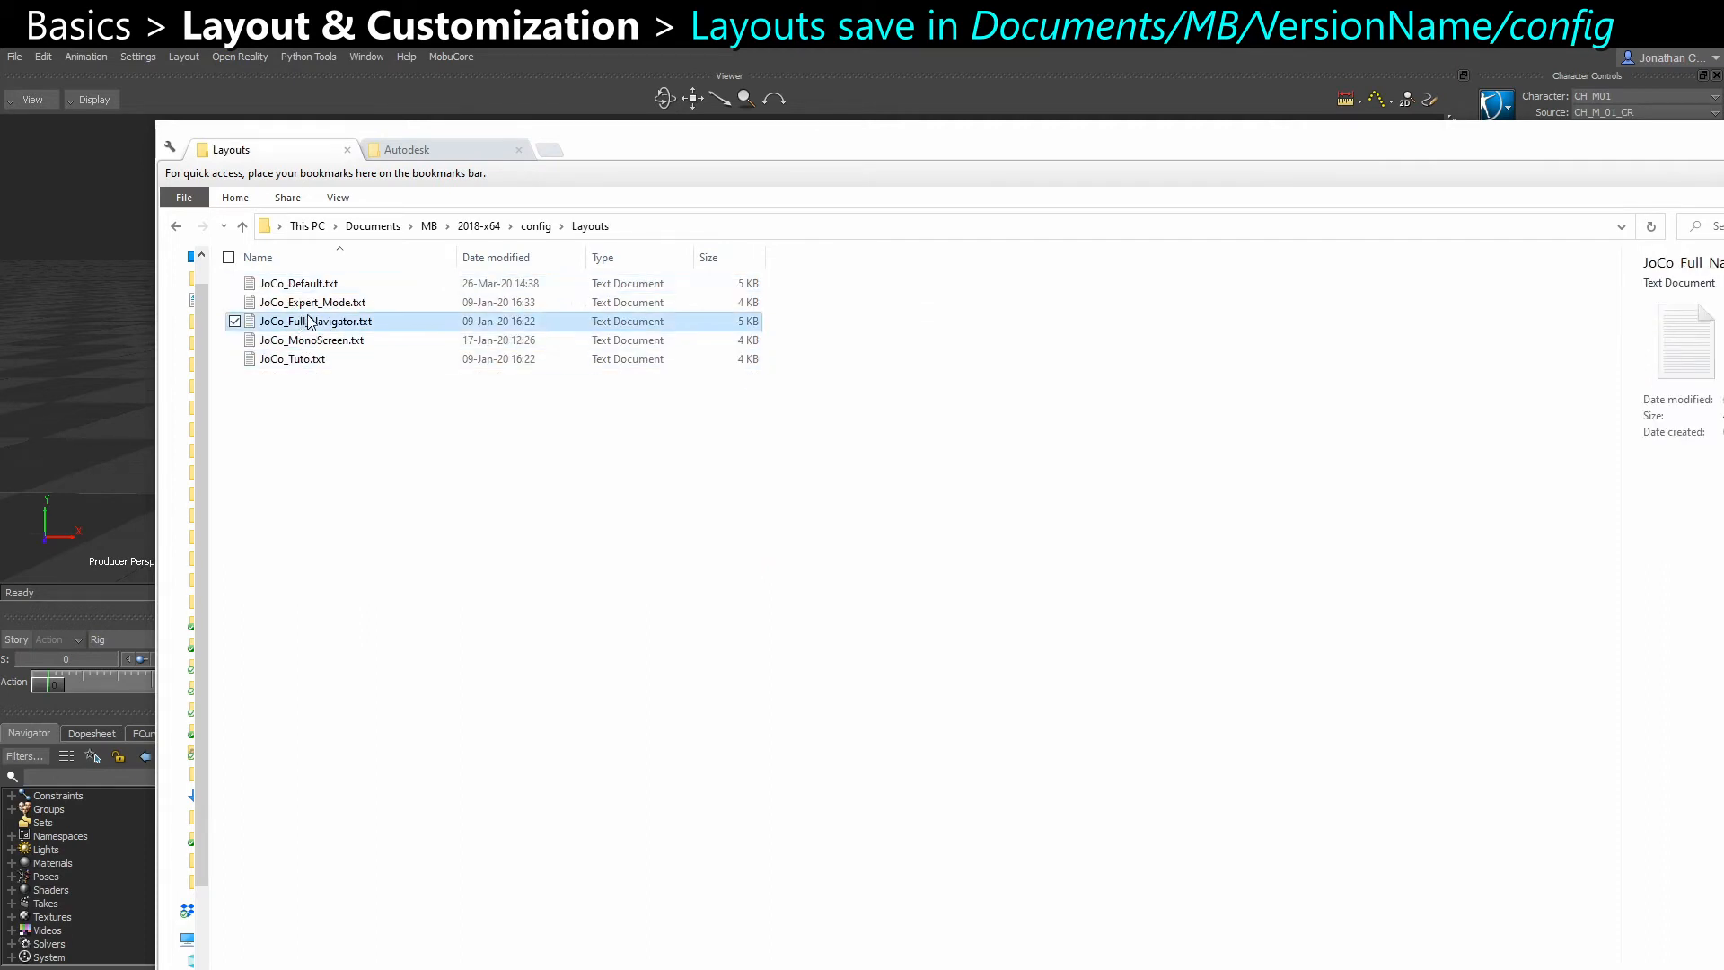
pyautogui.click(350, 411)
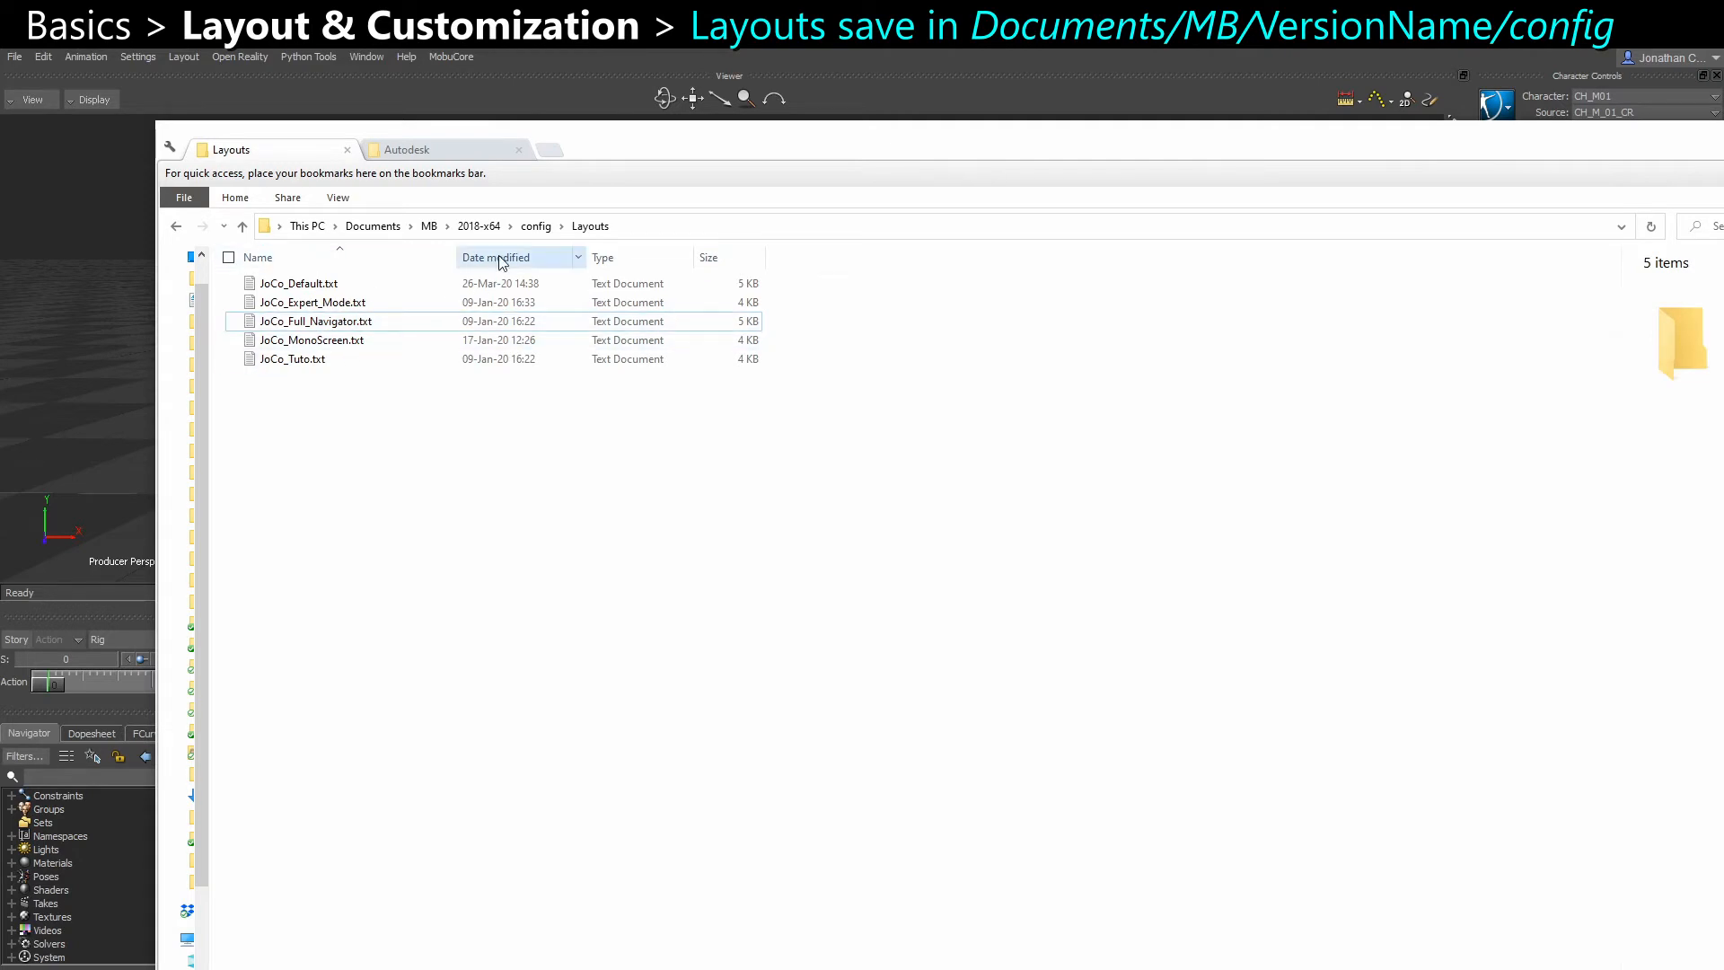
# Locate the DESKTOP-JOCO.Application.txt preferences file in the config folder and look through the recovery files in the parent 2018-x64 folder
pyautogui.click(535, 226)
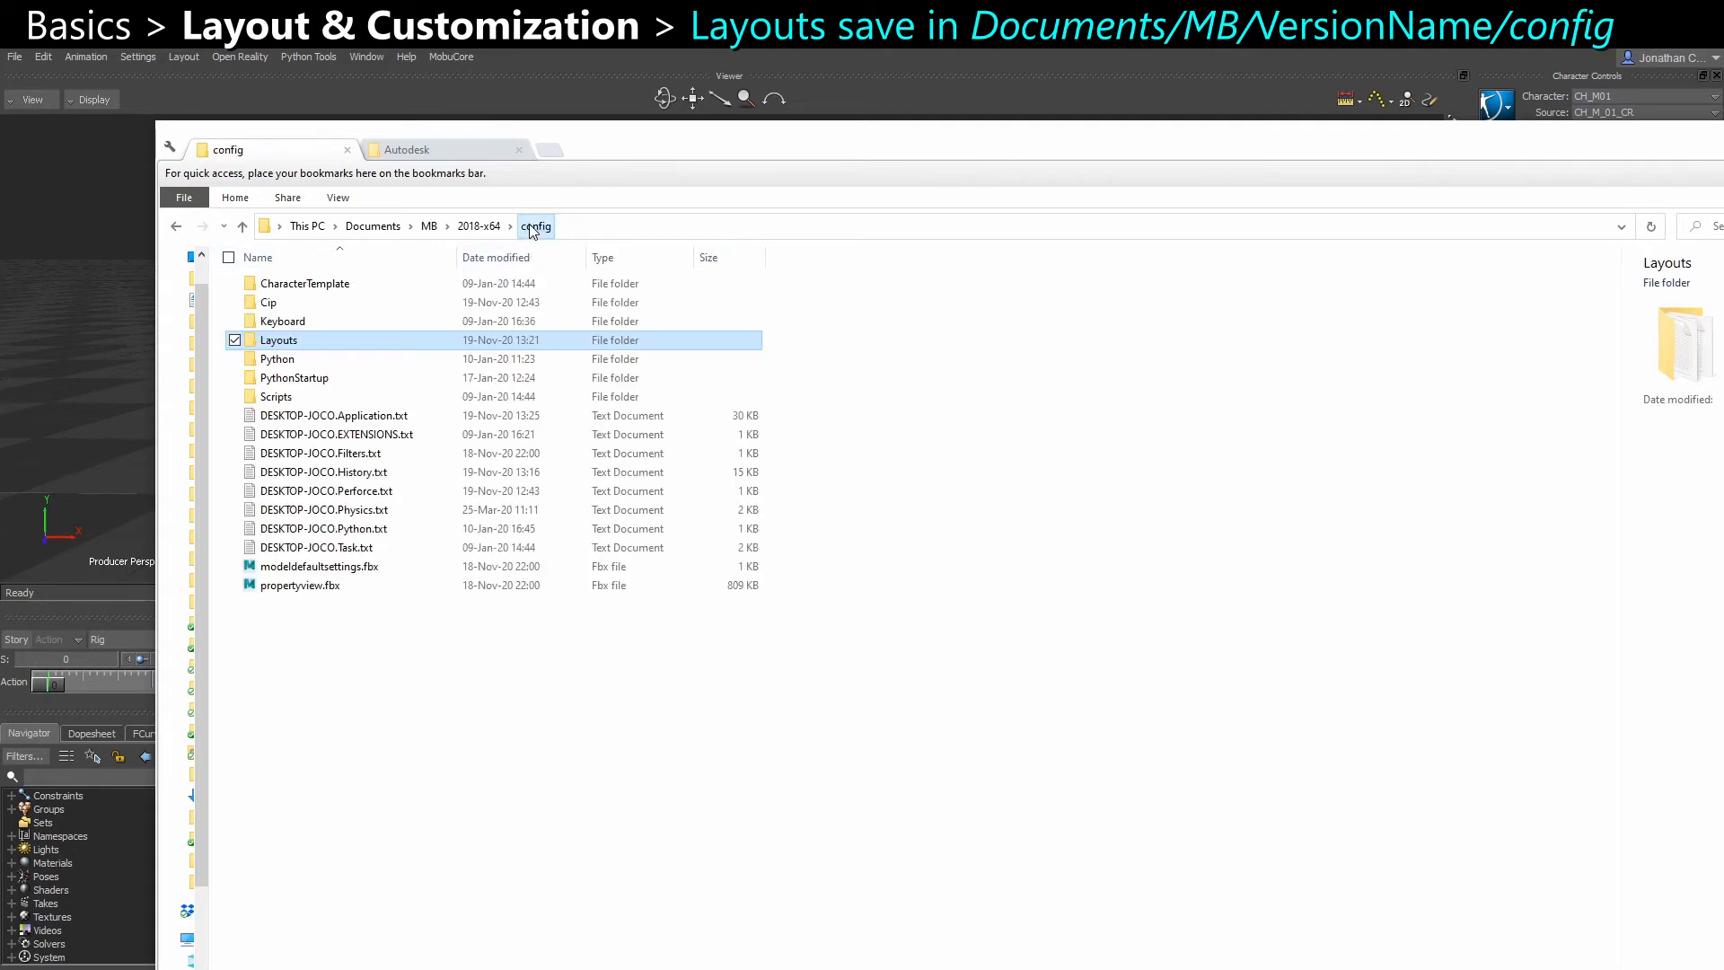
pyautogui.click(368, 416)
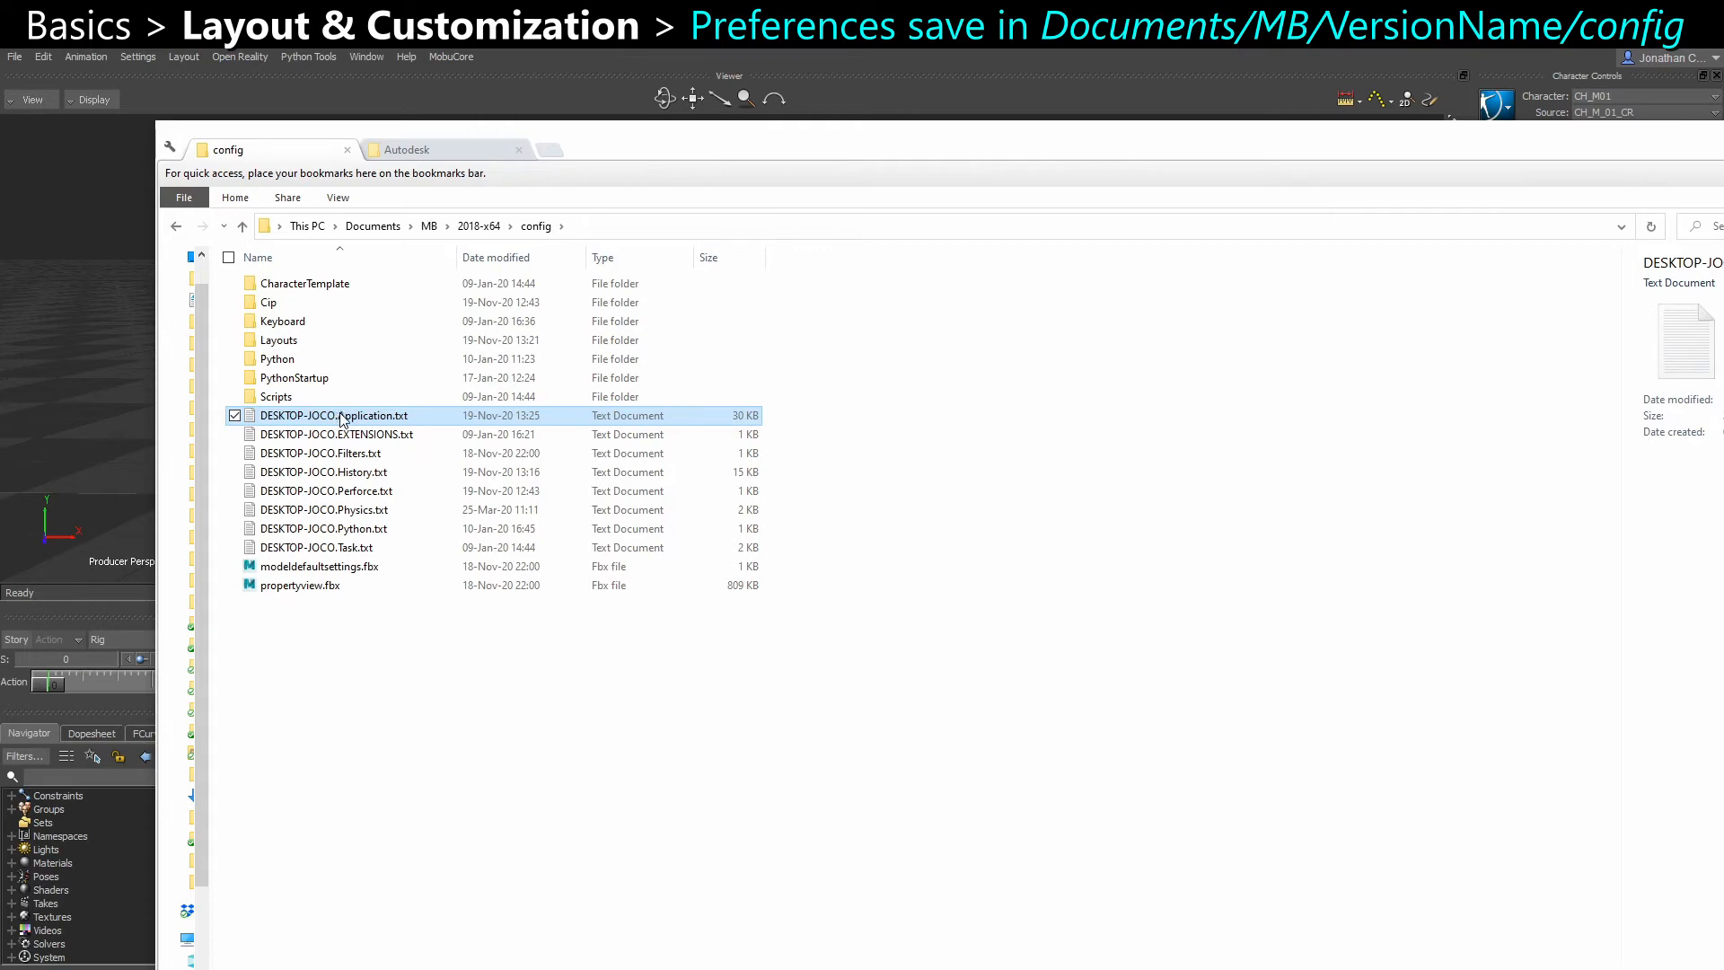
pyautogui.hotkey('alt', 'Left')
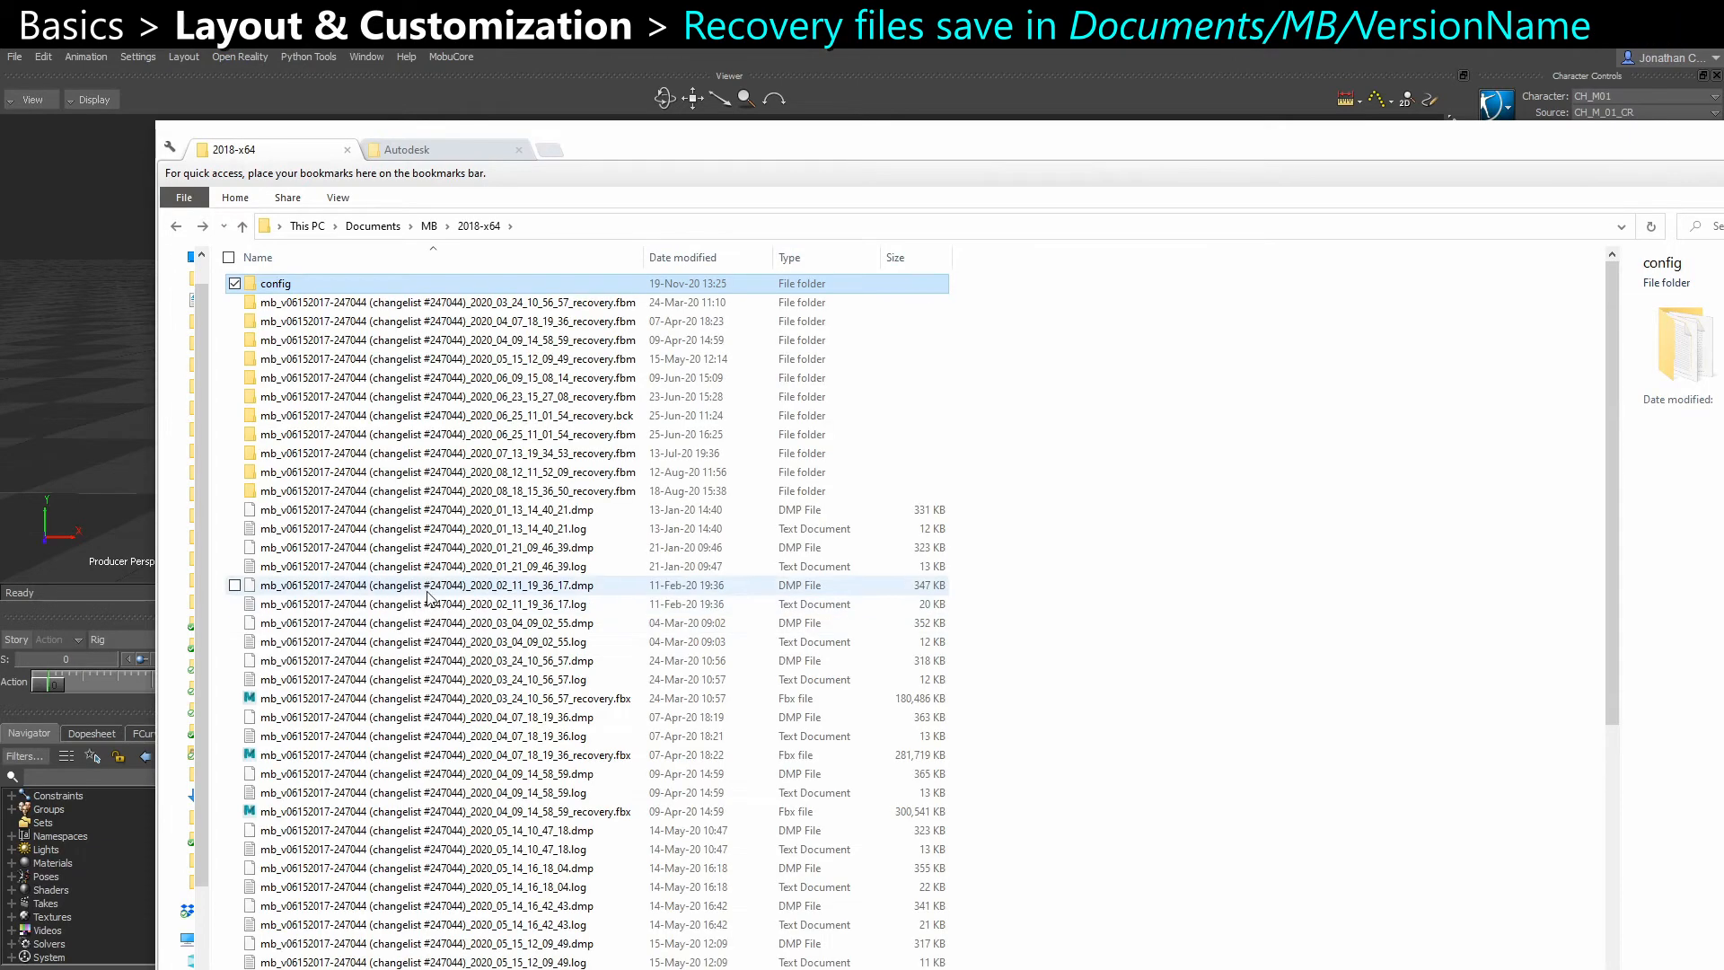
pyautogui.scroll(-3, 561, 535)
pyautogui.scroll(-5, 561, 535)
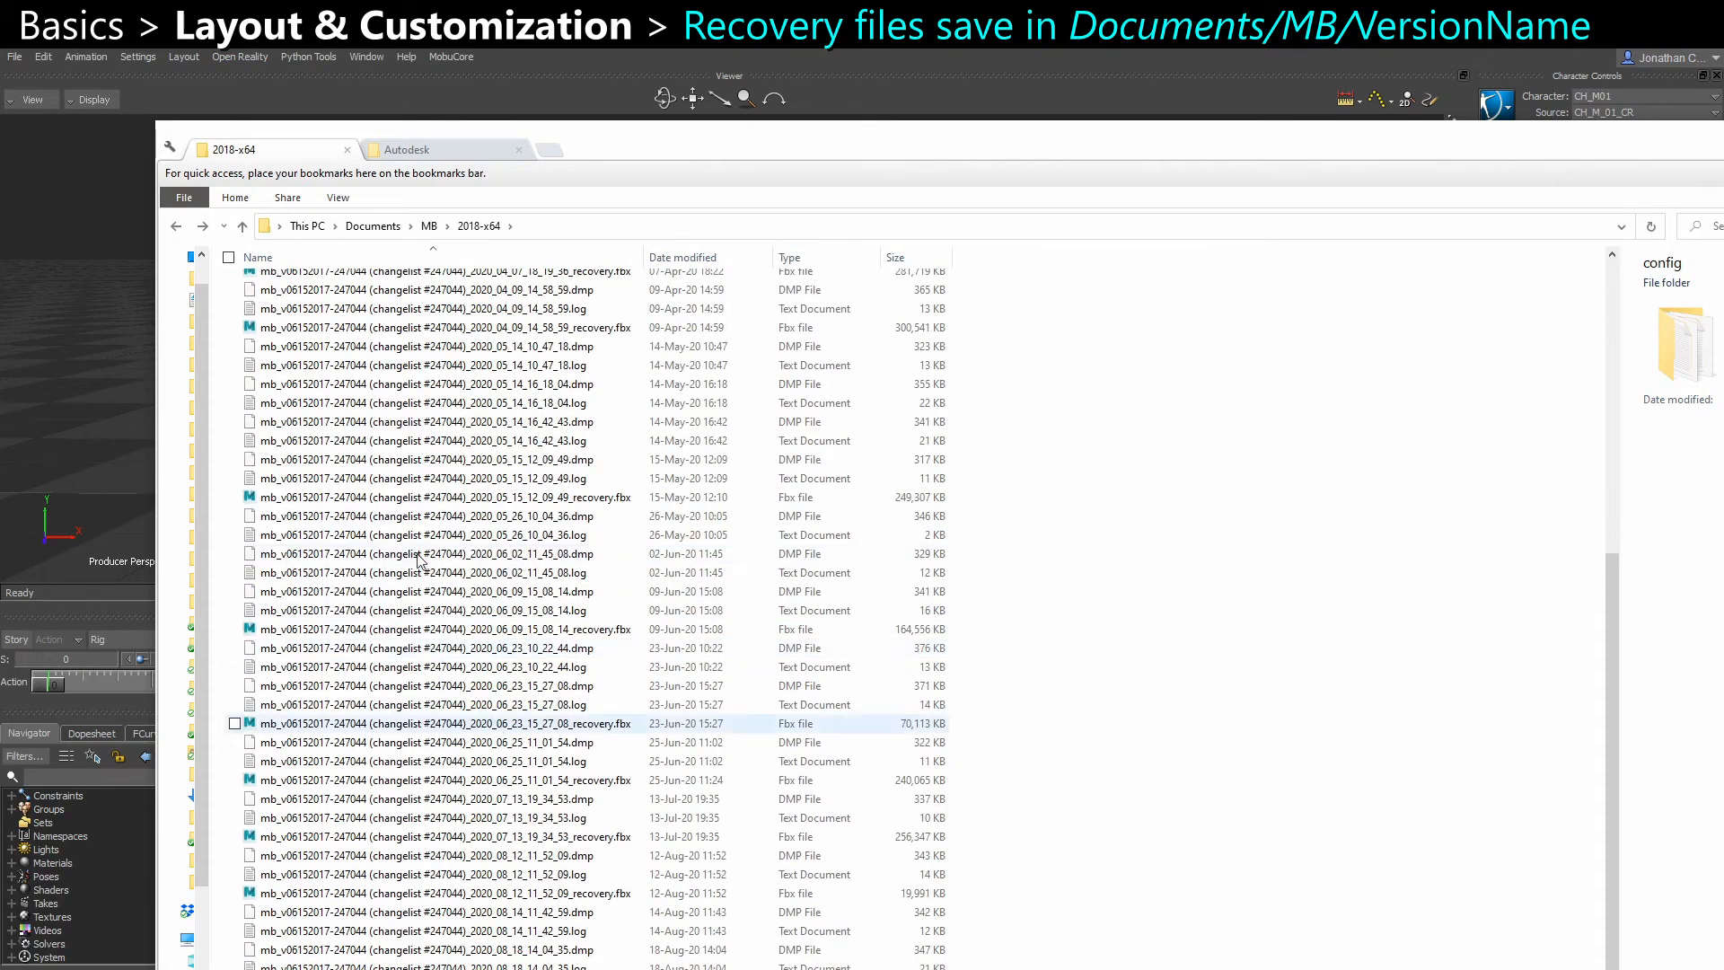
pyautogui.scroll(9, 429, 592)
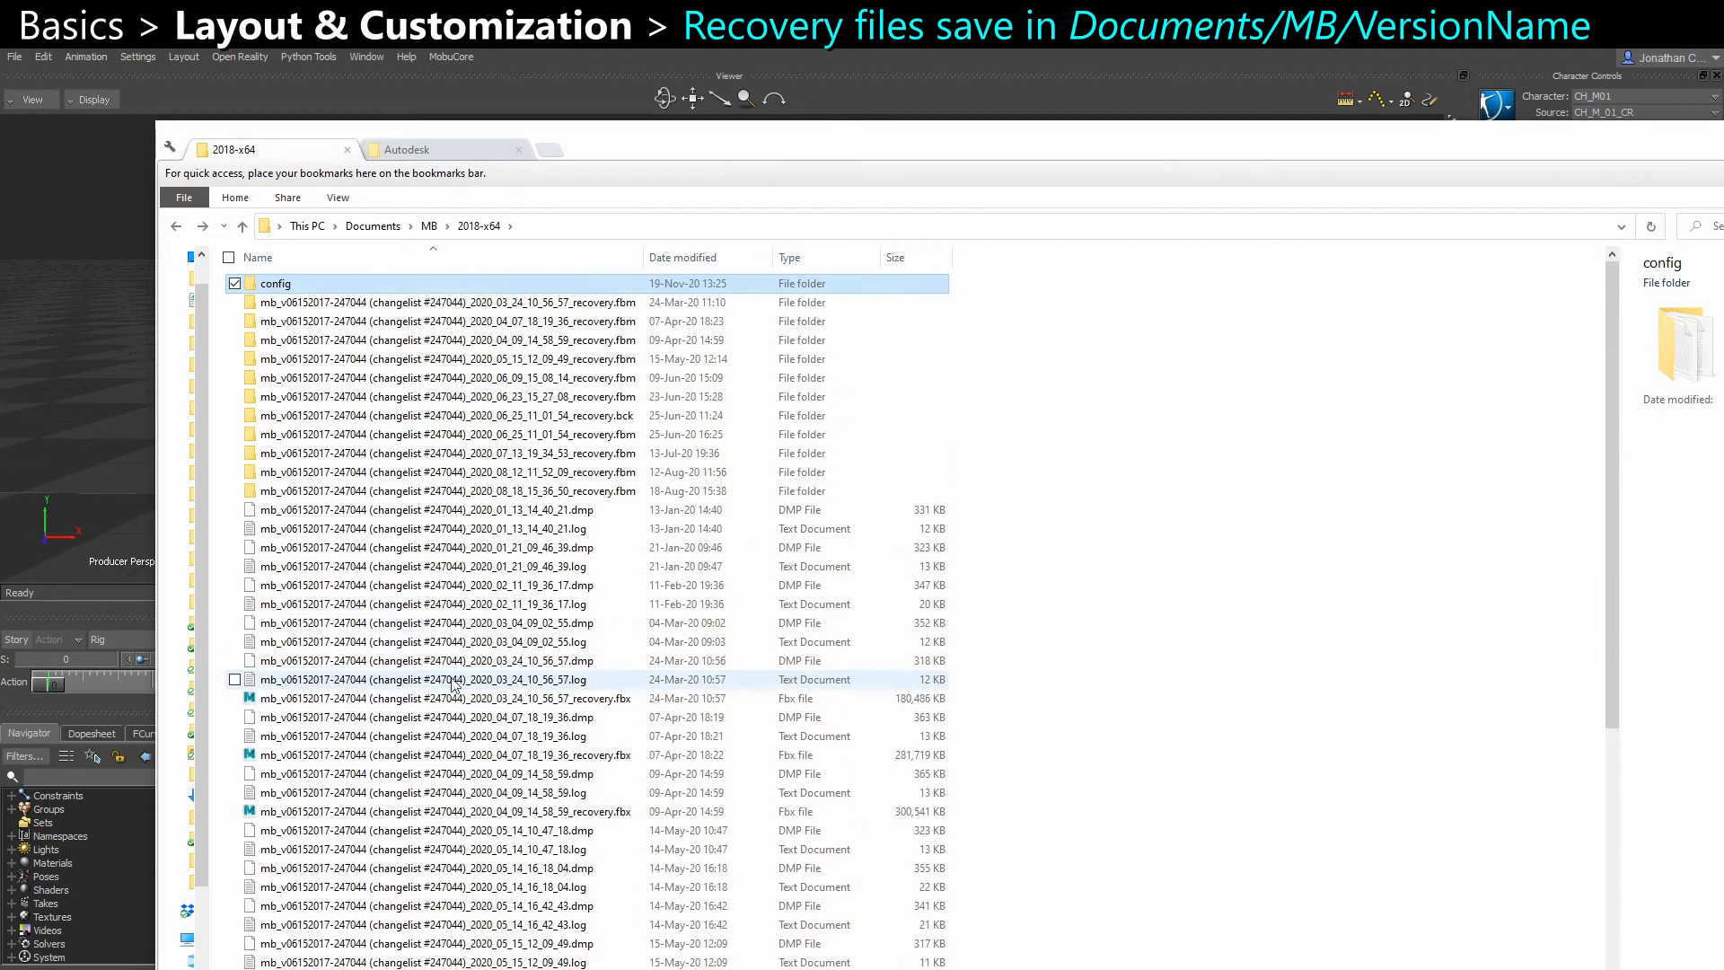
pyautogui.doubleClick(324, 278)
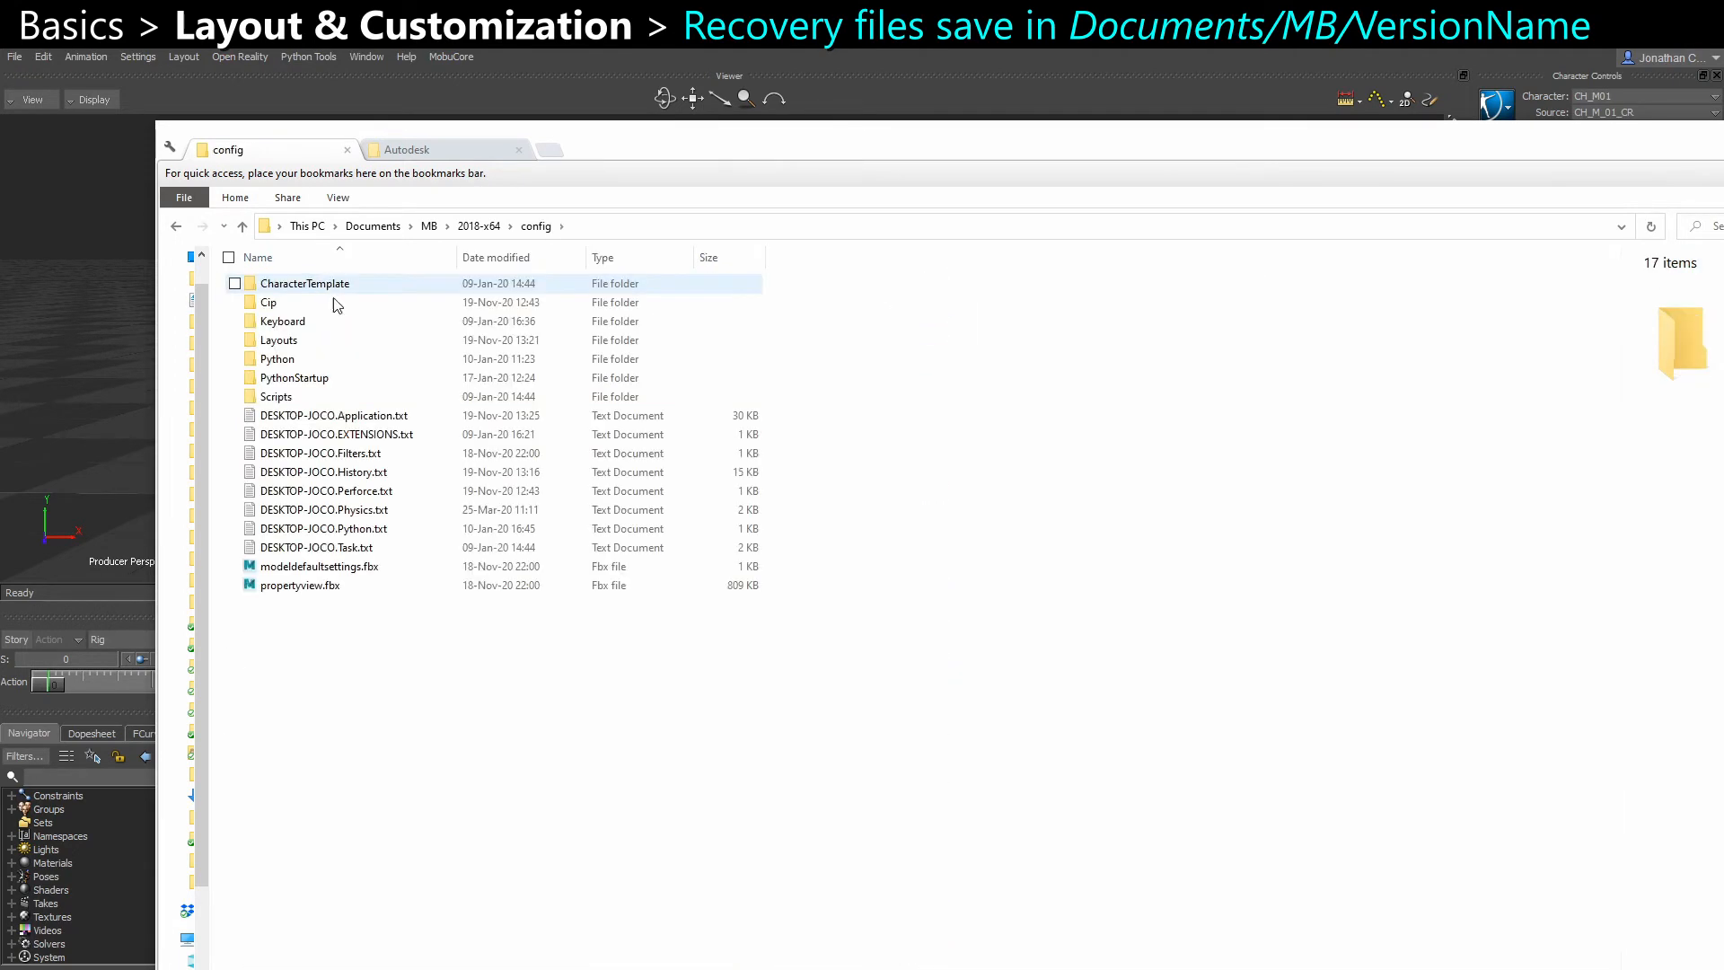
pyautogui.hotkey('ctrl', 'Tab')
pyautogui.click(285, 151)
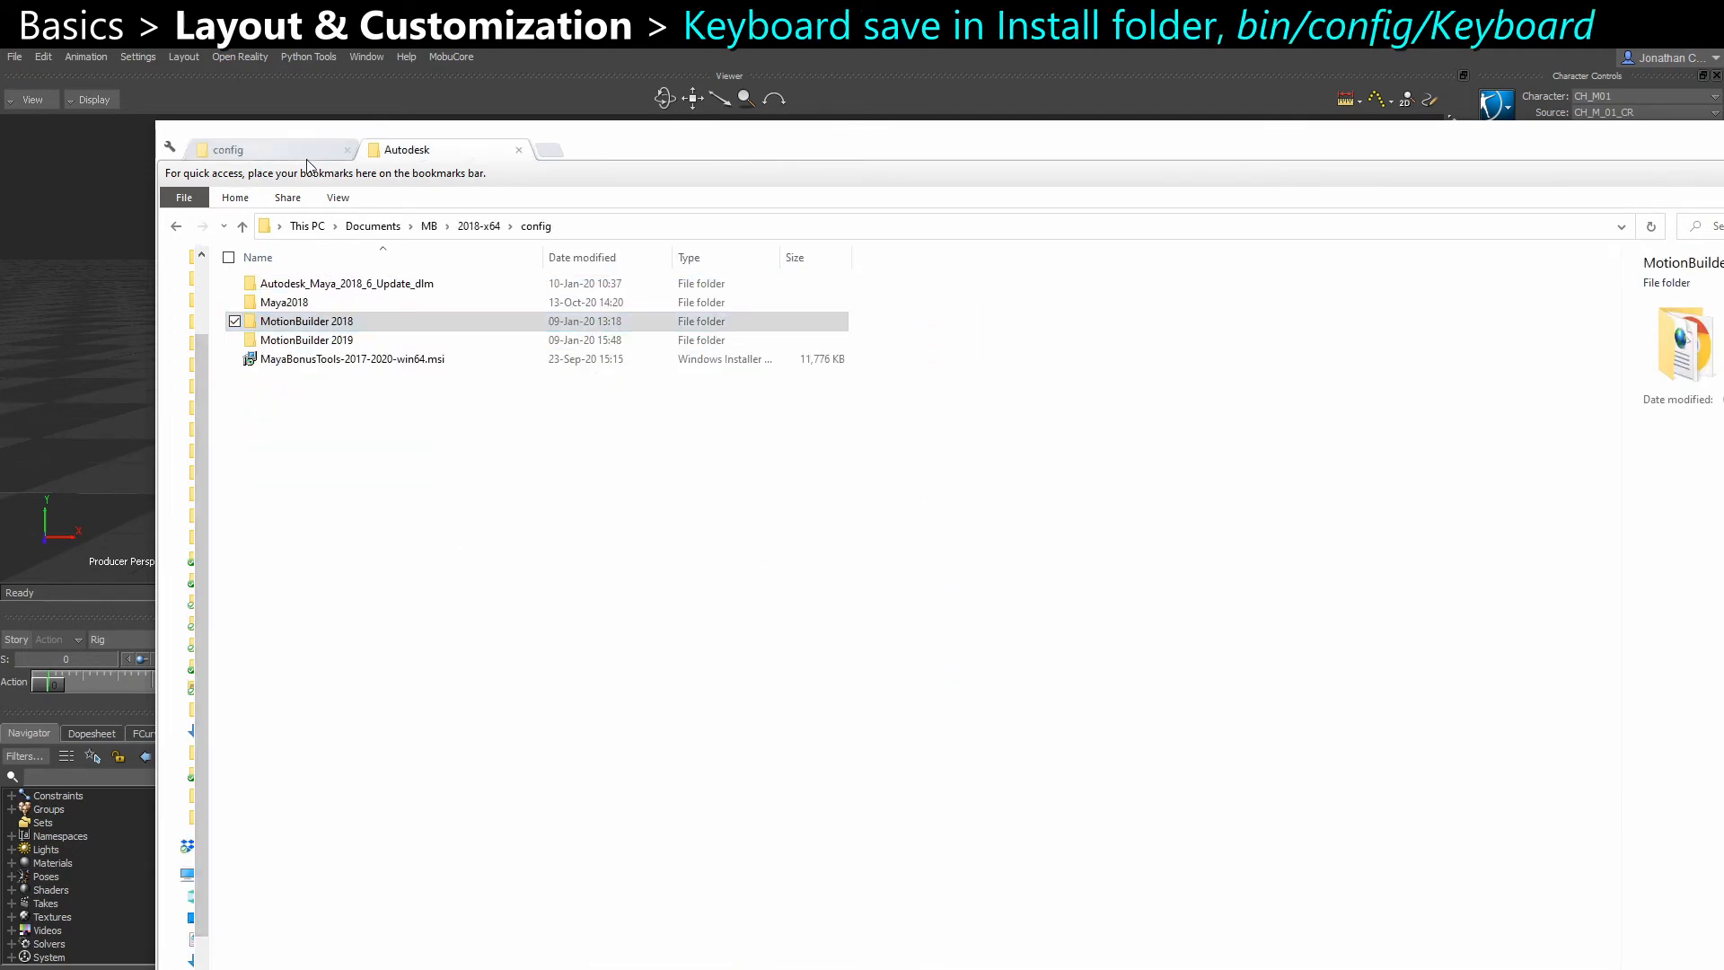
# Open the bin/config/Keyboard folder inside the MotionBuilder 2018 installation folder under Autodesk
pyautogui.click(465, 154)
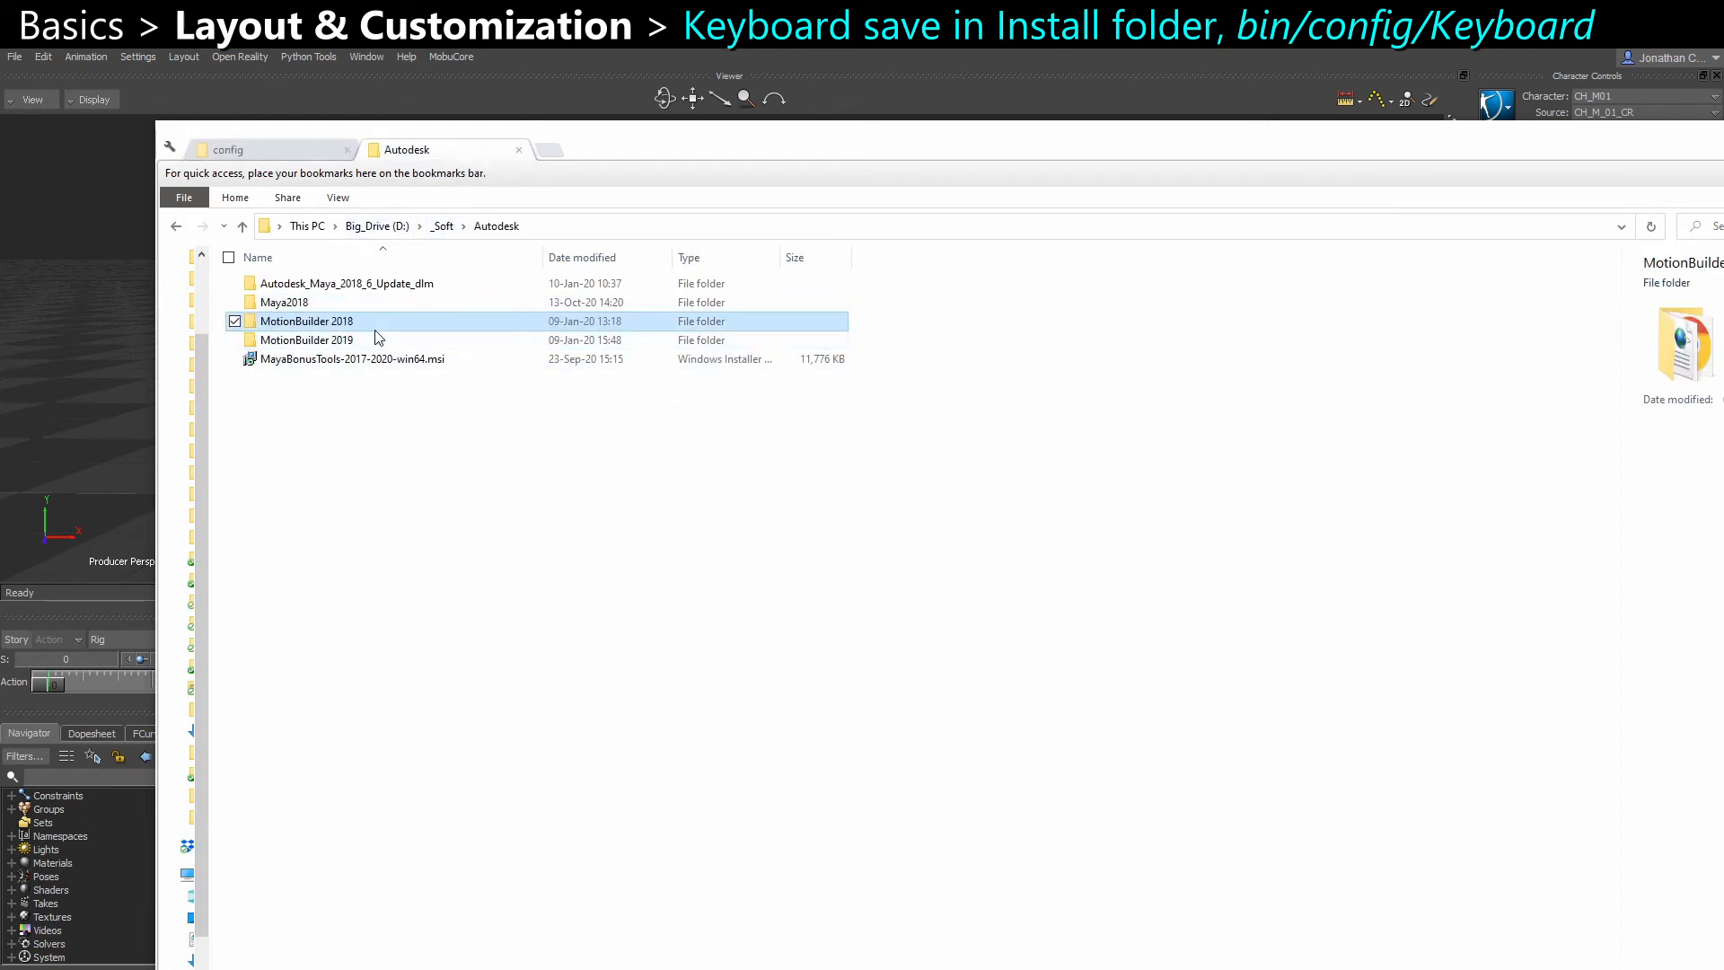
pyautogui.doubleClick(330, 323)
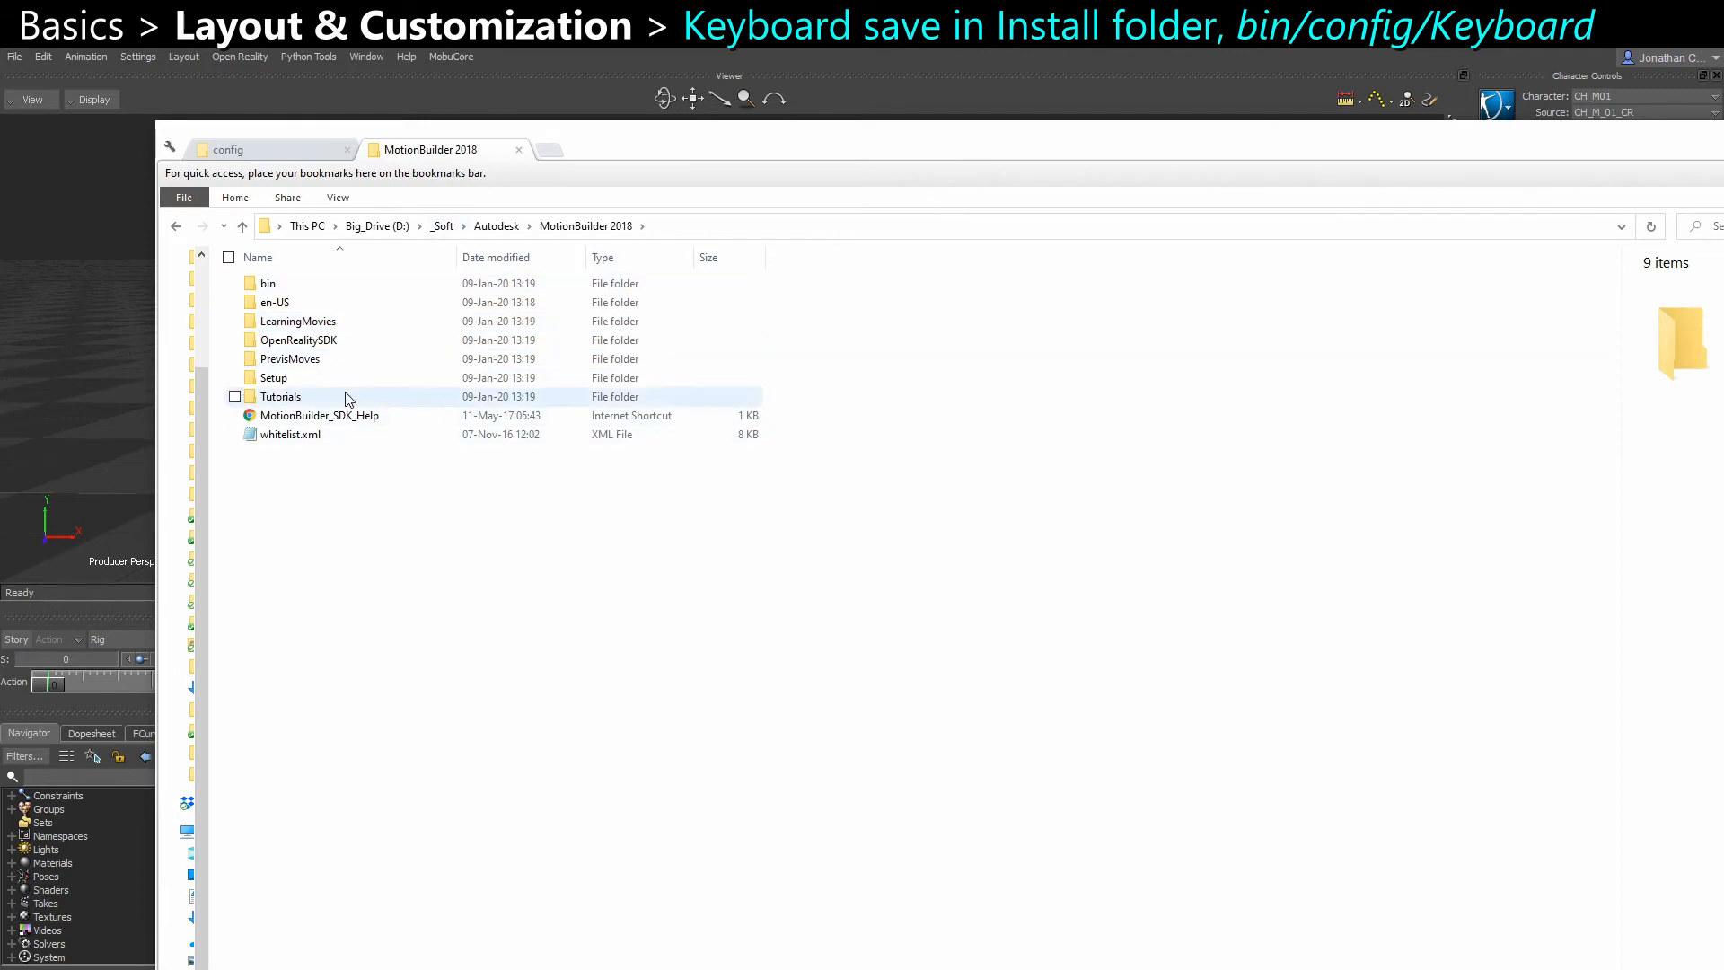
pyautogui.doubleClick(269, 284)
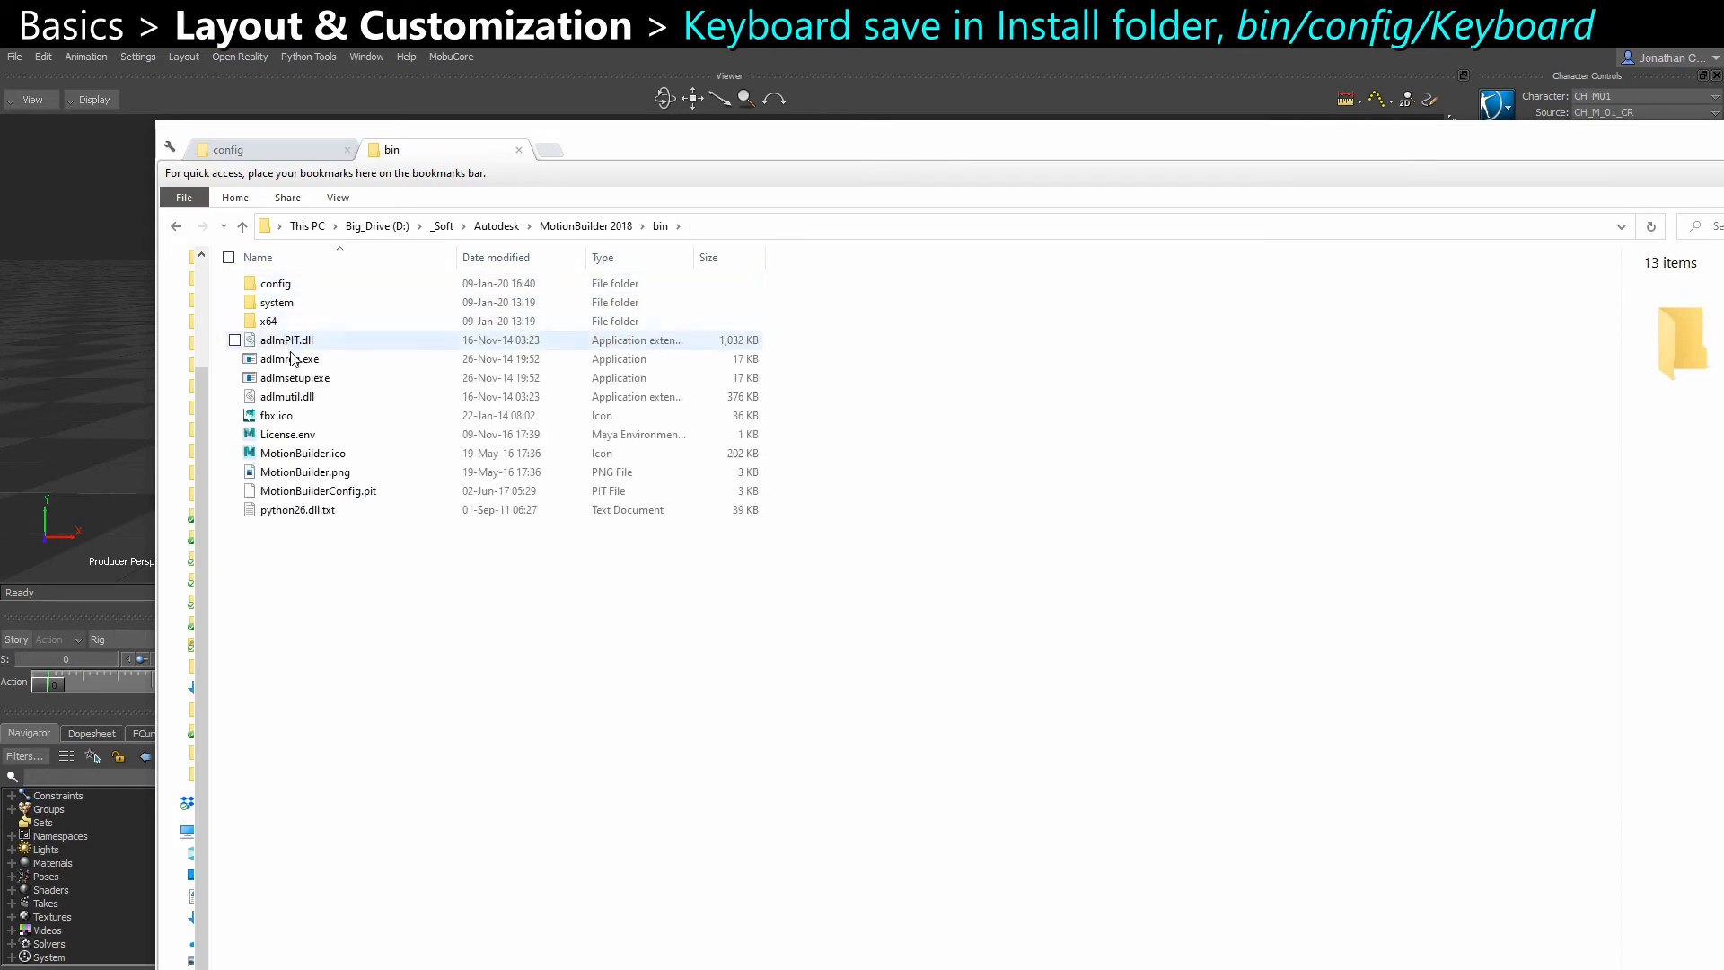
pyautogui.doubleClick(286, 284)
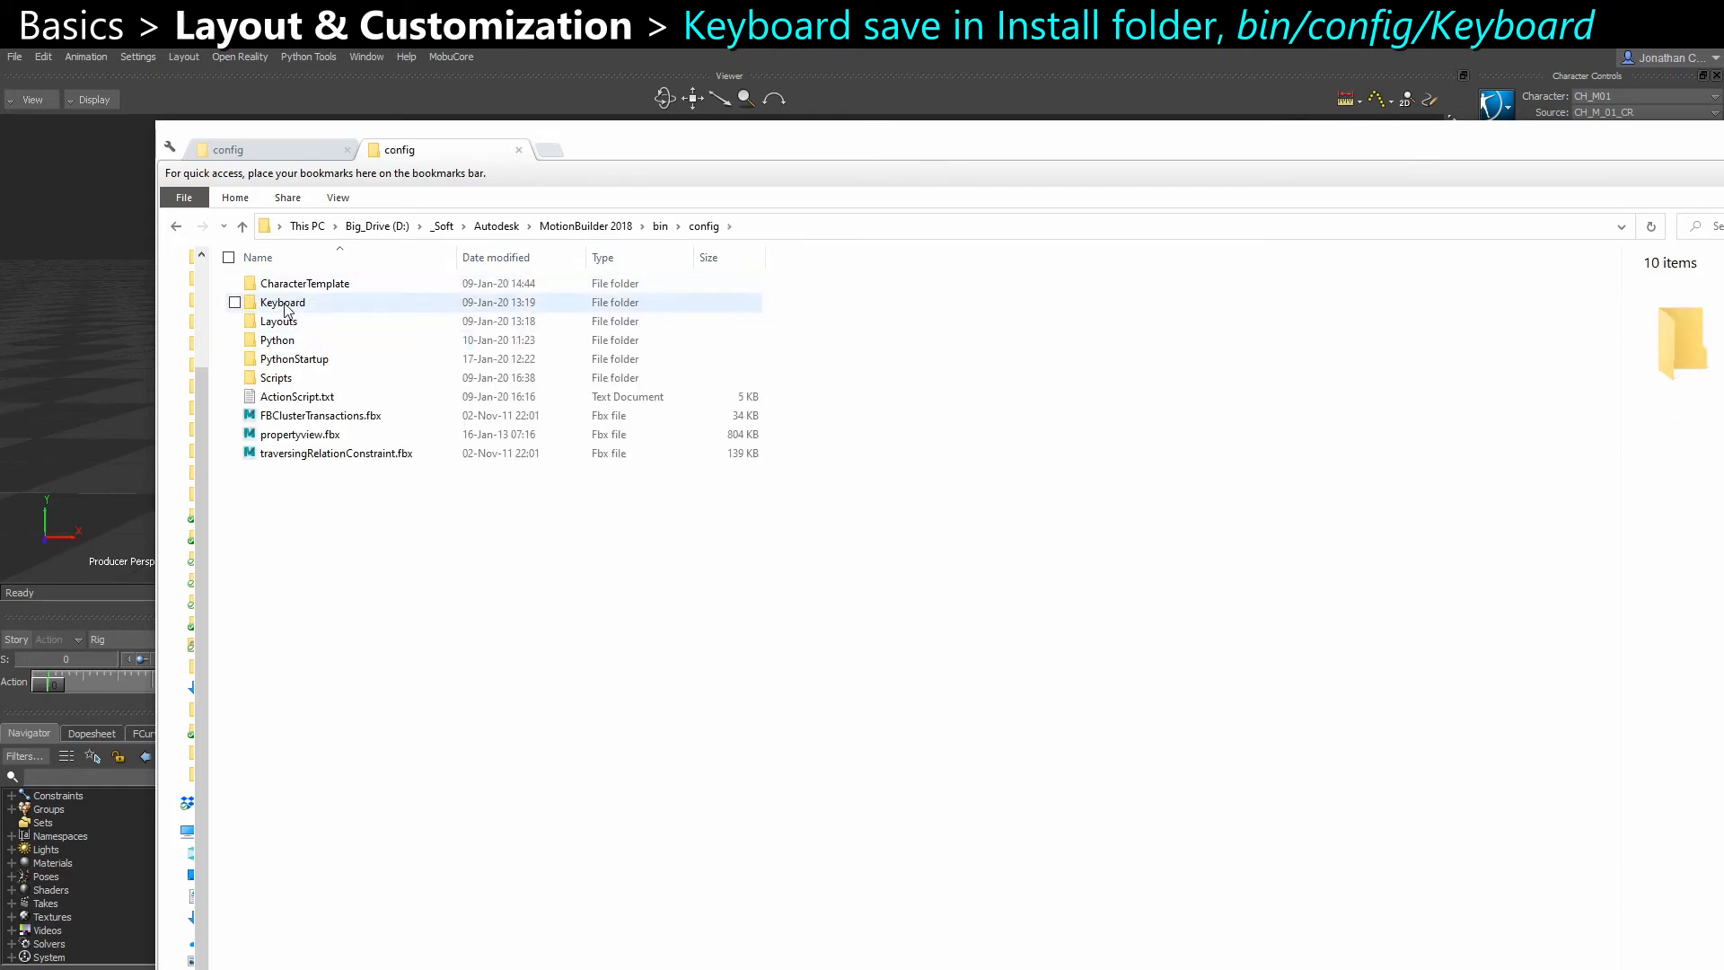
pyautogui.doubleClick(282, 303)
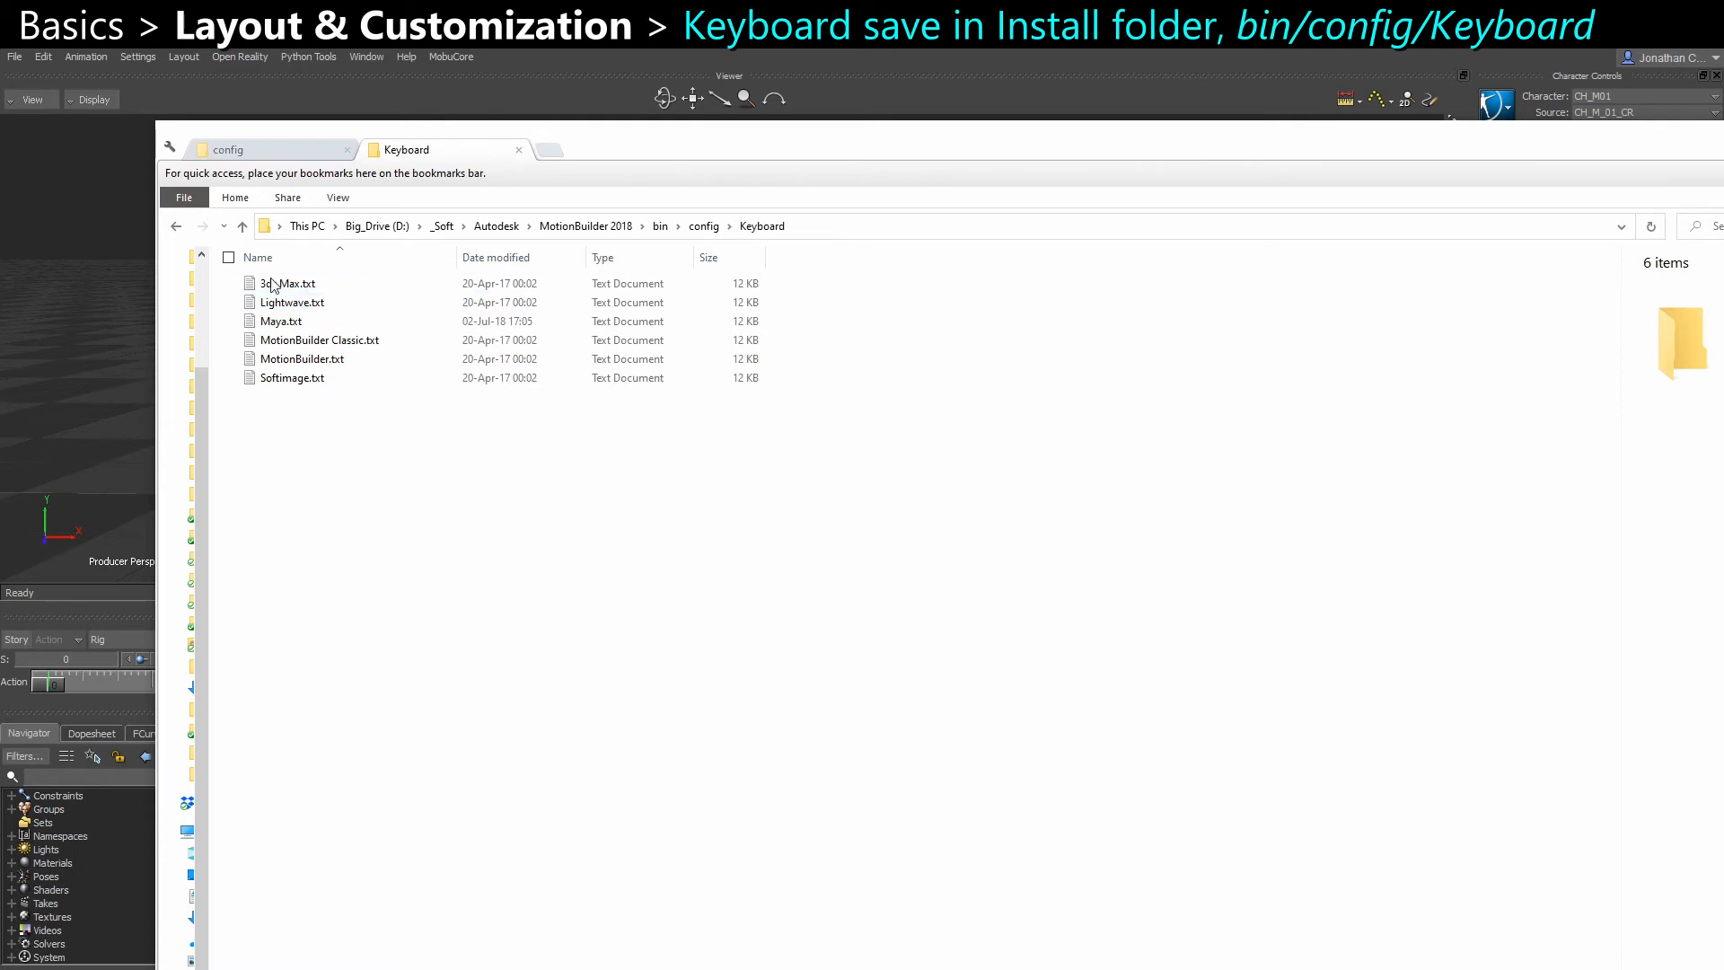
# Switch to MotionBuilder and check the mouse and keyboard options in the Interaction Mode dialog
pyautogui.click(172, 53)
pyautogui.moveTo(148, 62)
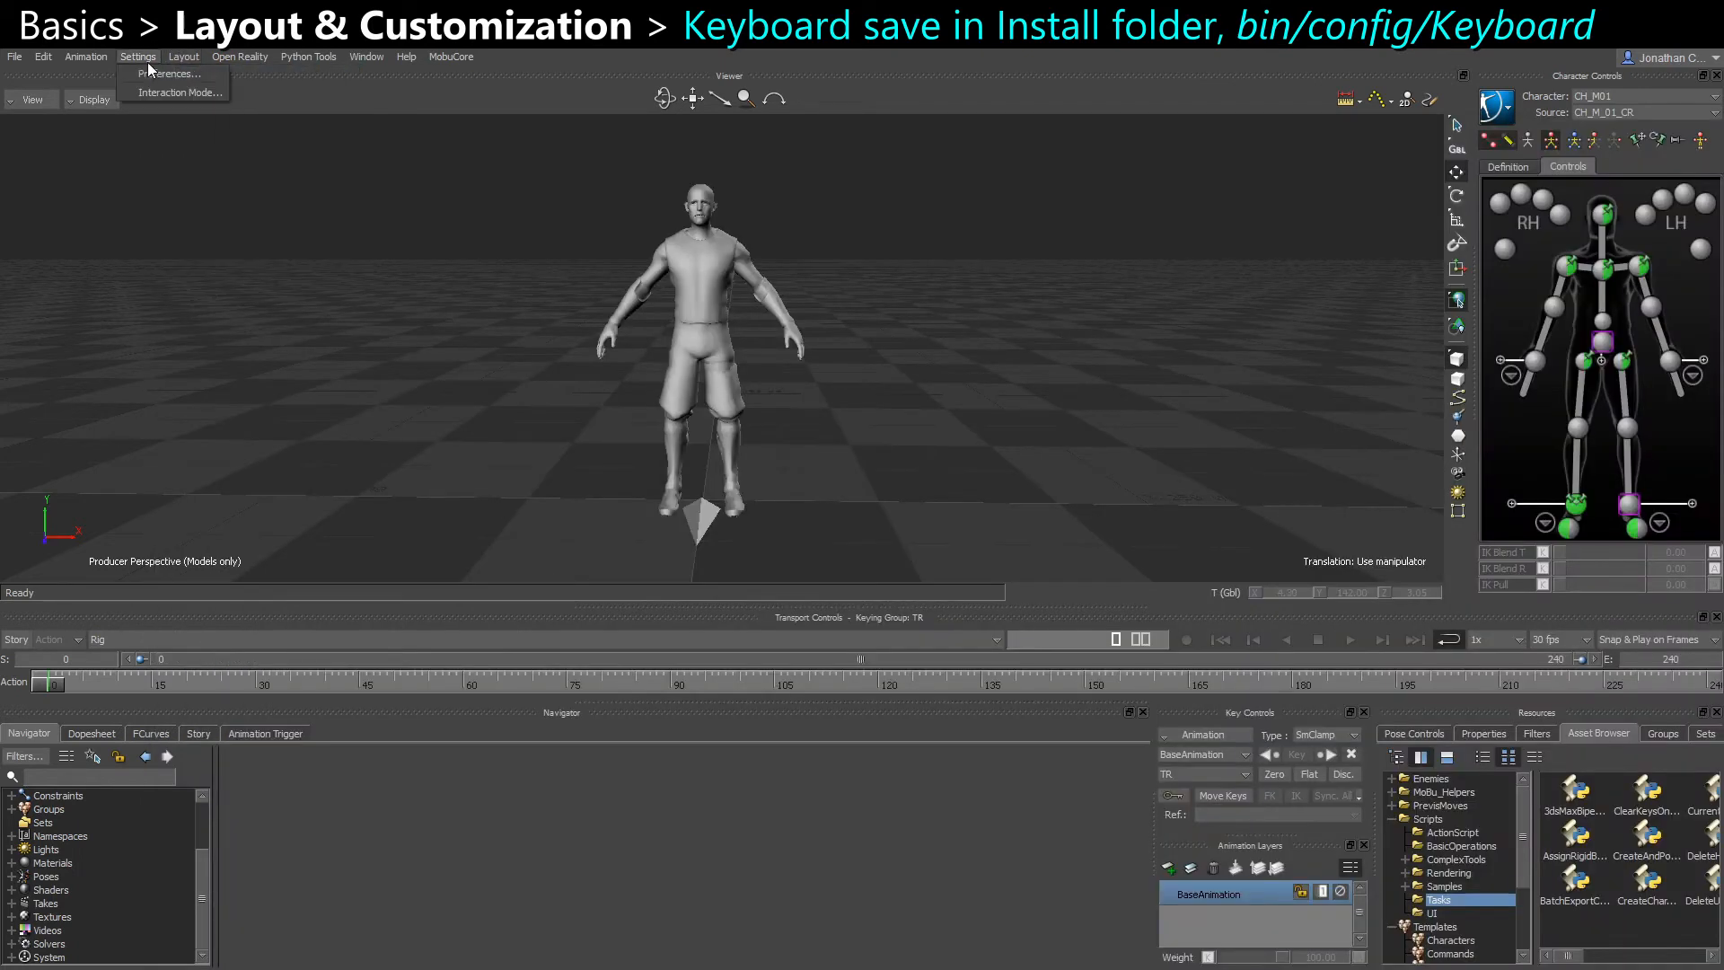
pyautogui.click(167, 91)
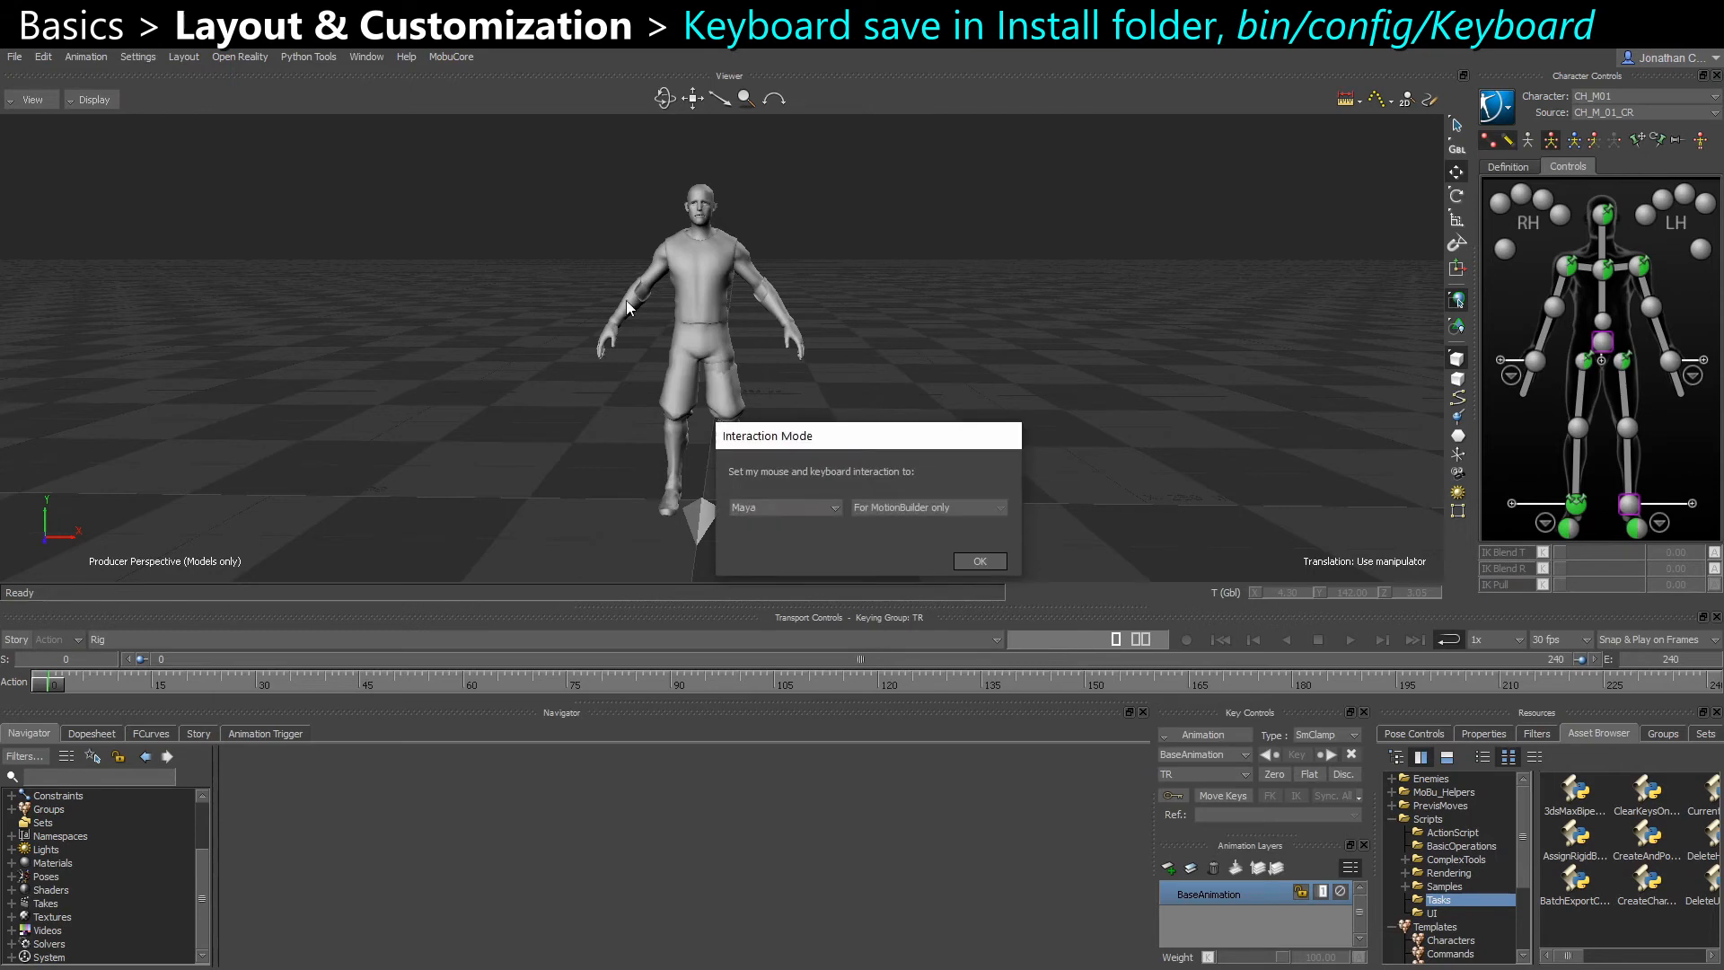
pyautogui.click(783, 504)
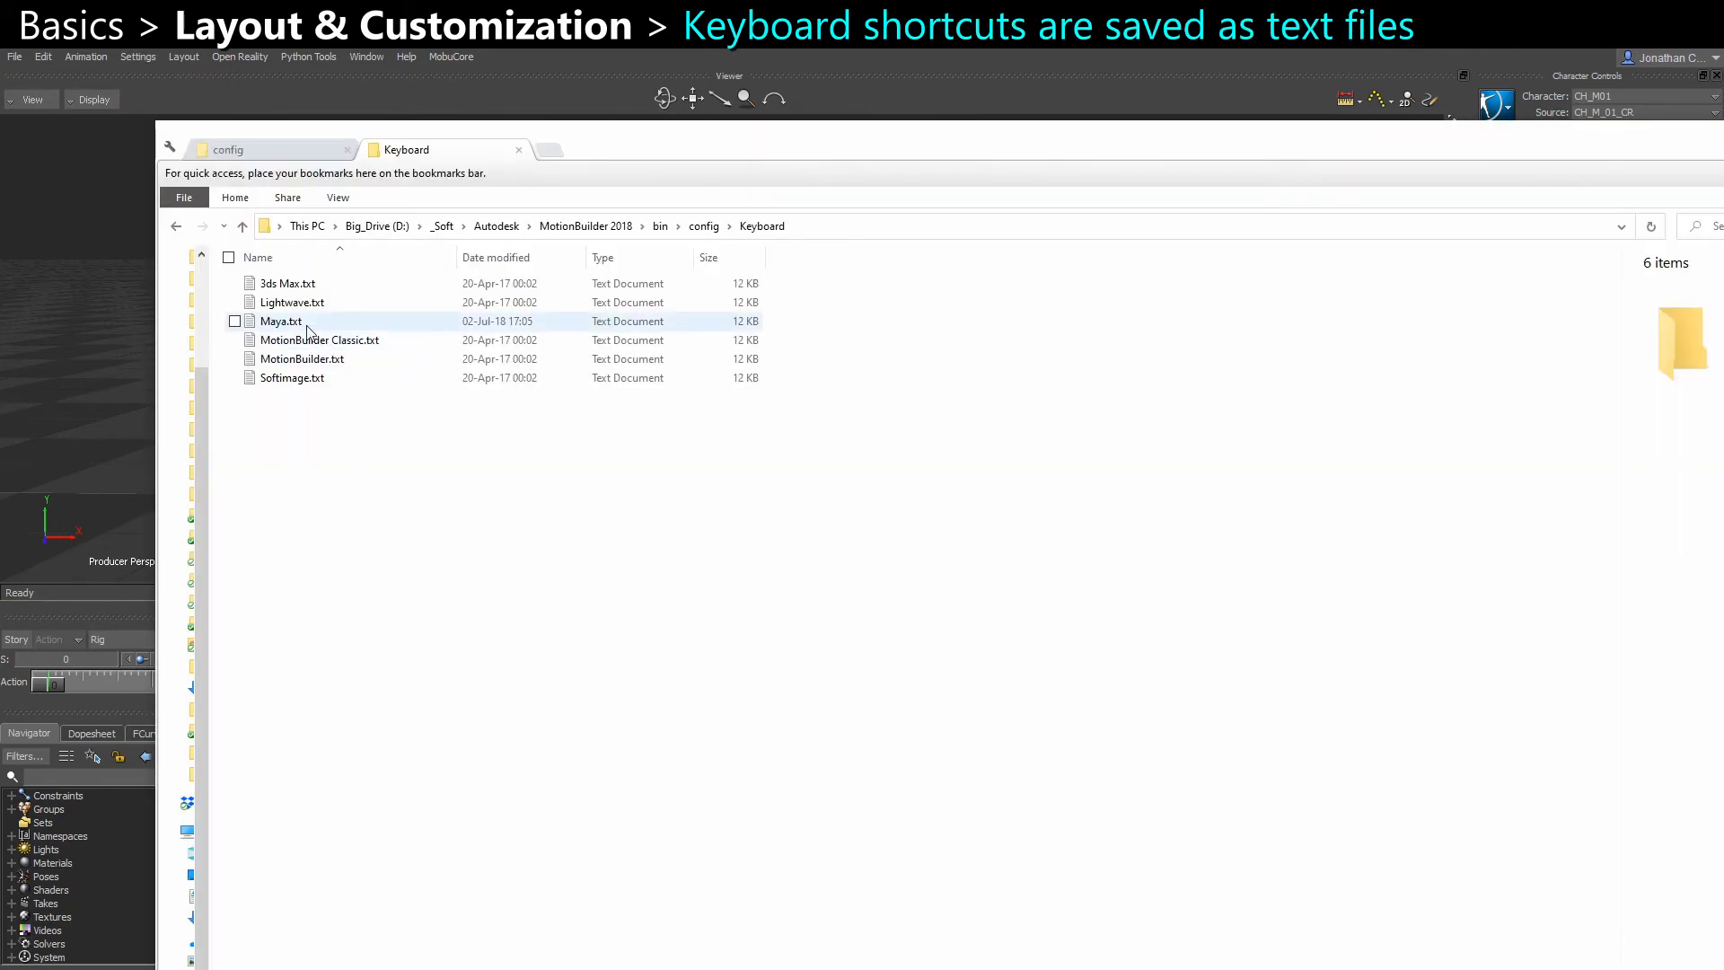
# Return to the Keyboard folder, open Maya.txt in Notepad, and move and enlarge its window
pyautogui.click(307, 328)
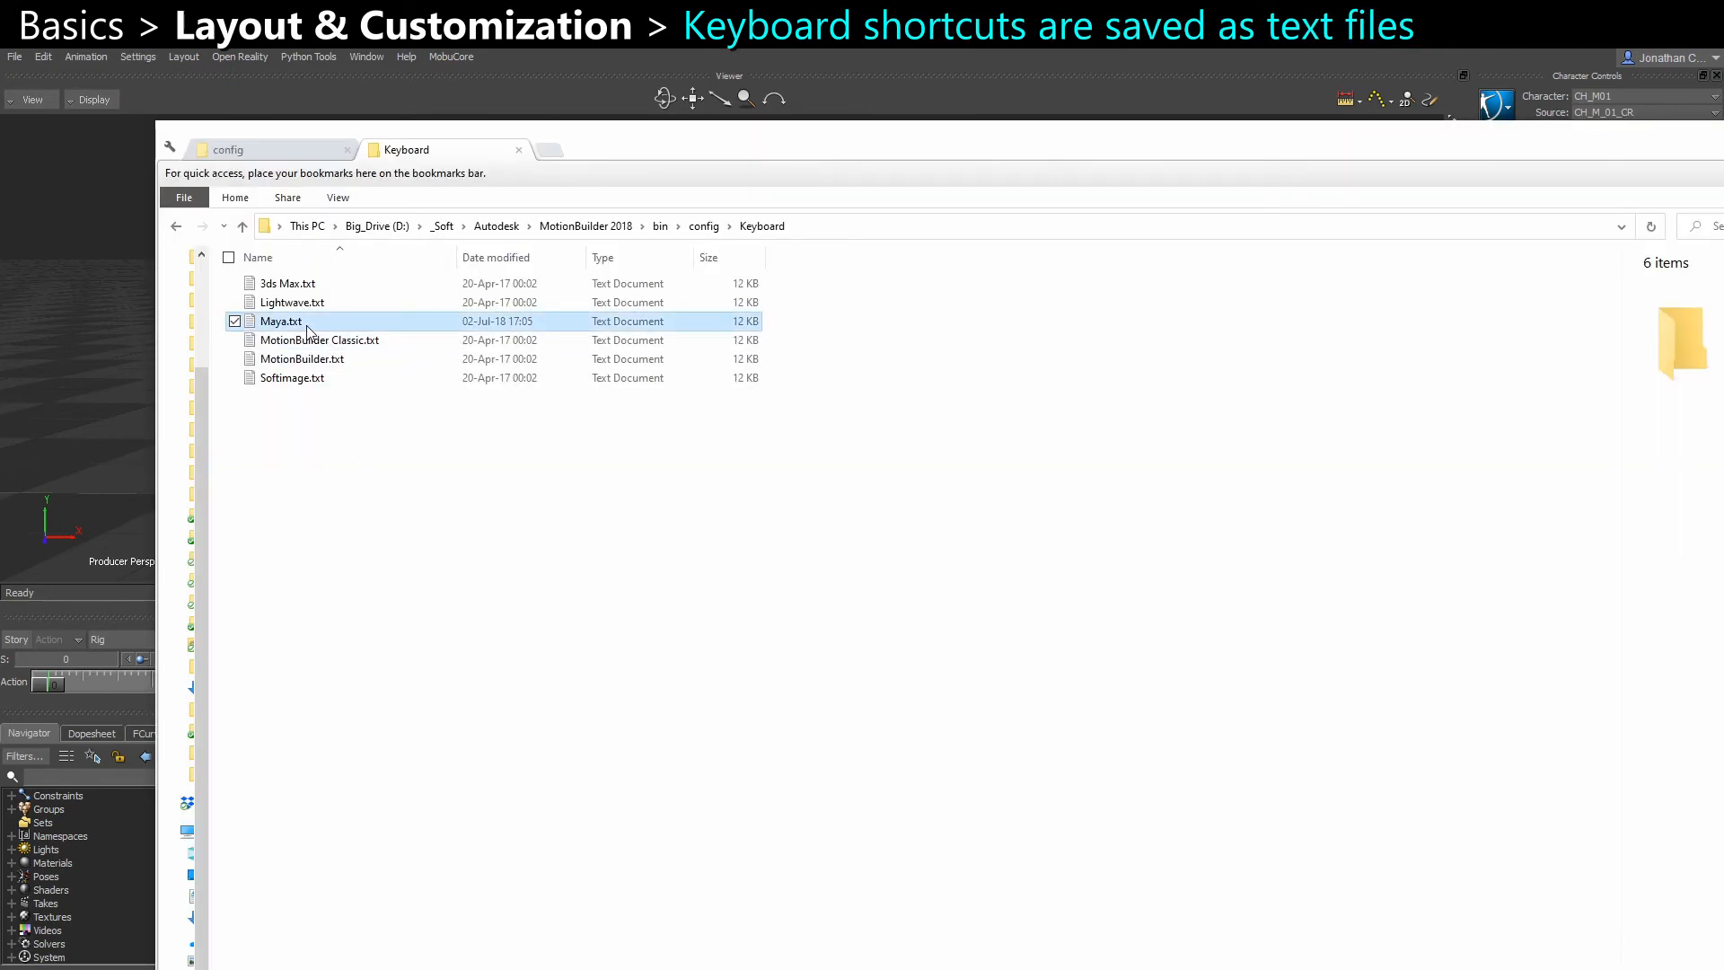
pyautogui.doubleClick(307, 325)
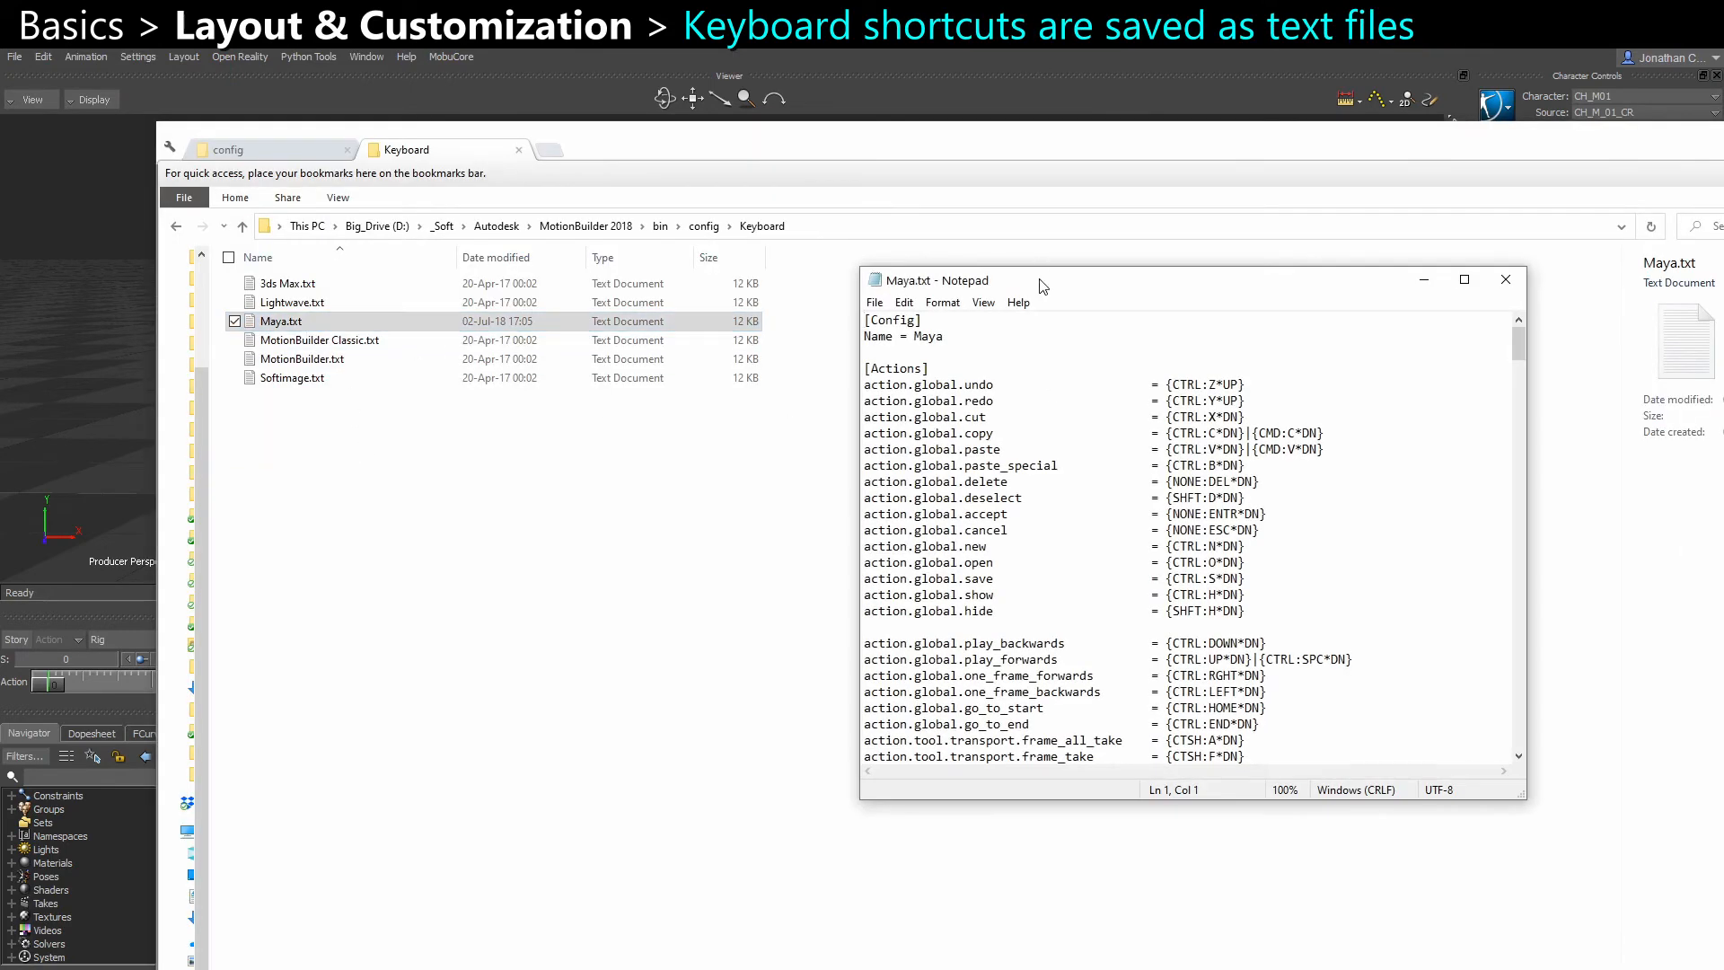
pyautogui.moveTo(1039, 280); pyautogui.dragTo(855, 105)
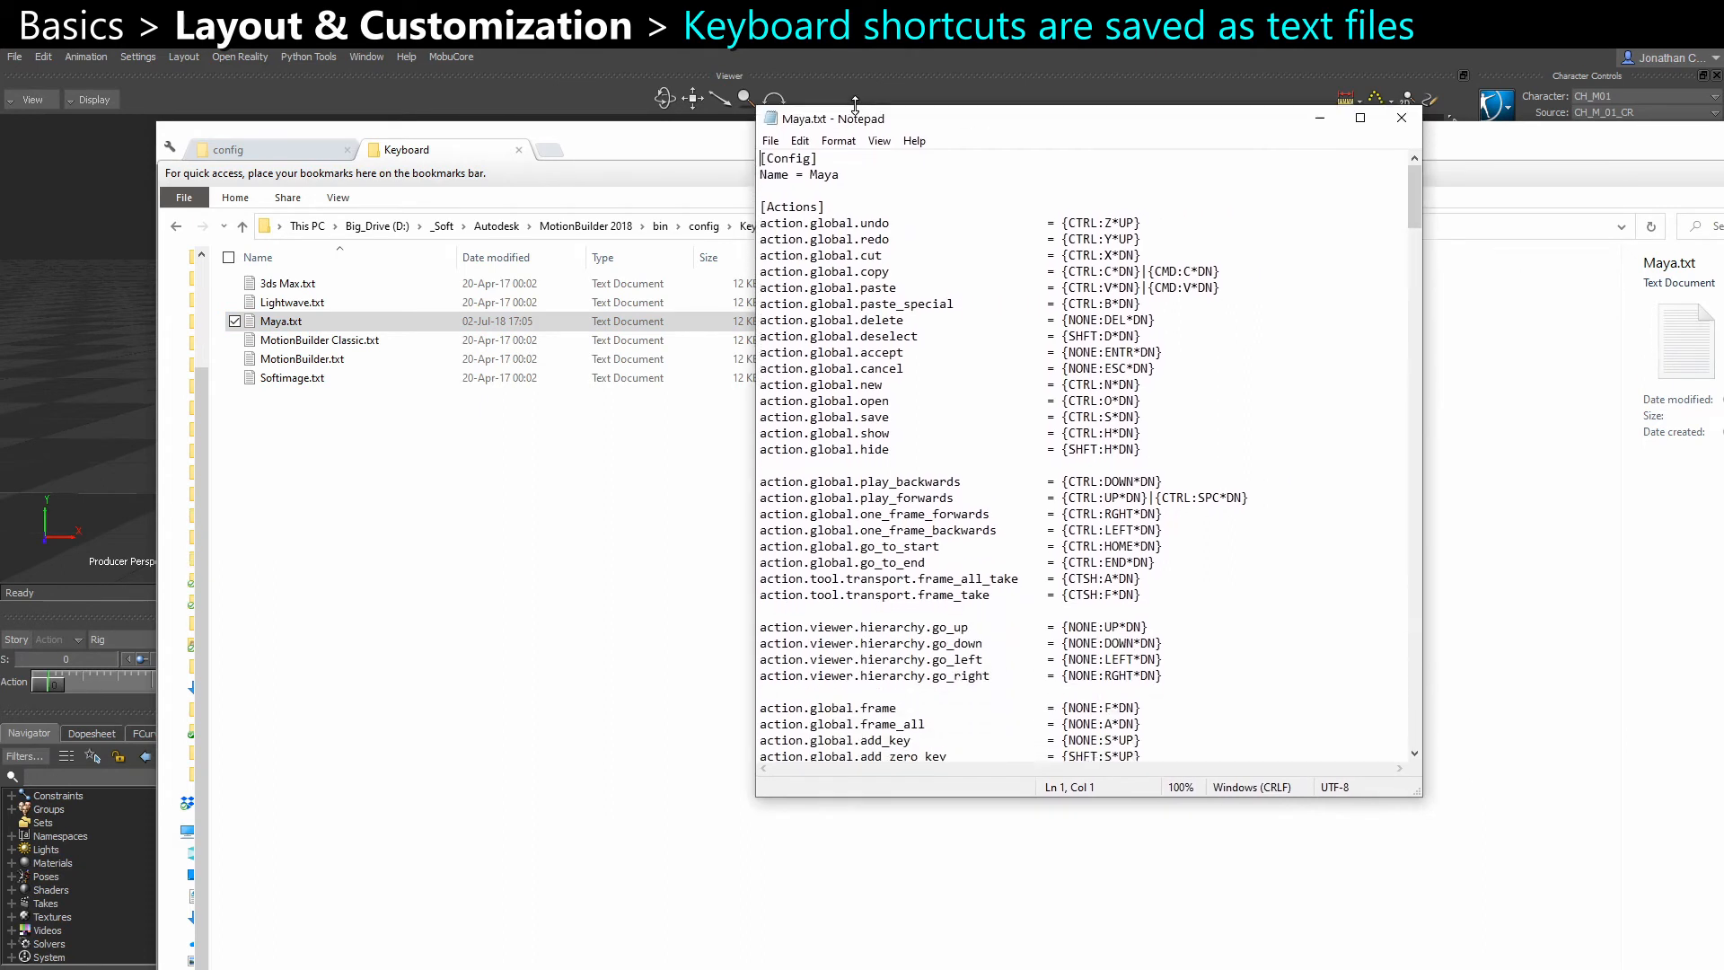
pyautogui.moveTo(753, 181); pyautogui.dragTo(564, 181)
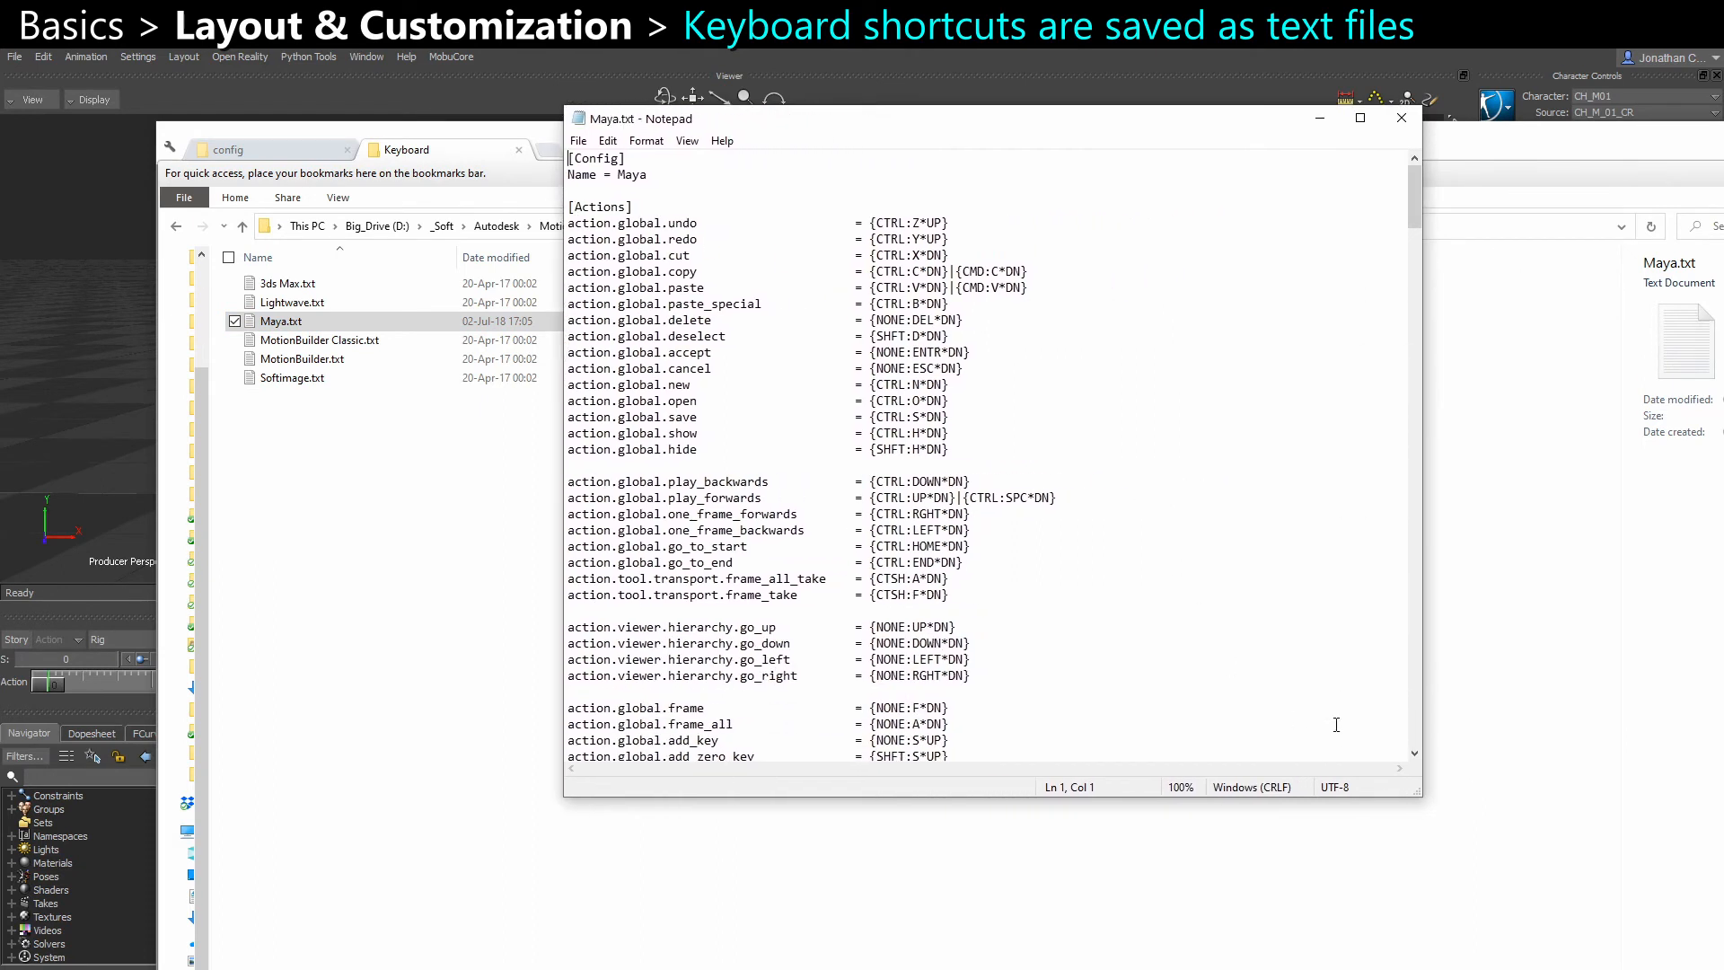
pyautogui.moveTo(1414, 790); pyautogui.dragTo(1571, 925)
# Examine the action names at the start of the Maya.txt shortcut list, such as action.global.undo
pyautogui.scroll(-4, 1021, 607)
pyautogui.scroll(4, 1020, 607)
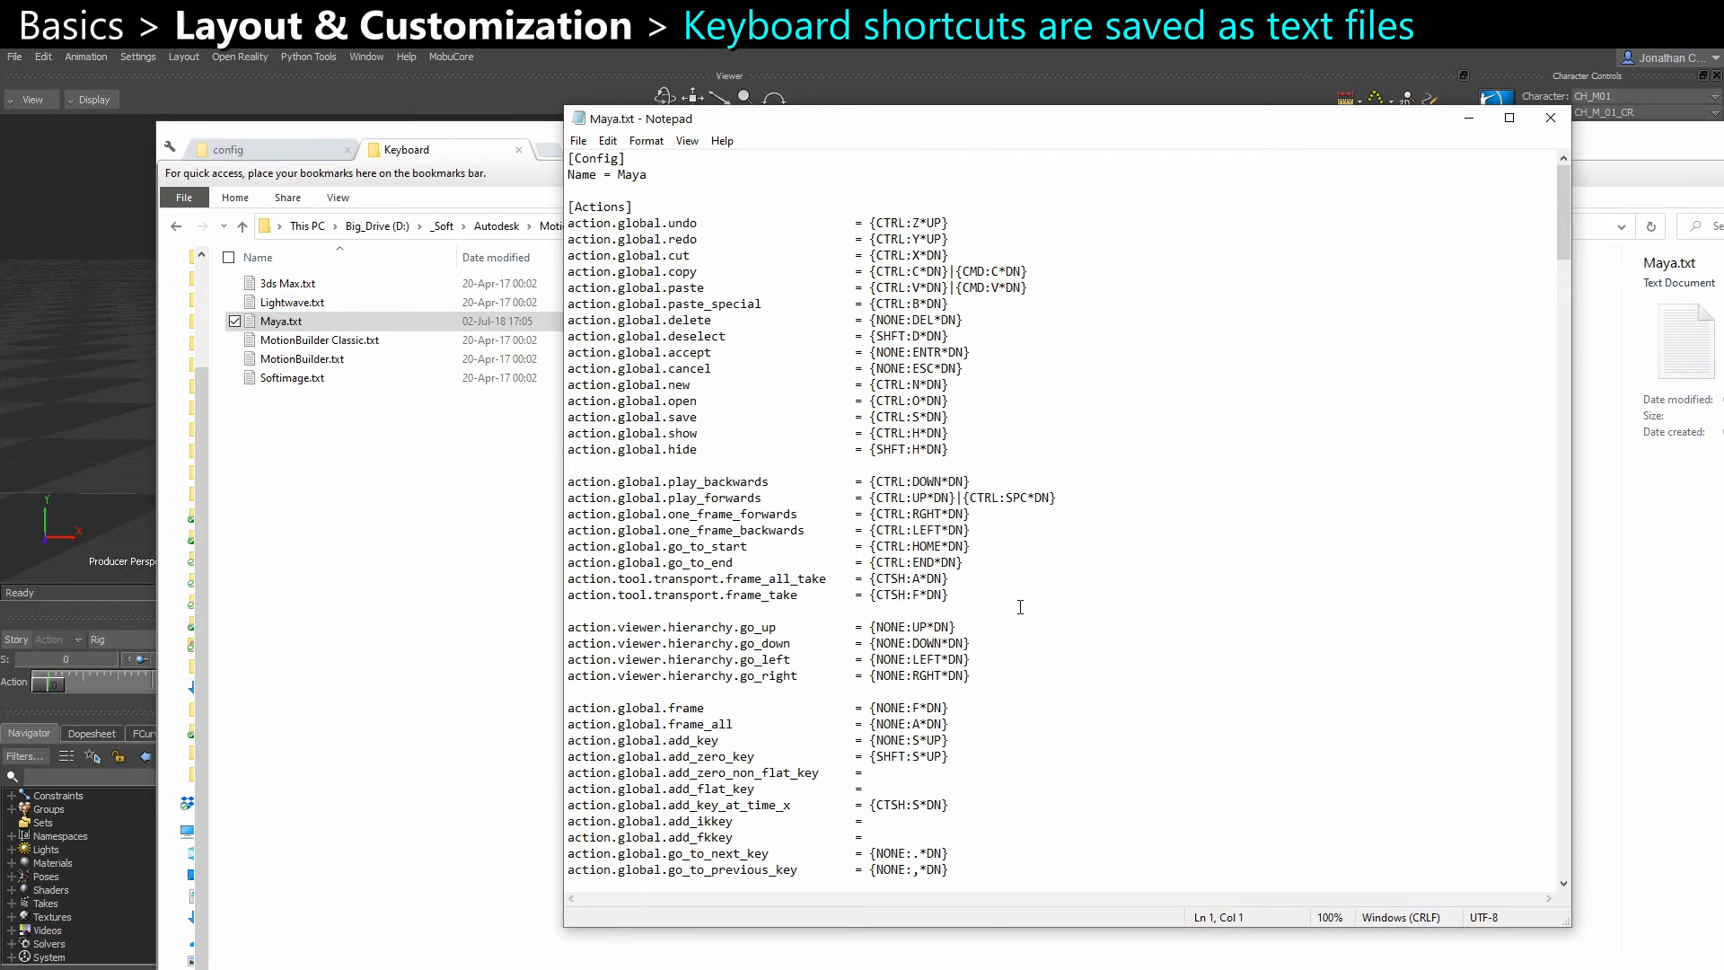
pyautogui.scroll(-2, 658, 287)
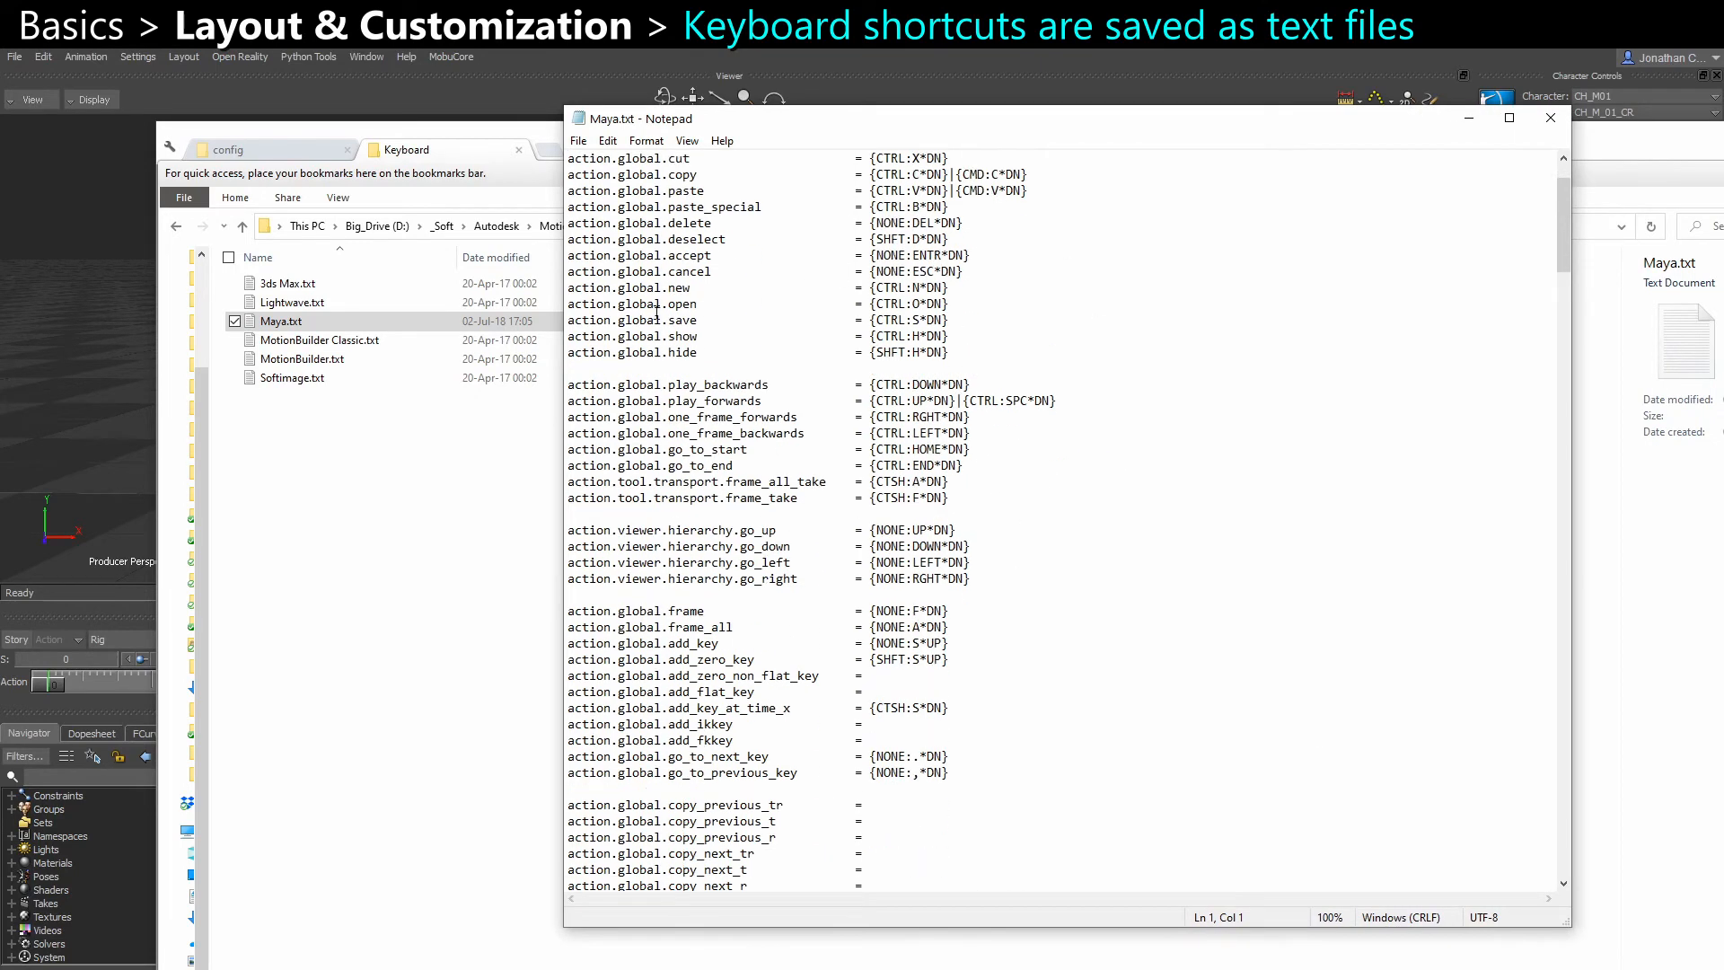
pyautogui.scroll(2, 634, 249)
pyautogui.moveTo(709, 222); pyautogui.dragTo(567, 223)
pyautogui.click(743, 303)
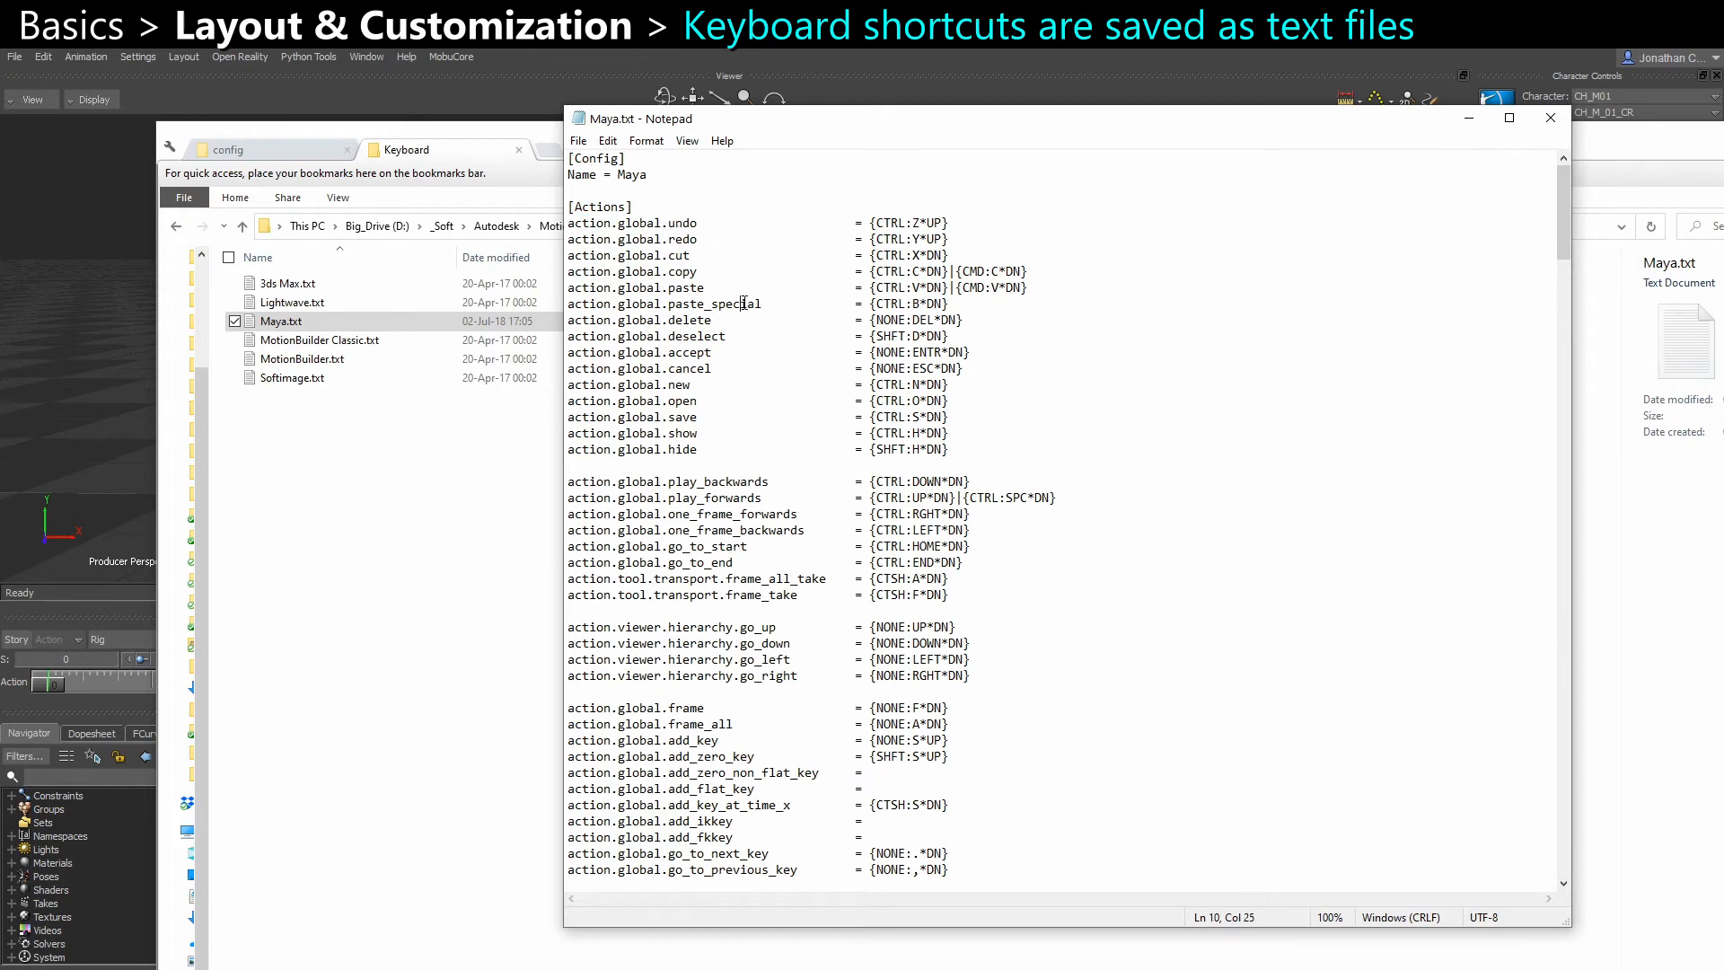
# Examine the shortcut notation in Maya.txt, highlighting the modifier, key and DN/UP parts of the undo, cancel, paste and add_zero_key entries
pyautogui.moveTo(877, 224); pyautogui.dragTo(904, 224)
pyautogui.moveTo(883, 368); pyautogui.dragTo(897, 368)
pyautogui.click(928, 288)
pyautogui.moveTo(935, 288); pyautogui.dragTo(931, 290)
pyautogui.scroll(-2, 943, 660)
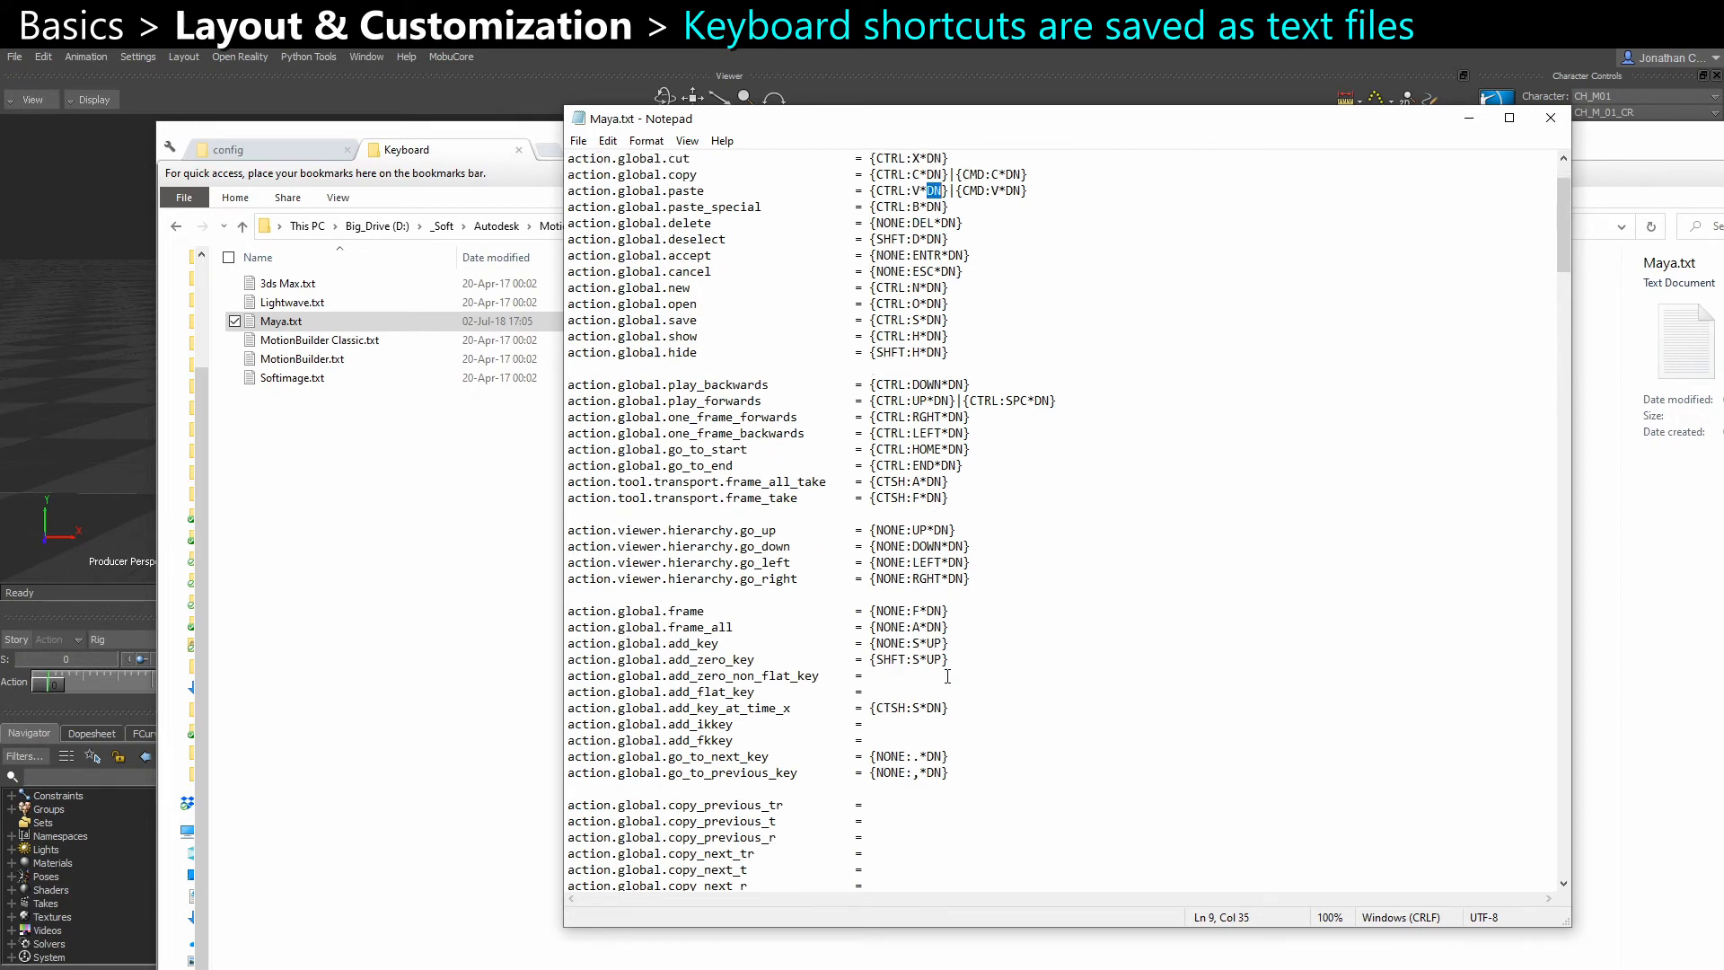
pyautogui.doubleClick(935, 661)
# Look through the camera, display toggle, manipulator and shading shortcuts further down in Maya.txt
pyautogui.scroll(-20, 807, 613)
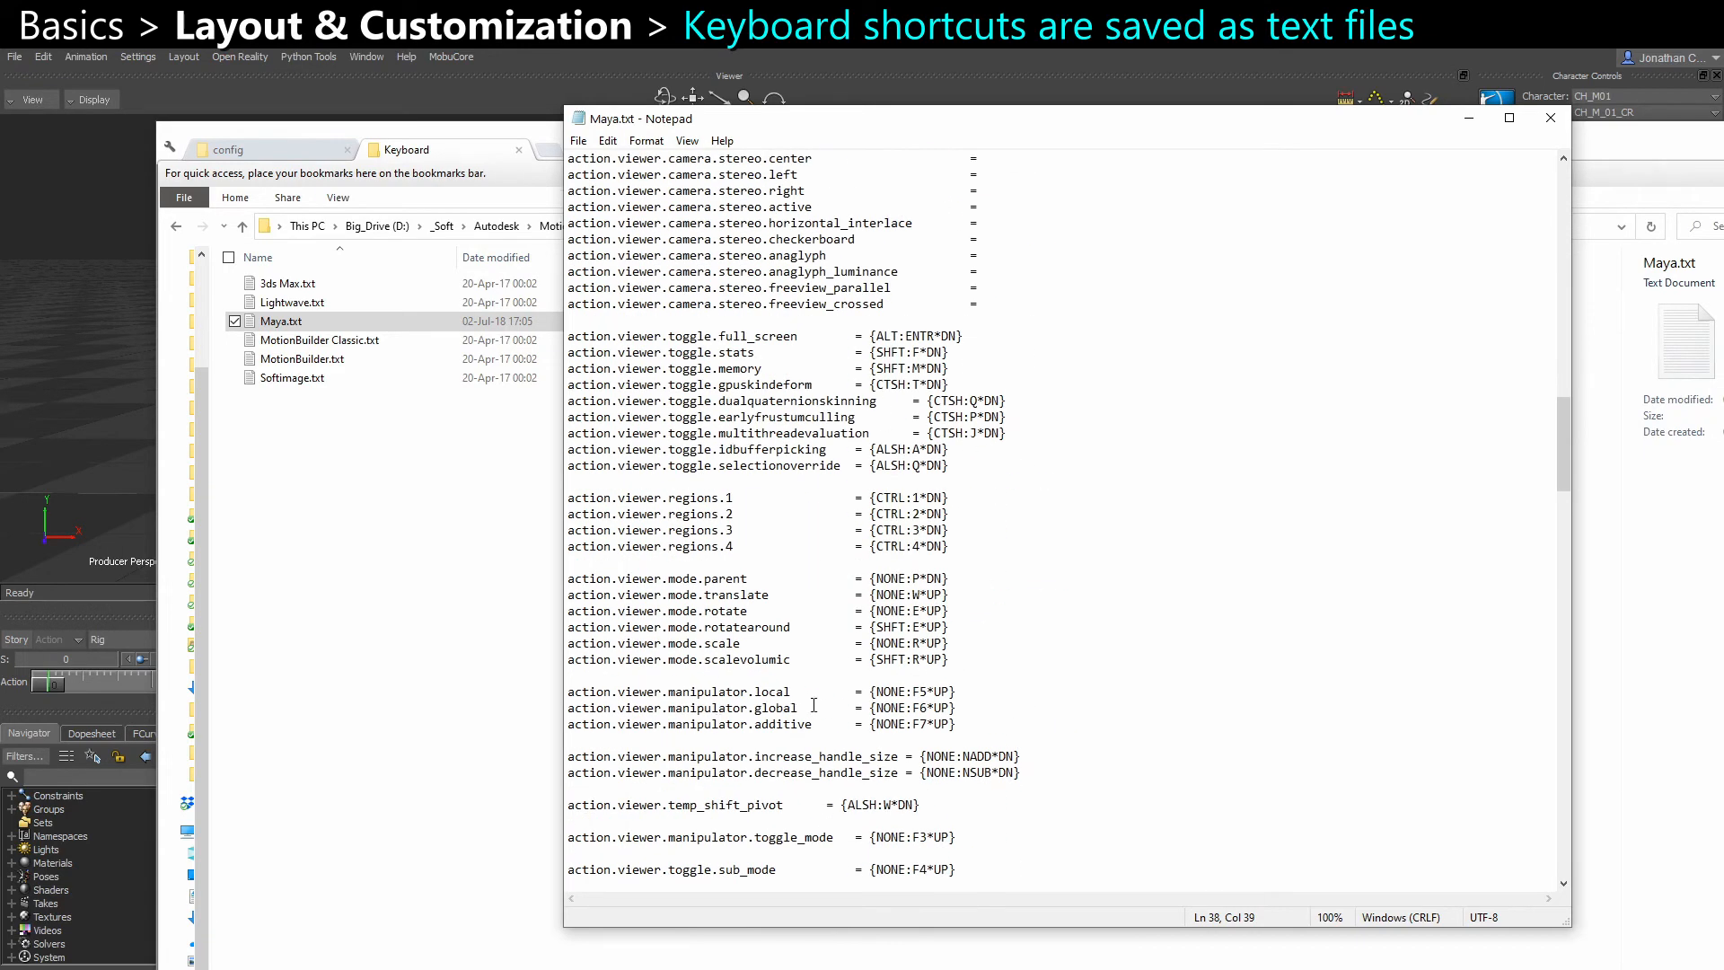
pyautogui.scroll(7, 785, 406)
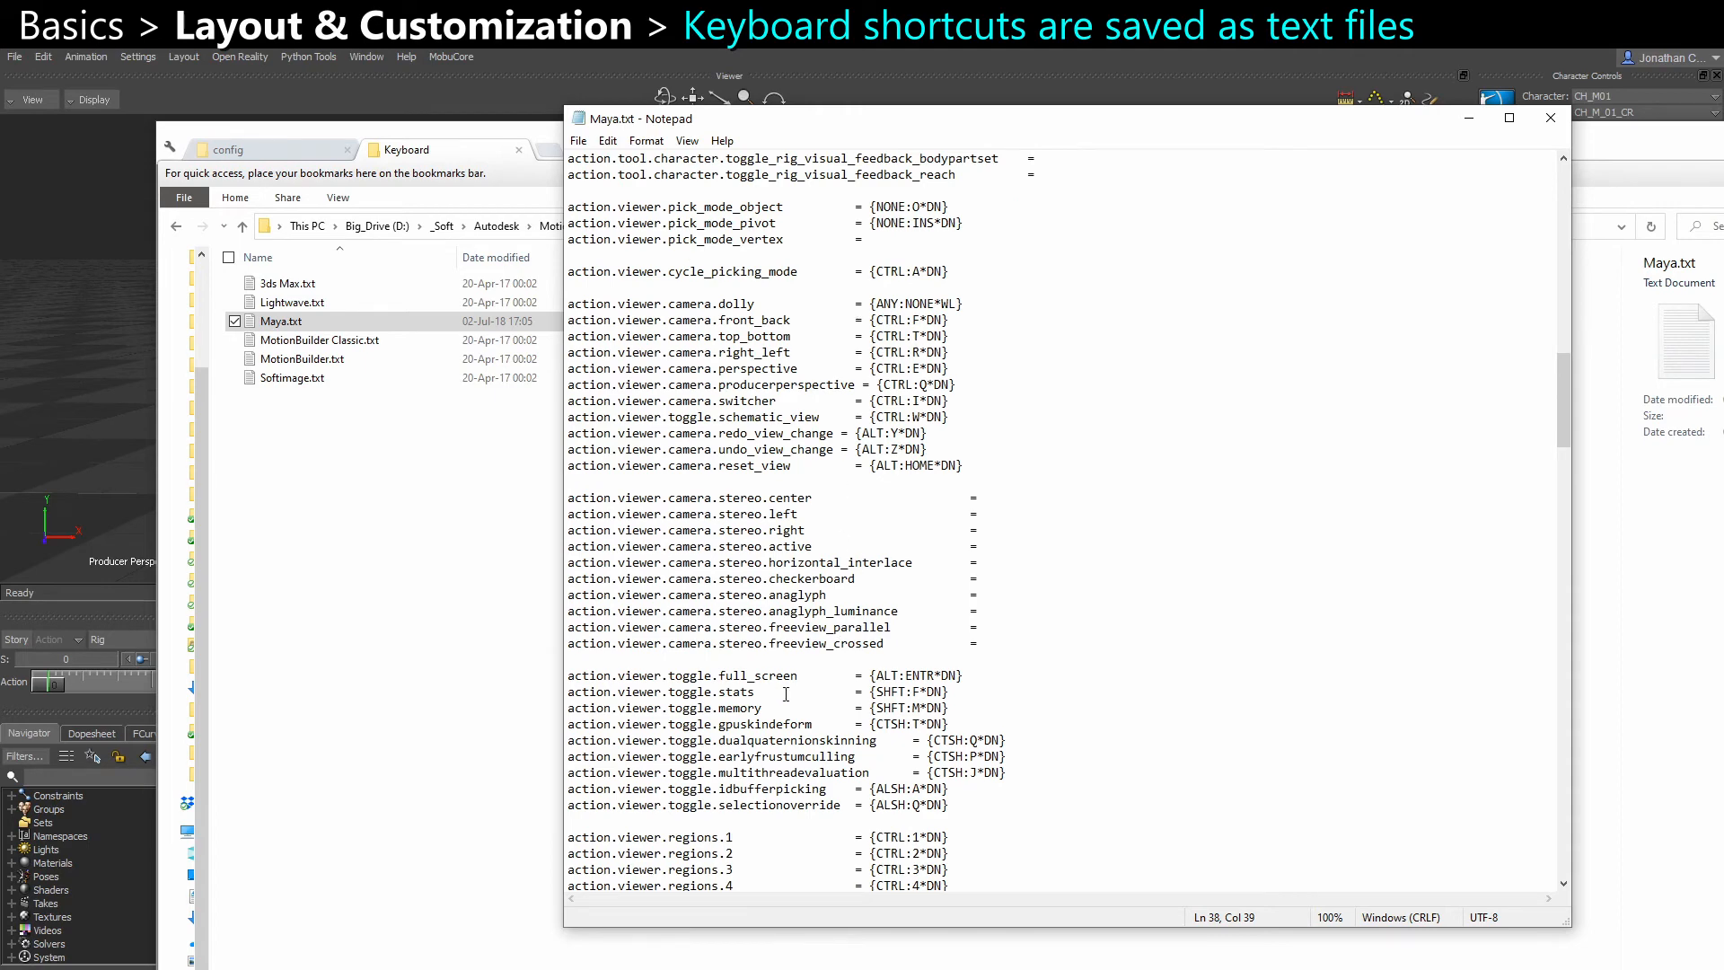
pyautogui.scroll(-13, 785, 693)
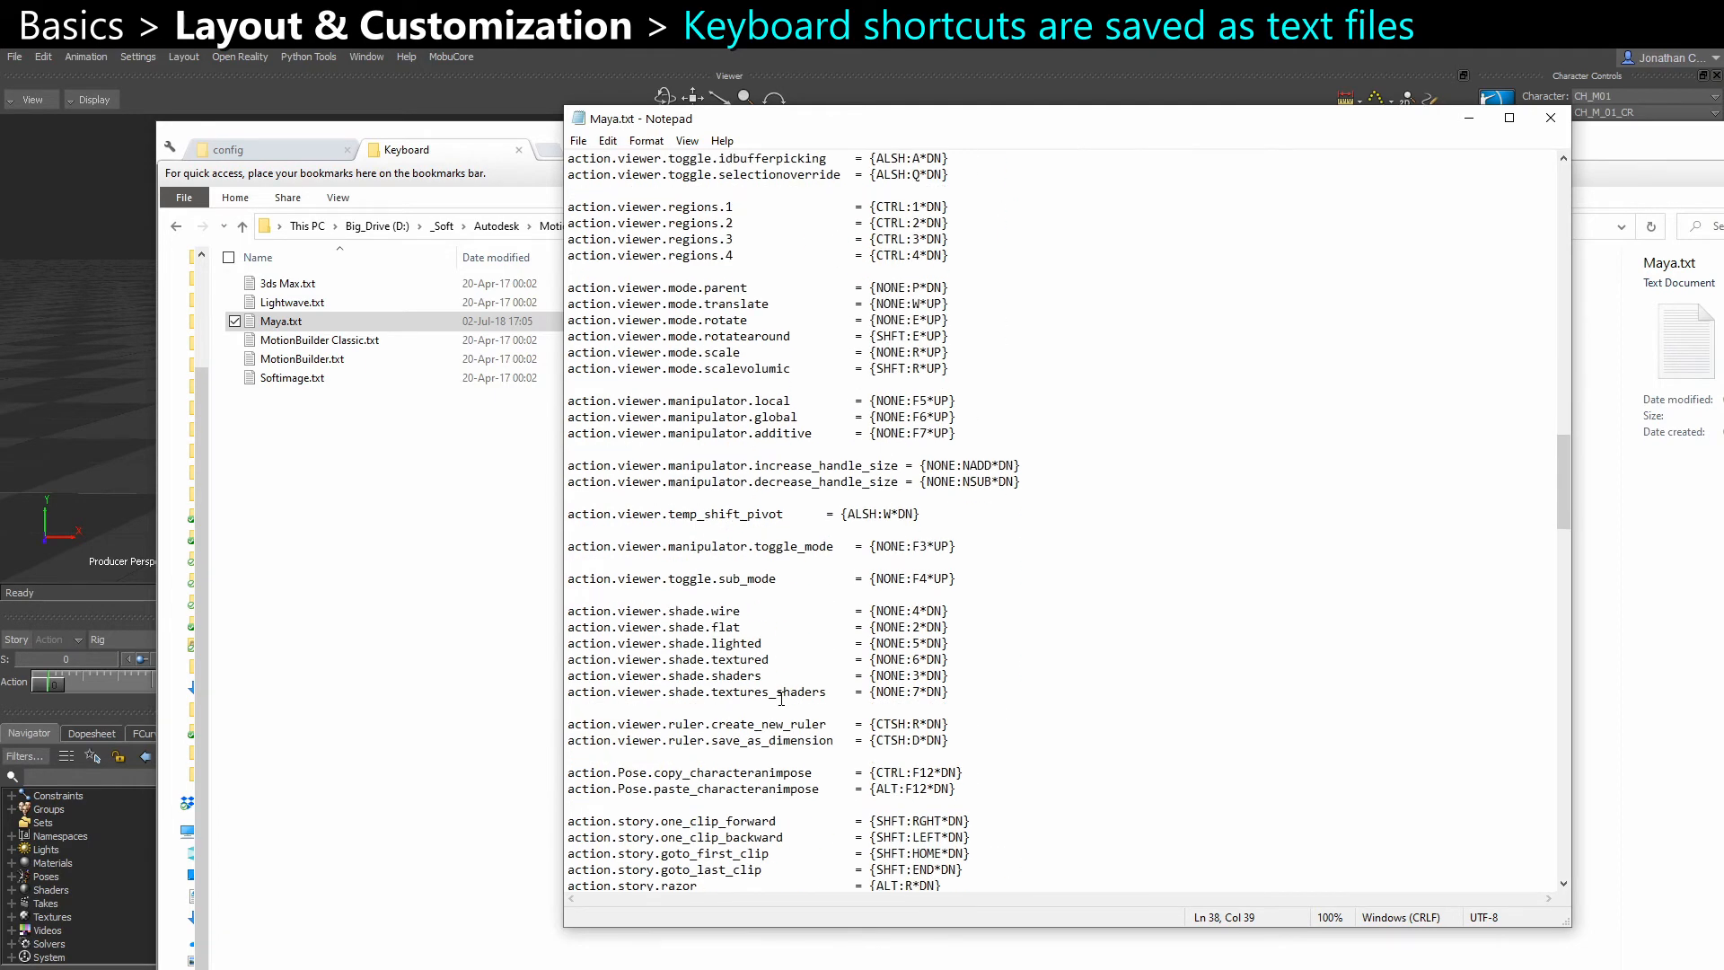
# Look through the story, F-curve and numbered script shortcut entries further down in Maya.txt
pyautogui.scroll(-14, 781, 698)
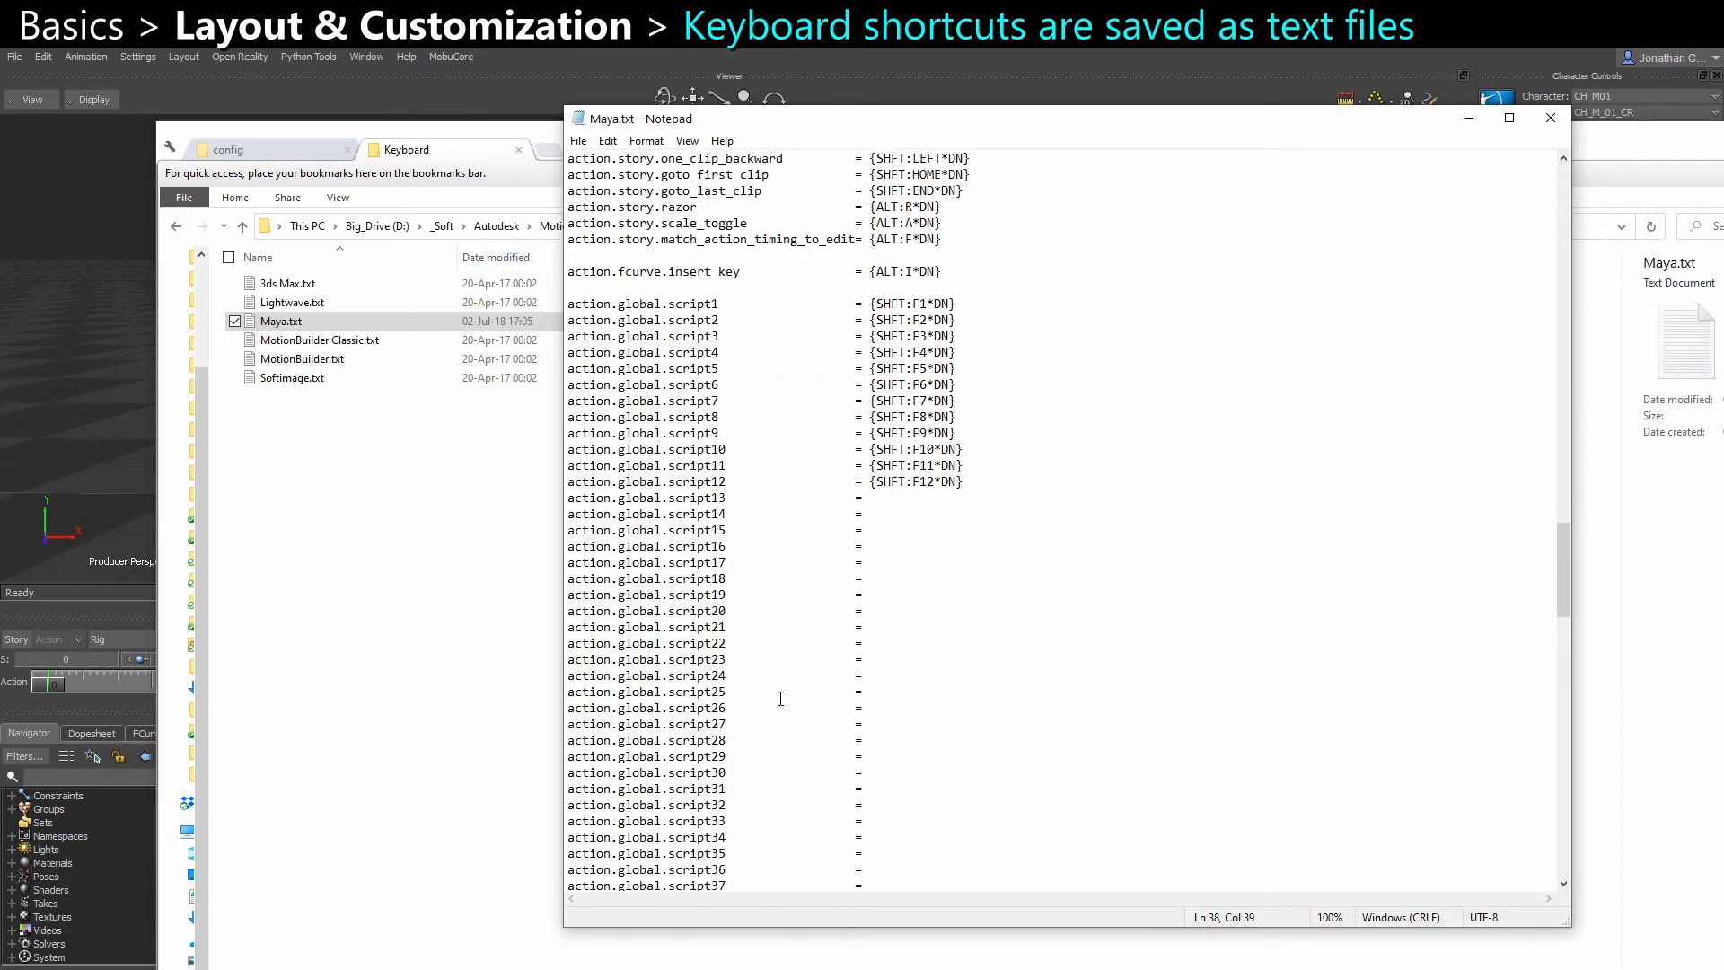
pyautogui.scroll(5, 780, 698)
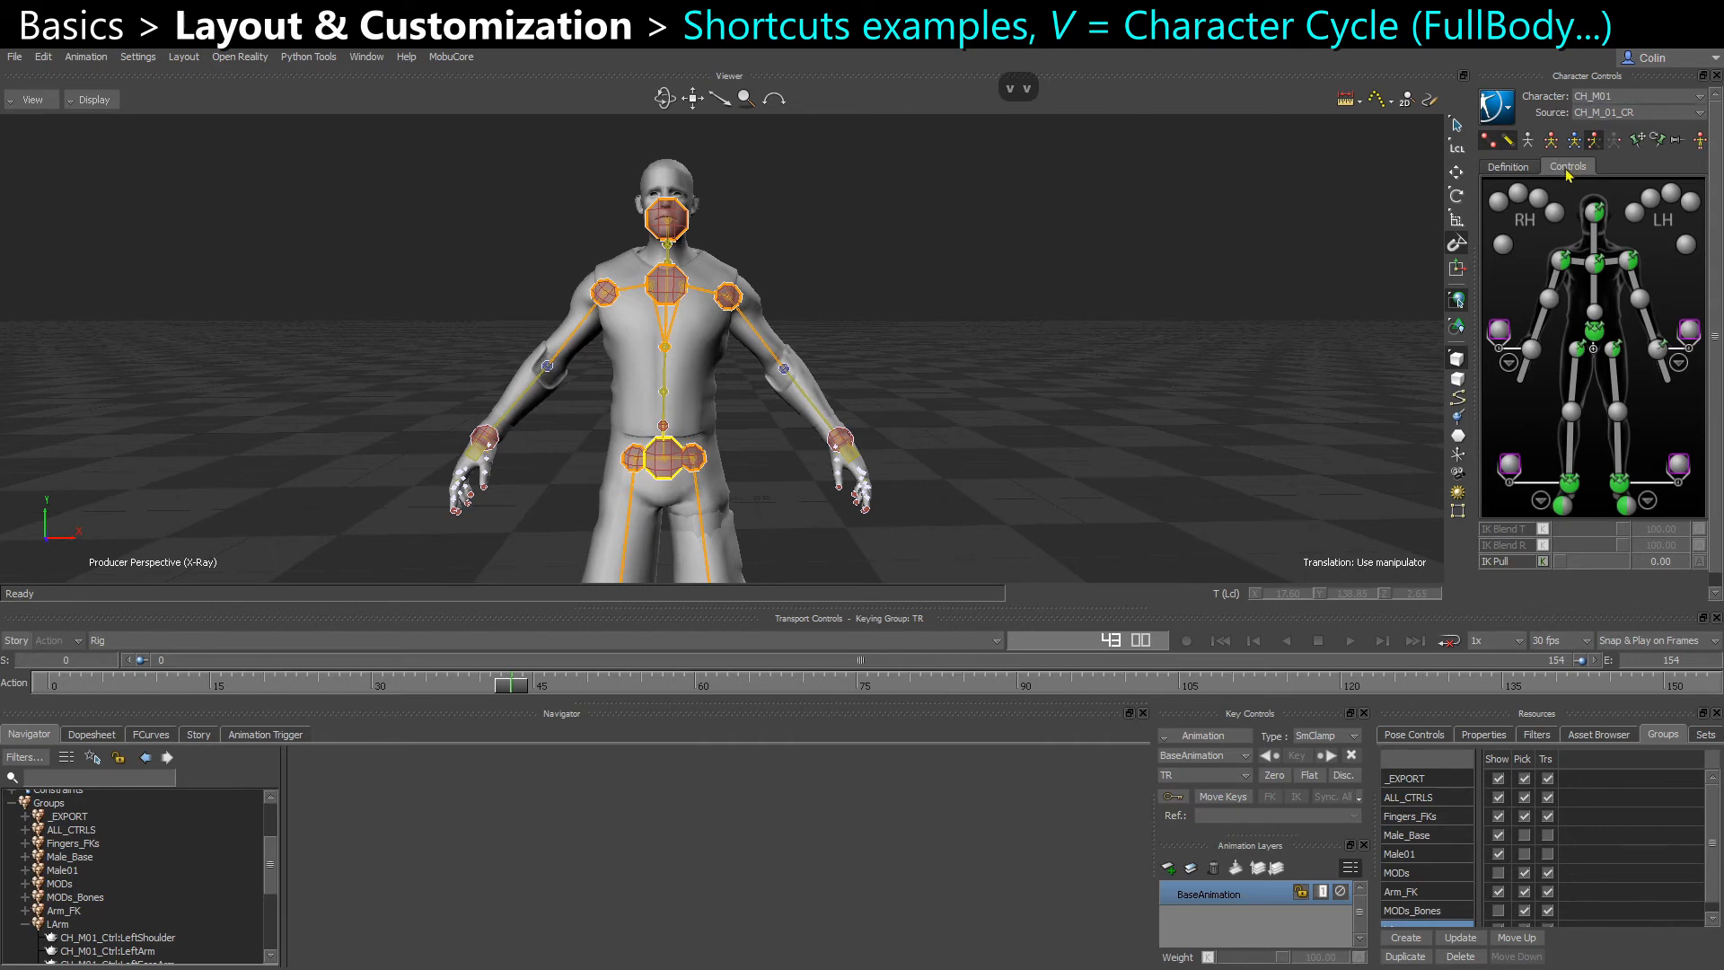
# Switch to MotionBuilder and cycle the CH_M01 character's keying group repeatedly through its modes, including Full Body
pyautogui.press('v')
pyautogui.press('v')
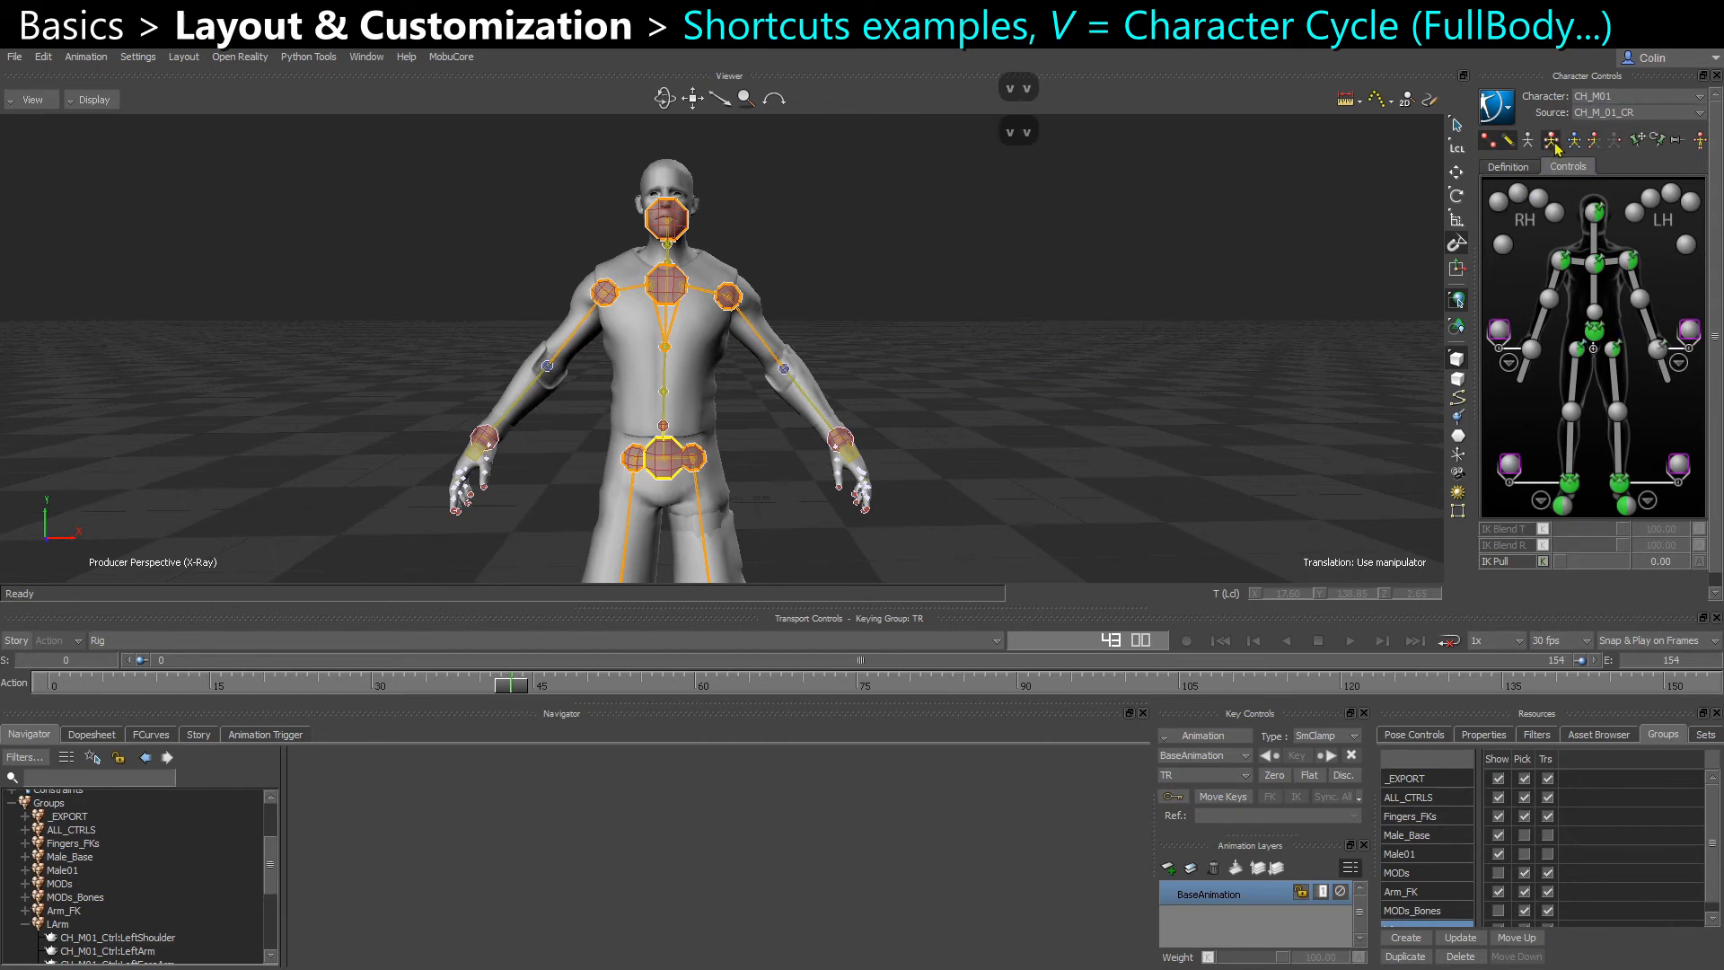
pyautogui.press('v')
pyautogui.press('v')
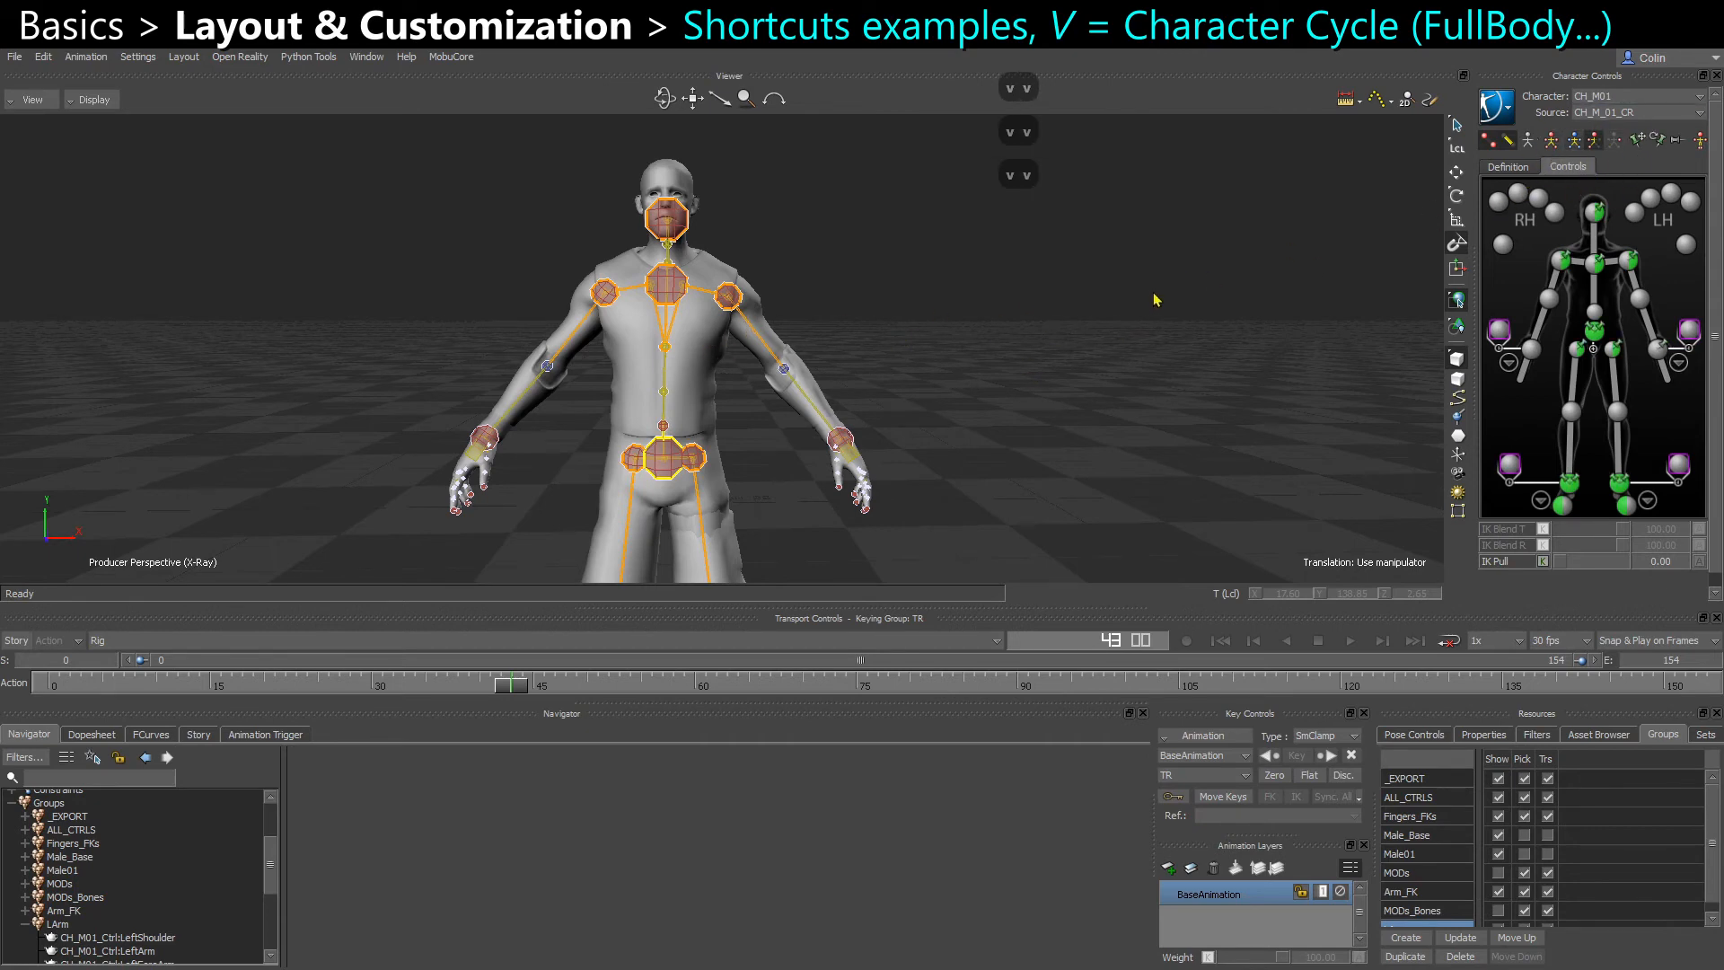
pyautogui.press('v')
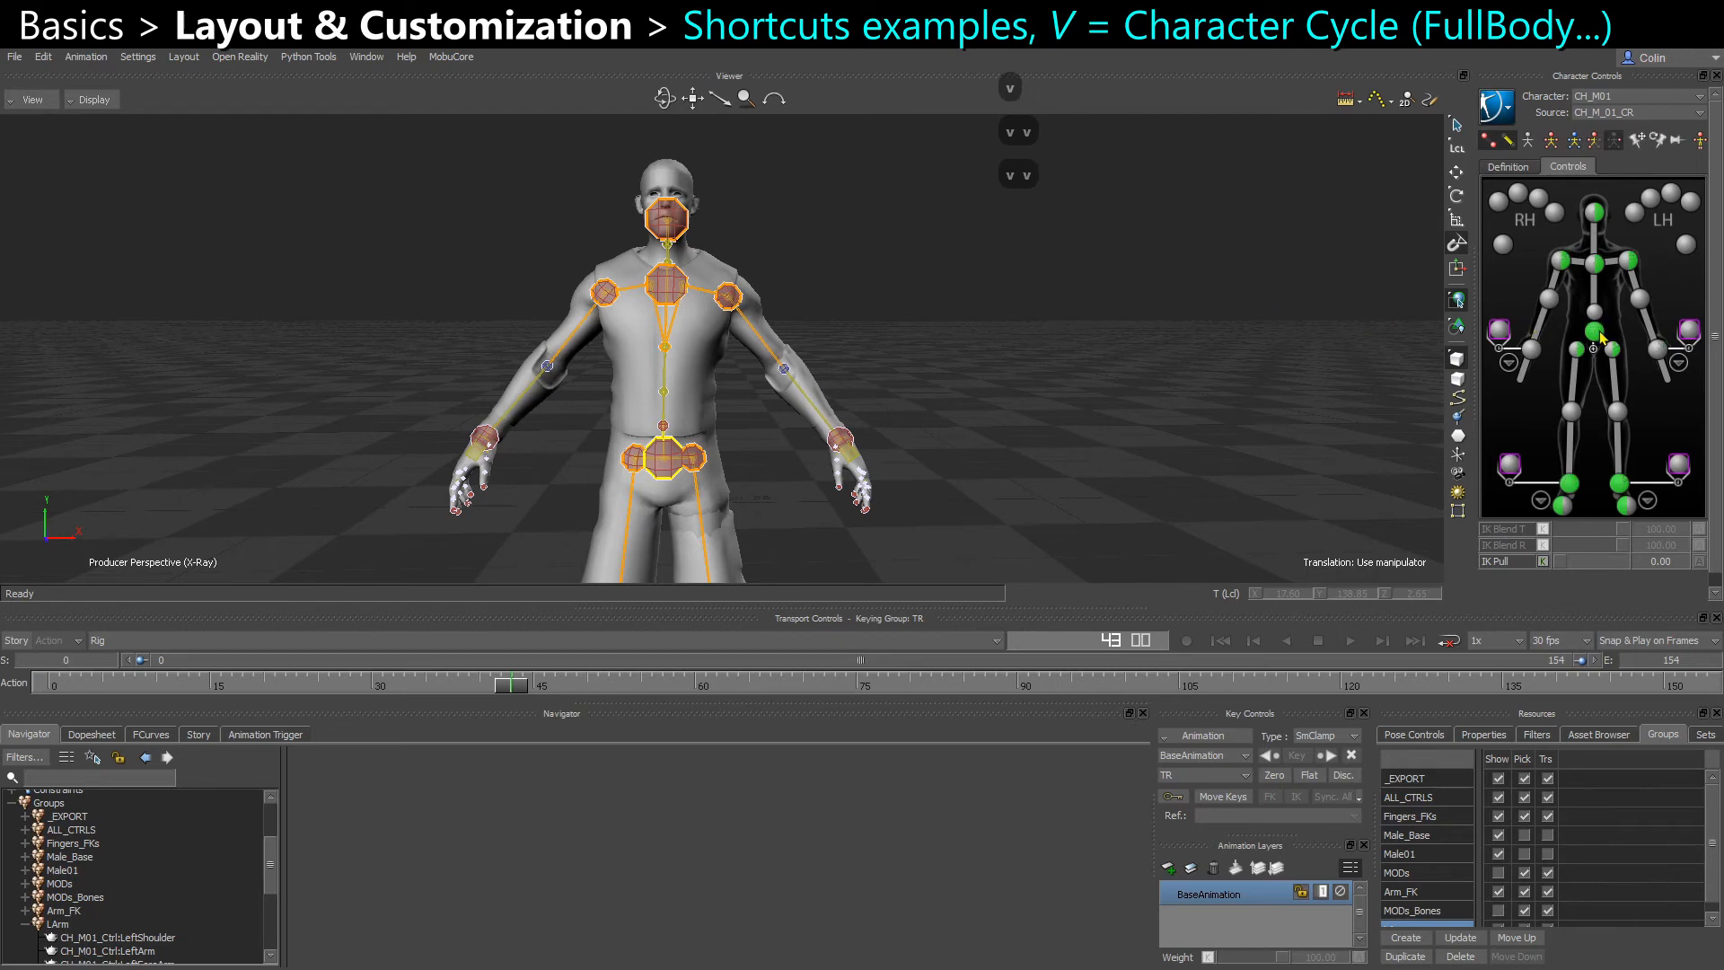
pyautogui.press('v')
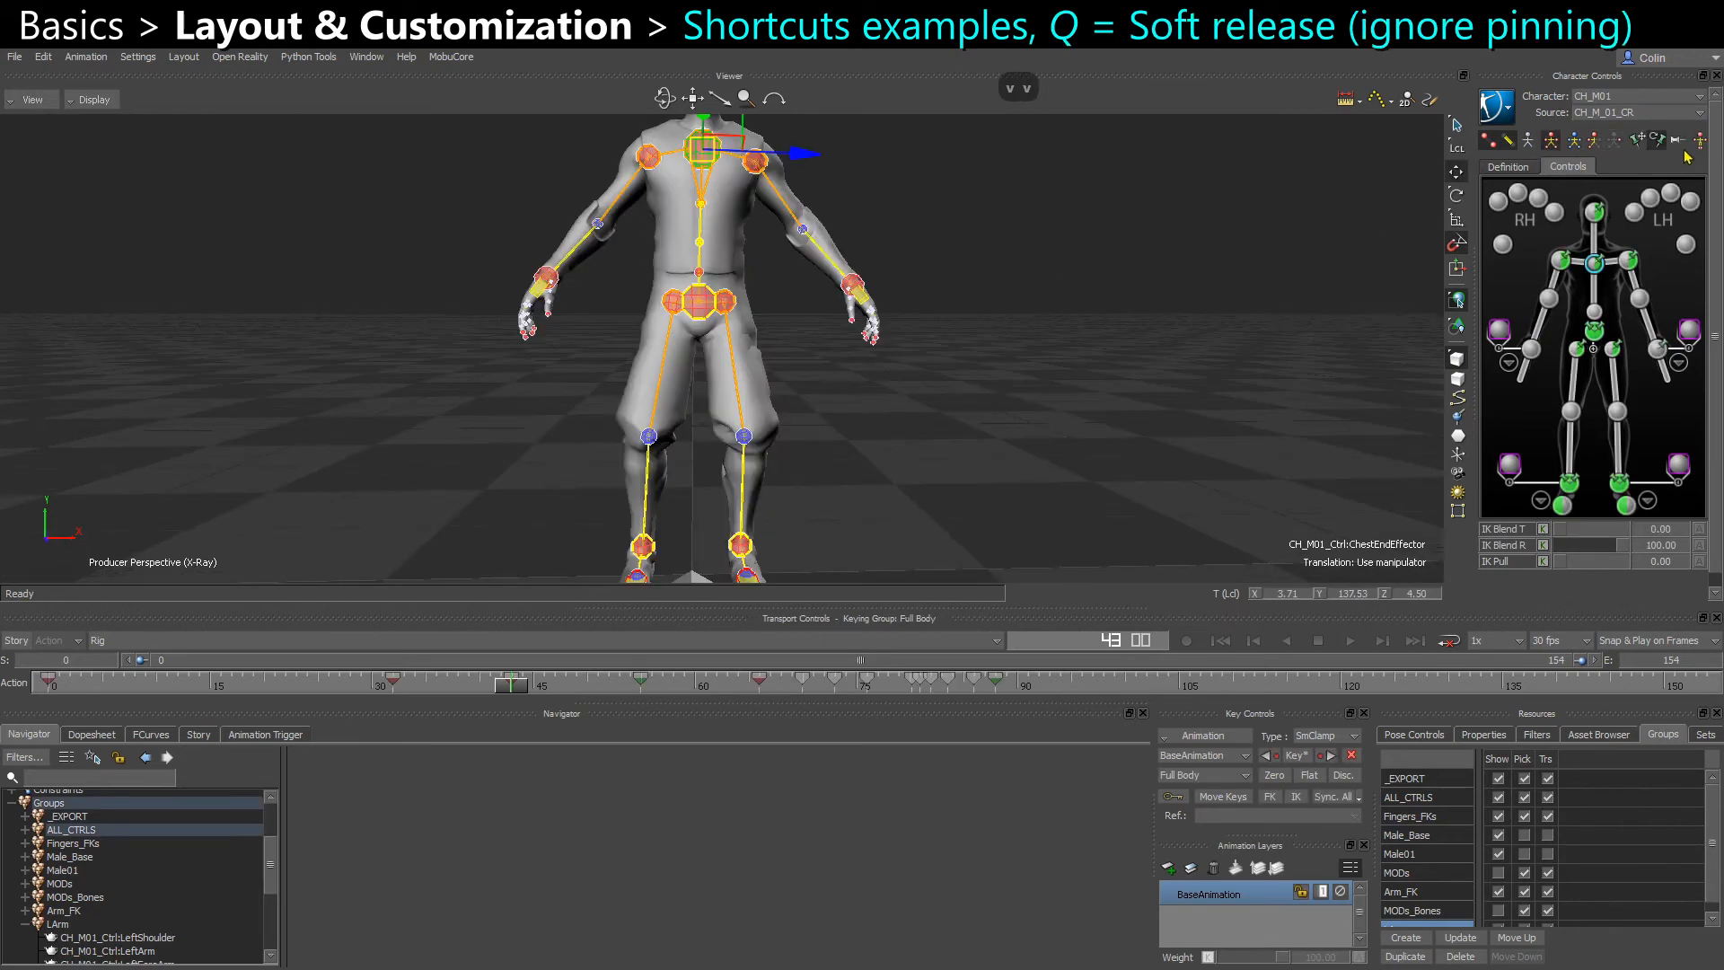
# Select the hips effector and toggle the release of all pinning on and off
pyautogui.click(1594, 330)
pyautogui.click(1677, 141)
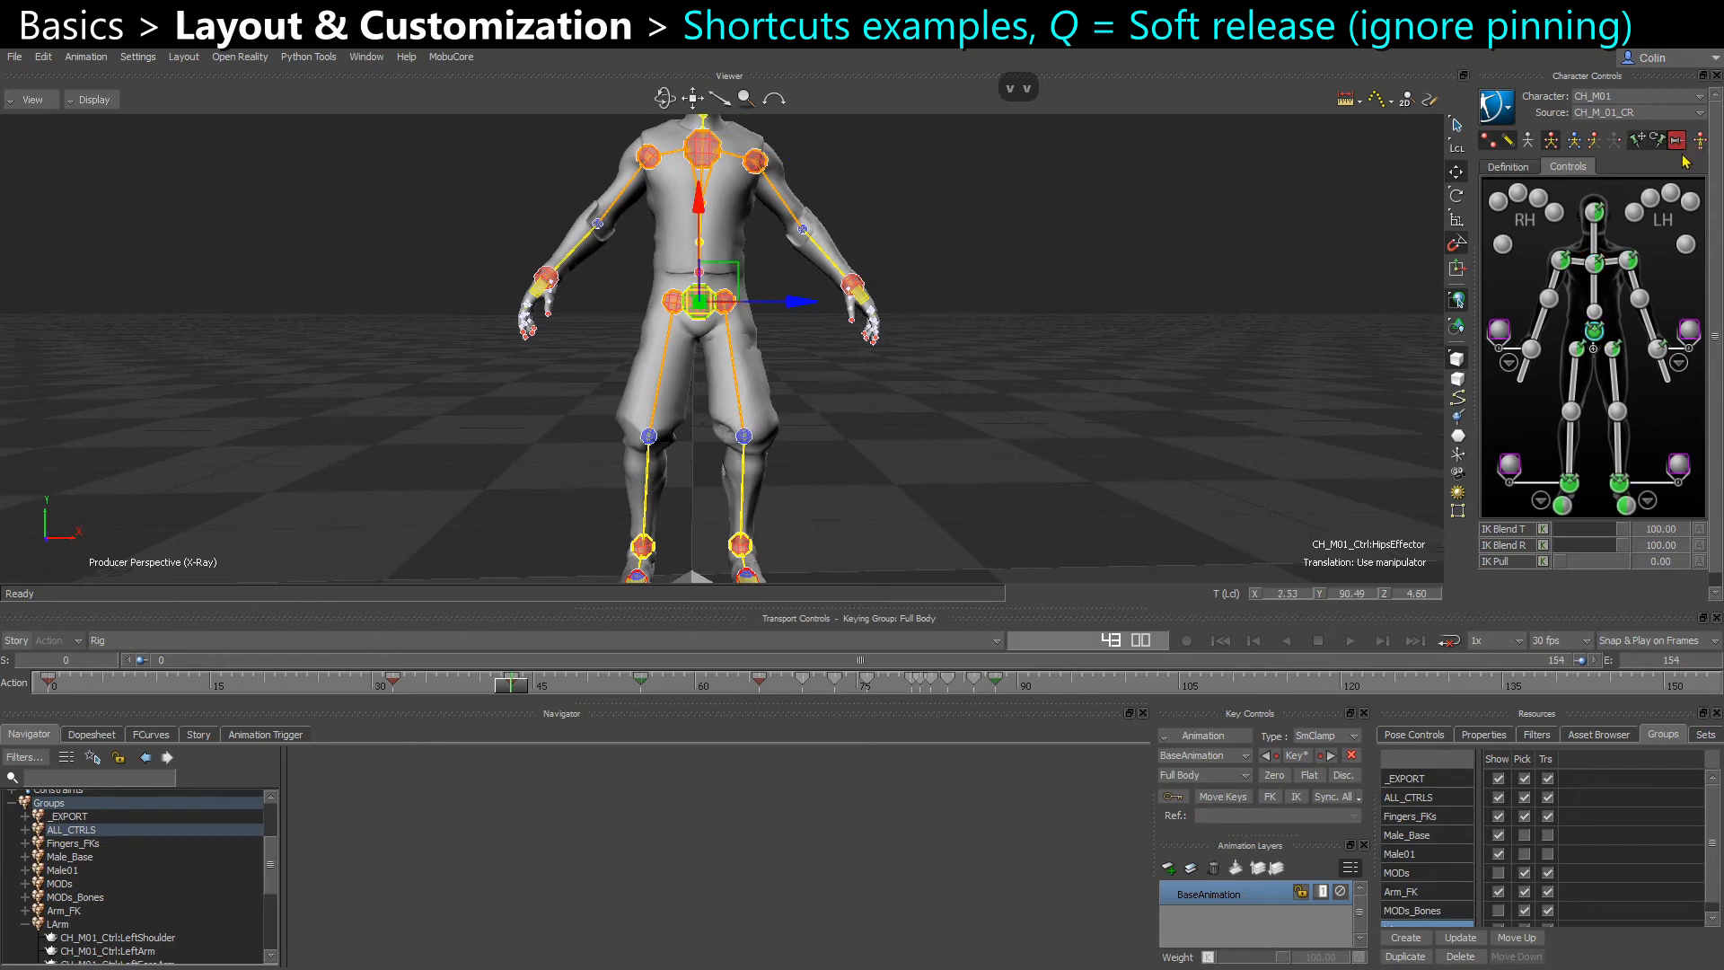
pyautogui.press('q')
pyautogui.press('q')
# Try moving the character with pinning temporarily released, and undo the move
pyautogui.press('q')
pyautogui.scroll(4, 752, 334)
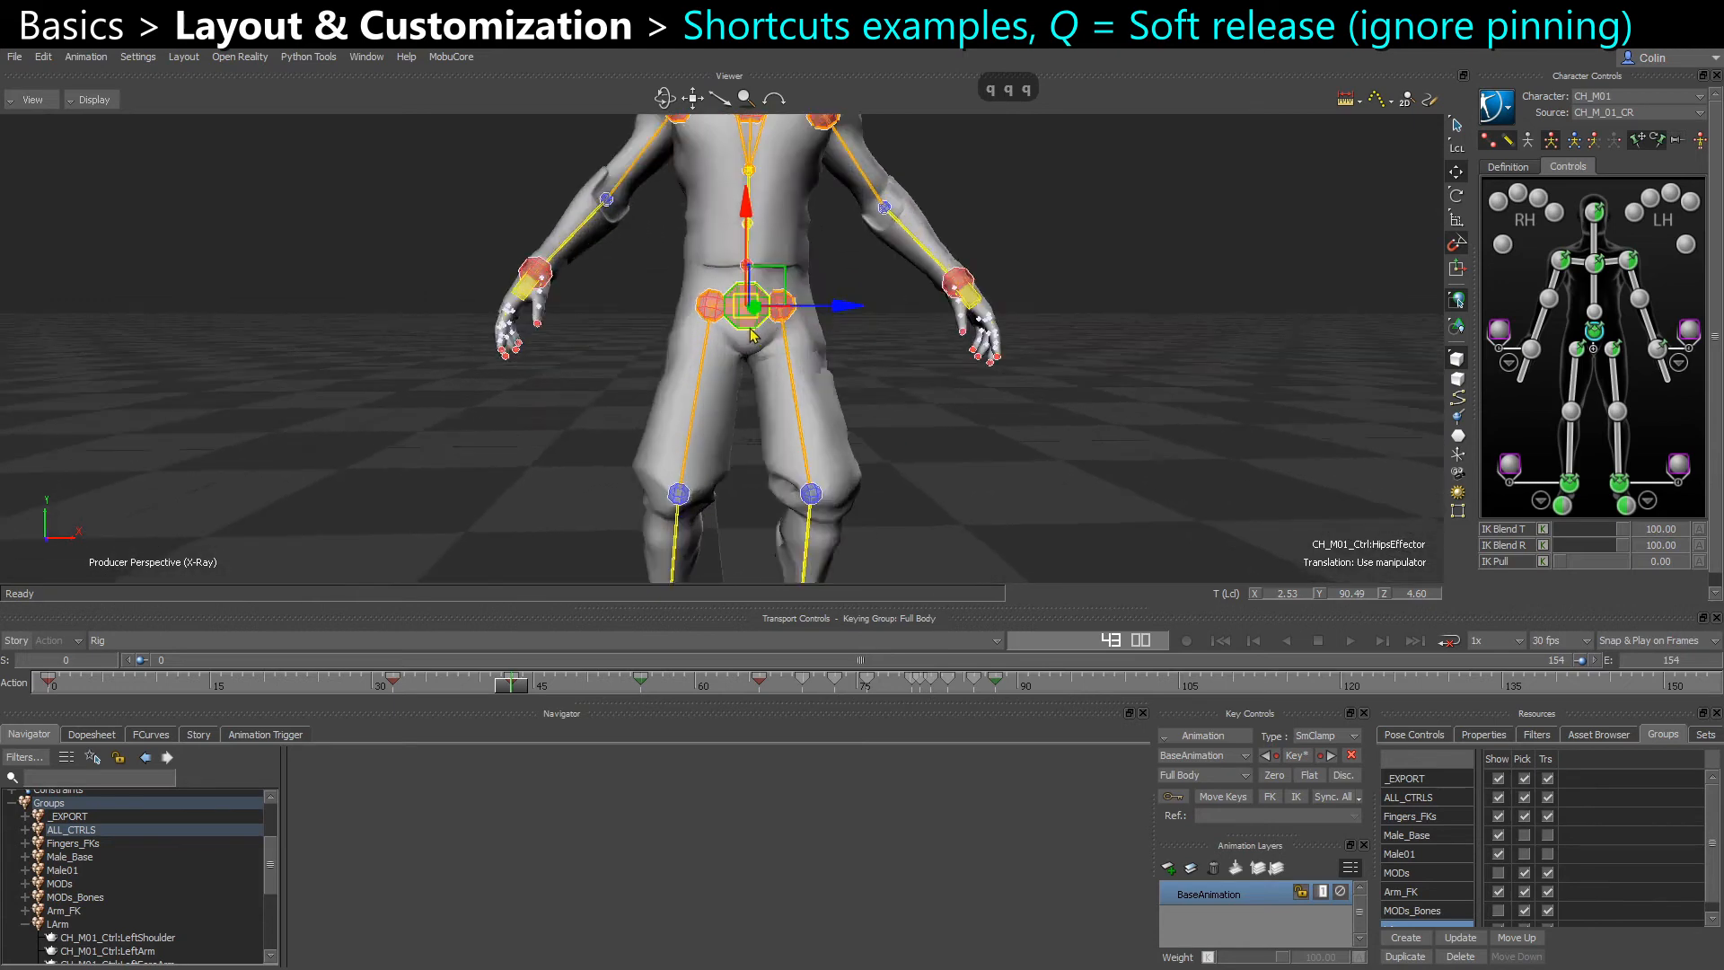
pyautogui.scroll(-4, 752, 334)
pyautogui.moveTo(729, 296); pyautogui.dragTo(945, 339)
pyautogui.press('q')
pyautogui.hotkey('ctrl', 'z')
# Select the left wrist effector, and test rotating the left shoulder effector with pinning temporarily released
pyautogui.click(1658, 348)
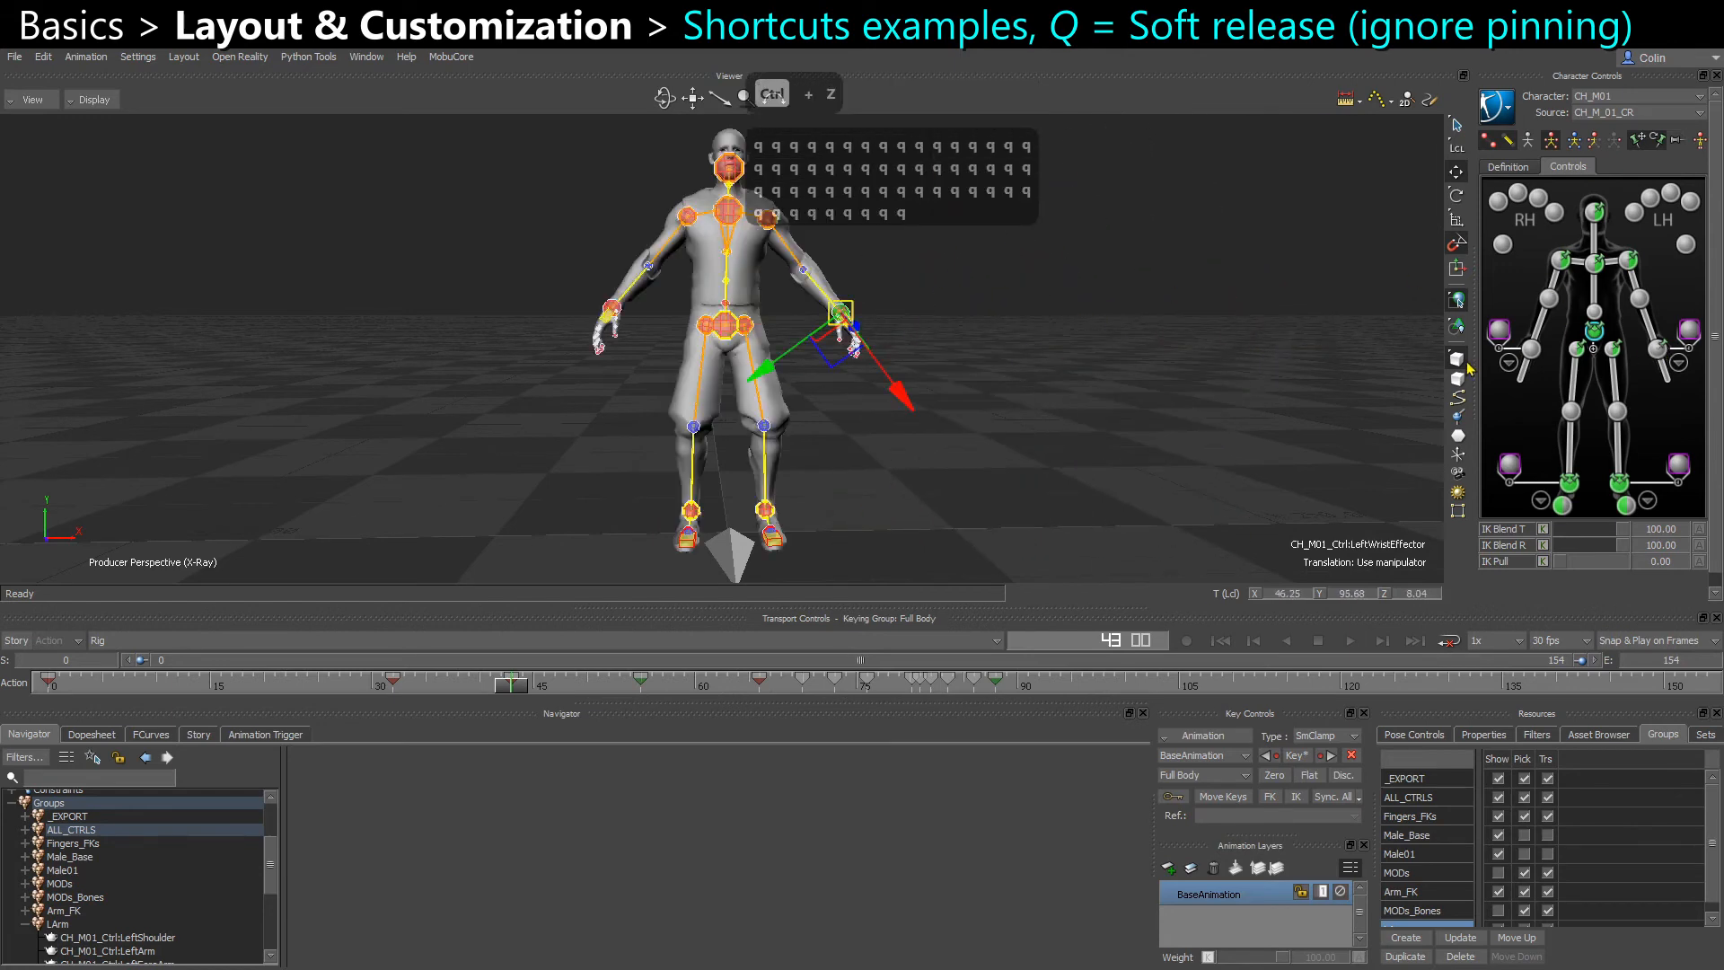
pyautogui.keyDown('alt'); pyautogui.scroll(5, 876, 336); pyautogui.keyUp('alt')
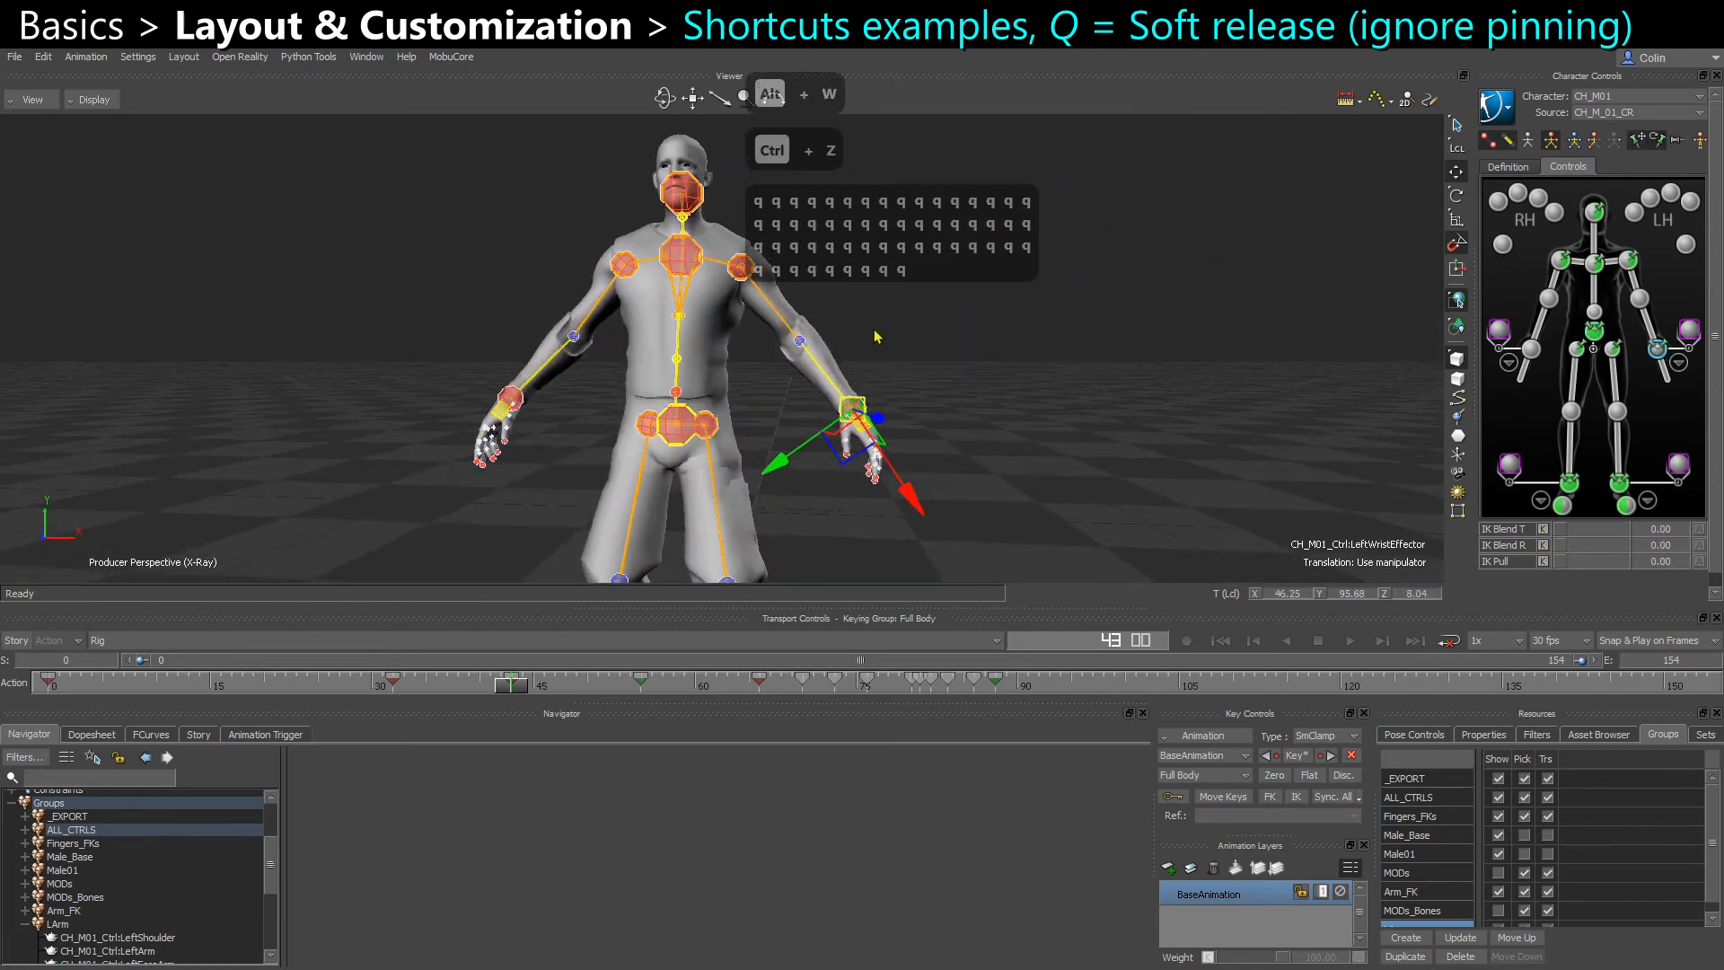
pyautogui.click(741, 267)
pyautogui.press('e')
pyautogui.moveTo(777, 384); pyautogui.dragTo(642, 308)
pyautogui.press('q')
pyautogui.moveTo(525, 397); pyautogui.dragTo(566, 363)
pyautogui.press('q')
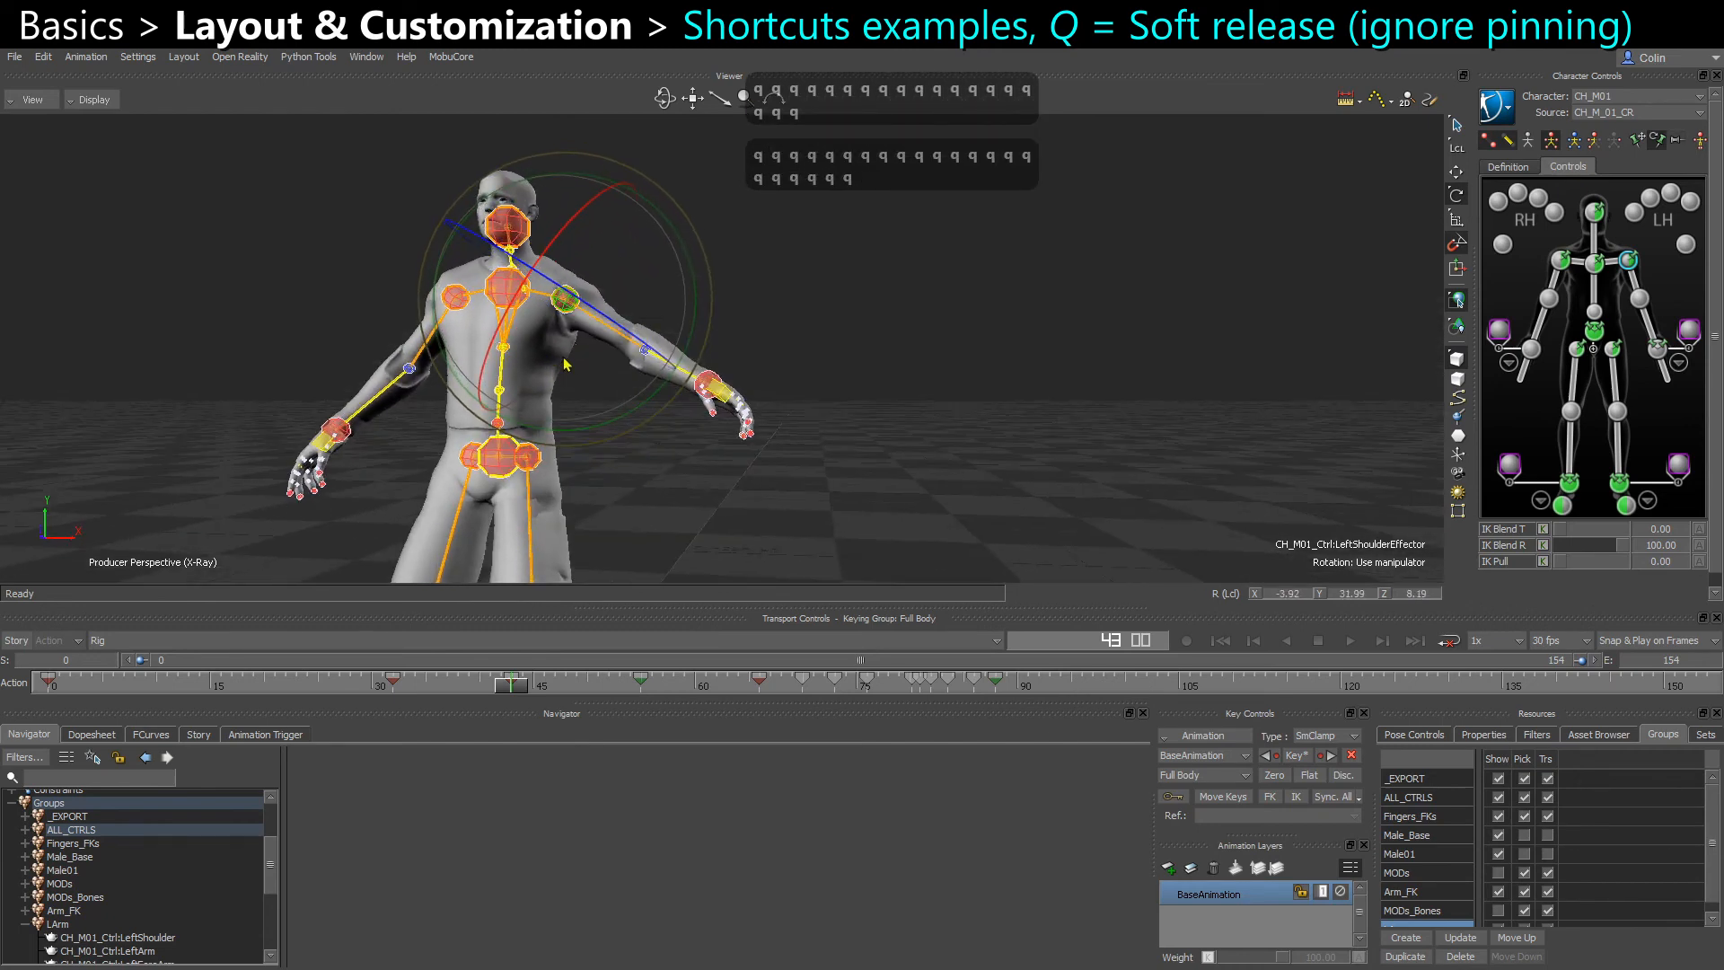
# Select the left wrist effector and turn off its translation and rotation pins
pyautogui.click(1655, 355)
pyautogui.keyDown('alt'); pyautogui.moveTo(898, 449); pyautogui.dragTo(842, 450); pyautogui.keyUp('alt')
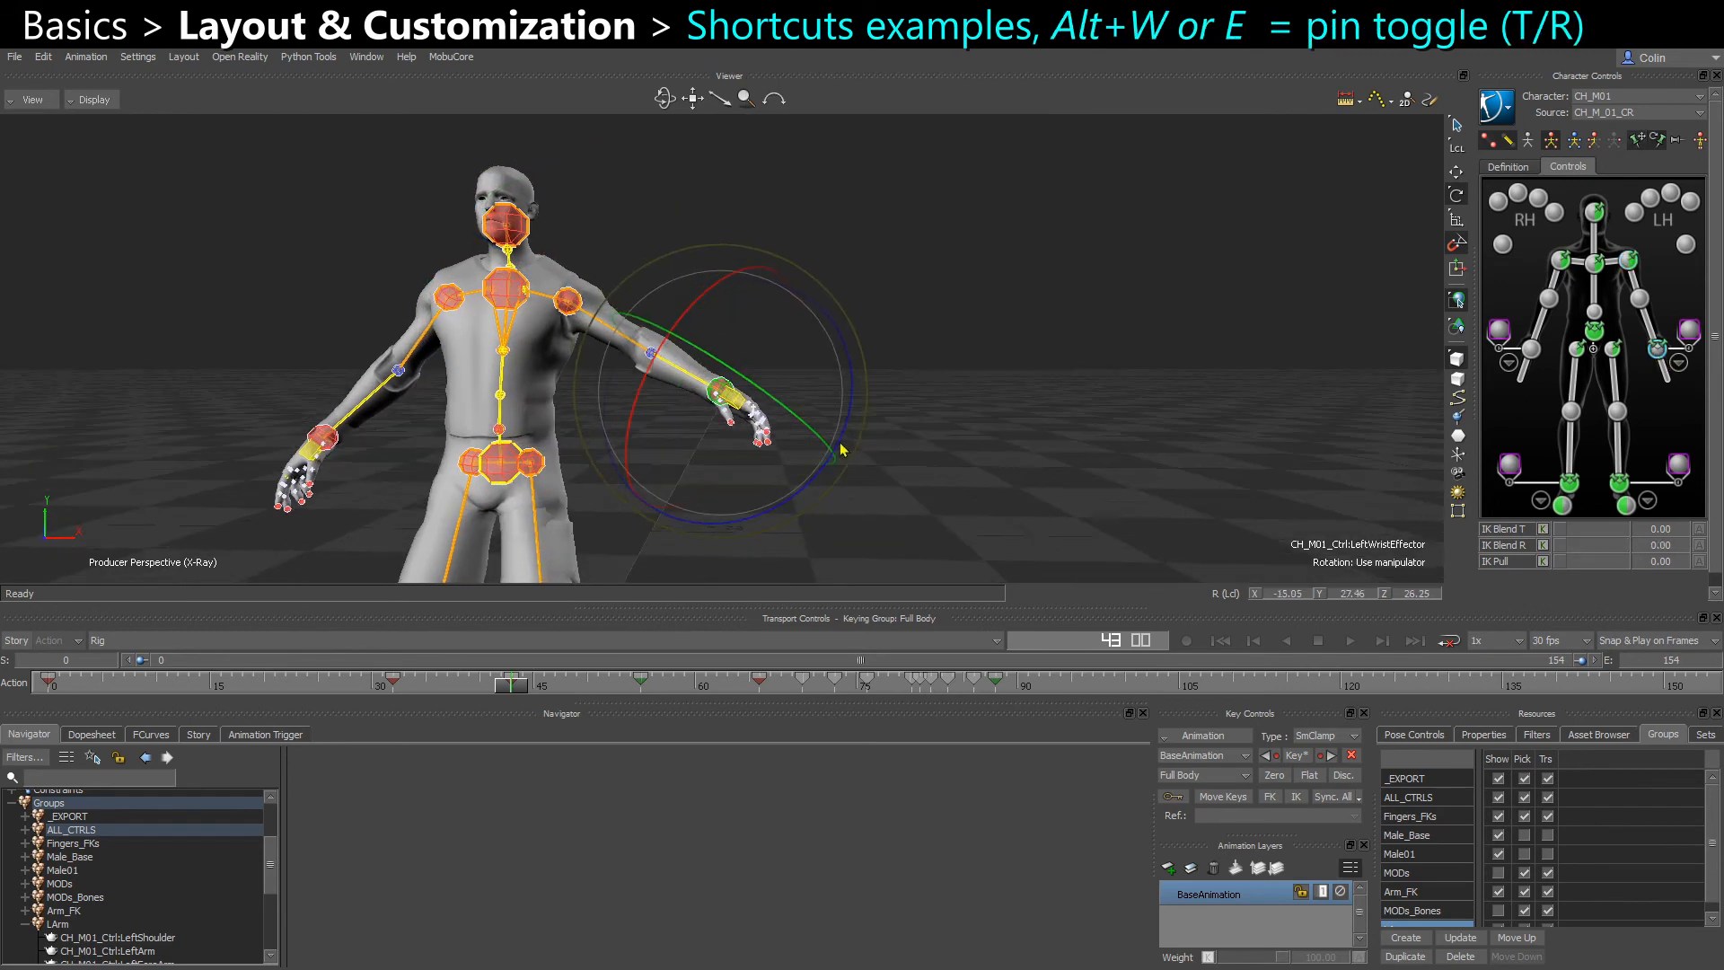
pyautogui.hotkey('alt', 'w')
pyautogui.moveTo(753, 411)
pyautogui.keyDown('alt'); pyautogui.mouseDown()
pyautogui.moveTo(723, 415)
pyautogui.moveTo(751, 438)
pyautogui.mouseUp(); pyautogui.keyUp('alt')
pyautogui.scroll(2, 725, 422)
pyautogui.hotkey('alt', 'e')
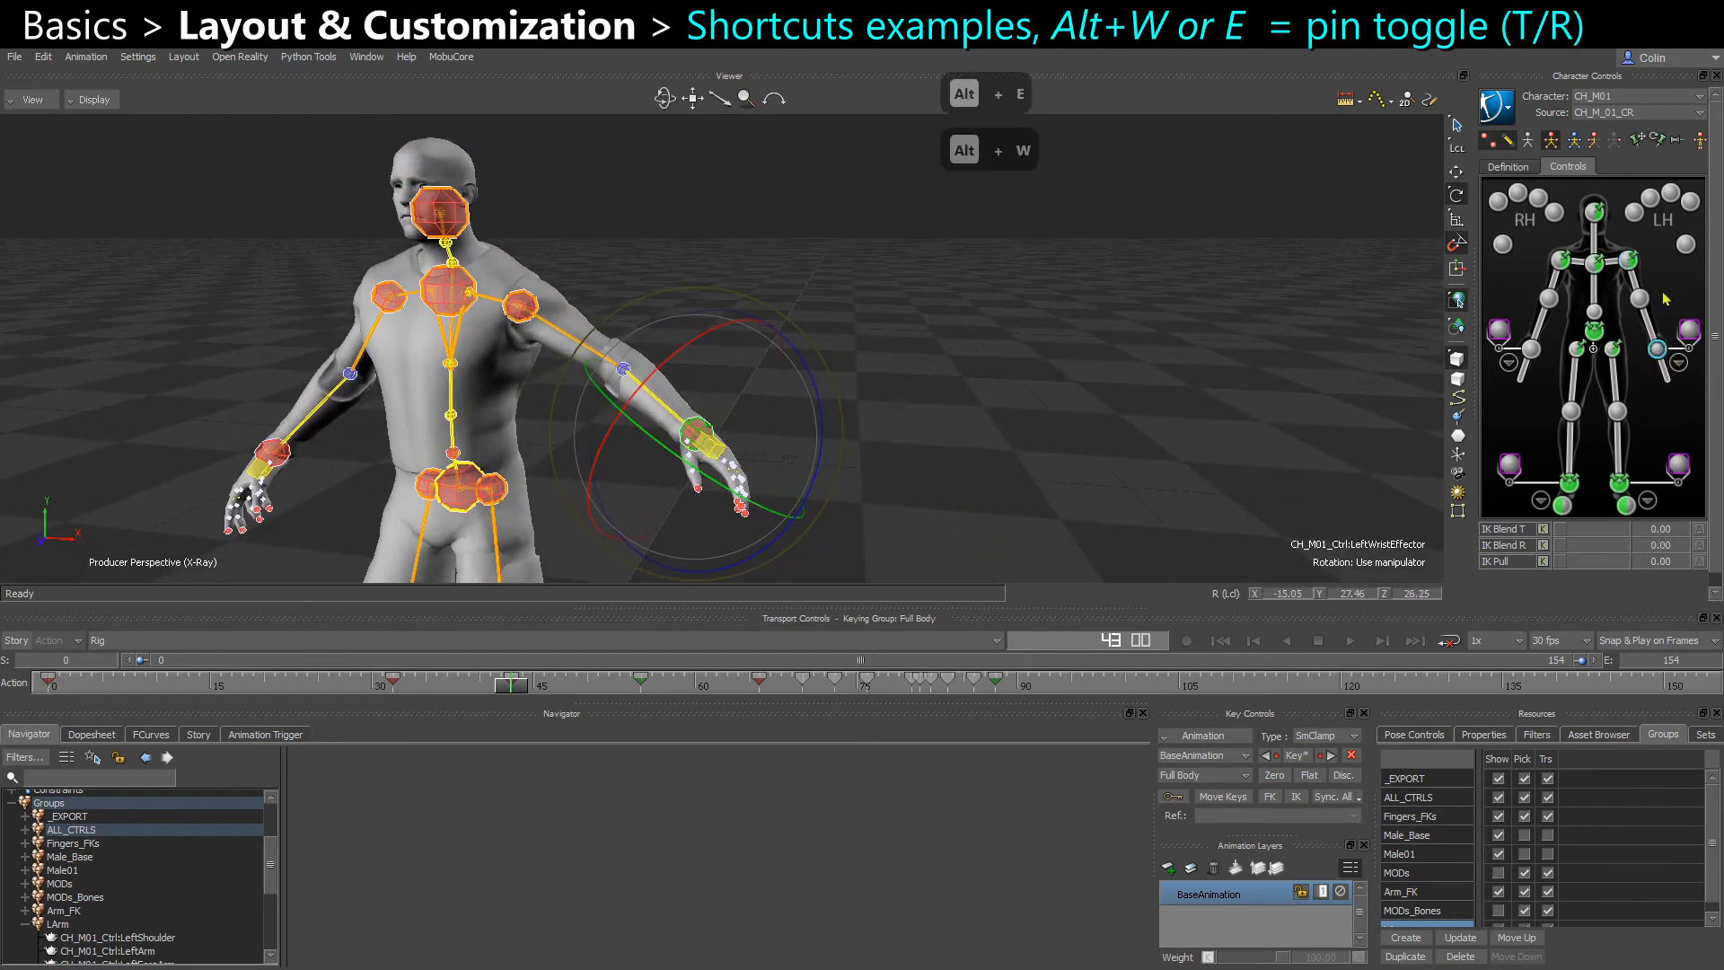
# Toggle the left wrist effector's translation and rotation pins until both are on, testing the left shoulder along the way
pyautogui.click(1641, 142)
pyautogui.click(1658, 141)
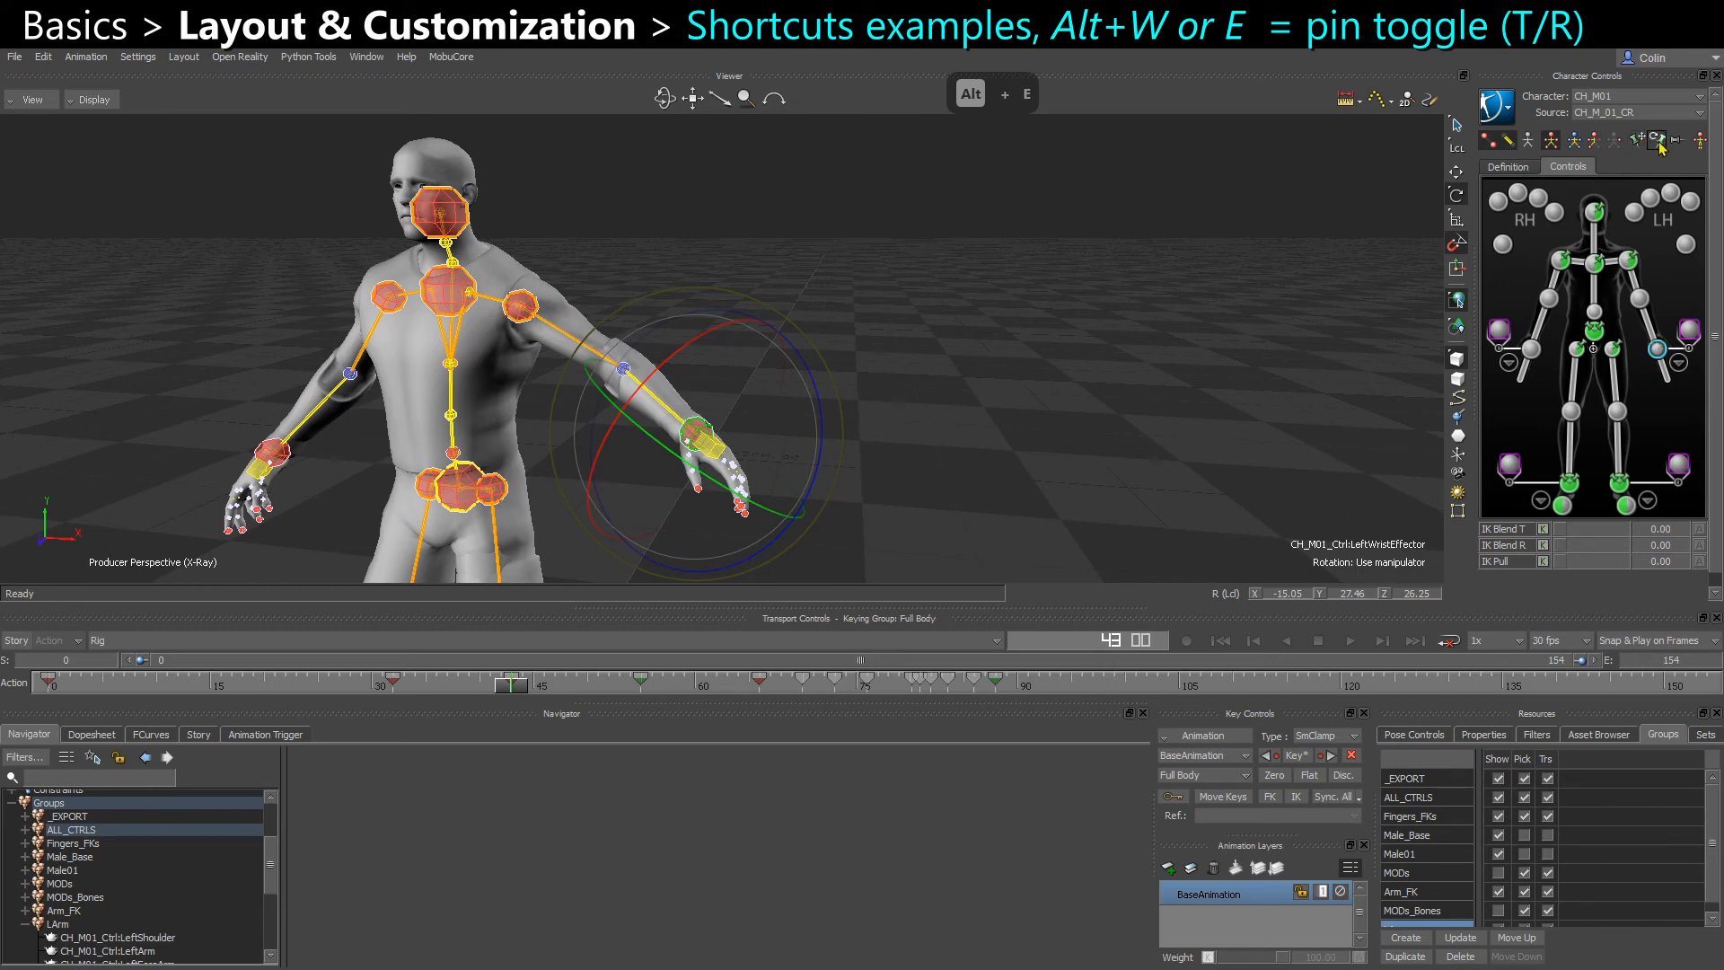
pyautogui.hotkey('alt', 'e')
pyautogui.hotkey('alt', 'e')
pyautogui.click(985, 352)
pyautogui.click(522, 308)
pyautogui.moveTo(528, 310); pyautogui.dragTo(750, 369)
pyautogui.hotkey('alt', 'w')
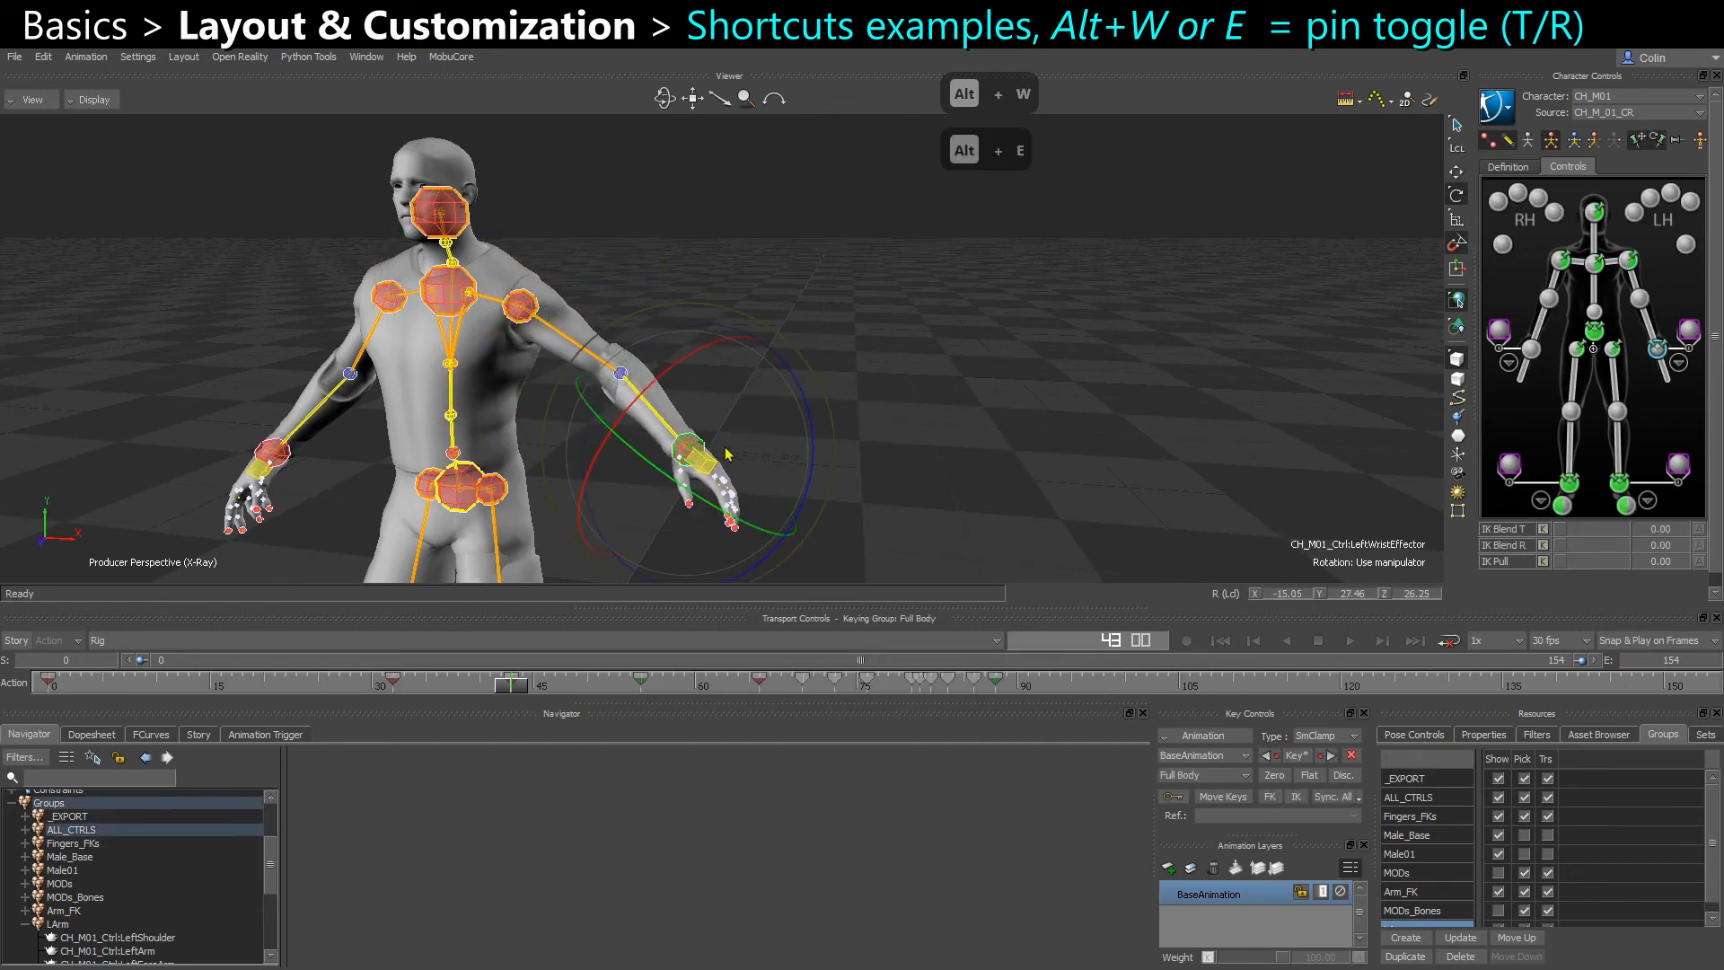
# Toggle the left wrist's rotation pin and test how the arm reacts by moving the left wrist and shoulder effectors
pyautogui.hotkey('alt', 'e')
pyautogui.moveTo(539, 312); pyautogui.dragTo(697, 448)
pyautogui.click(697, 448)
pyautogui.hotkey('alt', 'e')
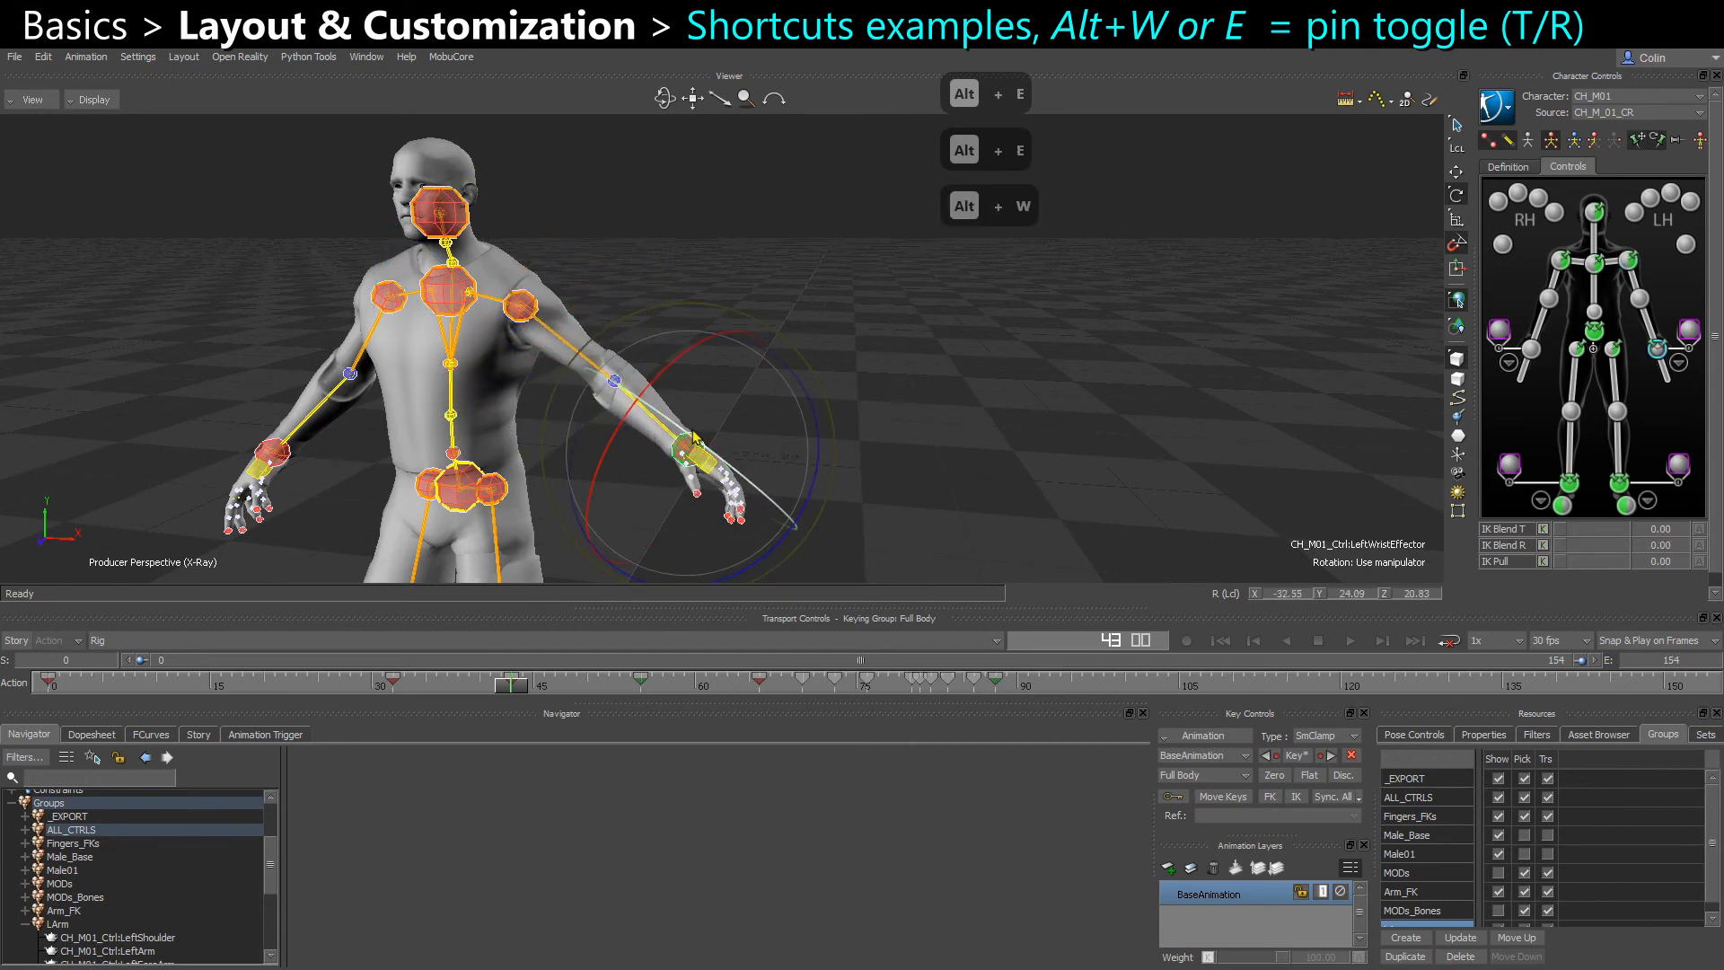
pyautogui.click(565, 307)
pyautogui.click(527, 303)
pyautogui.moveTo(534, 258); pyautogui.dragTo(569, 293)
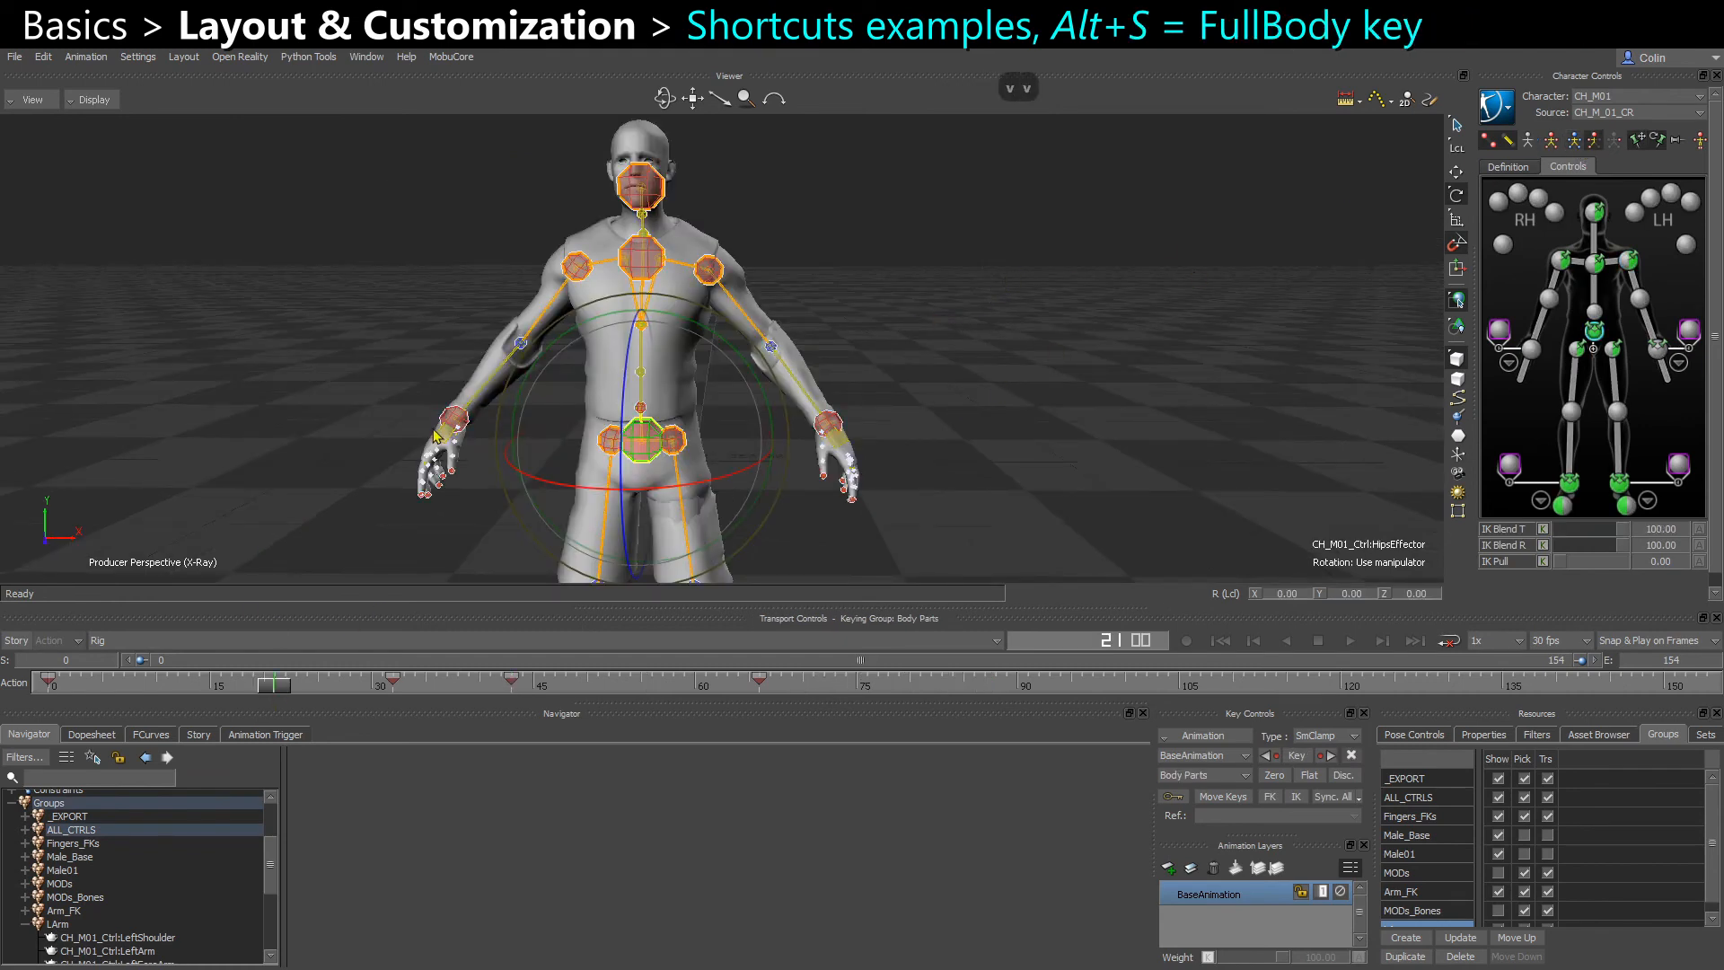
# Set a body-part key at frame 21, and add a full-body key at an earlier frame
pyautogui.press('v')
pyautogui.press('s')
pyautogui.moveTo(281, 691); pyautogui.dragTo(198, 696)
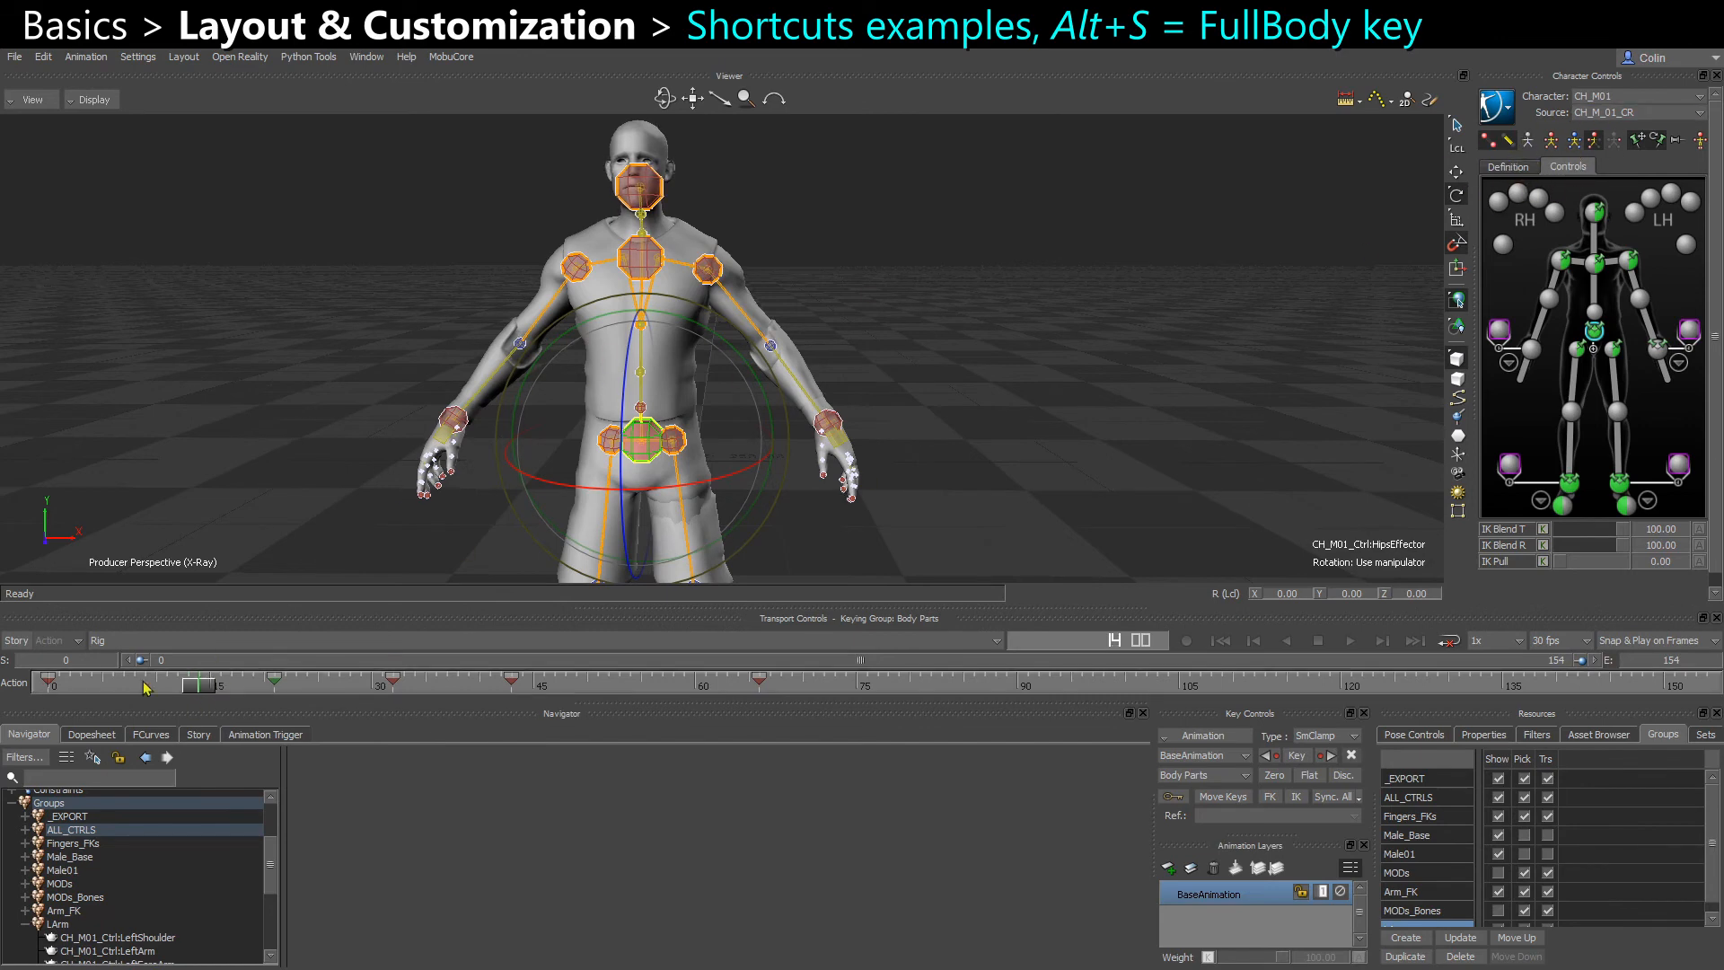
pyautogui.hotkey('alt', 's')
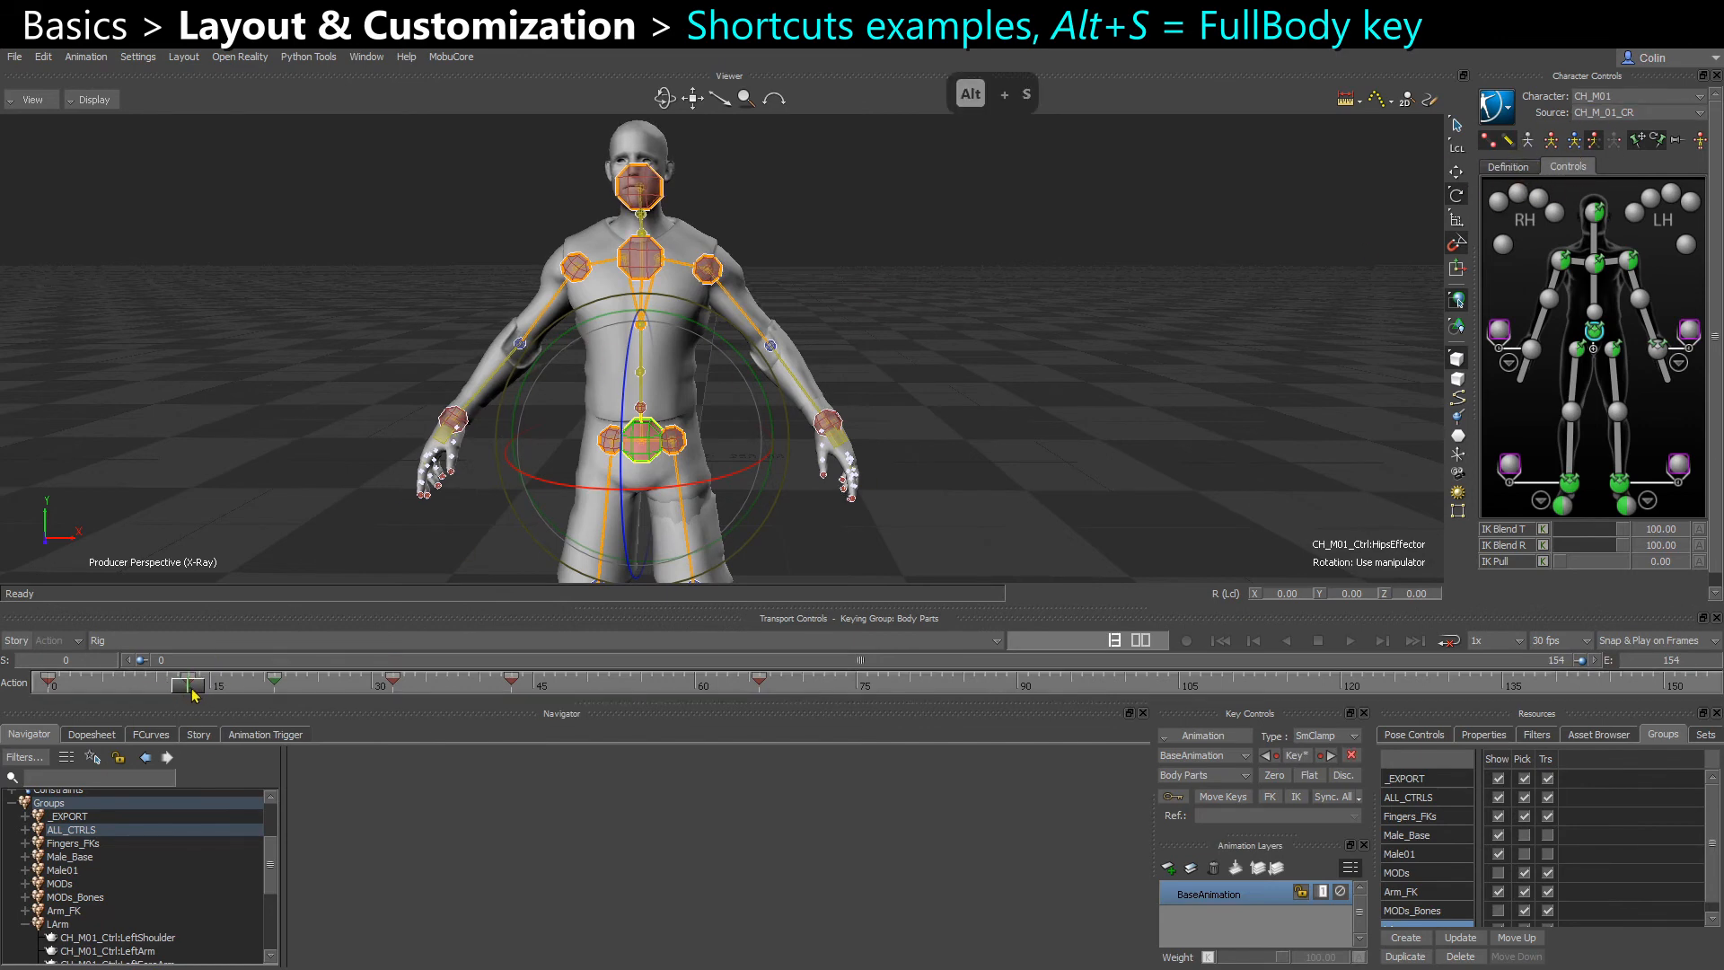
pyautogui.moveTo(212, 692); pyautogui.dragTo(198, 699)
pyautogui.hotkey('alt', 's')
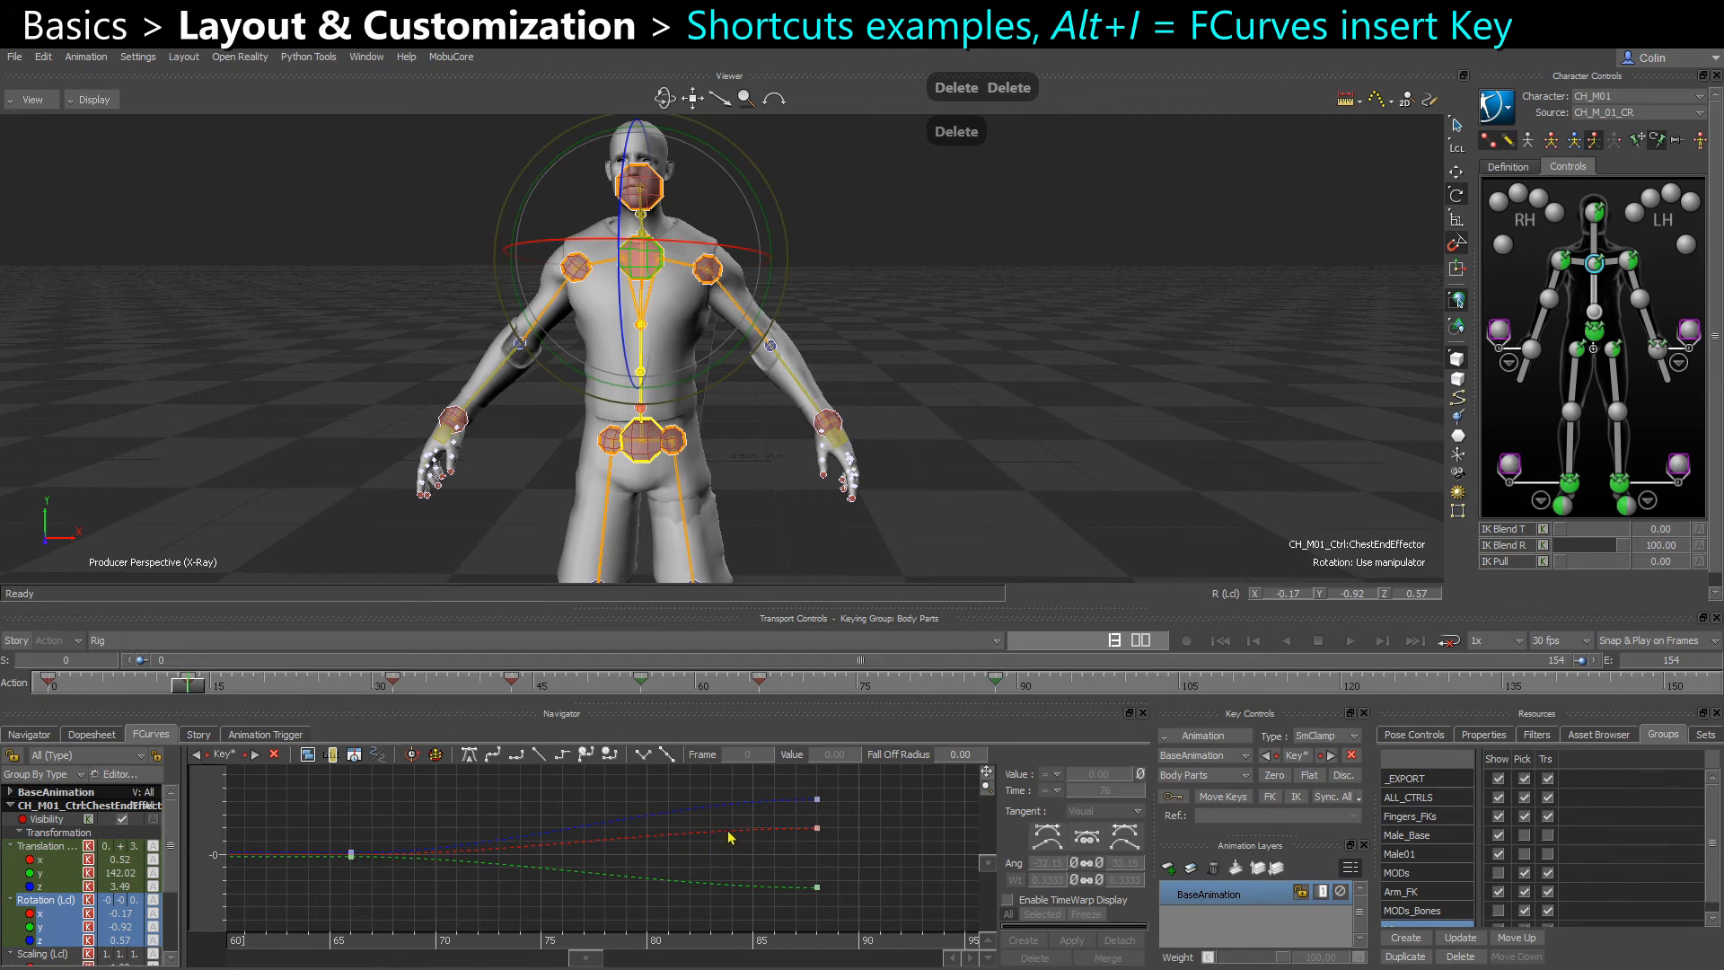
# Insert a key with a value of about 18.06 on the chest effector's X rotation curve near frame 83
pyautogui.moveTo(729, 837)
pyautogui.keyDown('ctrl'); pyautogui.mouseDown()
pyautogui.moveTo(778, 862)
pyautogui.moveTo(769, 843)
pyautogui.moveTo(735, 869)
pyautogui.mouseUp(); pyautogui.keyUp('ctrl')
pyautogui.press('m')
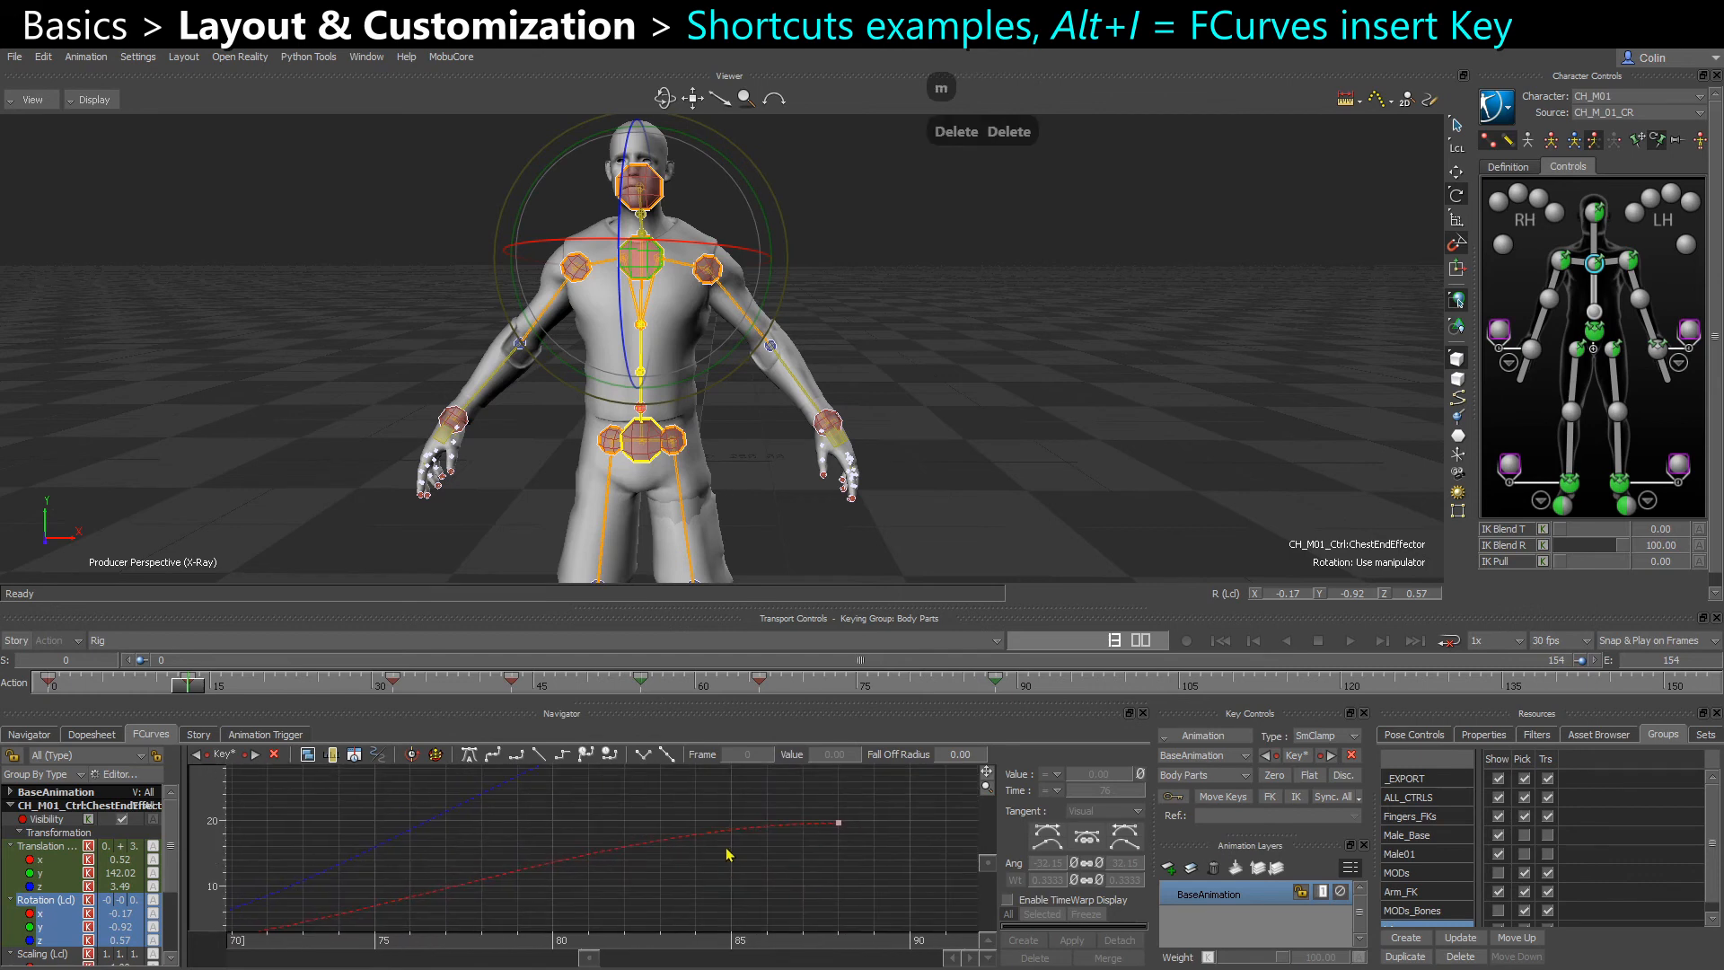
pyautogui.click(706, 837)
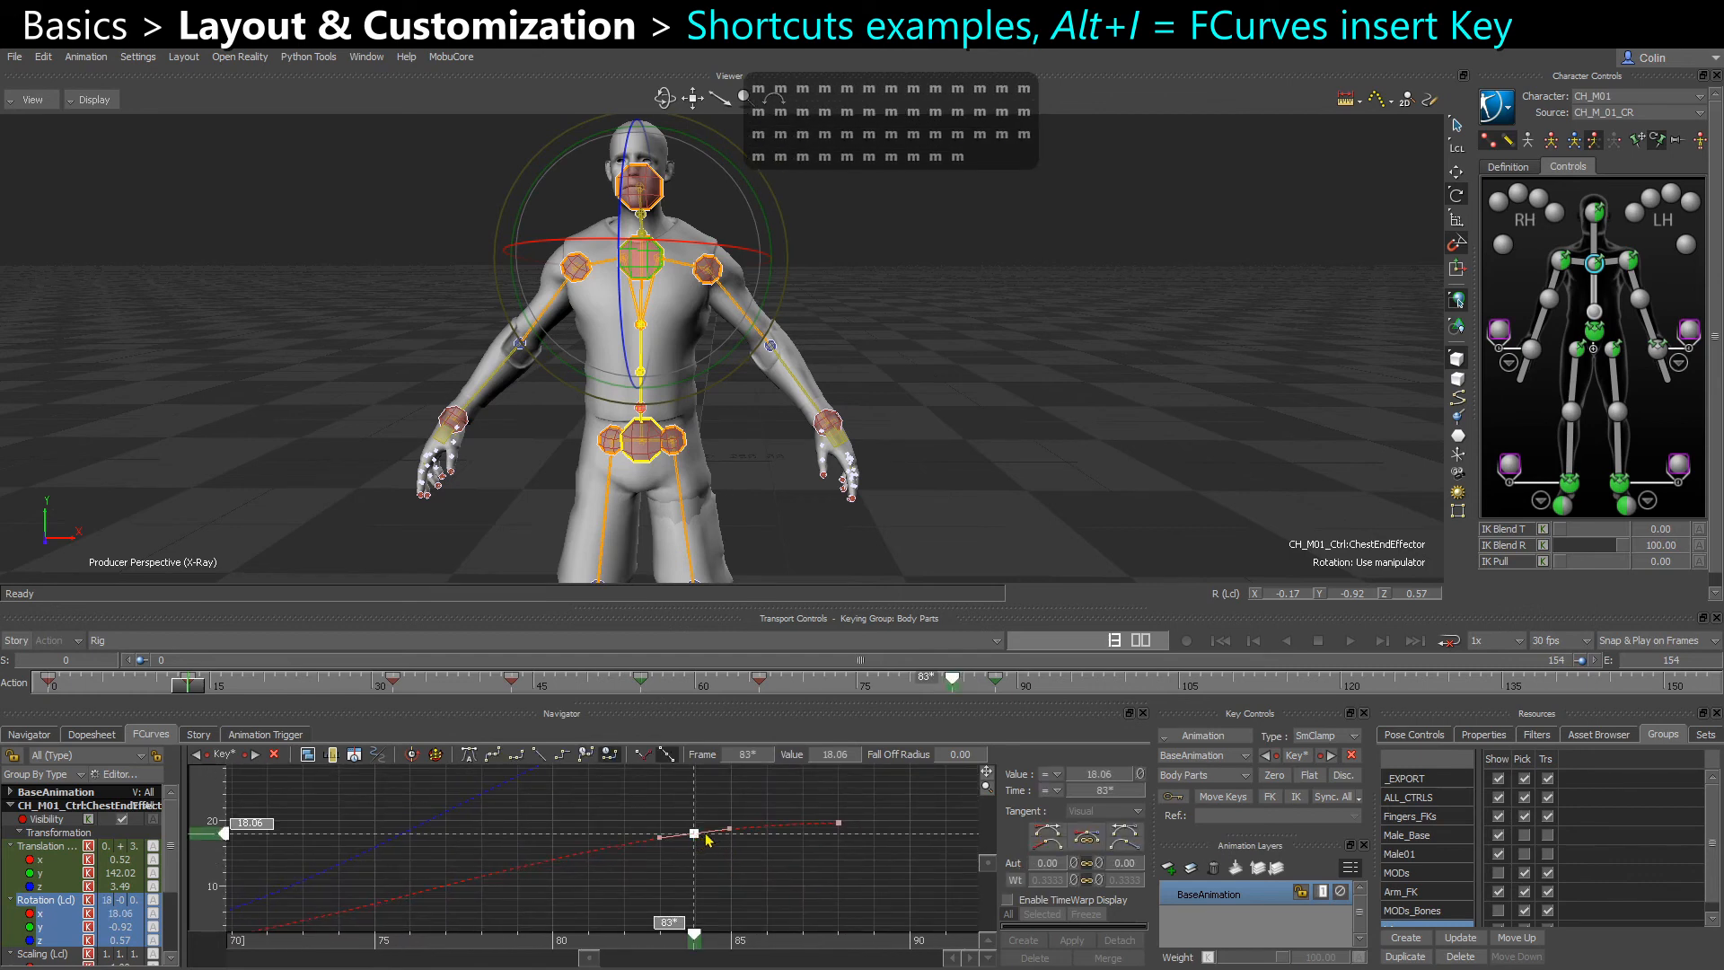
pyautogui.keyDown('ctrl'); pyautogui.moveTo(613, 868); pyautogui.dragTo(764, 876); pyautogui.keyUp('ctrl')
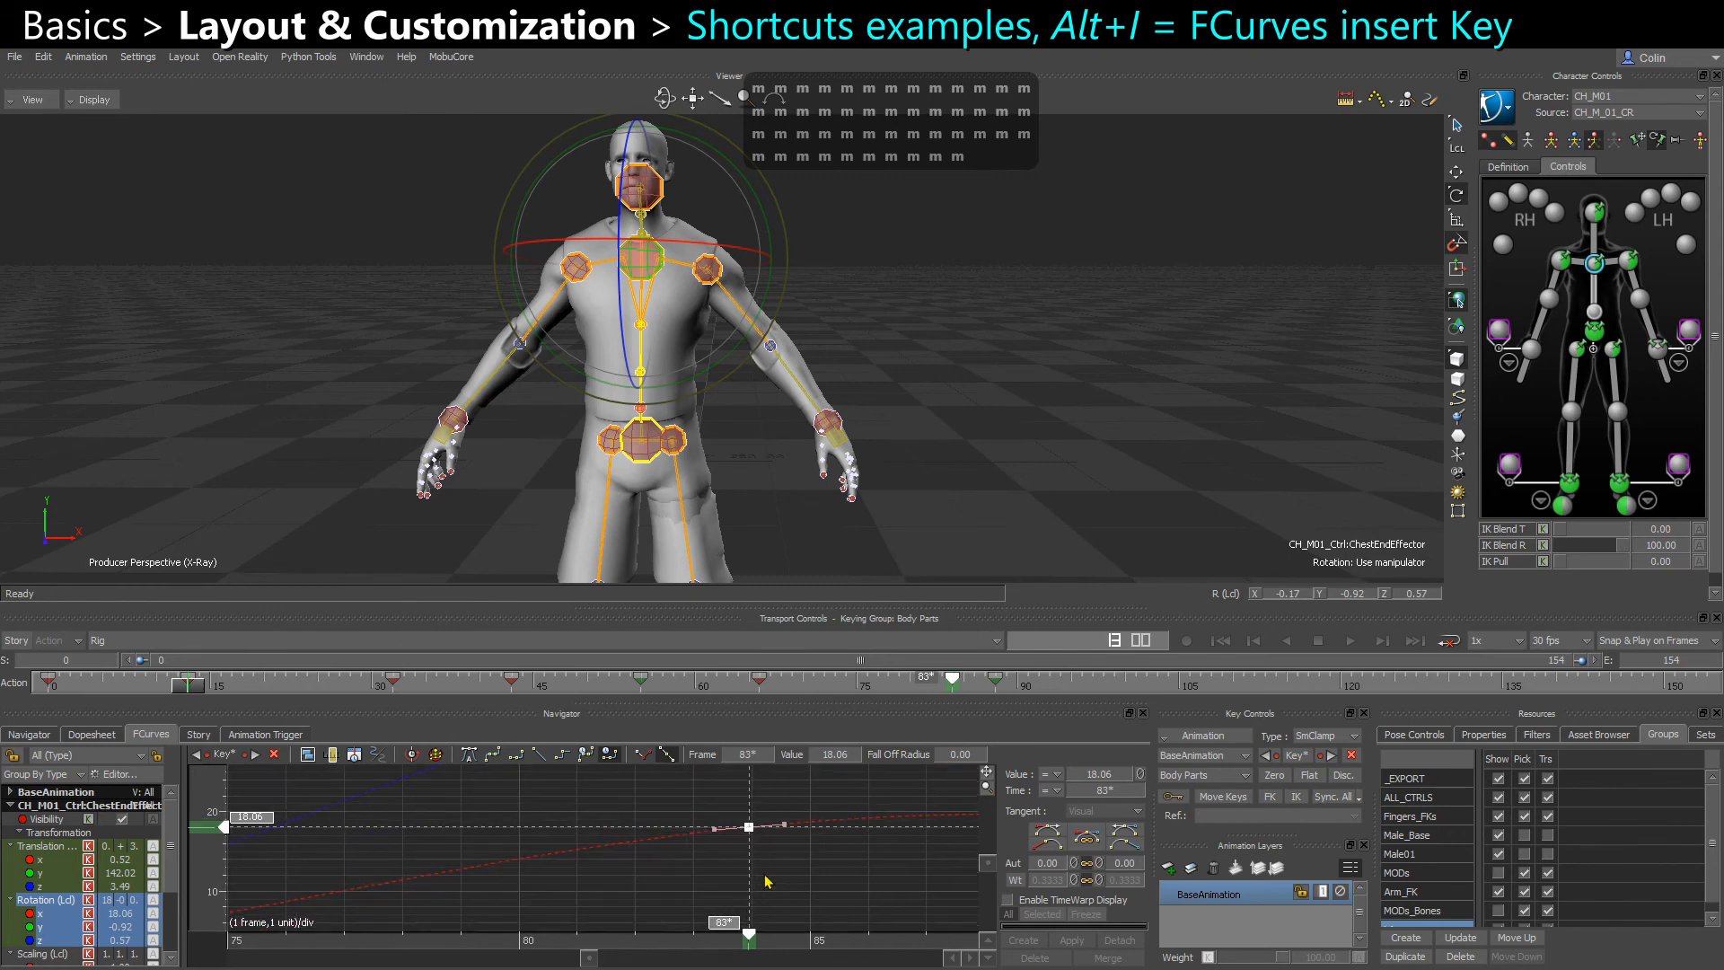
# Insert two more keys on the chest's X rotation curve, one shifted to frame 82 and one at frame 87
pyautogui.click(609, 852)
pyautogui.press('m')
pyautogui.click(604, 854)
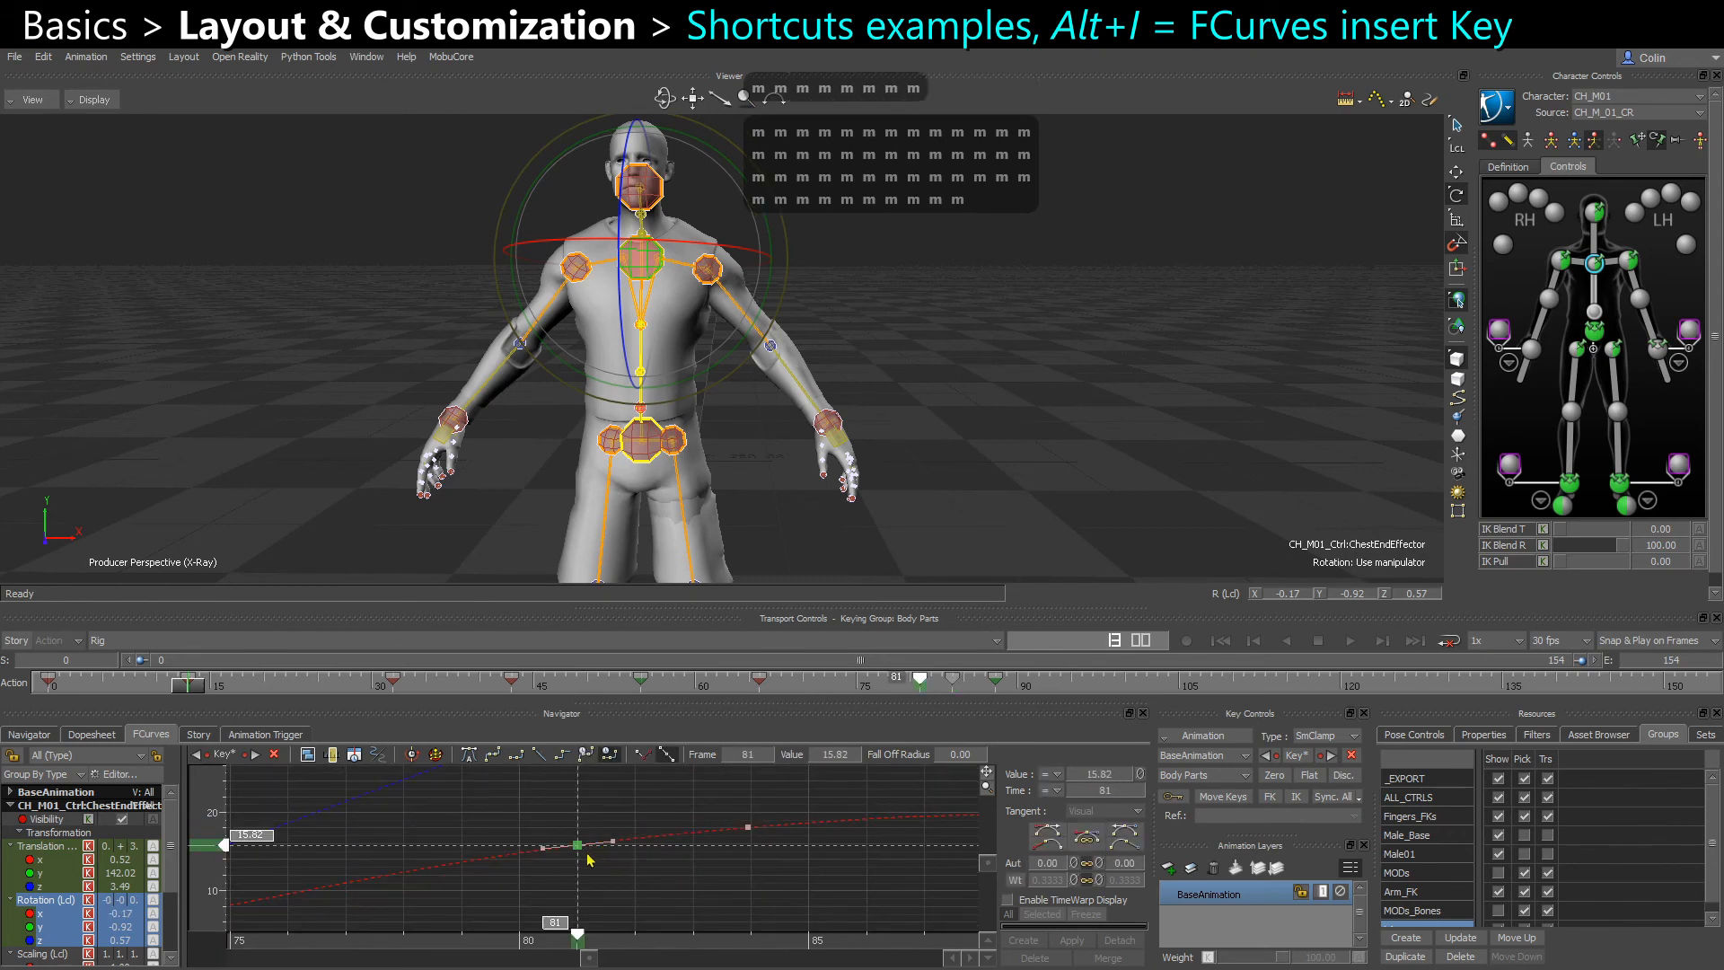
pyautogui.moveTo(598, 851); pyautogui.dragTo(613, 846)
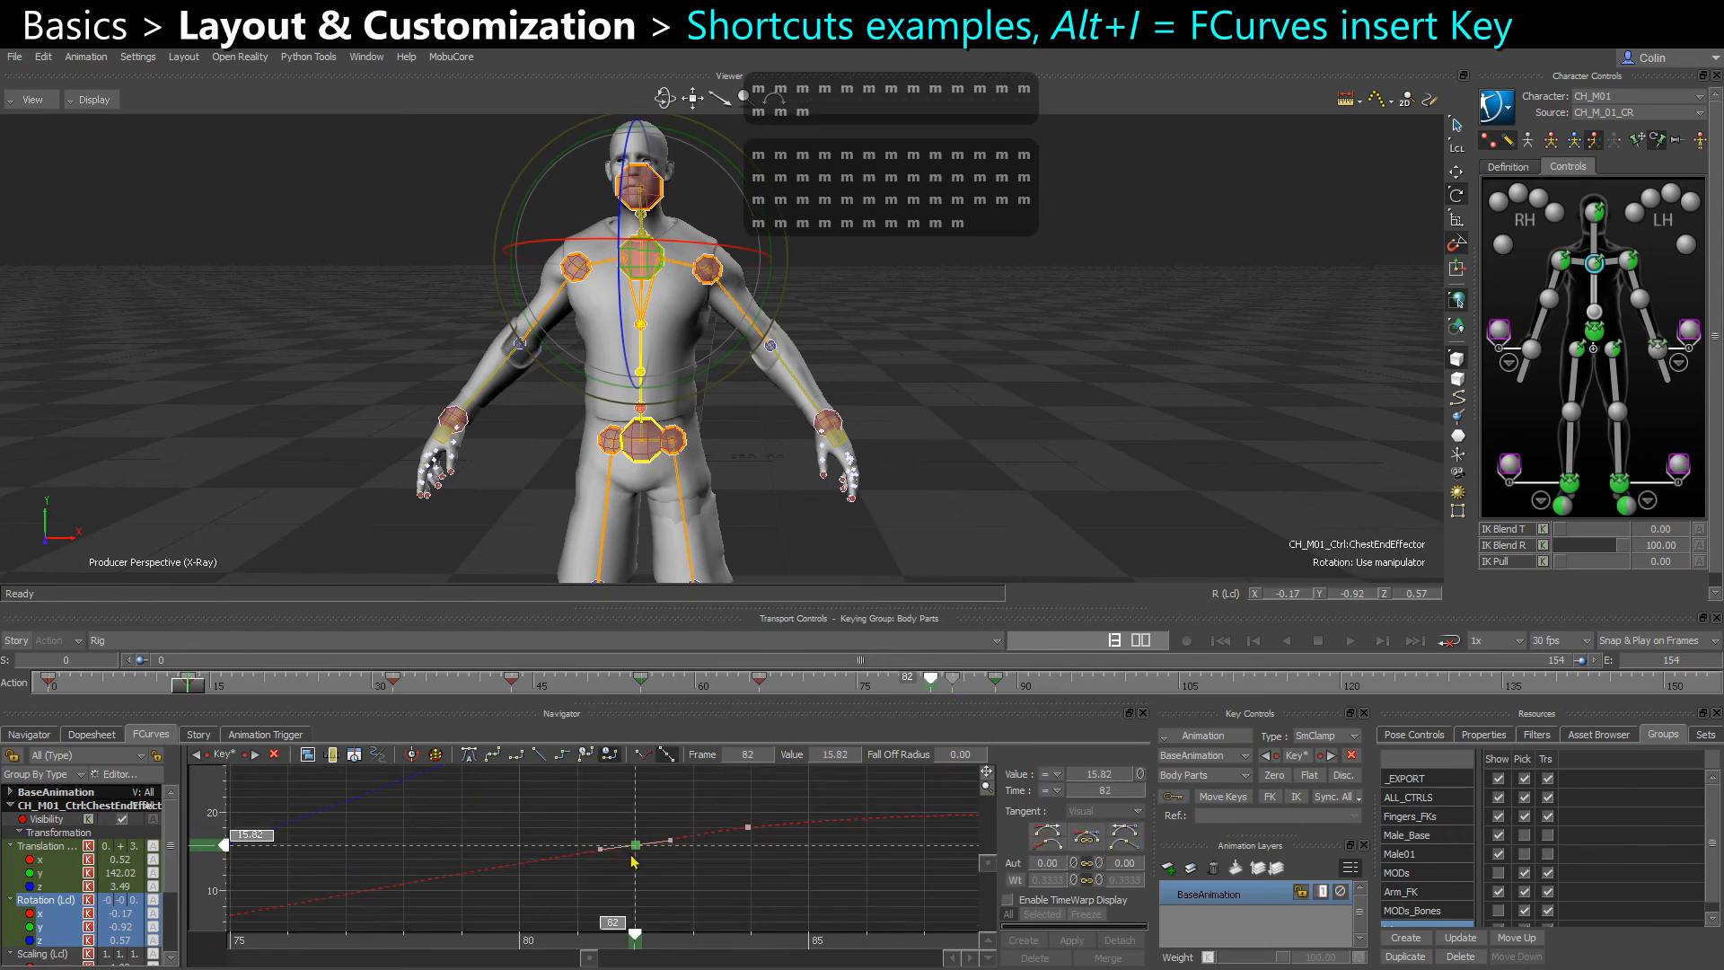
pyautogui.press('m')
pyautogui.moveTo(869, 816); pyautogui.dragTo(908, 842)
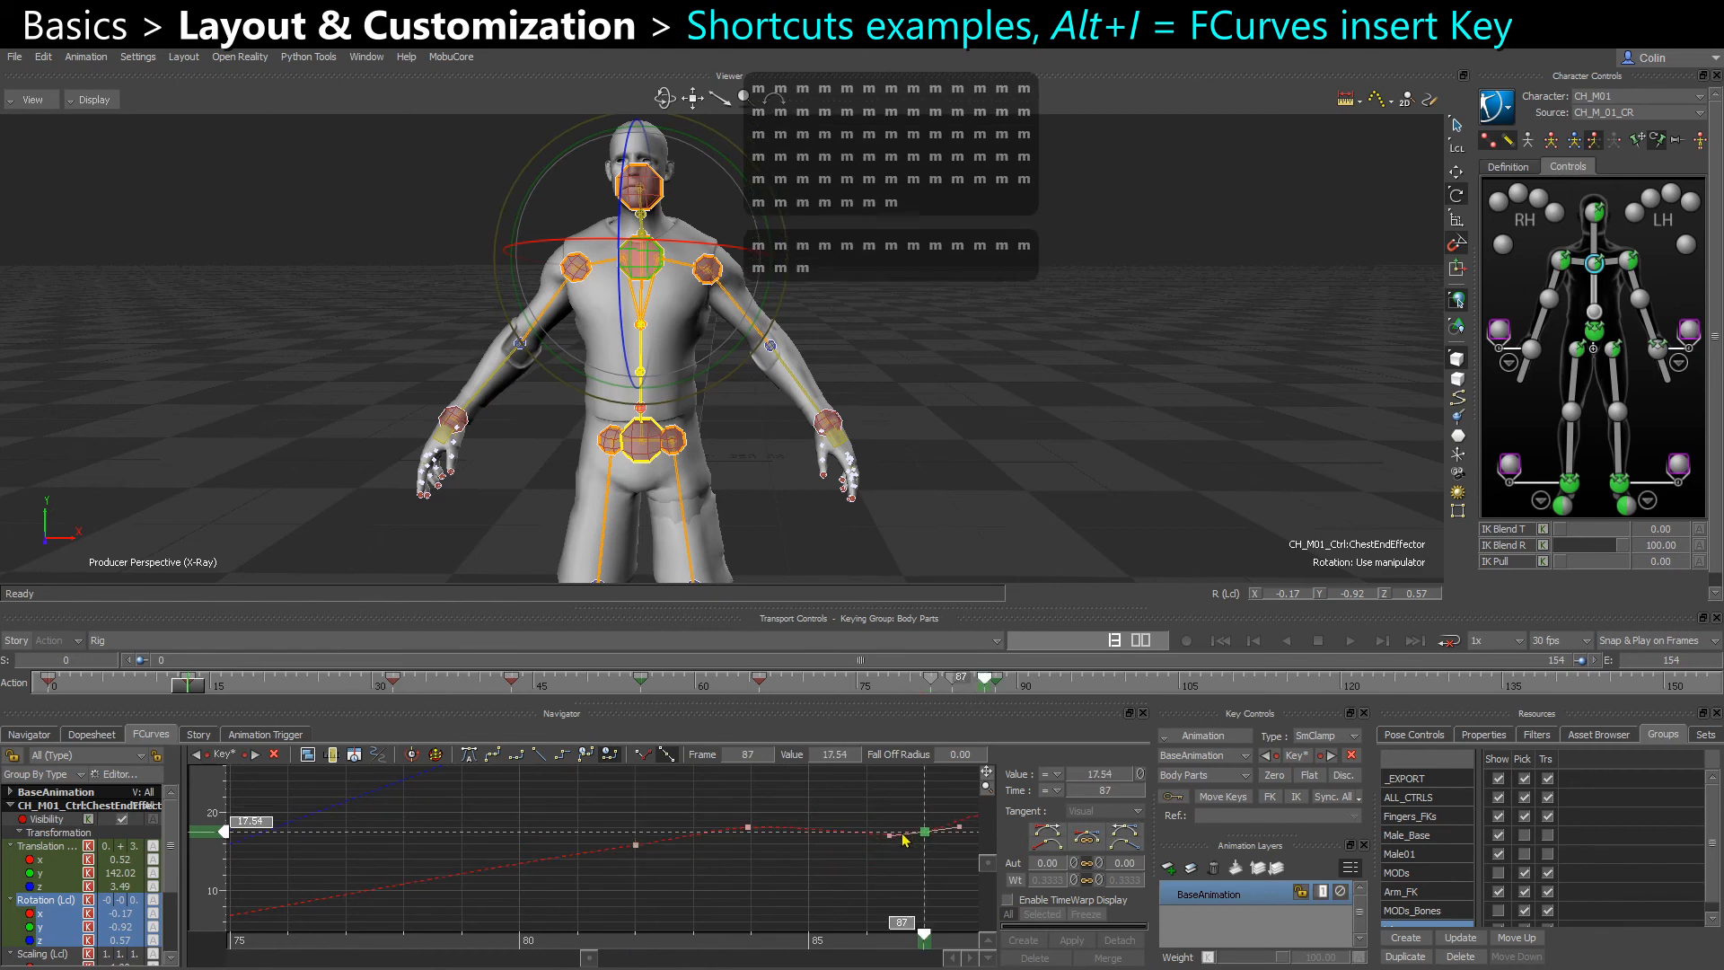
# Insert keys on the chest effector's three rotation curves at frame 76, and delete the selected keys
pyautogui.moveTo(474, 878); pyautogui.dragTo(402, 878)
pyautogui.click(624, 889)
pyautogui.keyDown('ctrl'); pyautogui.moveTo(624, 887); pyautogui.dragTo(631, 838); pyautogui.keyUp('ctrl')
pyautogui.keyDown('ctrl'); pyautogui.keyDown('shift'); pyautogui.click(569, 828); pyautogui.keyUp('shift'); pyautogui.keyUp('ctrl')
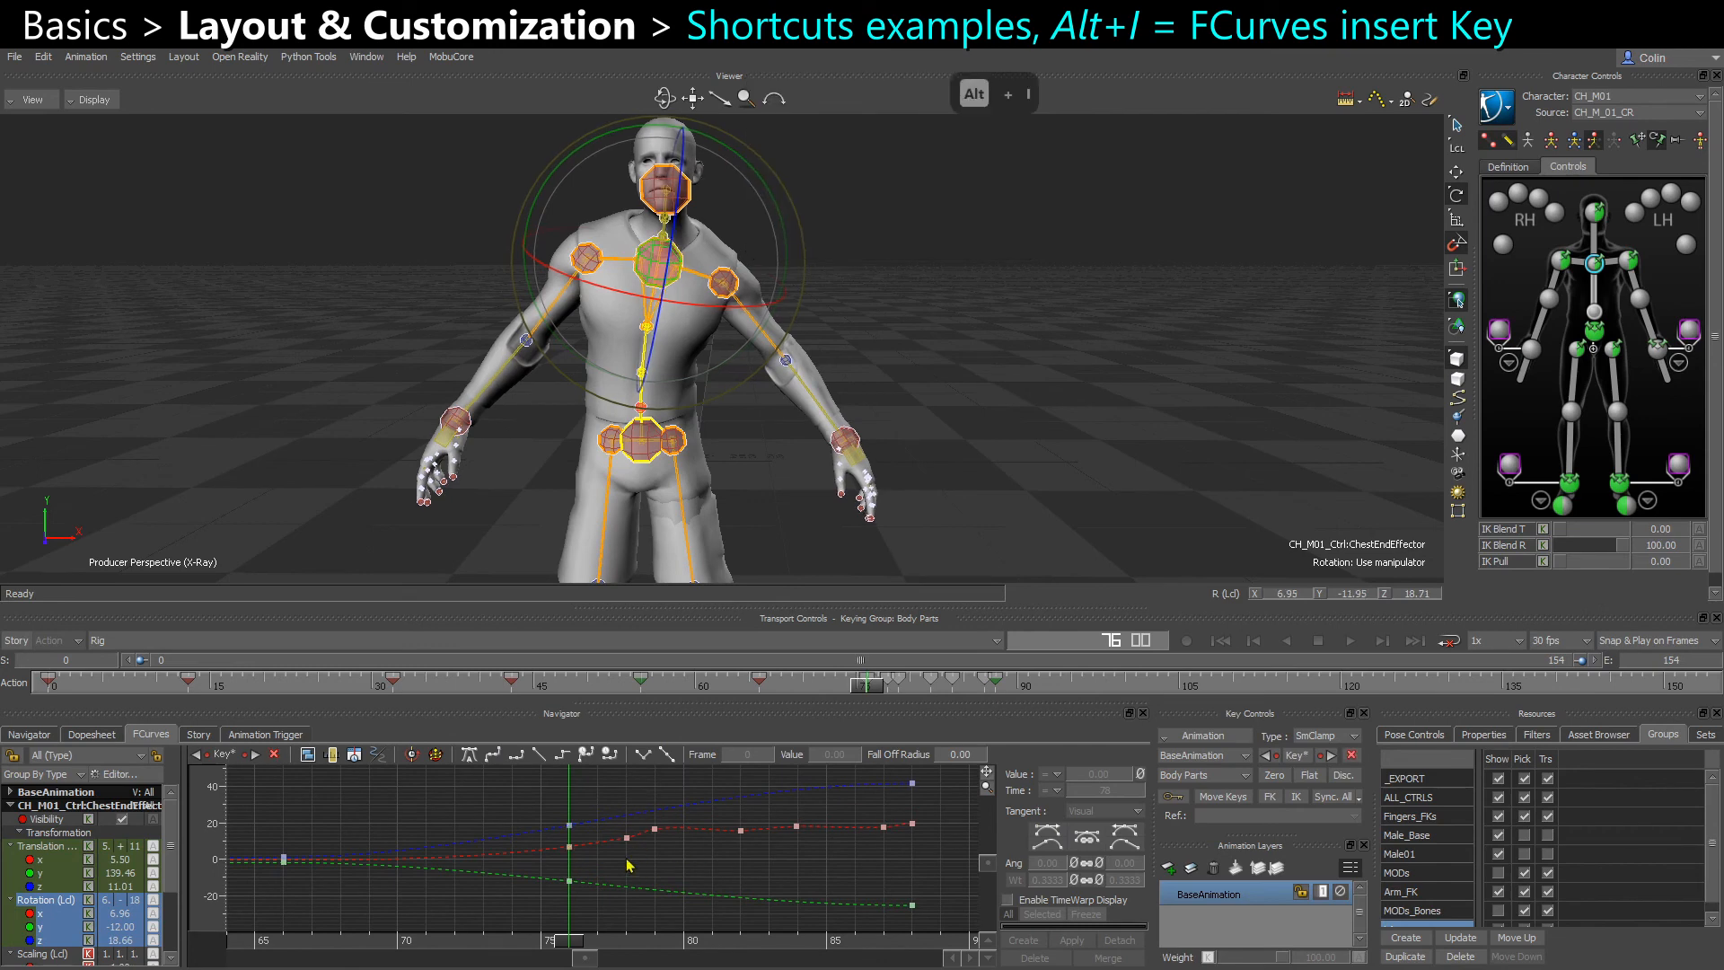
pyautogui.hotkey('alt', 'i')
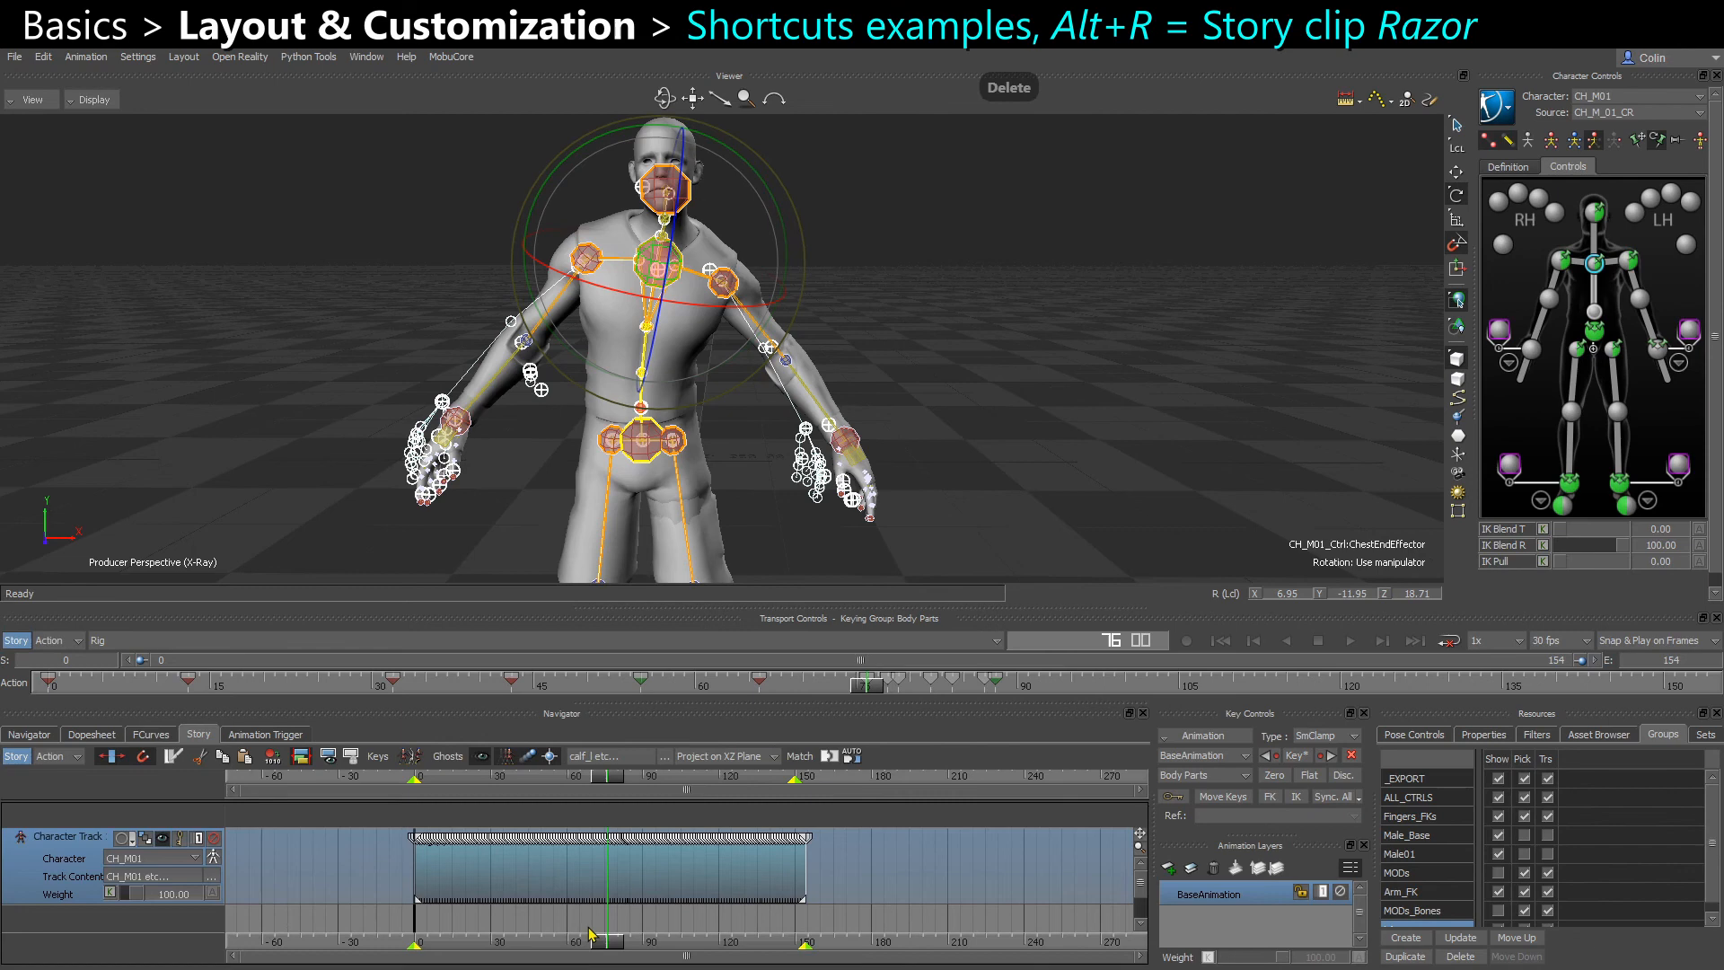
pyautogui.press('Delete')
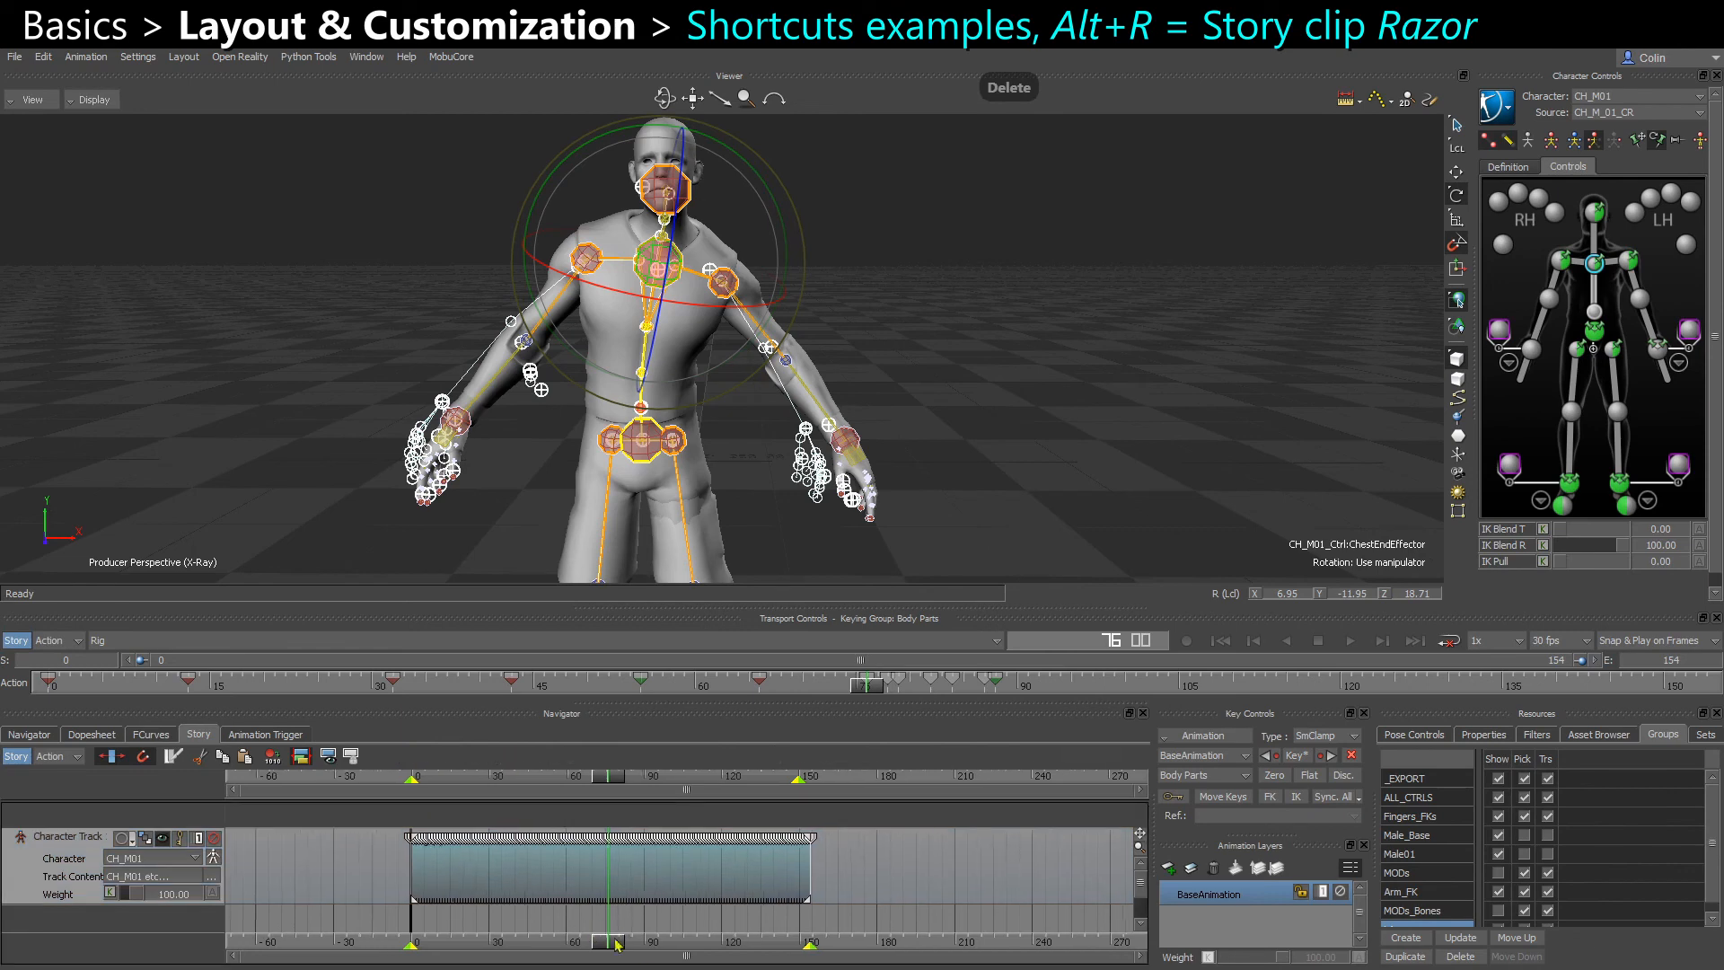
# Split the character track's Story clip with the Razor at frames 76 and 61, and set the current time to frame 29
pyautogui.scroll(3, 617, 919)
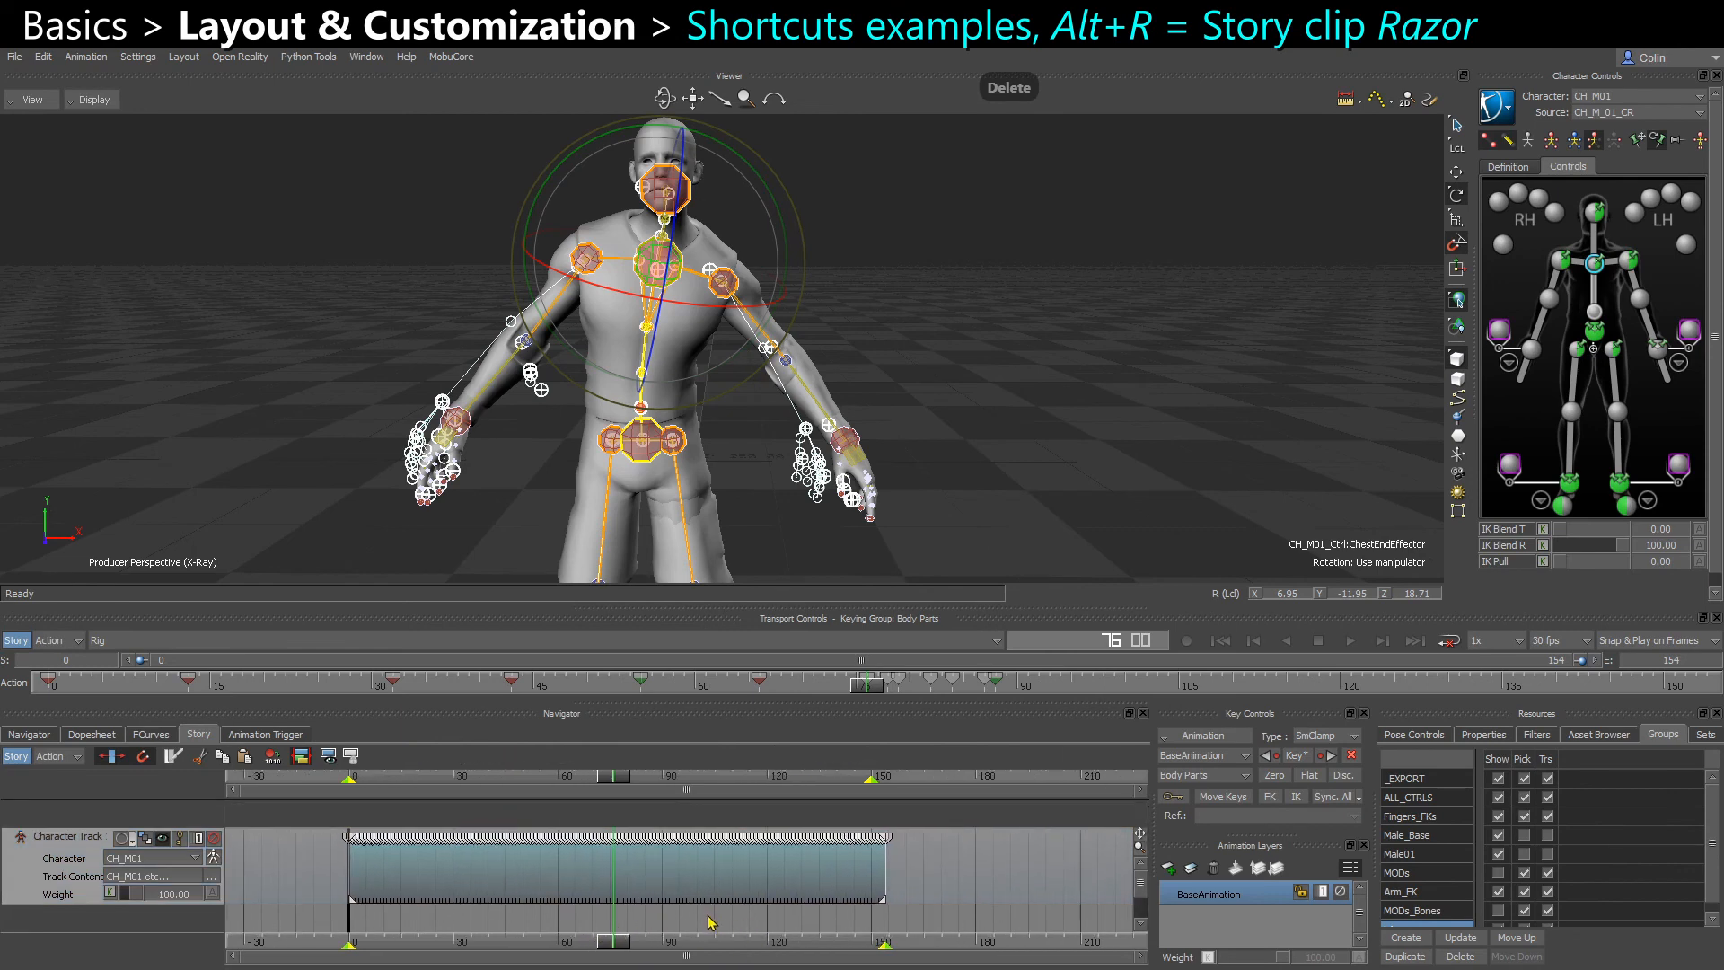
pyautogui.hotkey('alt', 'r')
pyautogui.hotkey('alt', 'r')
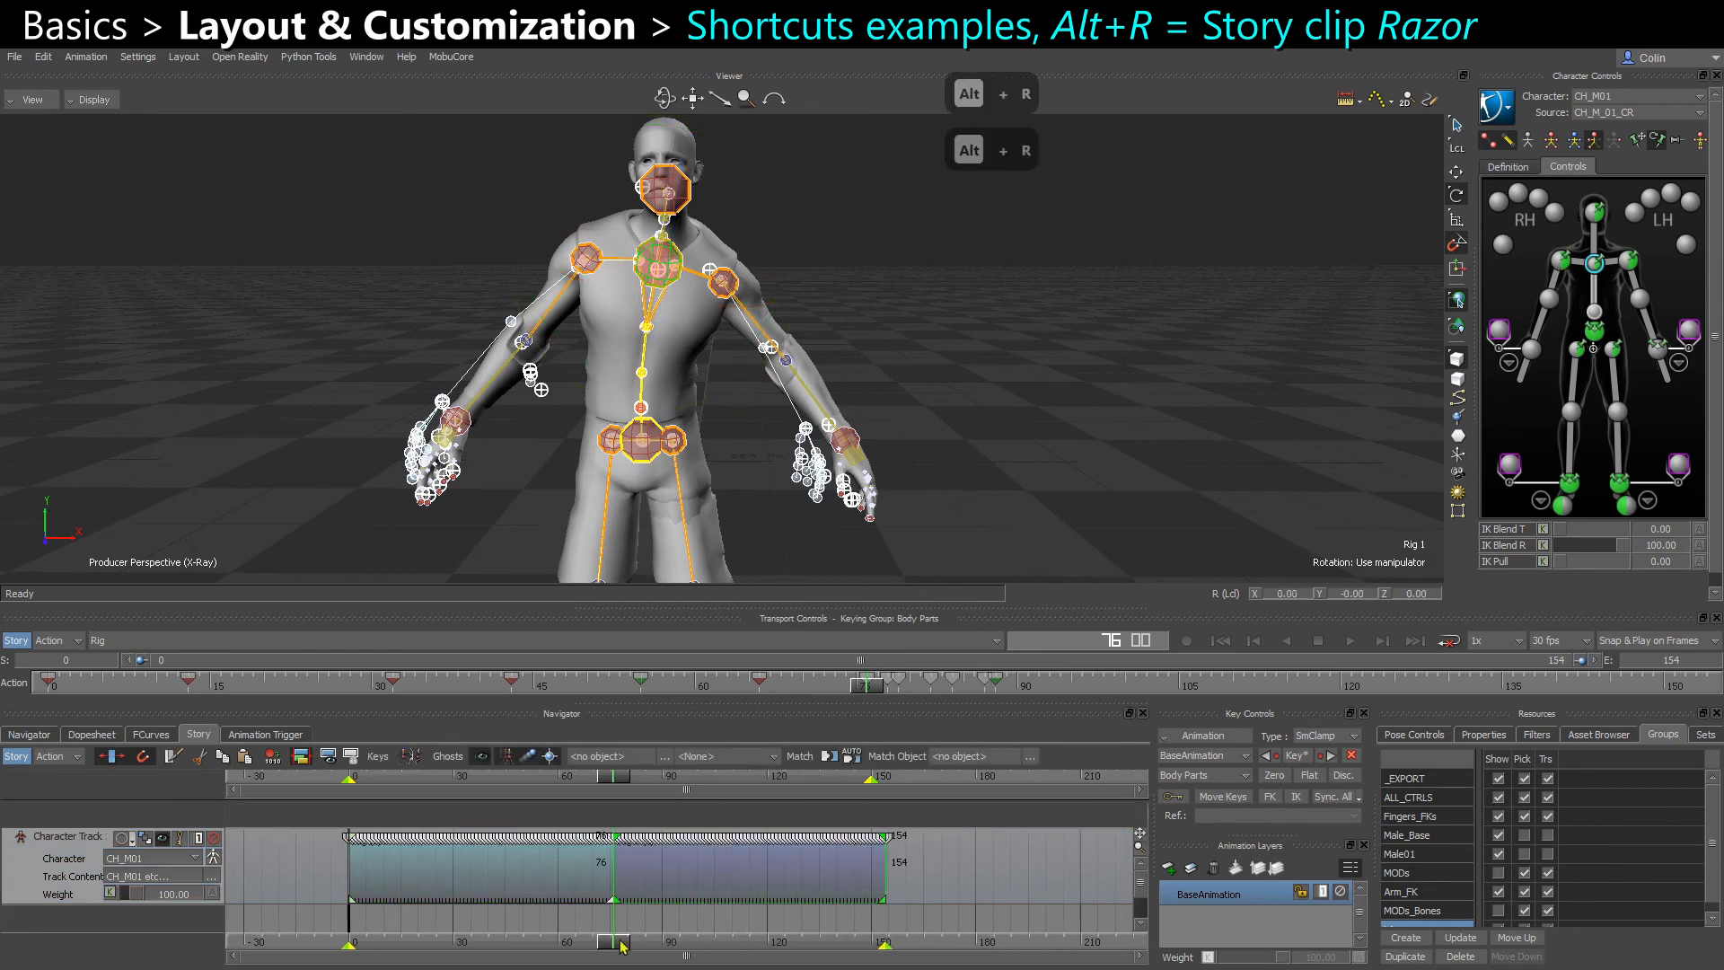
pyautogui.moveTo(624, 946); pyautogui.dragTo(564, 943)
pyautogui.hotkey('alt', 'r')
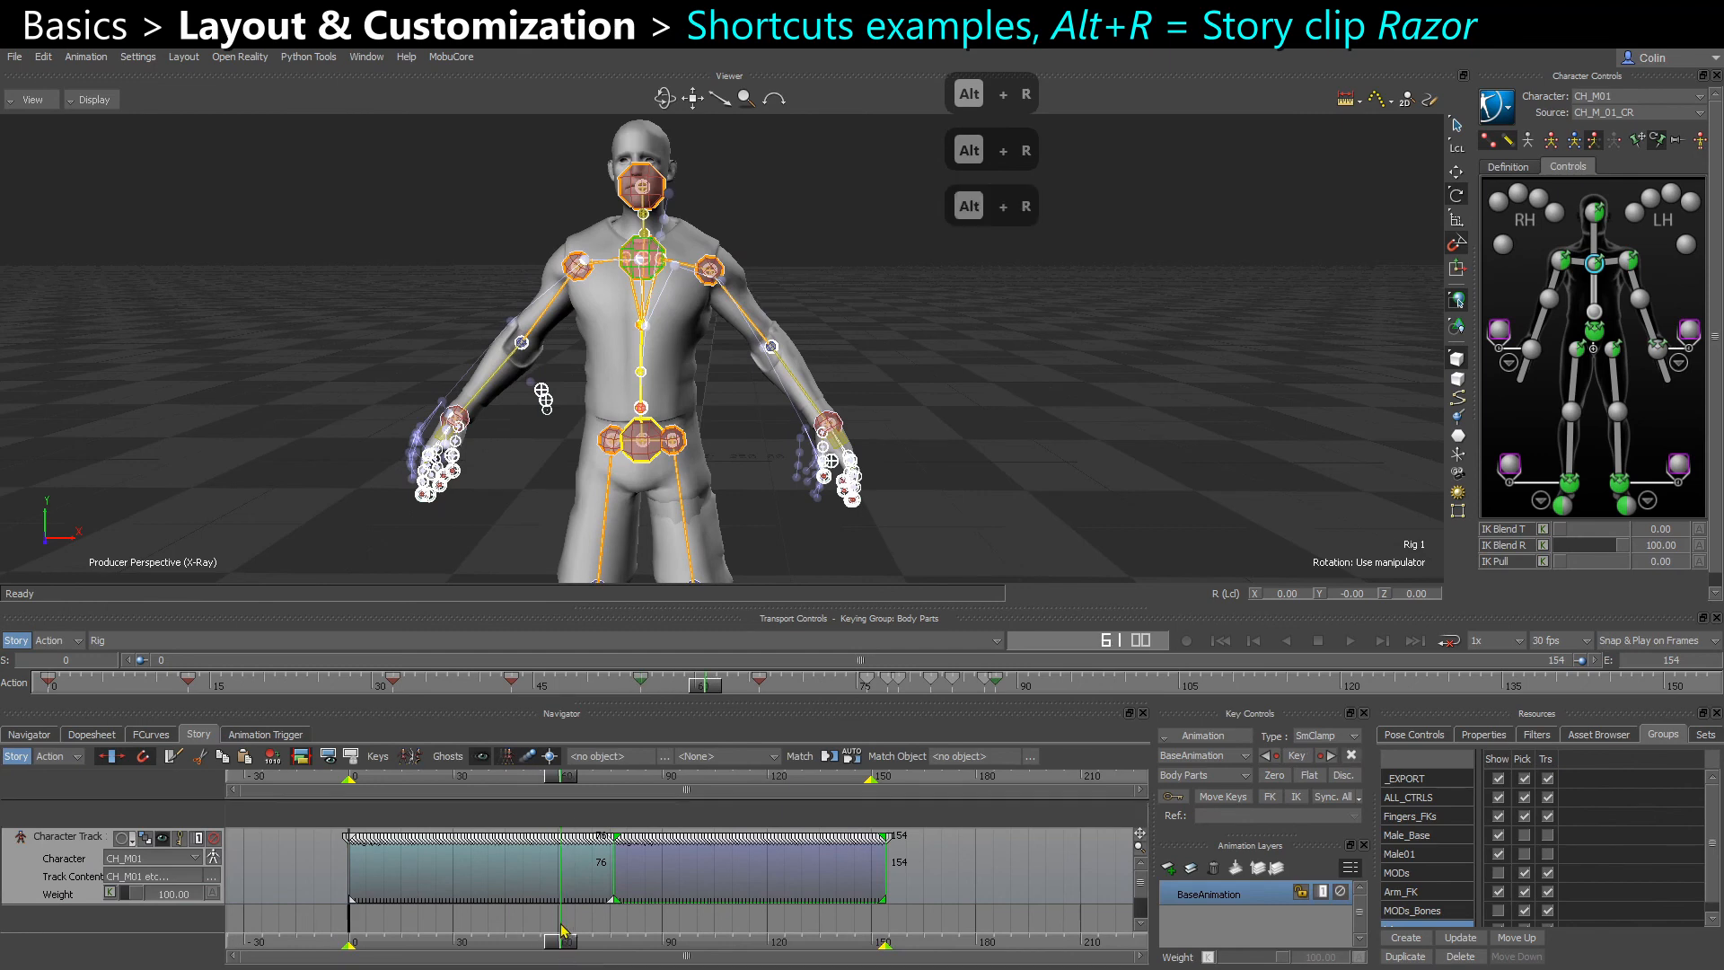
pyautogui.hotkey('alt', 'r')
pyautogui.moveTo(554, 937); pyautogui.dragTo(449, 940)
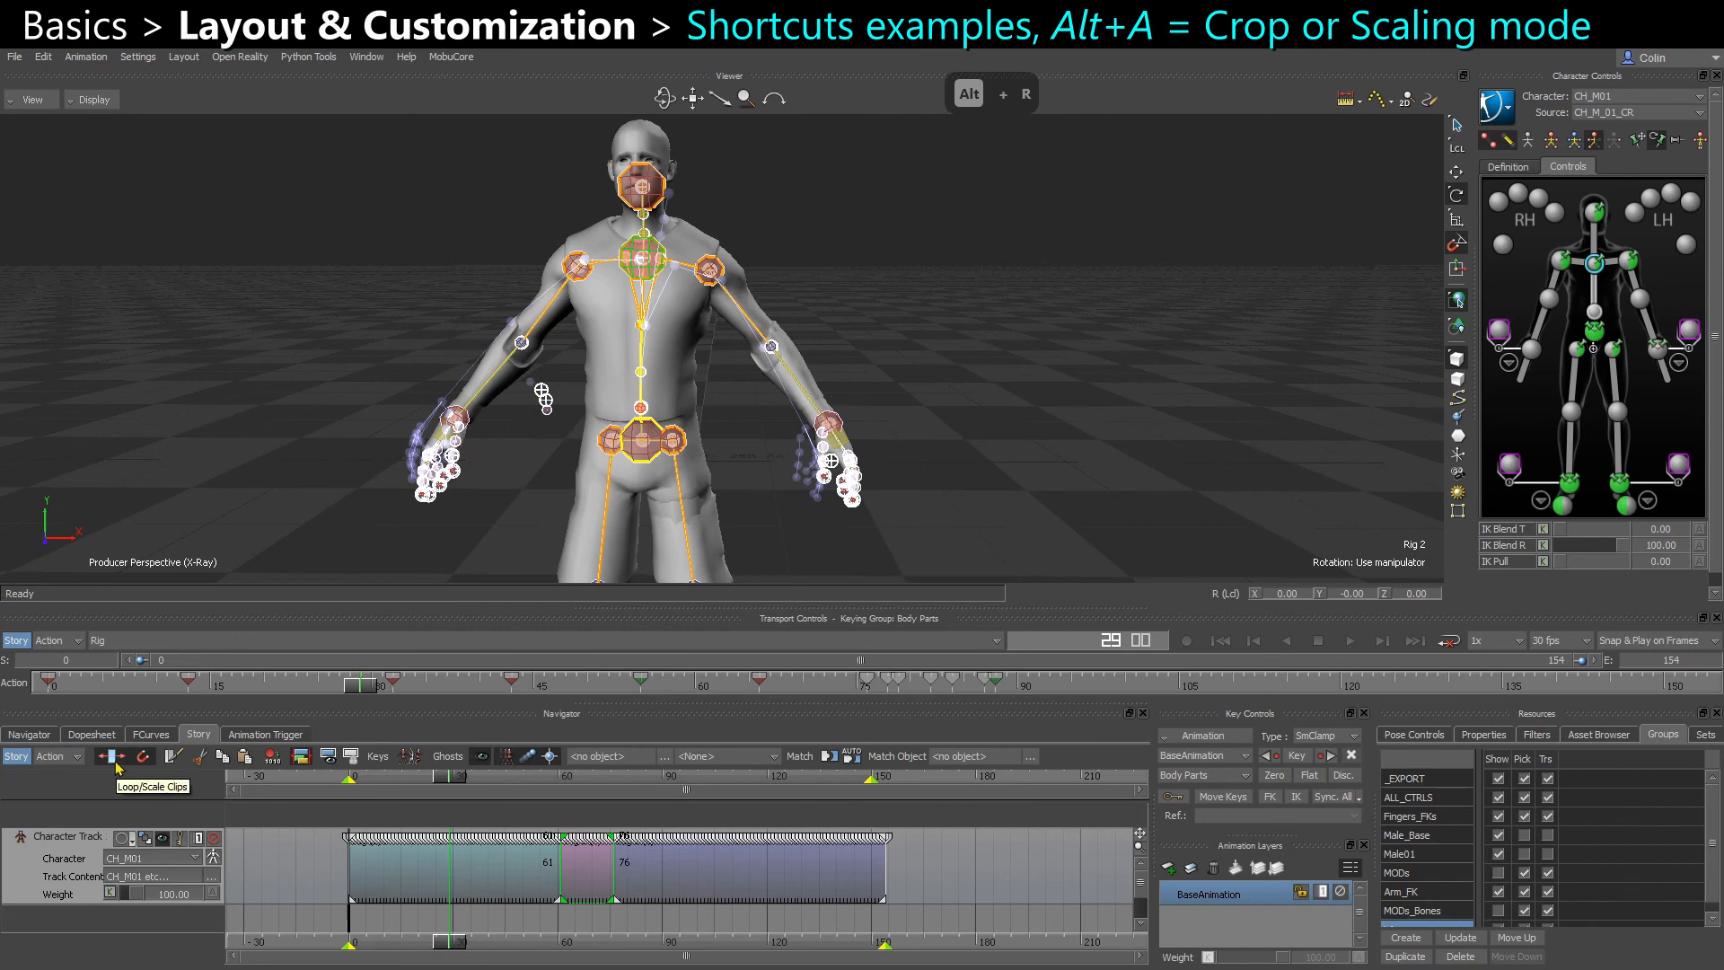
# Toggle Story clip editing between loop/crop and scale modes, and extend the first clip's start to an earlier frame
pyautogui.click(411, 923)
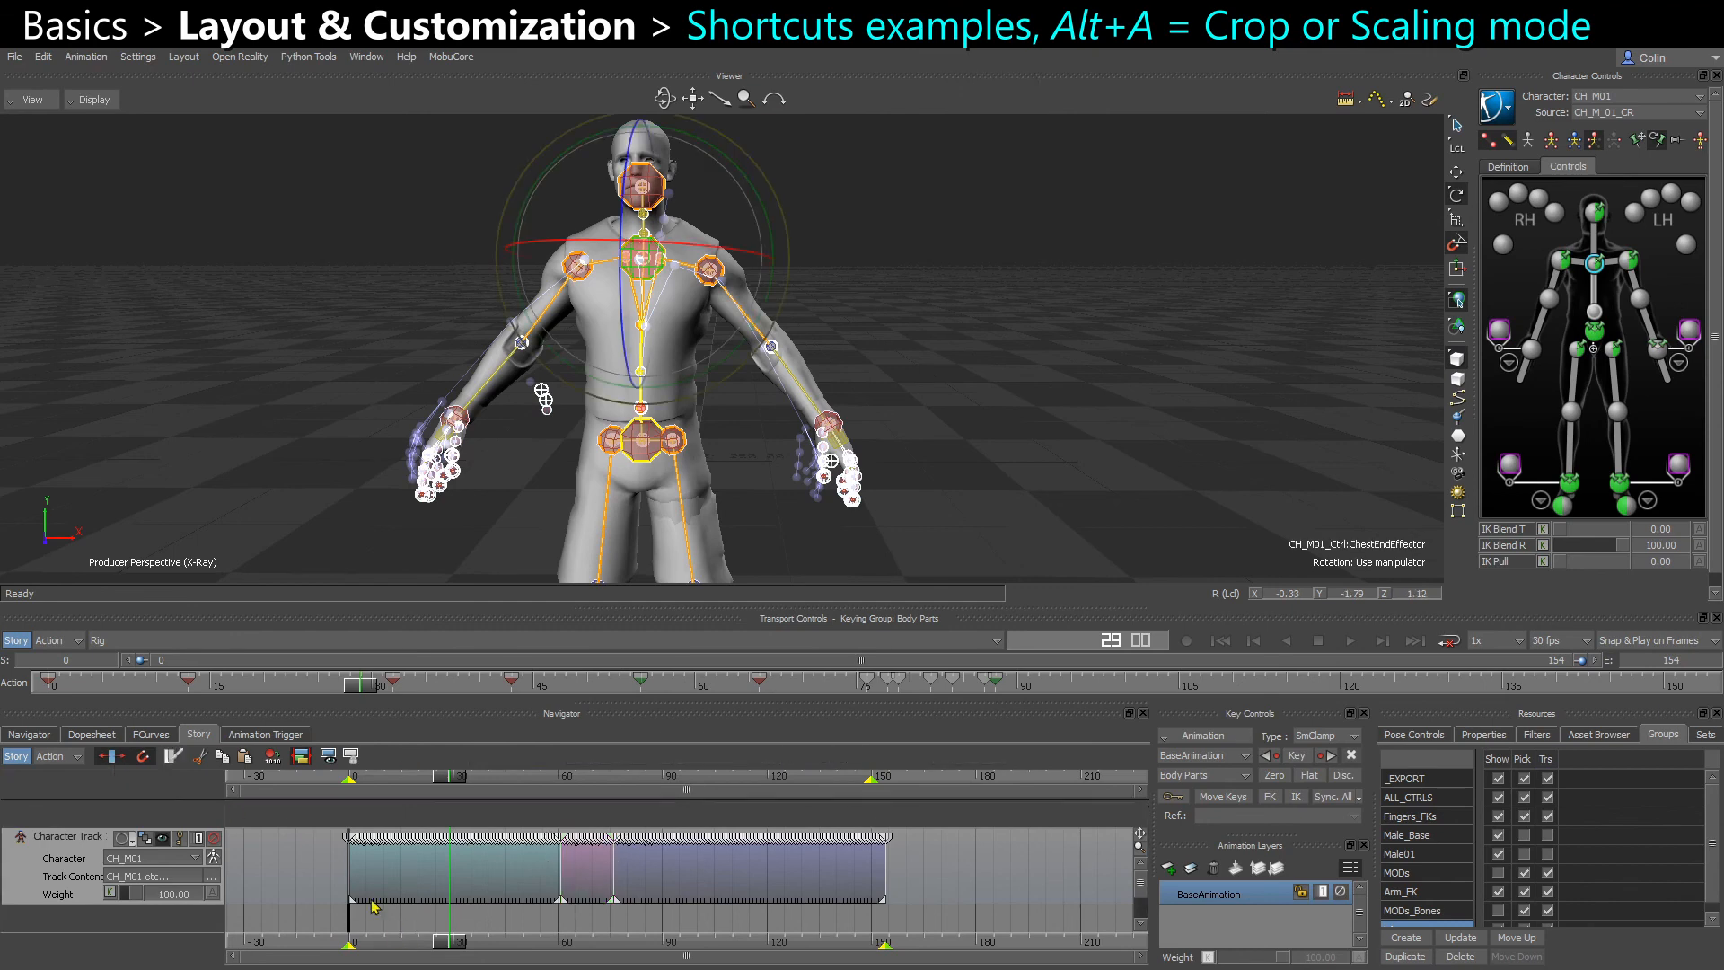
pyautogui.hotkey('alt', 'a')
pyautogui.moveTo(352, 882); pyautogui.dragTo(310, 889)
pyautogui.hotkey('alt', 'a')
pyautogui.hotkey('alt', 'a')
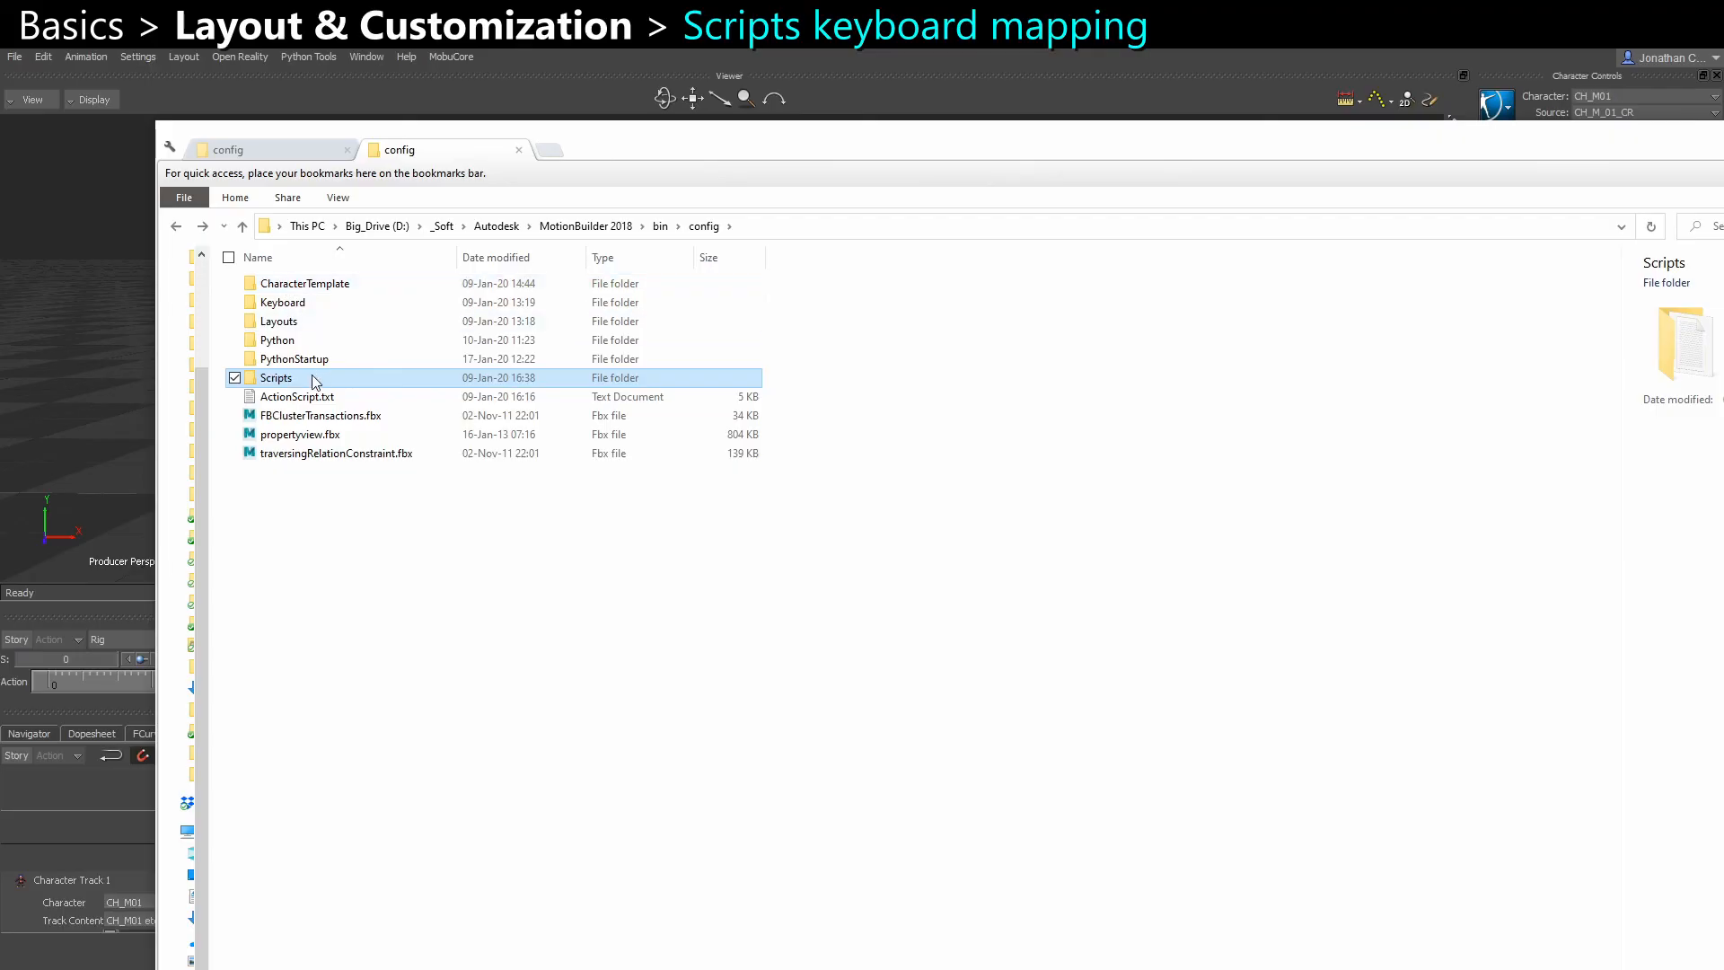
# Examine the Python files in the ActionScript subfolder of the config Scripts folder, and return to the Scripts folder
pyautogui.doubleClick(311, 375)
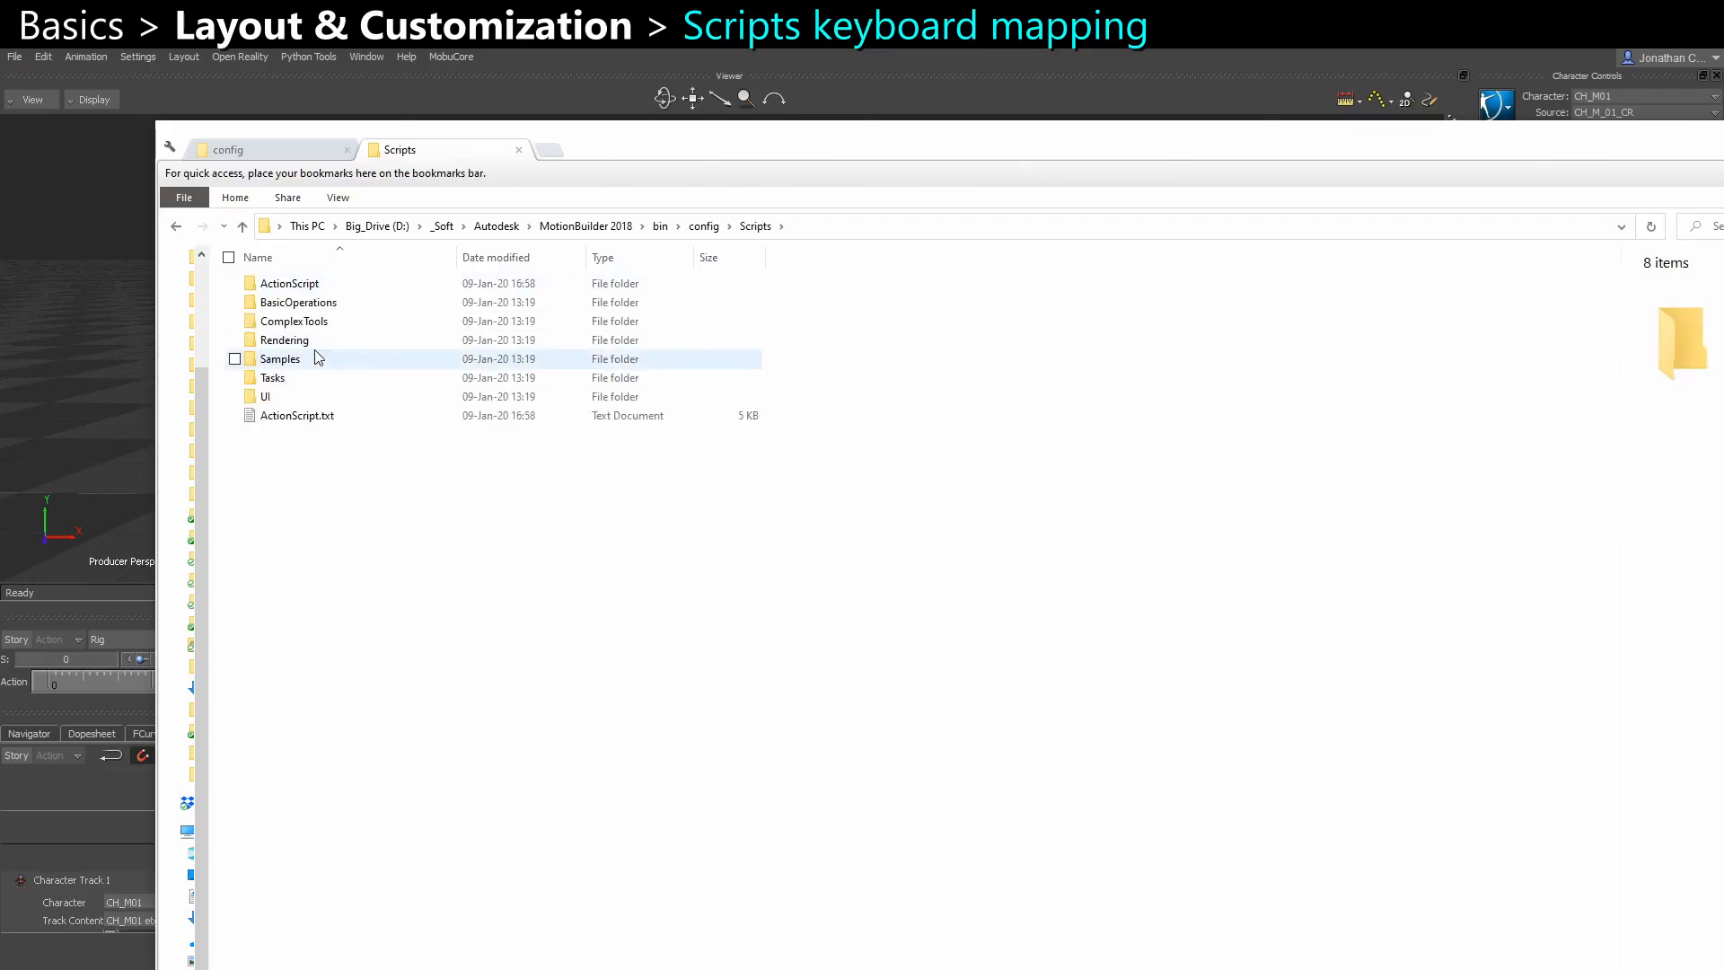
pyautogui.doubleClick(316, 286)
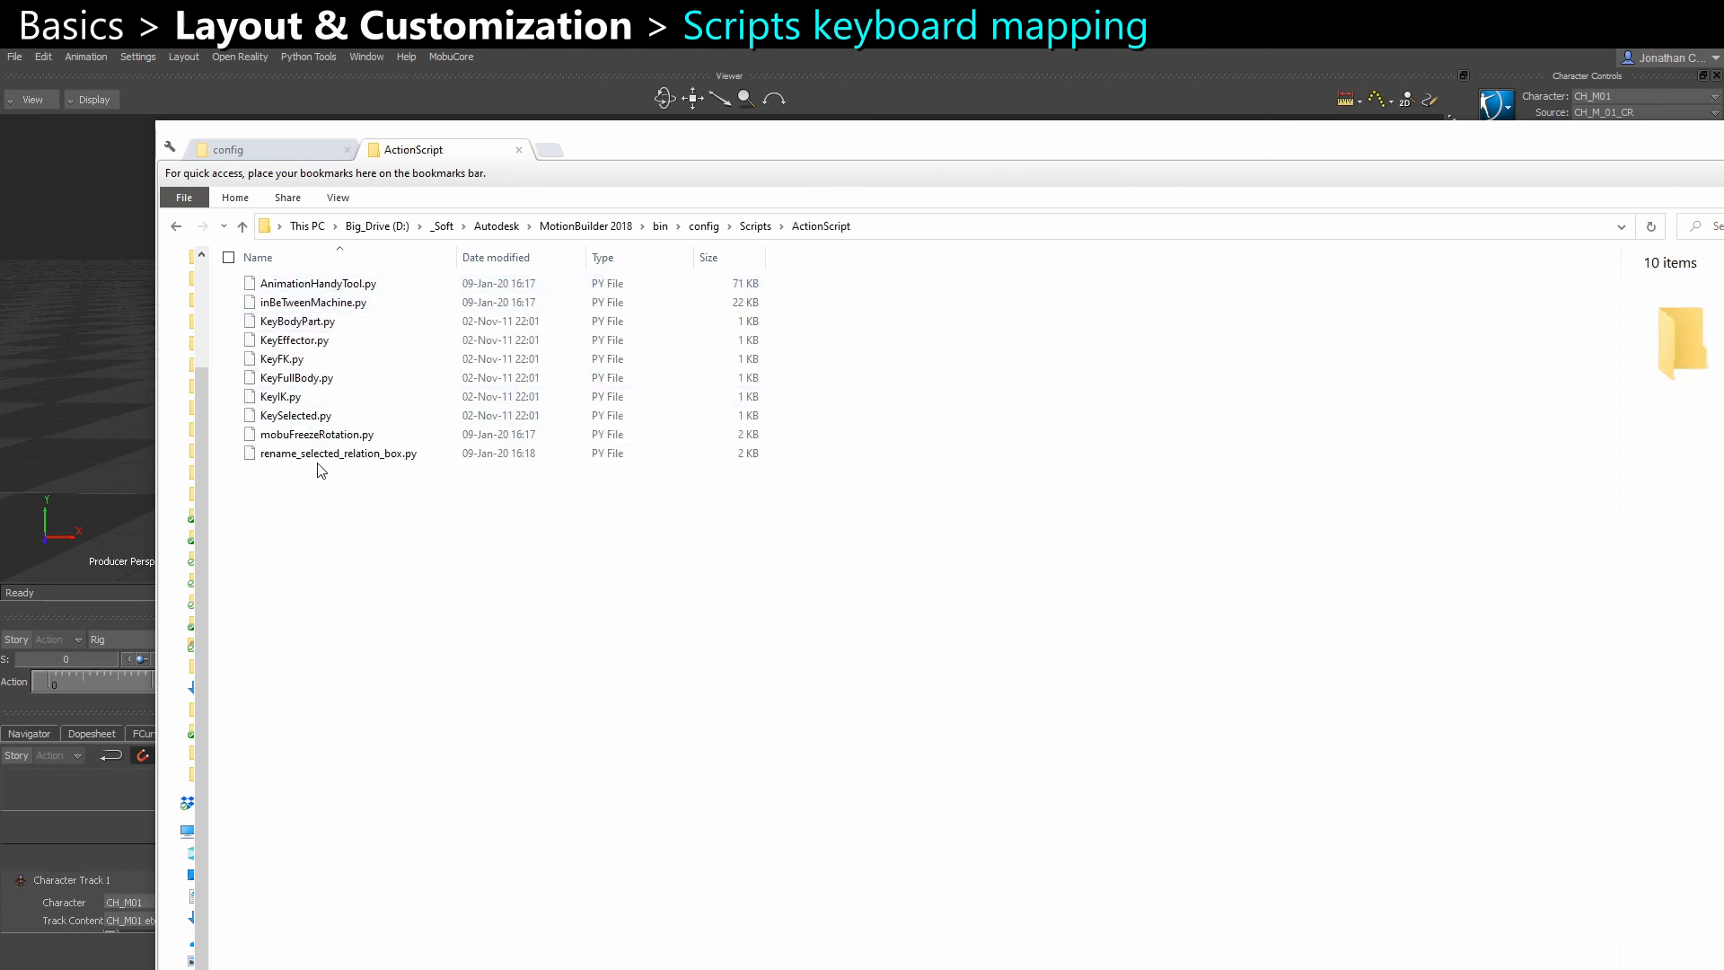
pyautogui.click(307, 453)
pyautogui.hotkey('alt', 'Left')
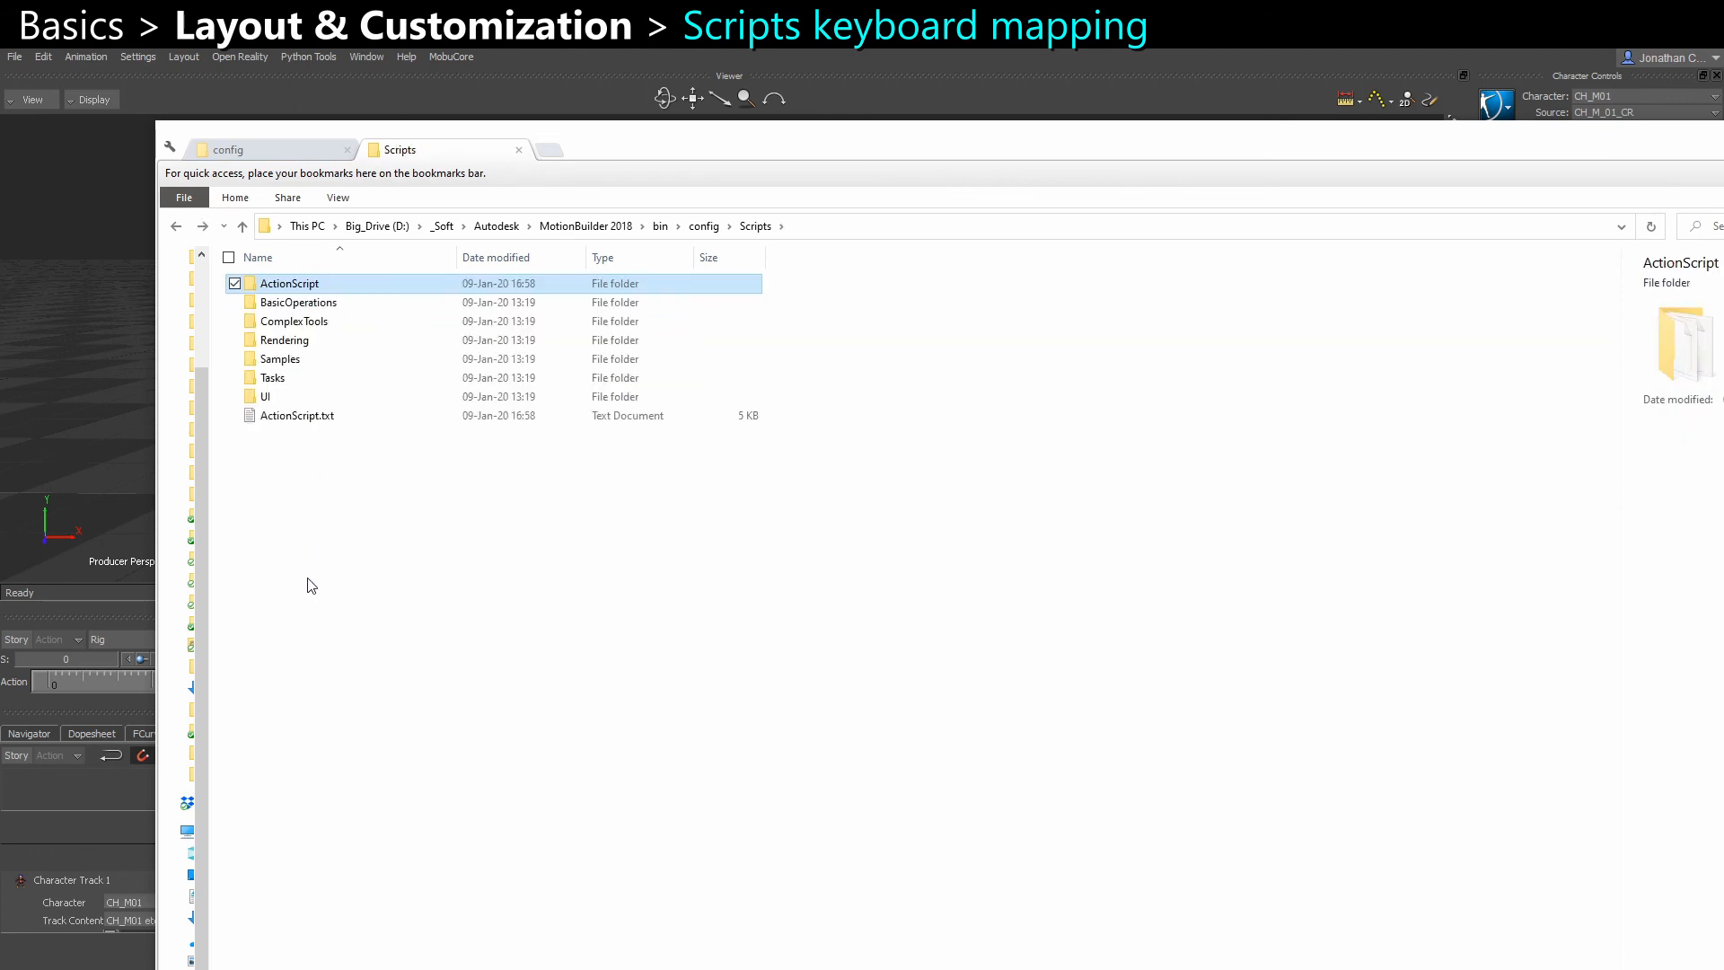
# Open ActionScript.txt, widen its window to show the full script paths, and highlight the Script1 to Script5 entries under [ScriptFiles]
pyautogui.doubleClick(260, 414)
pyautogui.scroll(-10, 1041, 473)
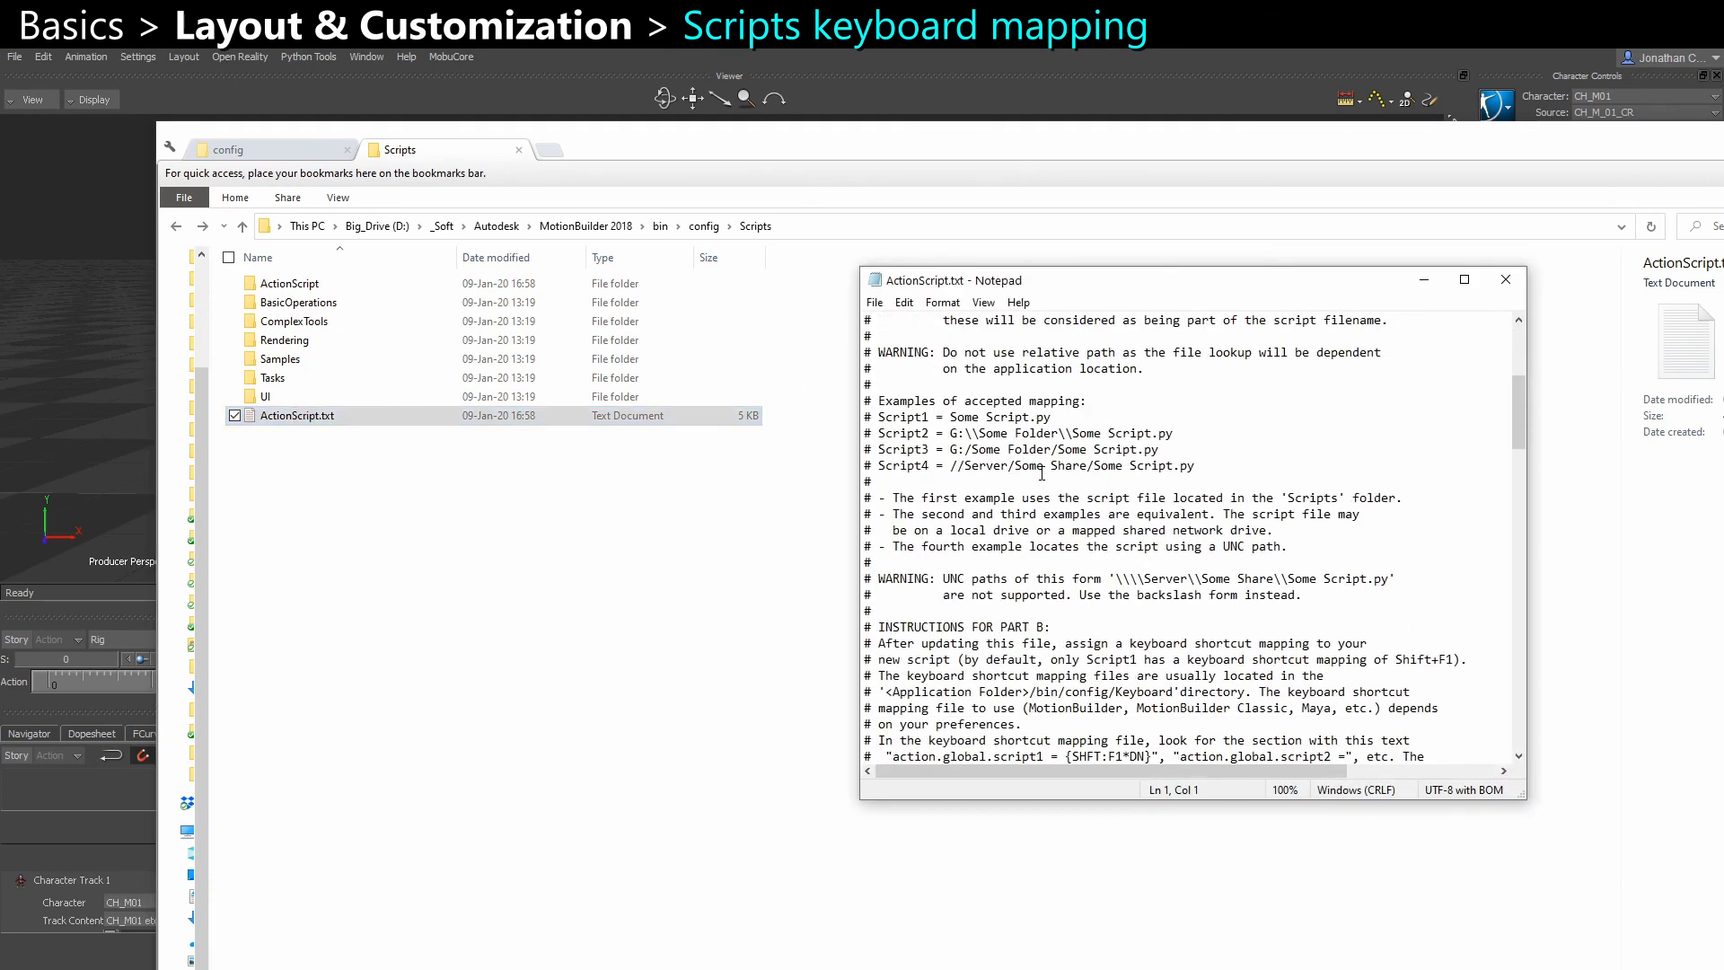
pyautogui.scroll(-15, 1041, 473)
pyautogui.scroll(6, 1074, 585)
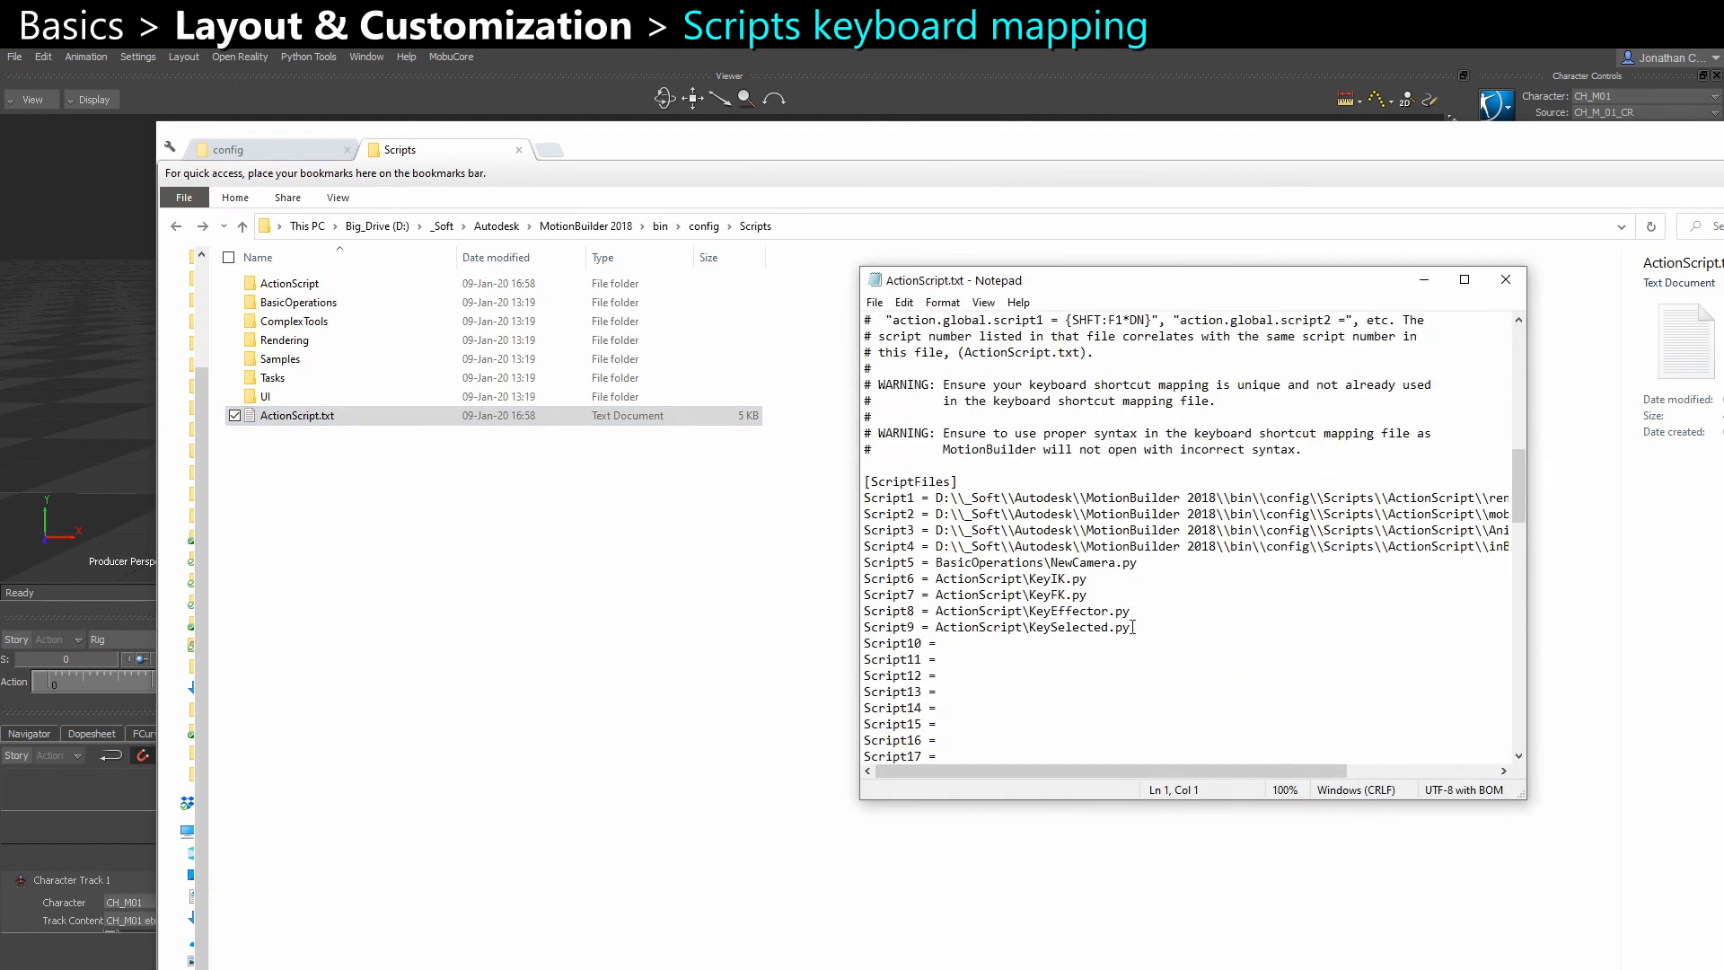
pyautogui.moveTo(1526, 603); pyautogui.dragTo(1723, 603)
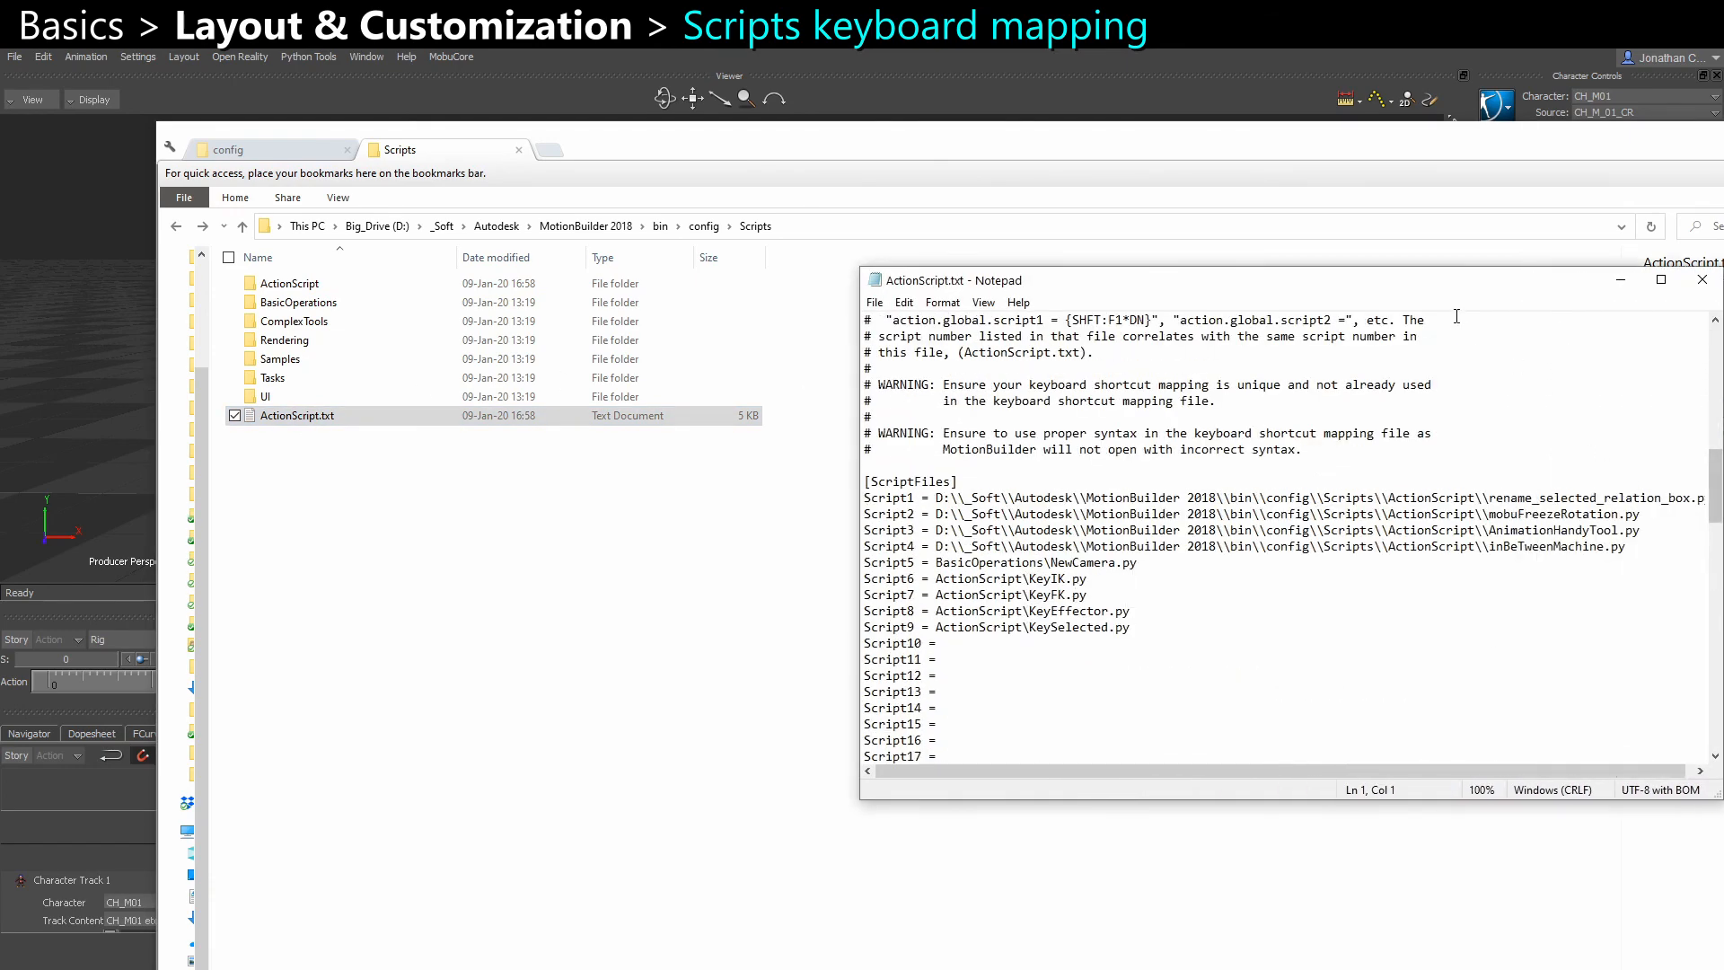
pyautogui.moveTo(1411, 289); pyautogui.dragTo(1241, 295)
pyautogui.moveTo(1471, 562); pyautogui.dragTo(709, 508)
pyautogui.moveTo(709, 508); pyautogui.dragTo(693, 503)
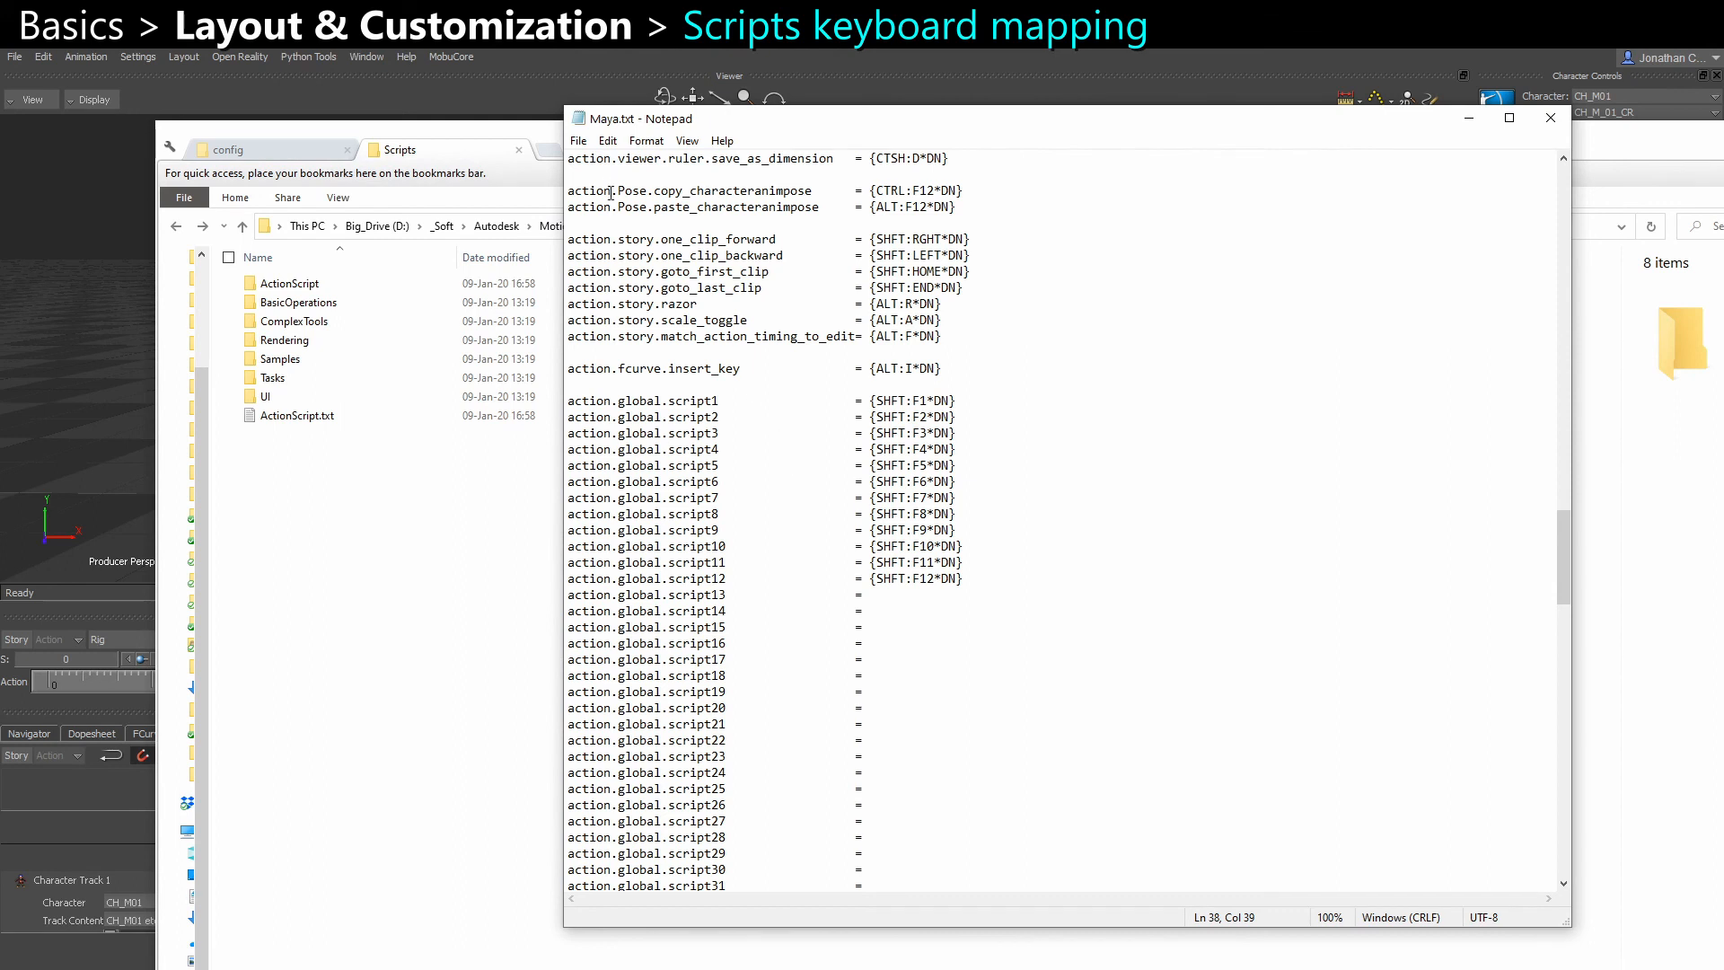
# Examine the action.global.script1 and script2 shortcut entries in Maya.txt, and place ActionScript.txt so both script lists can be compared
pyautogui.scroll(2, 802, 467)
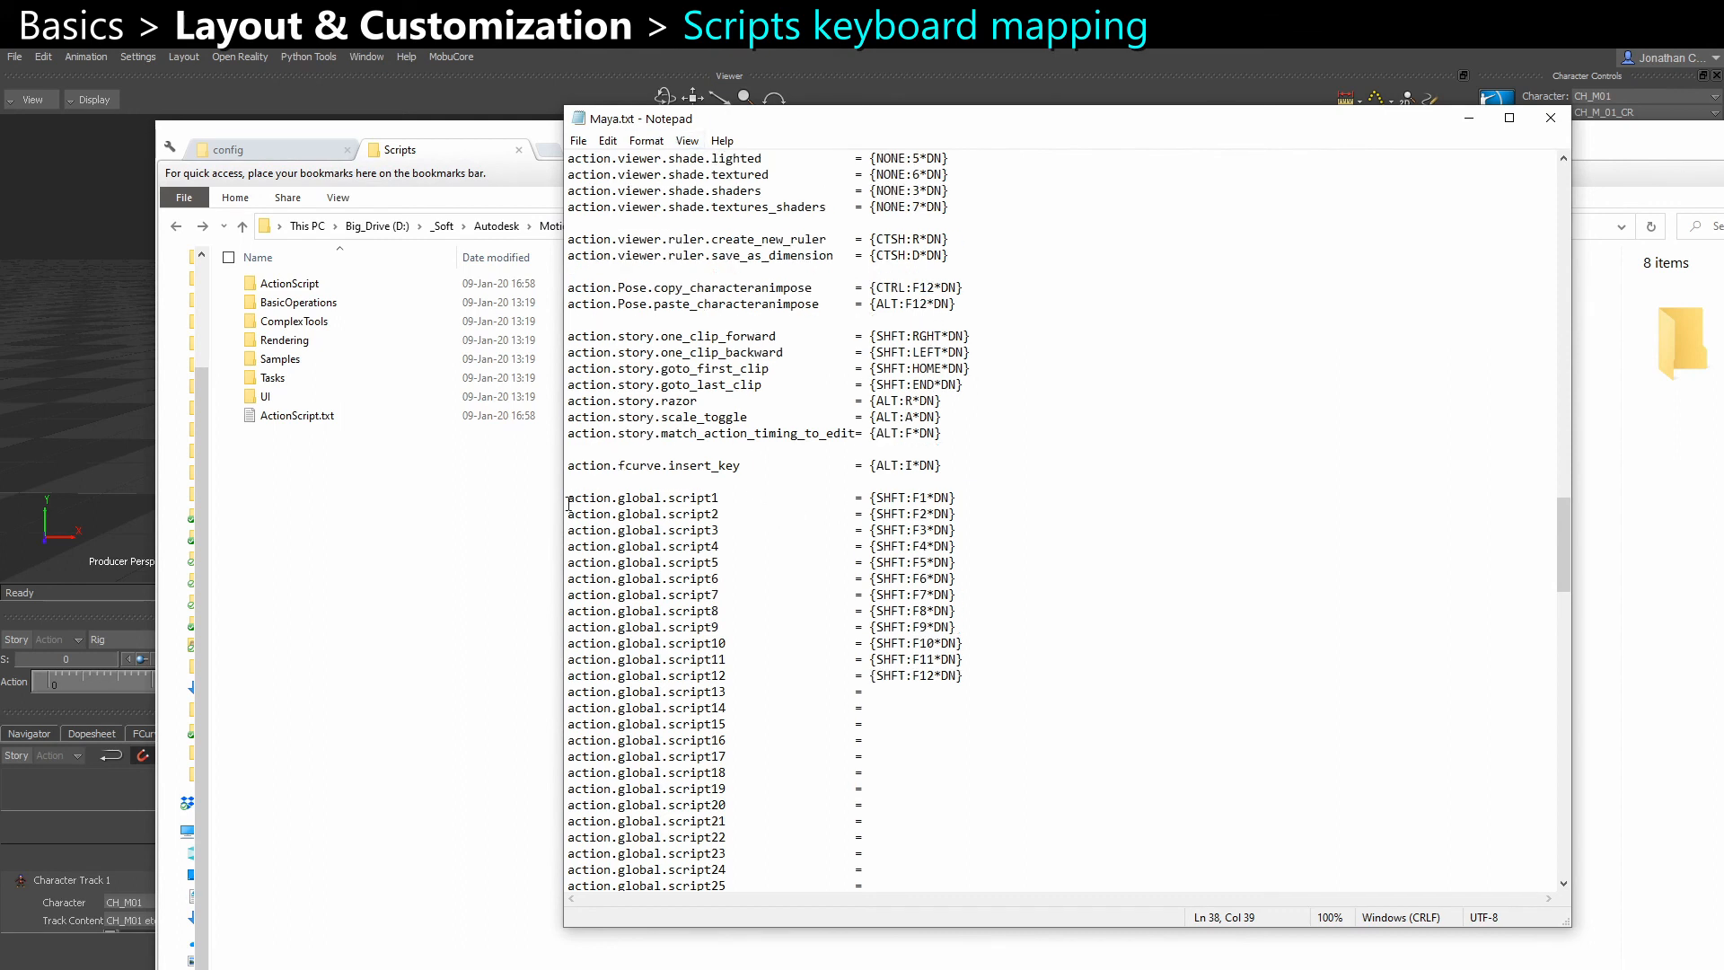
pyautogui.moveTo(569, 502); pyautogui.dragTo(719, 500)
pyautogui.moveTo(567, 513); pyautogui.dragTo(720, 515)
pyautogui.click(728, 521)
pyautogui.moveTo(873, 499); pyautogui.dragTo(950, 499)
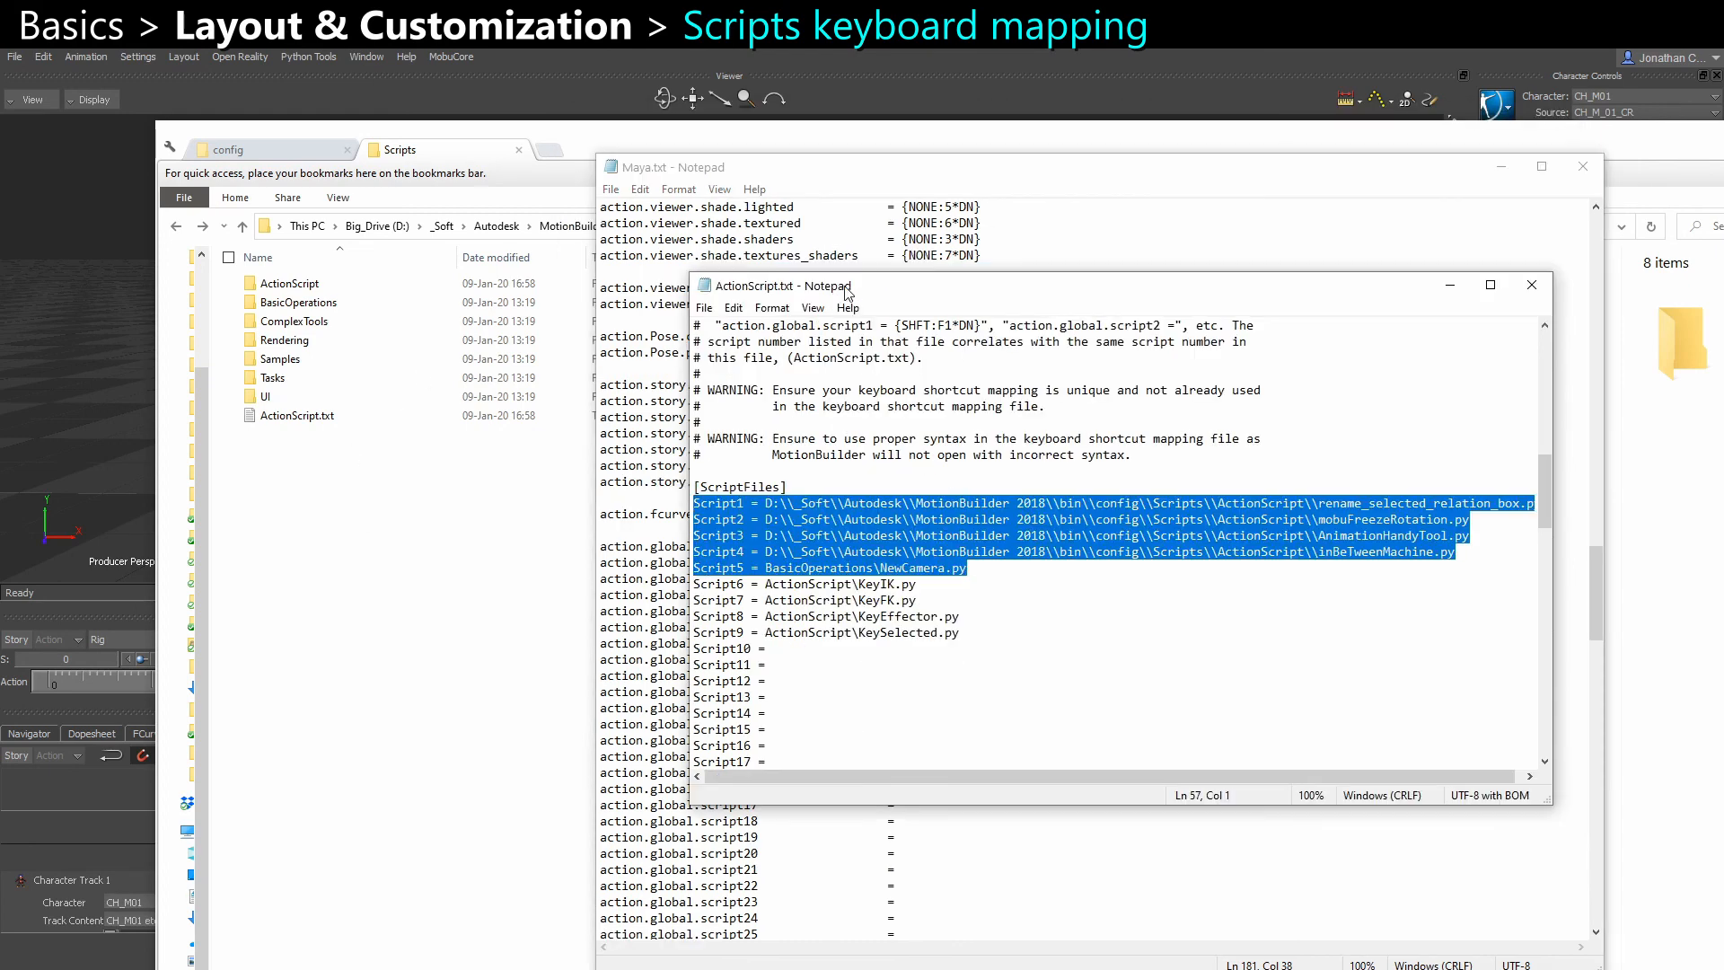
pyautogui.moveTo(844, 292); pyautogui.dragTo(941, 339)
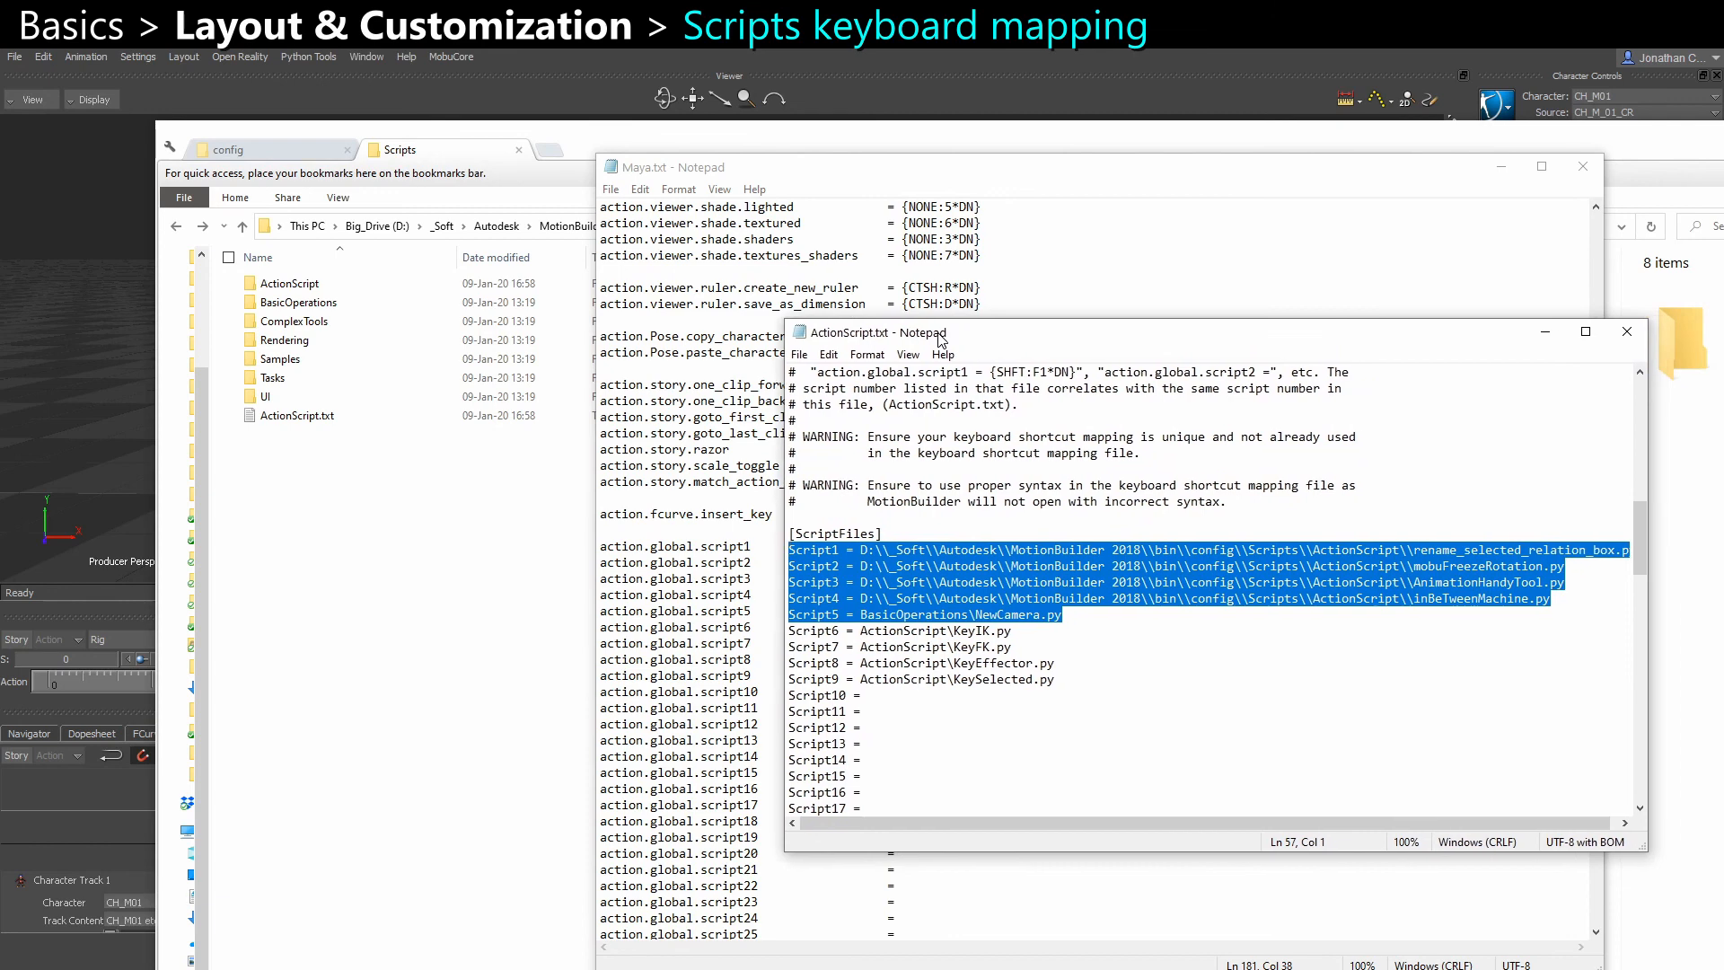
pyautogui.click(406, 545)
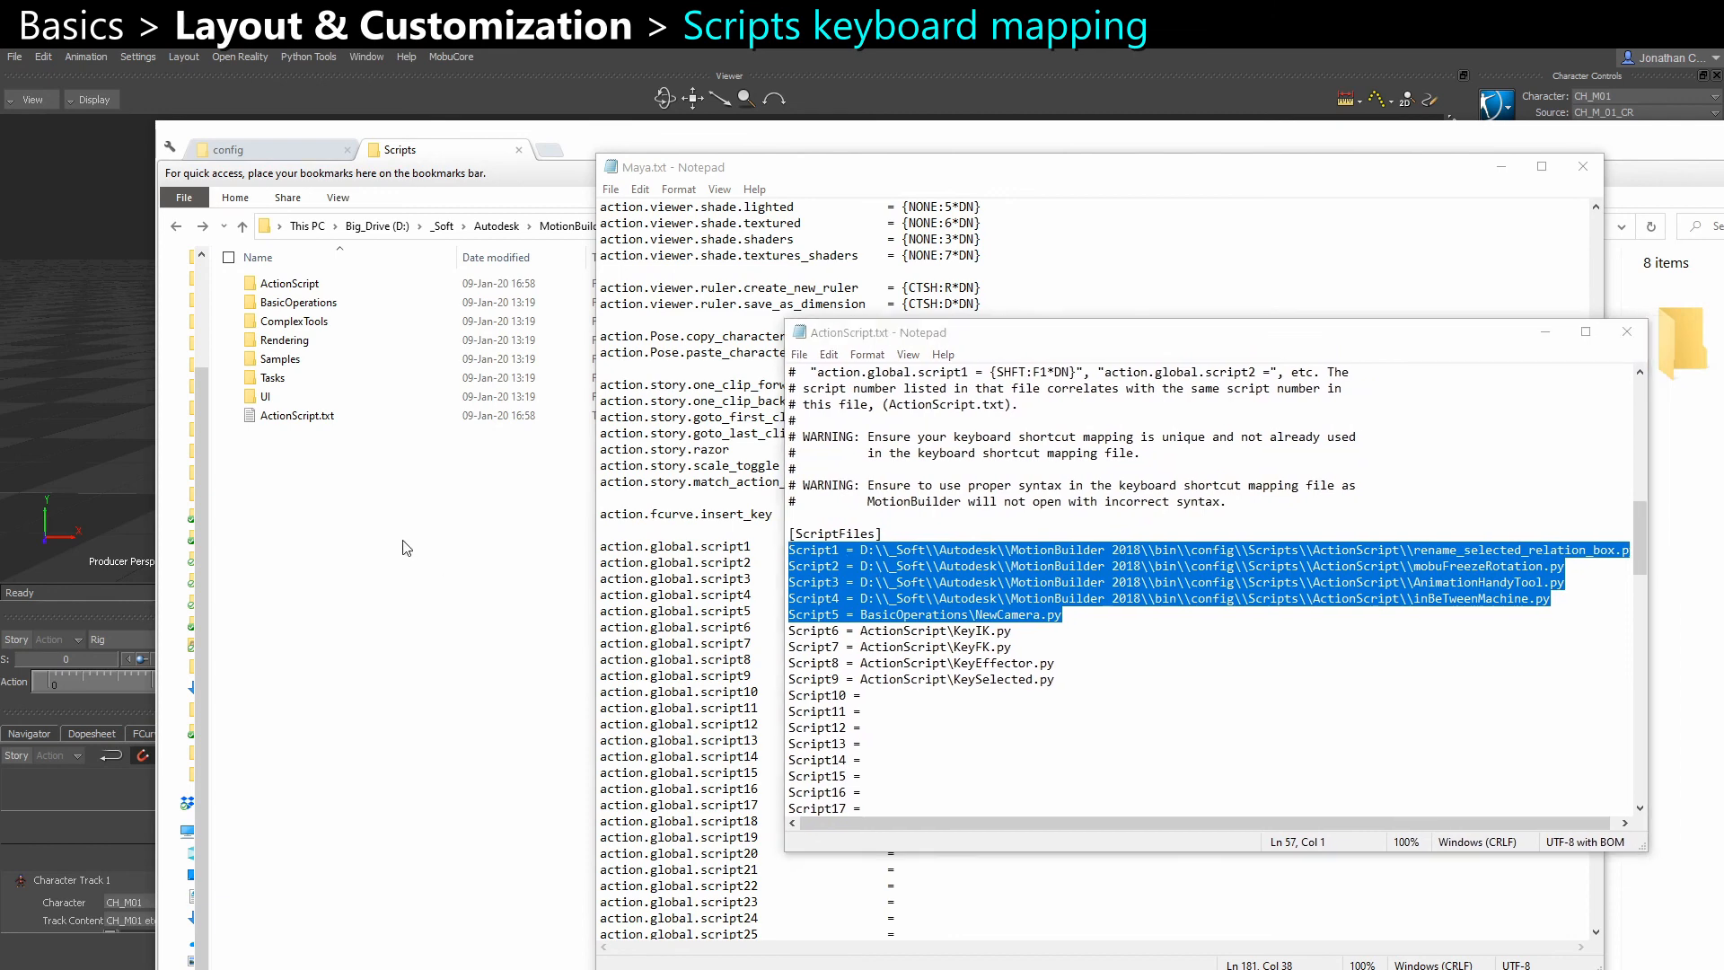